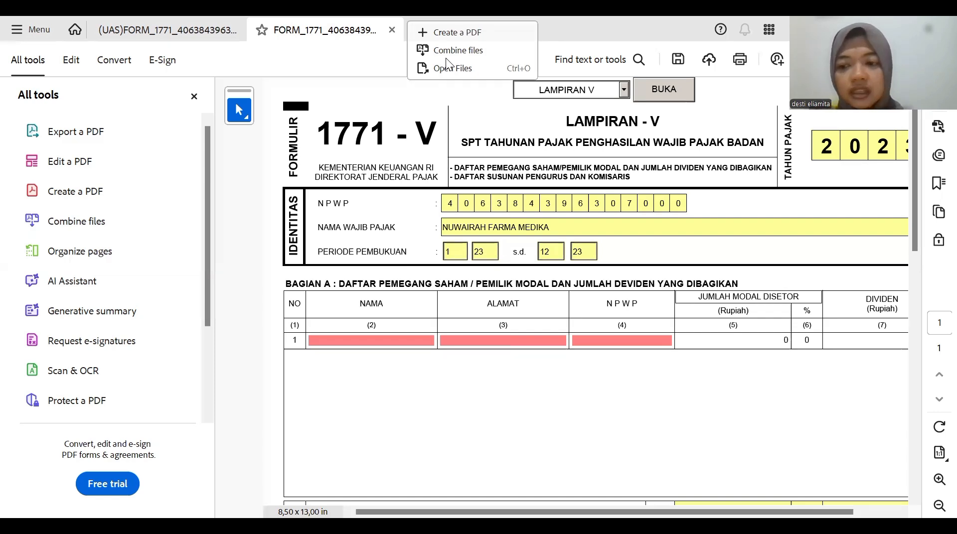
# - Review the company's shareholder data in the Excel workbook
pyautogui.hotkey('alt', 'Tab')
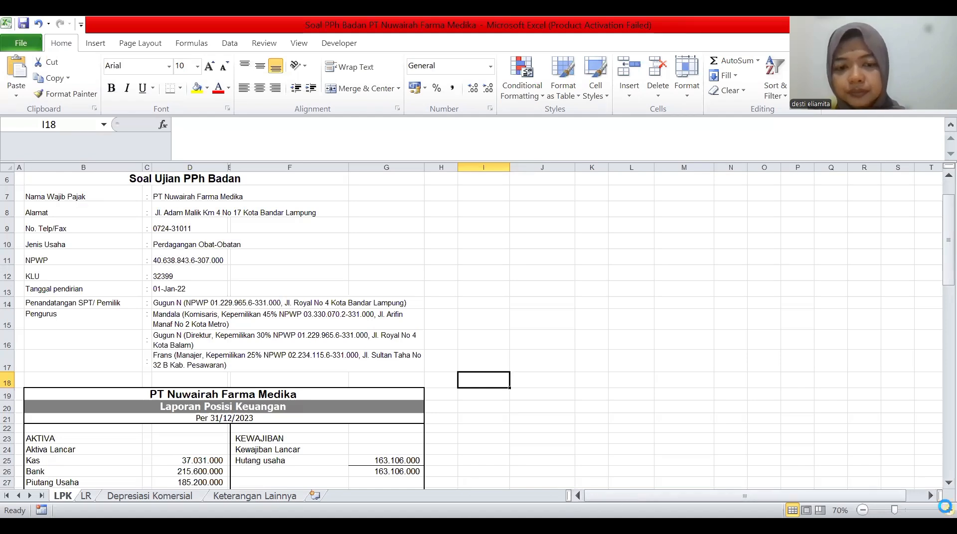
pyautogui.click(949, 509)
pyautogui.click(949, 510)
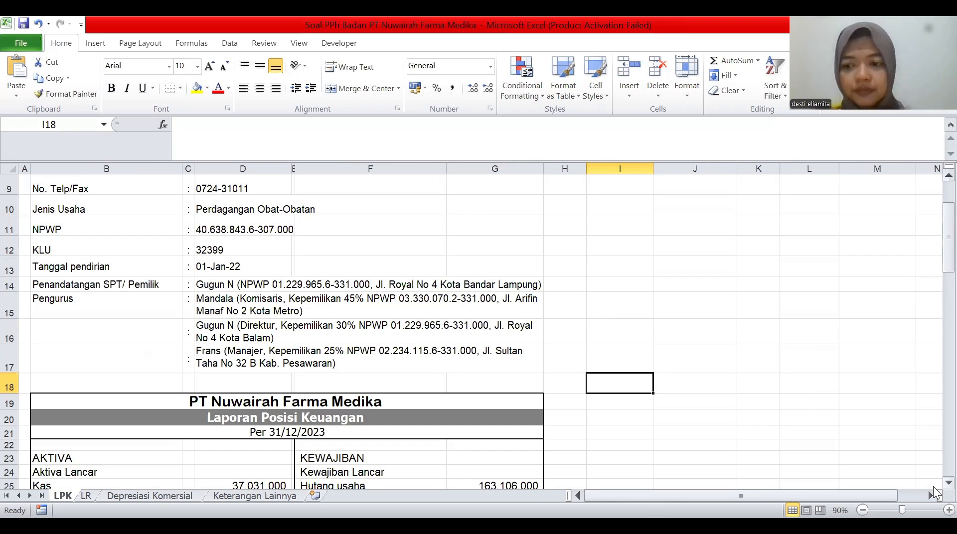
pyautogui.scroll(-1, 933, 491)
pyautogui.scroll(-4, 934, 491)
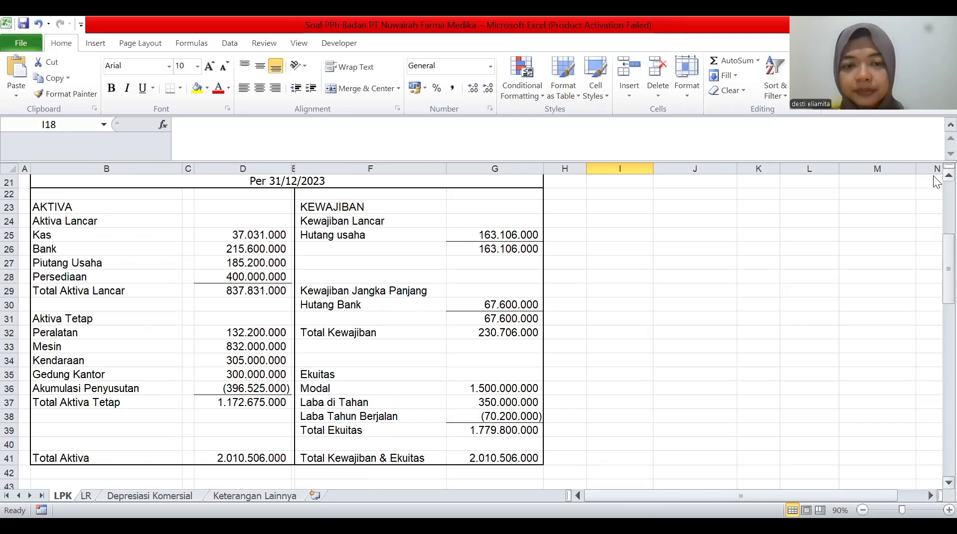
pyautogui.scroll(2, 934, 181)
pyautogui.scroll(3, 935, 181)
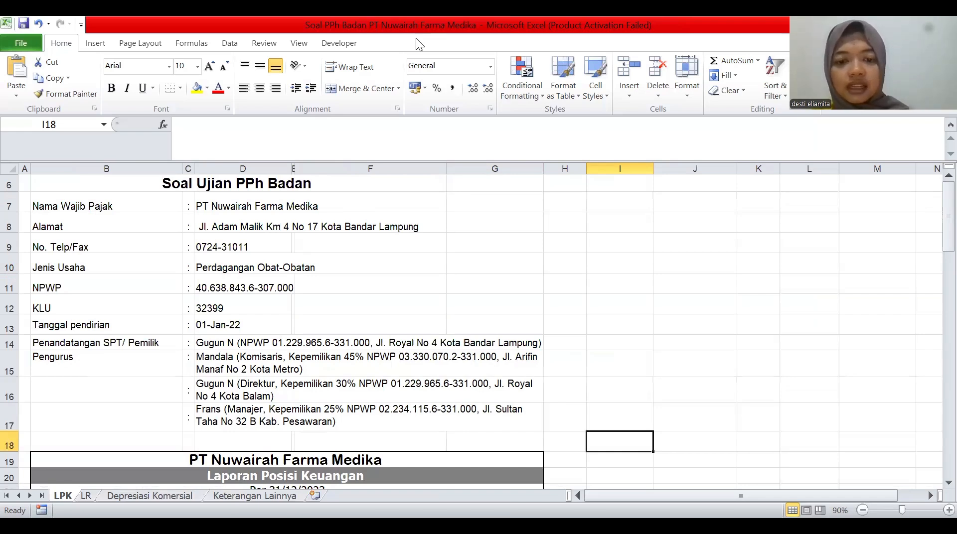
# - Enter the first shareholder's name, address and tax number in Bagian A row 1
pyautogui.hotkey('alt', 'Tab')
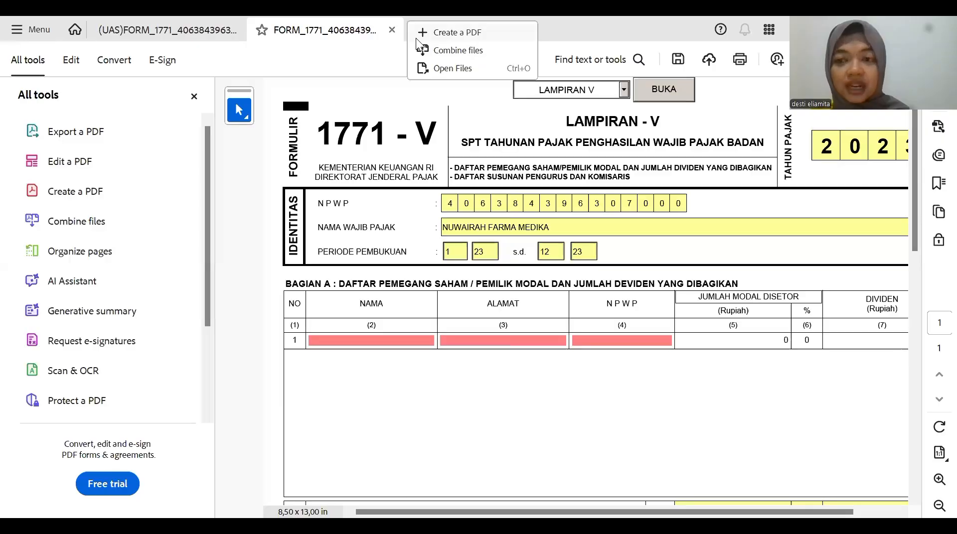
pyautogui.click(379, 337)
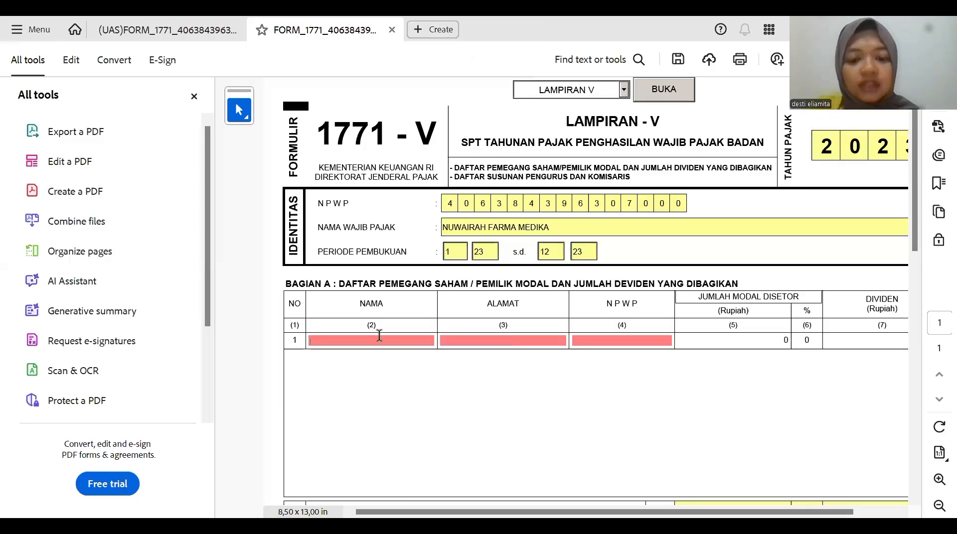
pyautogui.write('ma')
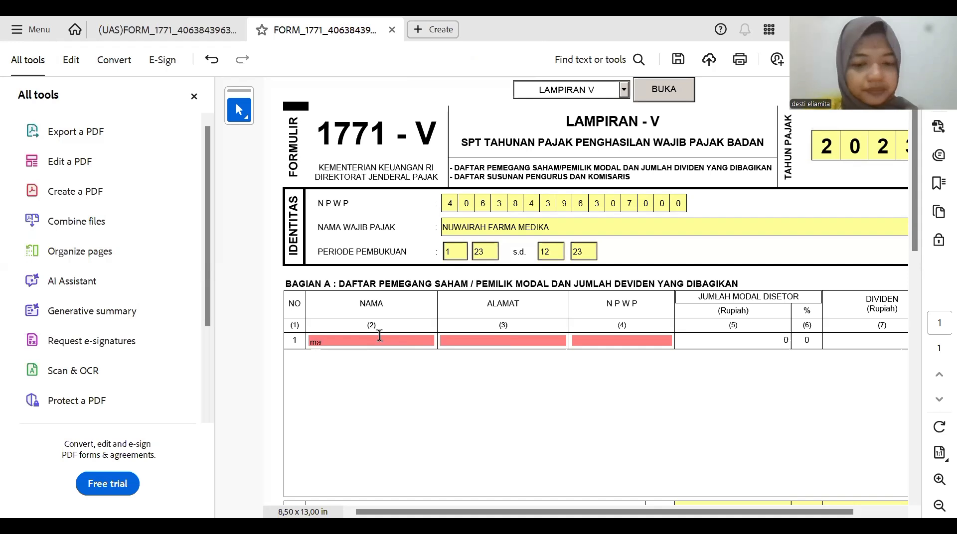
pyautogui.write('nd')
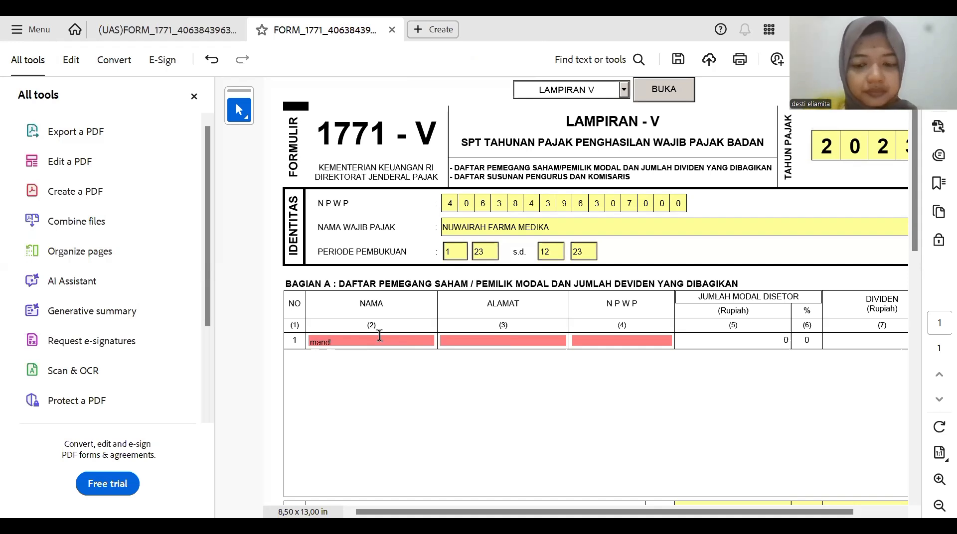
pyautogui.write('ala')
pyautogui.press('Return')
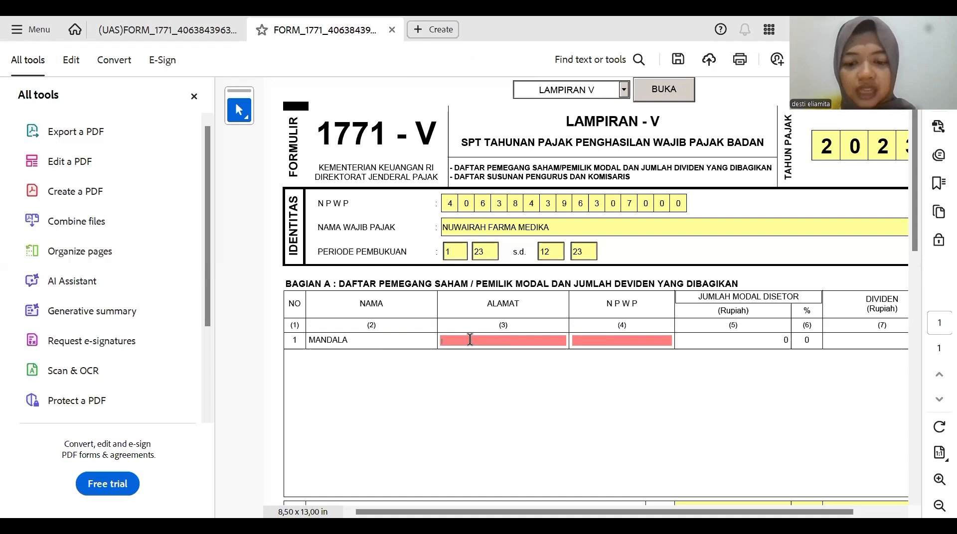
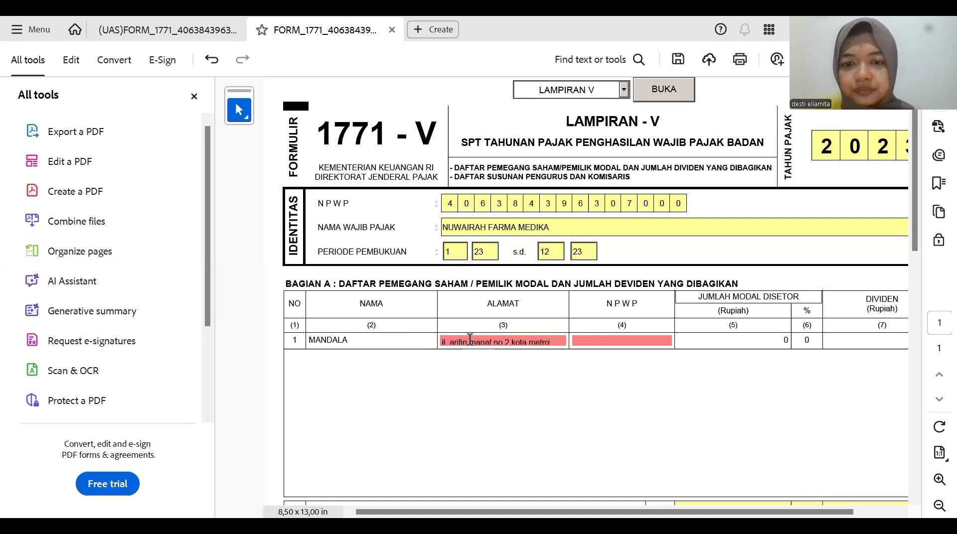
pyautogui.click(582, 328)
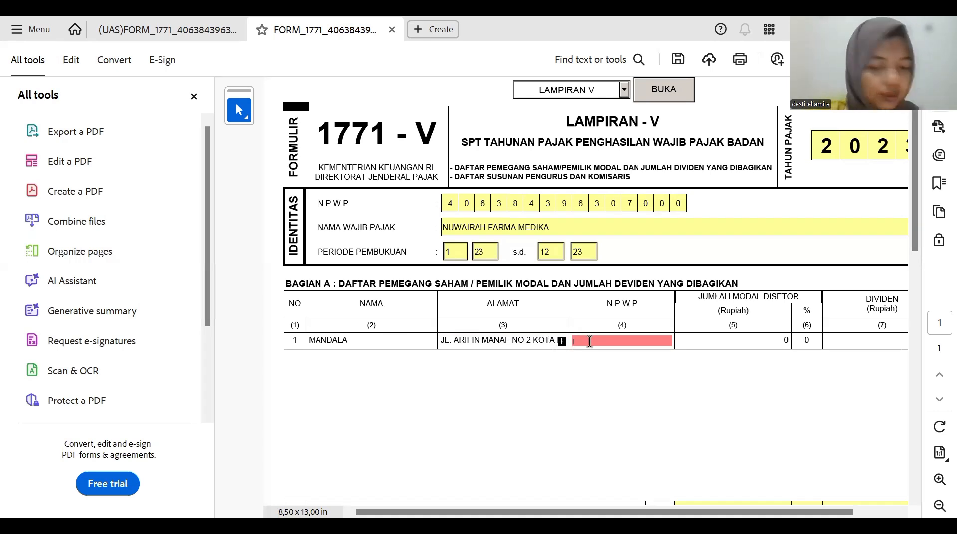
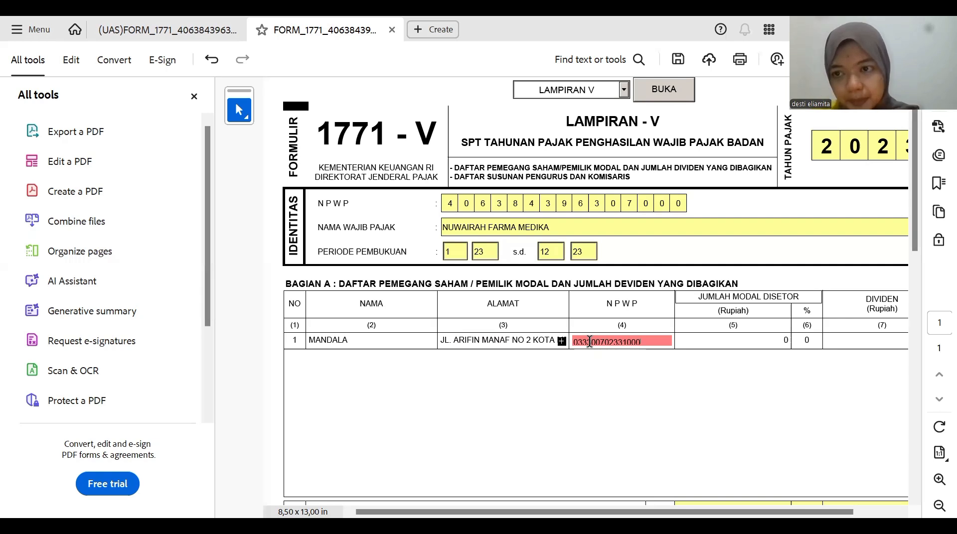
pyautogui.click(699, 337)
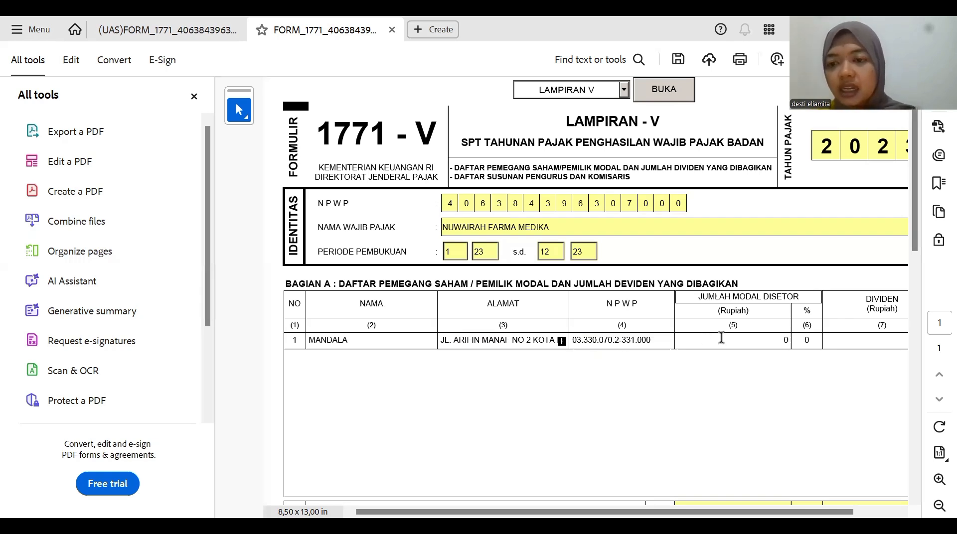
# - Give the first shareholder a 45% share and 675.000.000 paid-in capital
pyautogui.click(813, 341)
pyautogui.write('45')
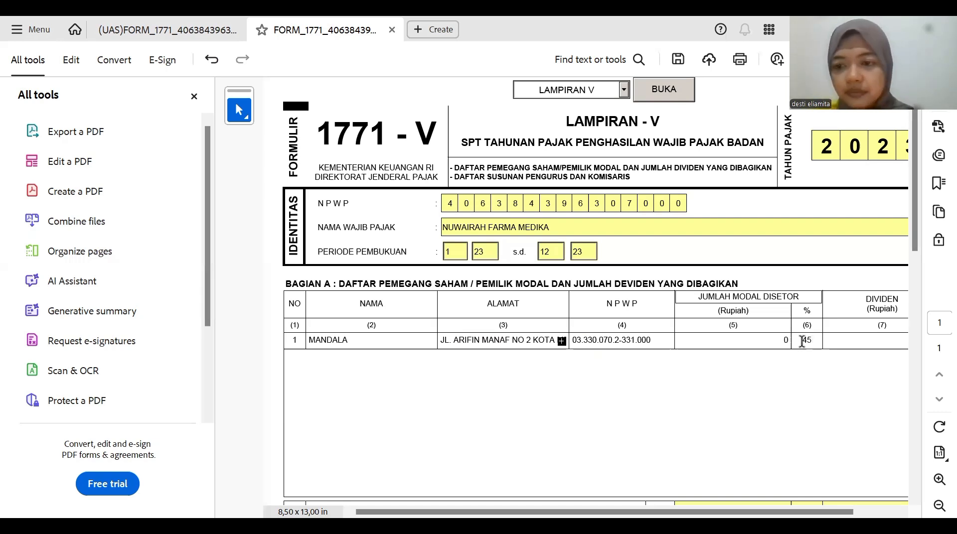
pyautogui.click(784, 340)
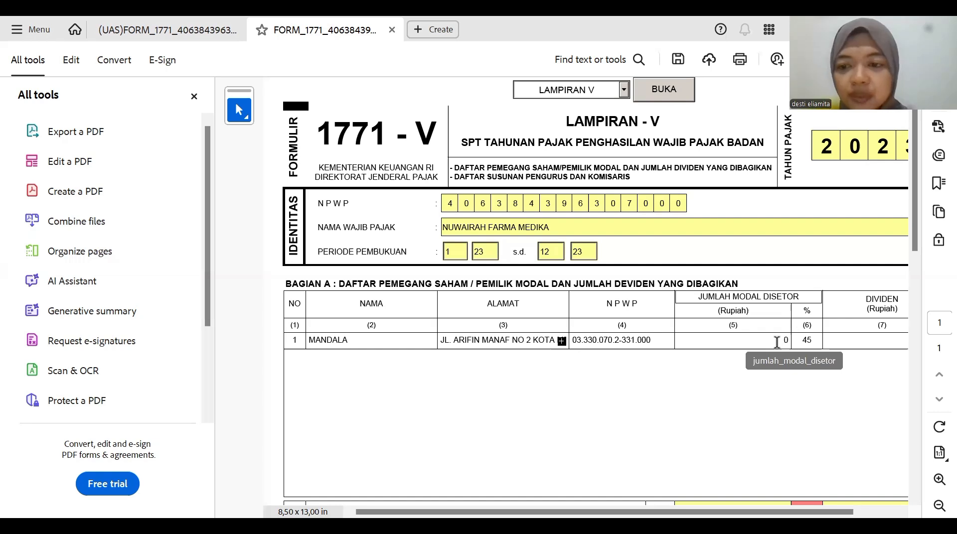
pyautogui.write('675.')
pyautogui.write('000.00')
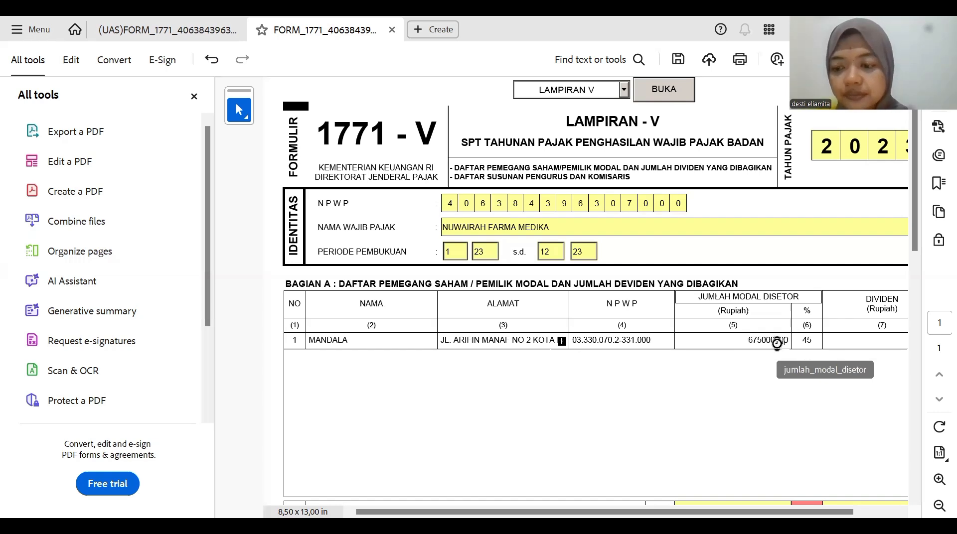
pyautogui.press('Return')
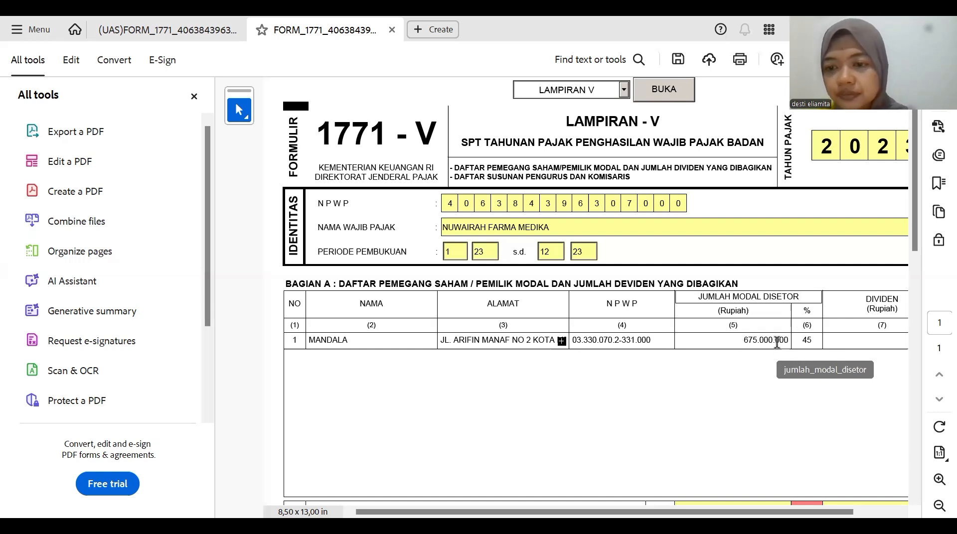
pyautogui.click(850, 342)
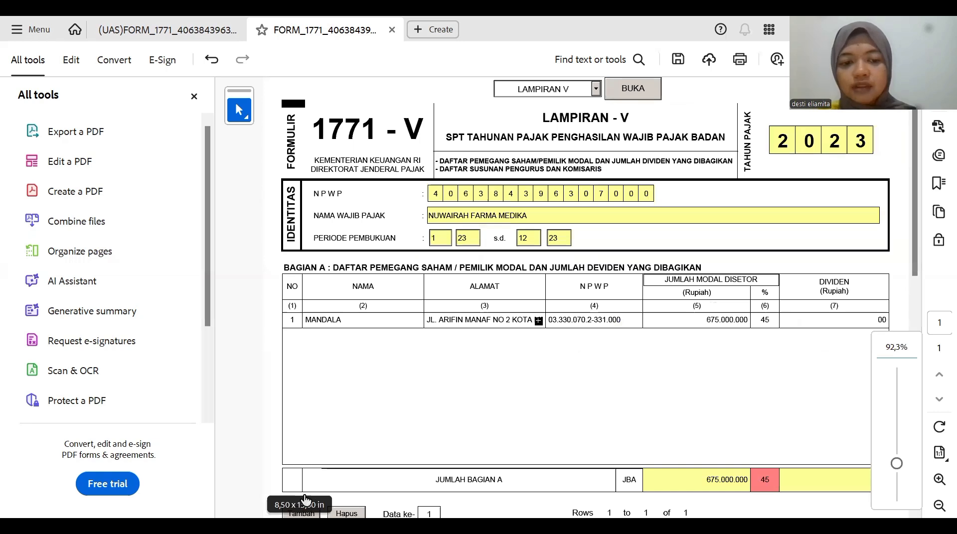
# - Enter the second shareholder's name, address and tax number in row 2
pyautogui.click(335, 334)
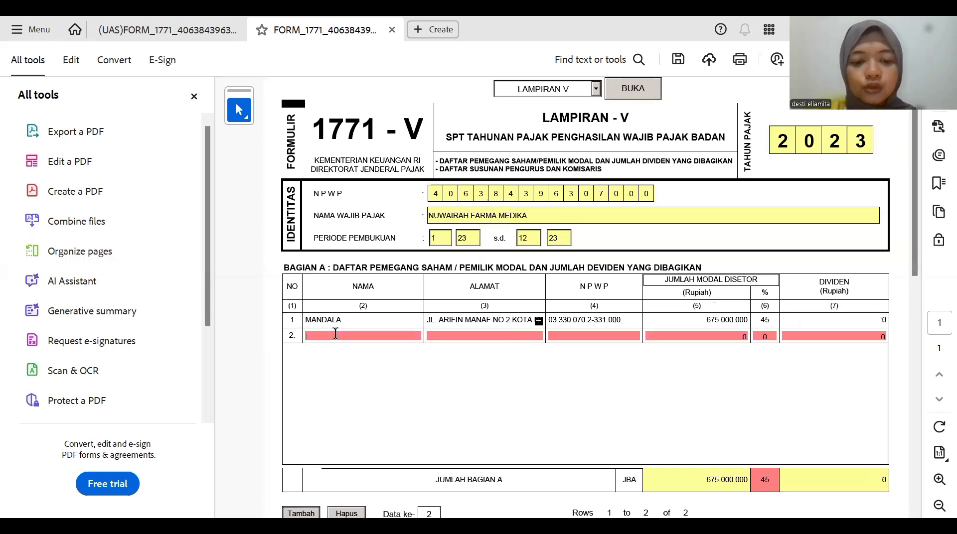
pyautogui.write('gudan')
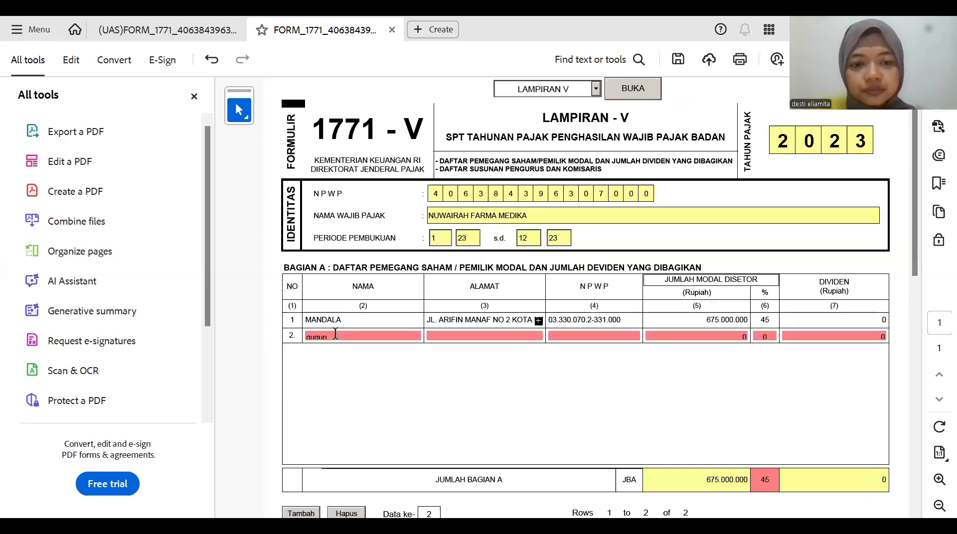
pyautogui.write(' n')
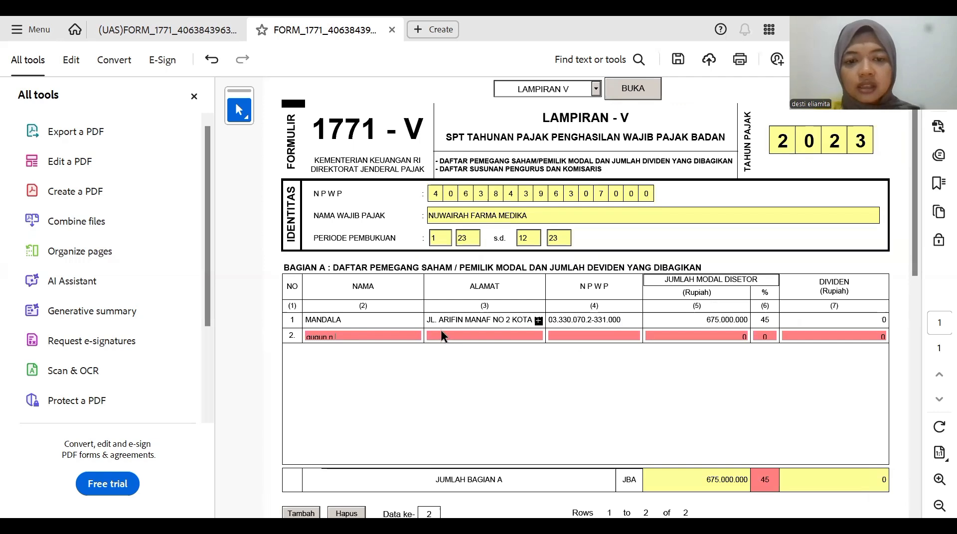
pyautogui.click(441, 331)
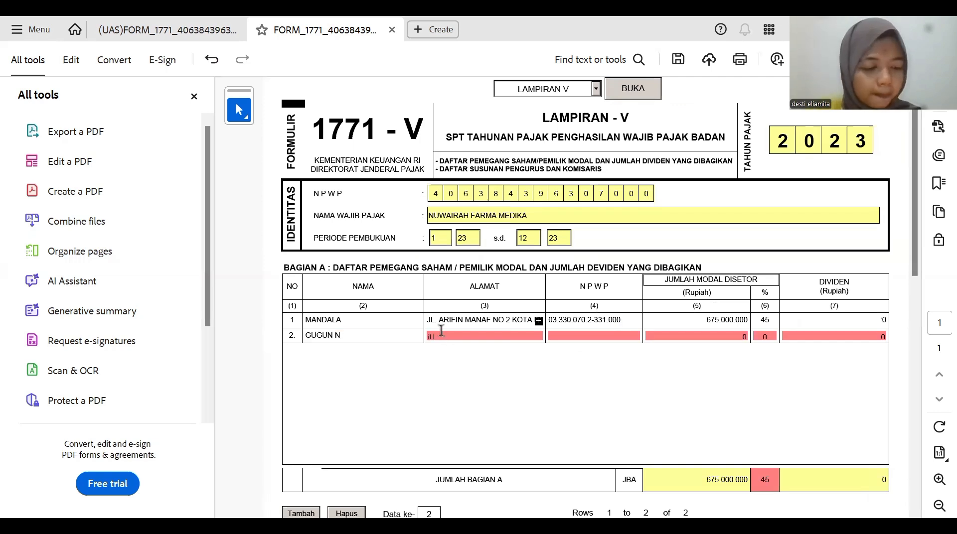
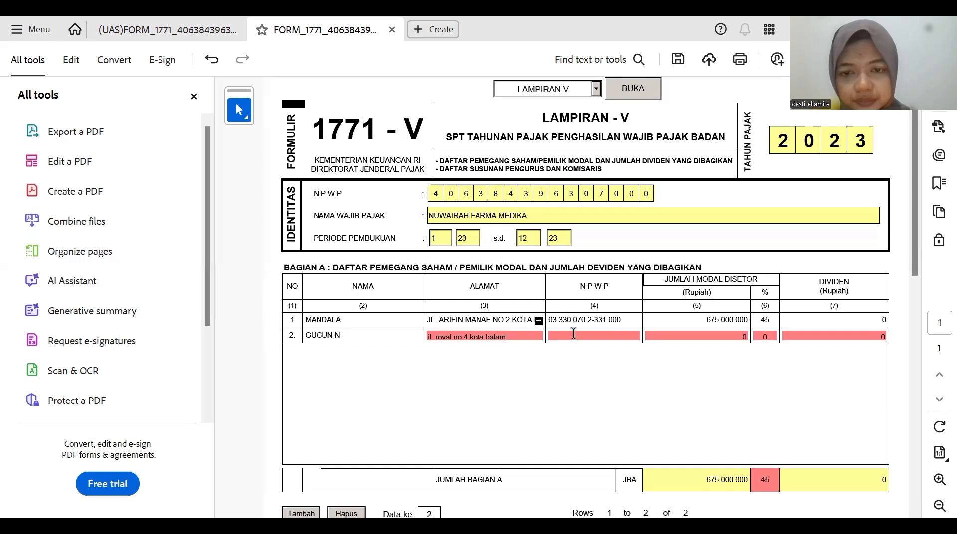
pyautogui.click(570, 337)
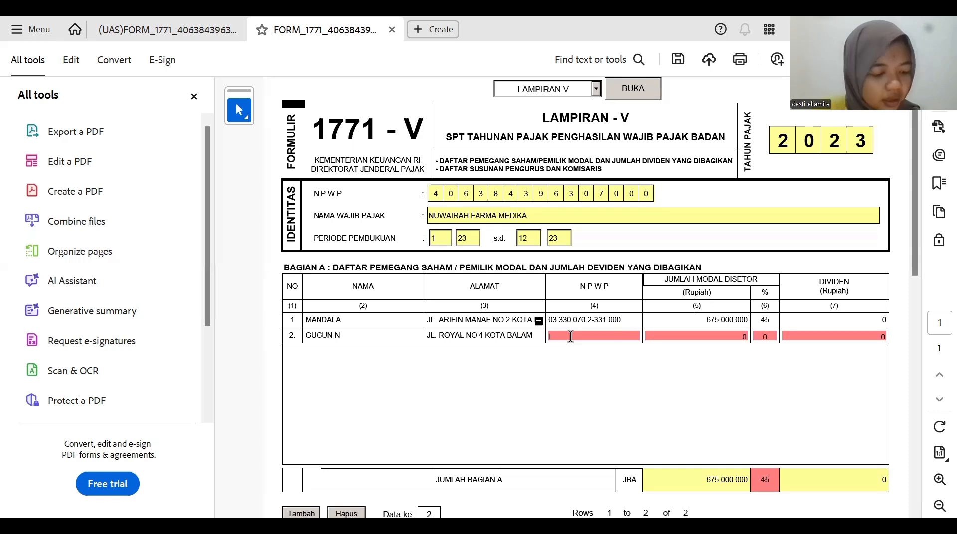
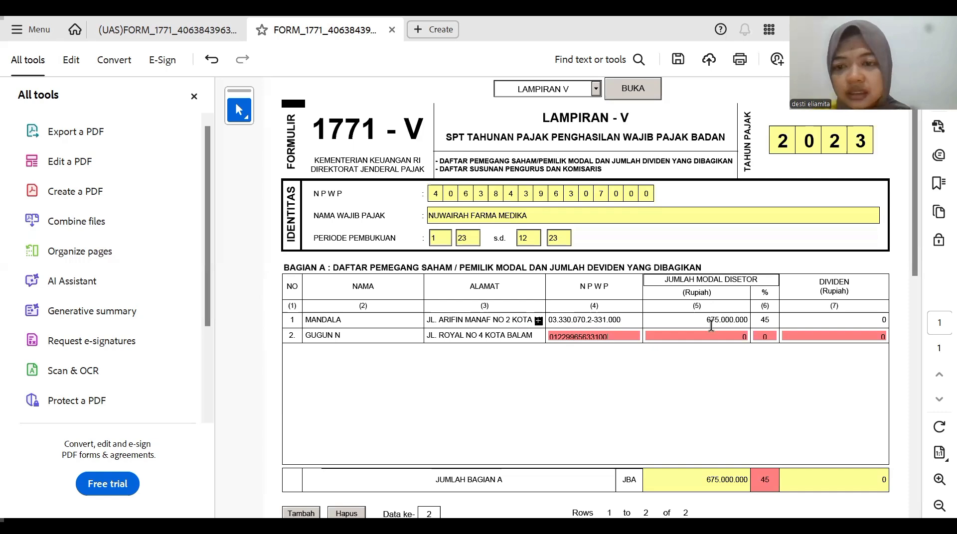
pyautogui.press('Tab')
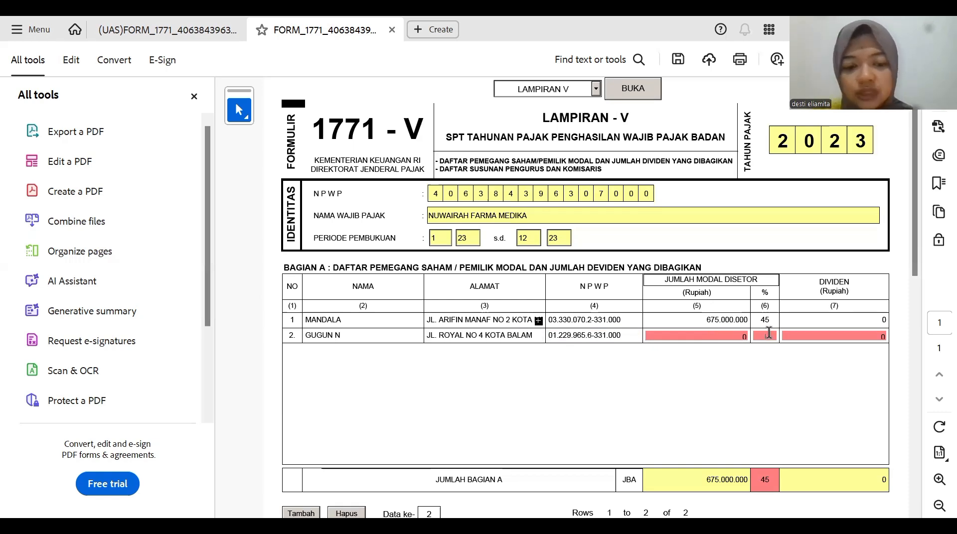
# - Set row 2's share to 30% and its paid-in capital to 450.000.000
pyautogui.write('30')
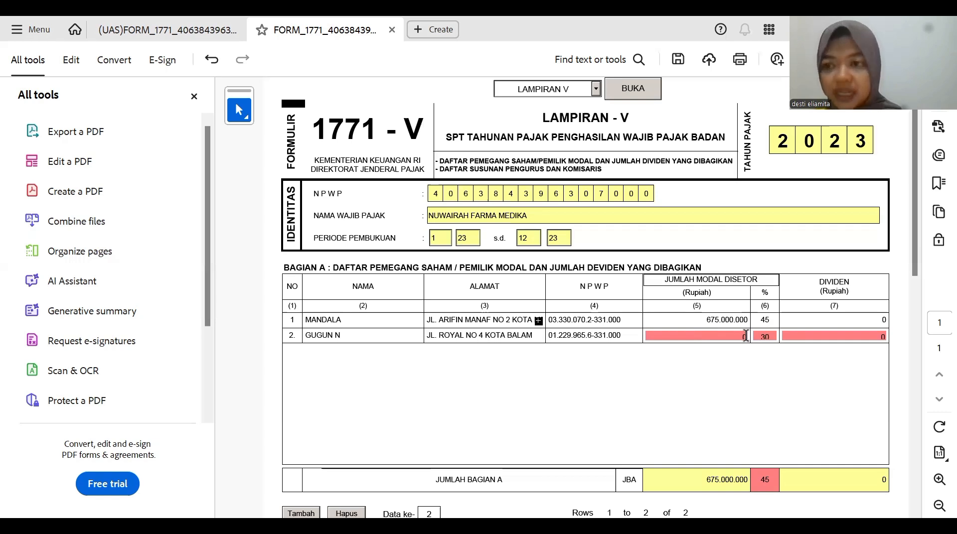
pyautogui.click(745, 336)
pyautogui.write('450')
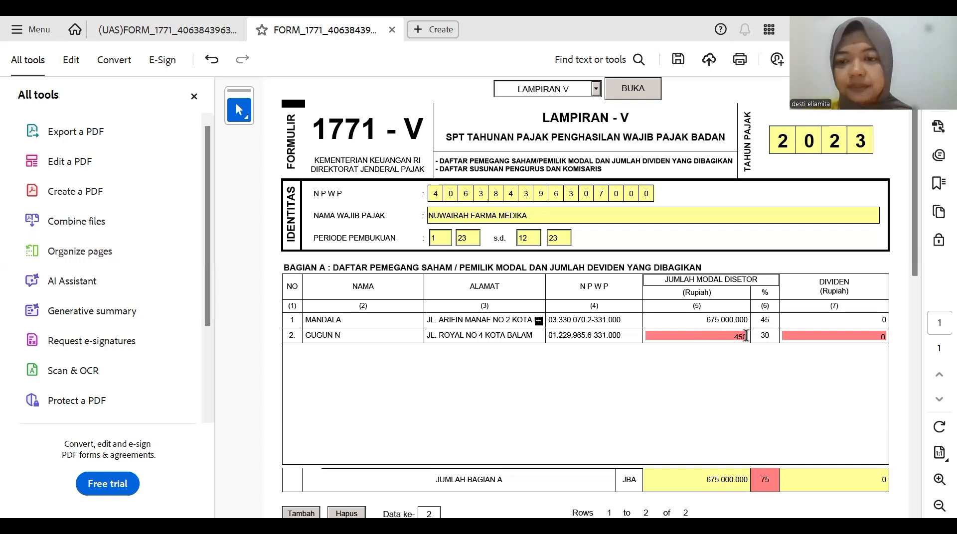
pyautogui.write('00000')
pyautogui.press('Tab')
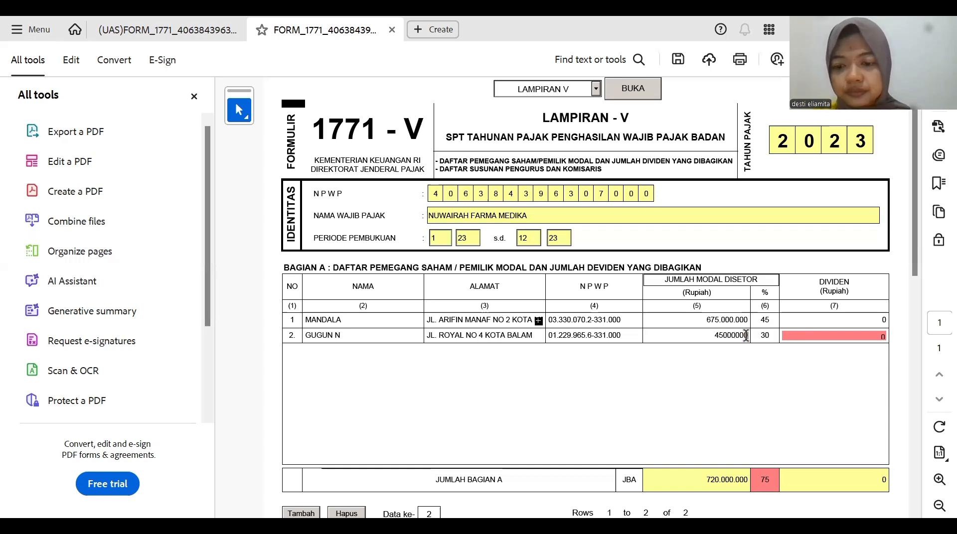
pyautogui.write('0')
pyautogui.press('Tab')
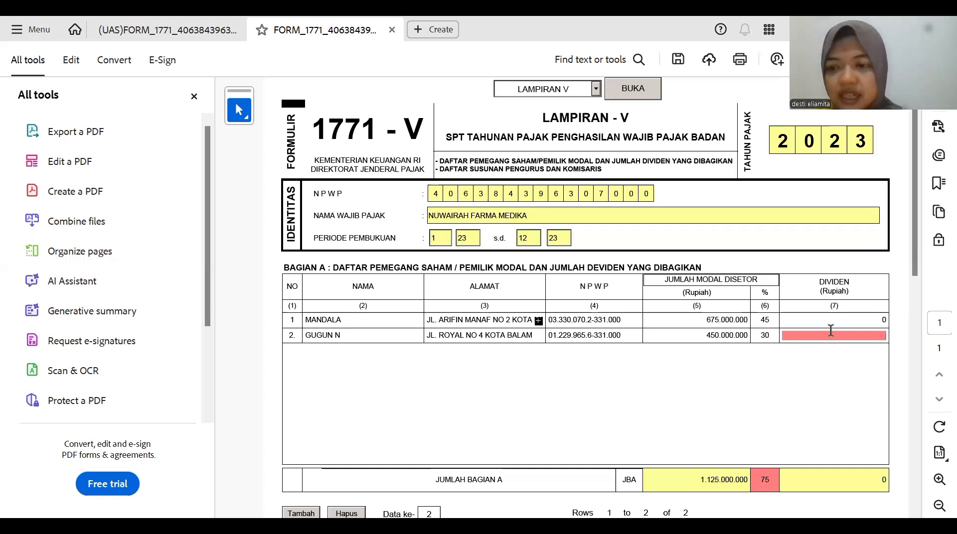
pyautogui.click(540, 384)
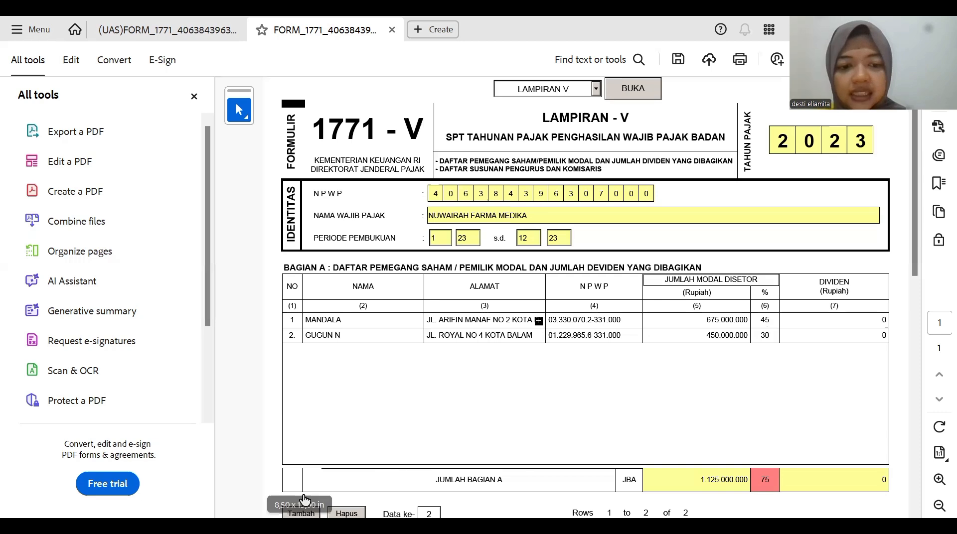
# - Add a third shareholder row with the shareholder's name, address and NPWP
pyautogui.click(302, 511)
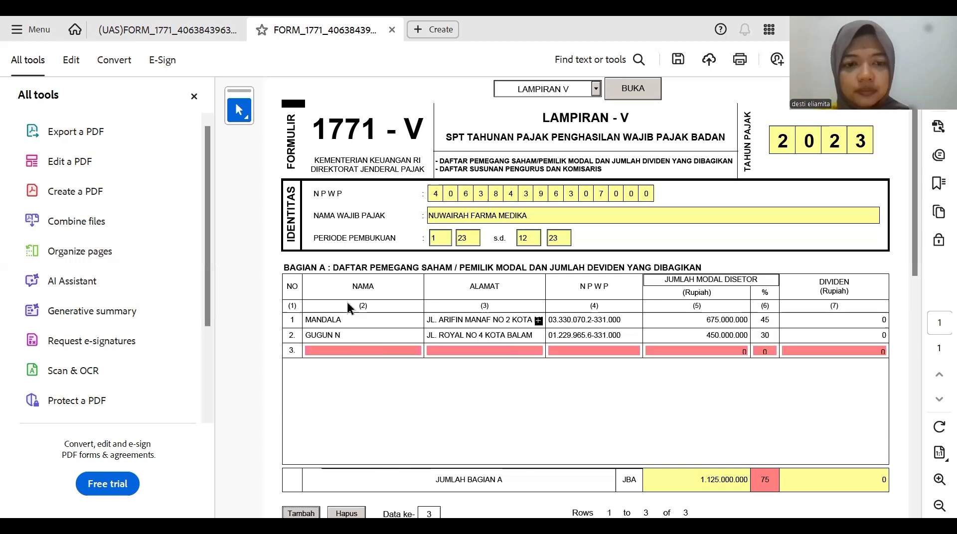
pyautogui.click(334, 350)
pyautogui.write('fran')
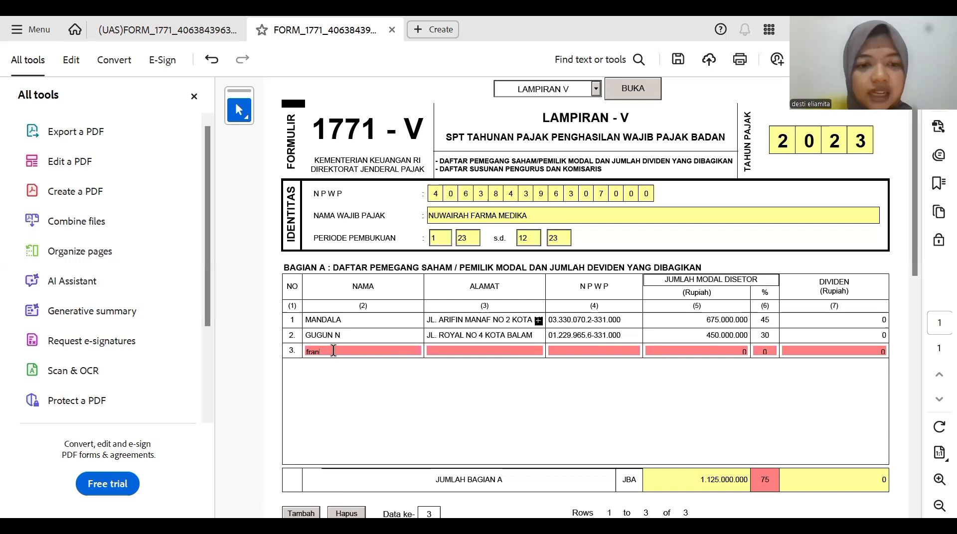
pyautogui.write('s')
pyautogui.press('Return')
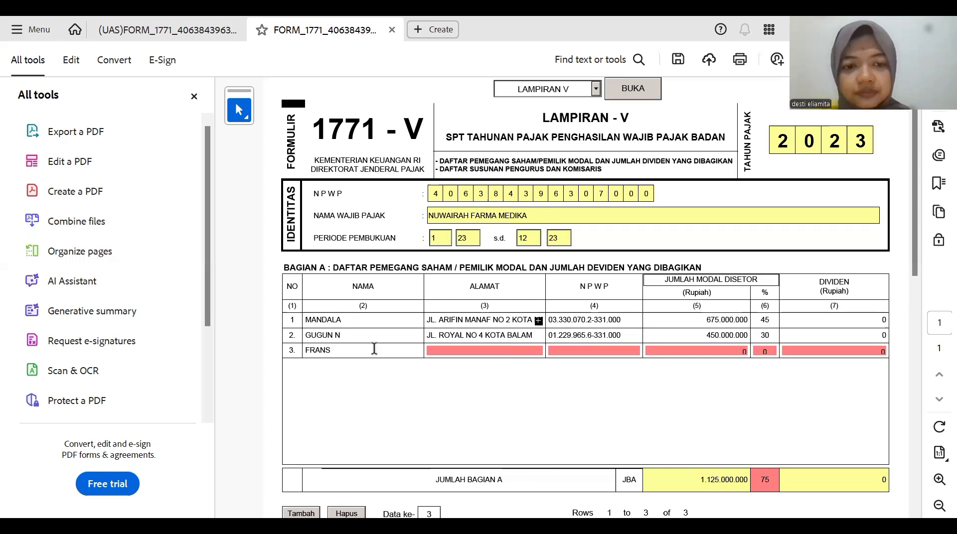
pyautogui.click(443, 350)
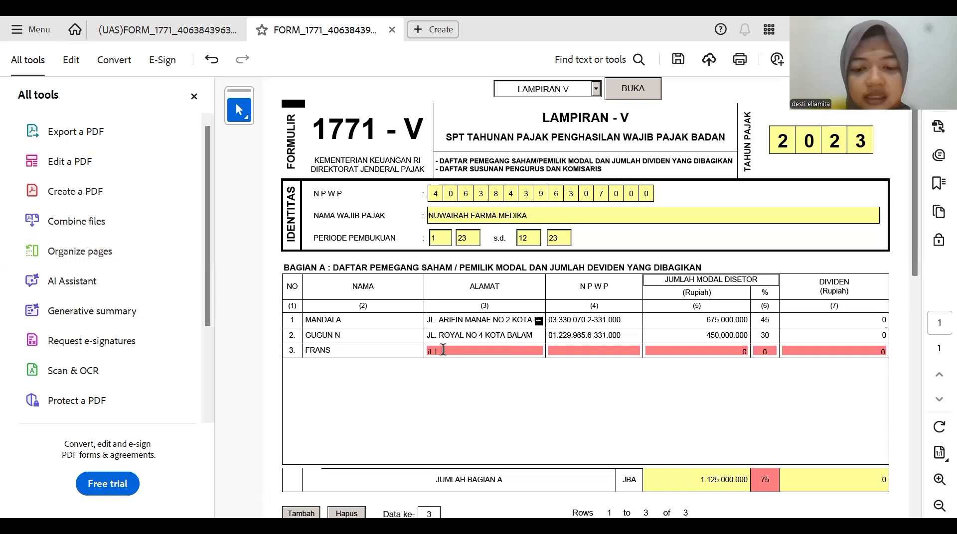
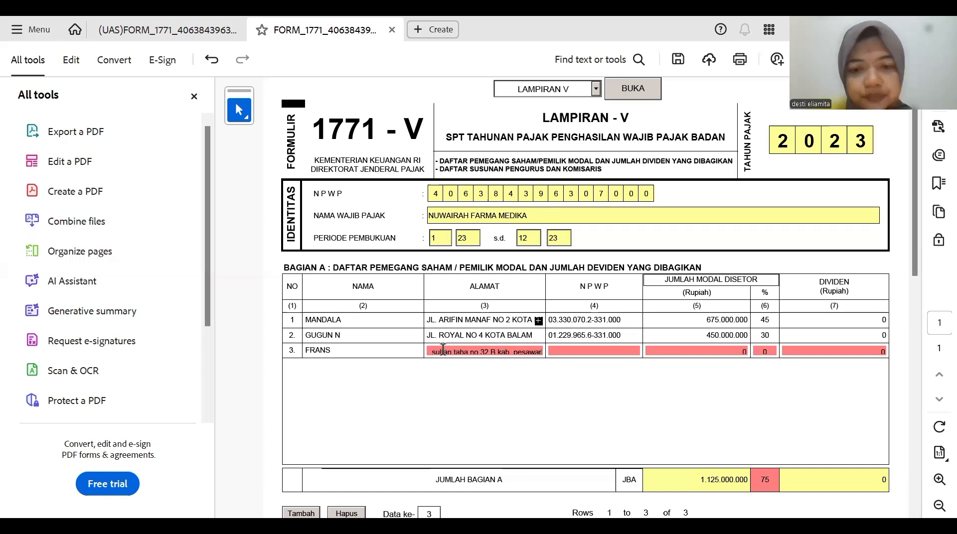
pyautogui.click(563, 347)
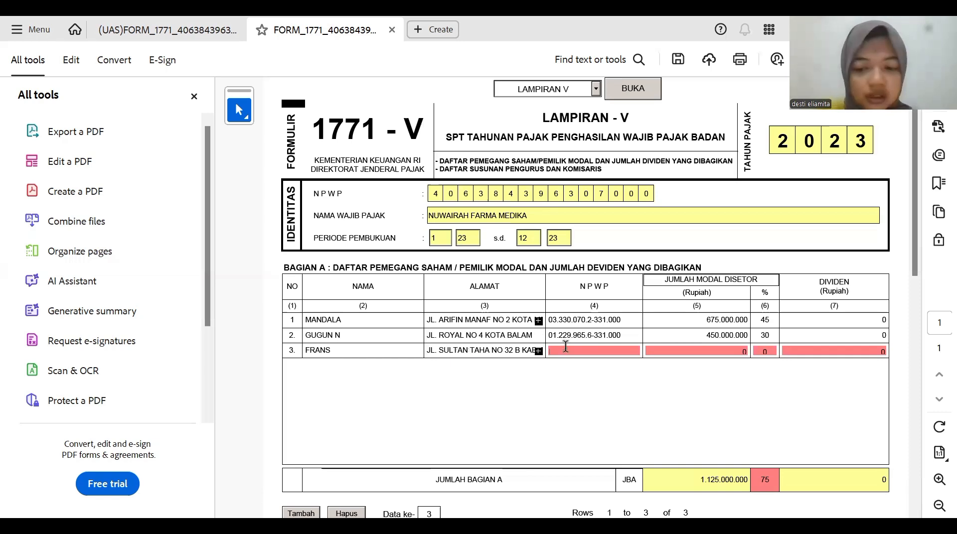
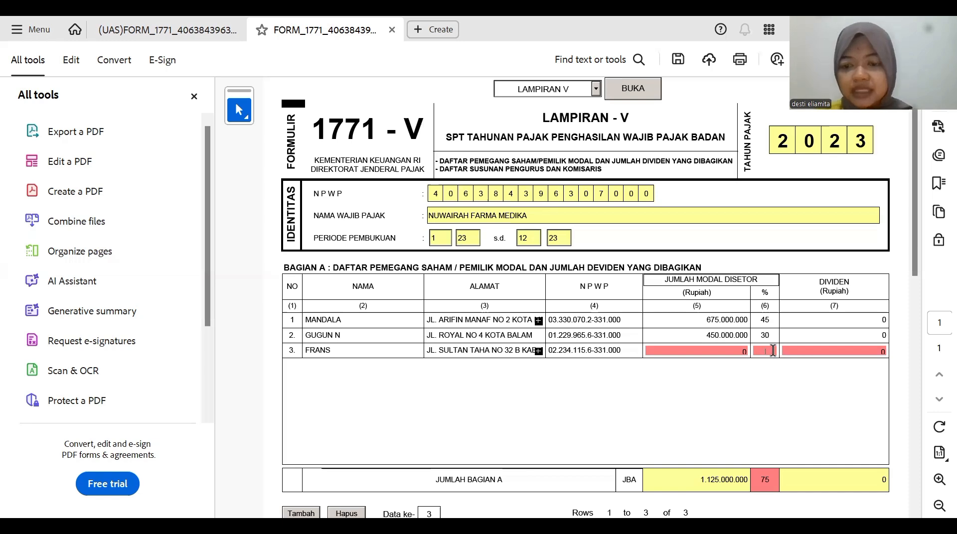
# - Set row 3's share to 25% and paid-in capital to 375.000.000
pyautogui.write('25')
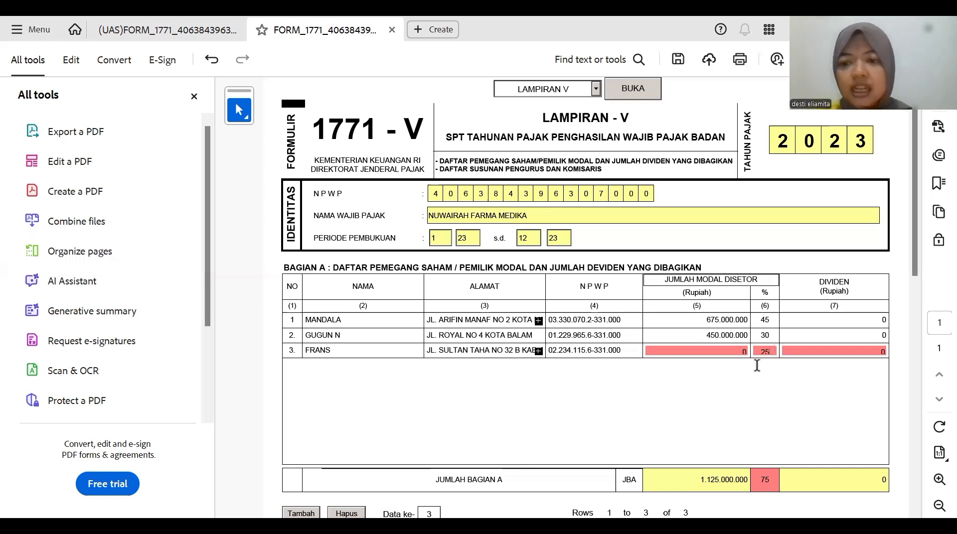
pyautogui.click(744, 348)
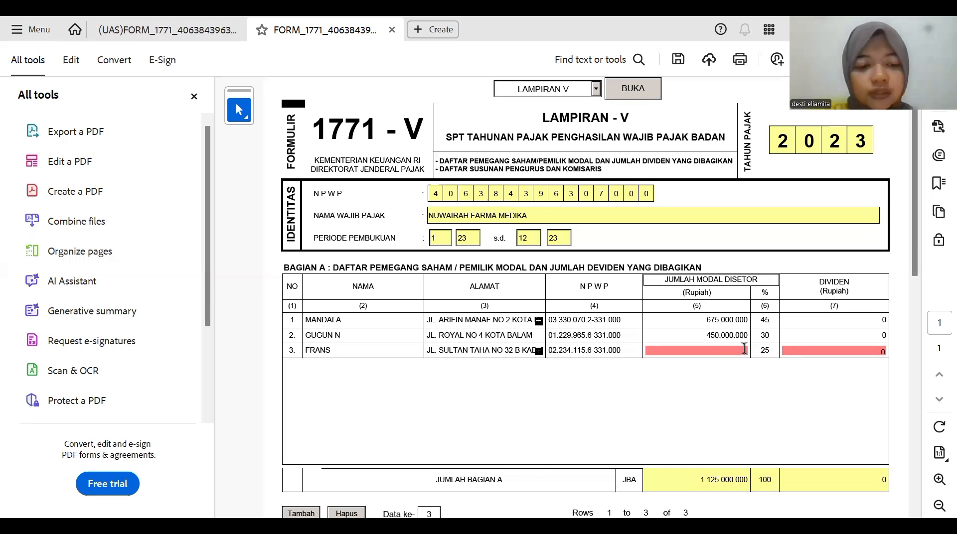
pyautogui.write('3')
pyautogui.write('75.0')
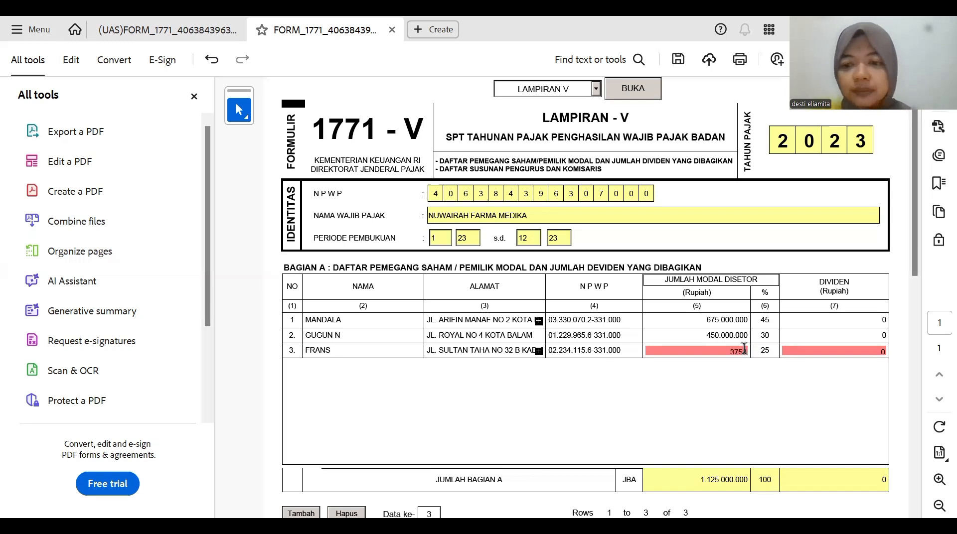
pyautogui.write('00.0000')
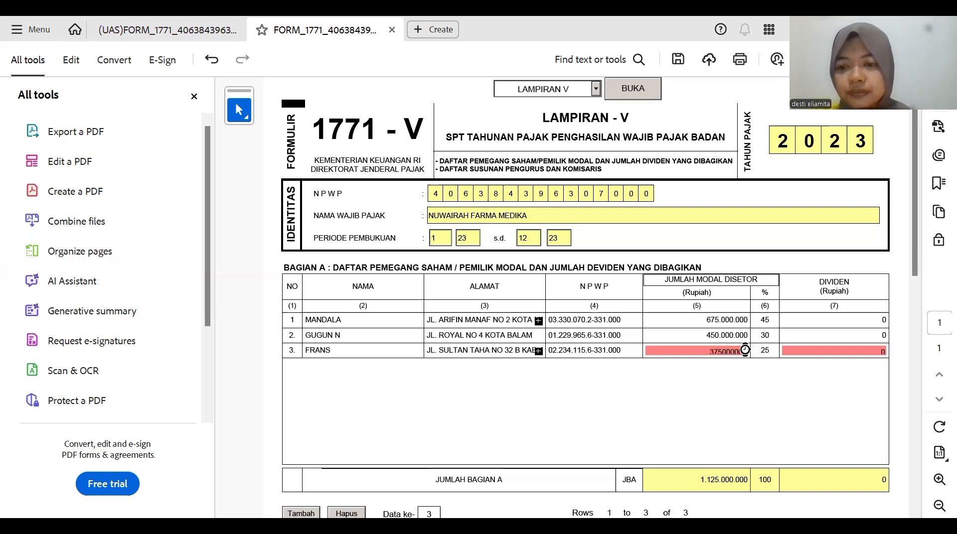
pyautogui.click(744, 398)
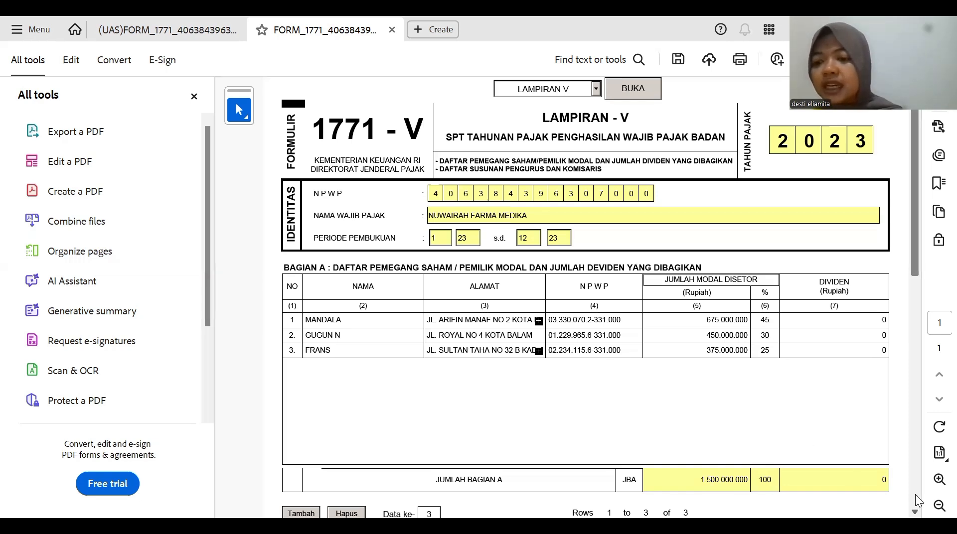
# - Scroll down to the empty Bagian B table and open the Create menu
pyautogui.scroll(-2, 915, 494)
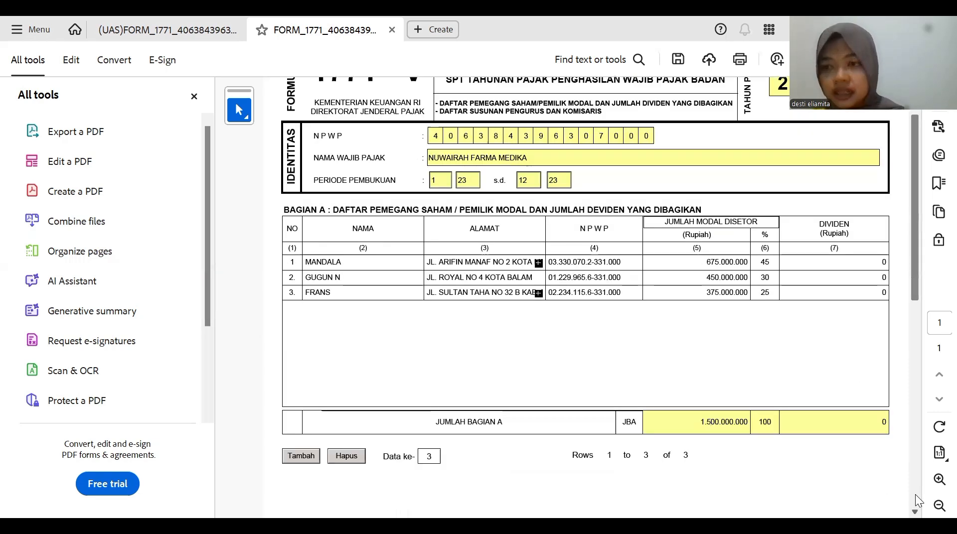
pyautogui.scroll(-2, 915, 494)
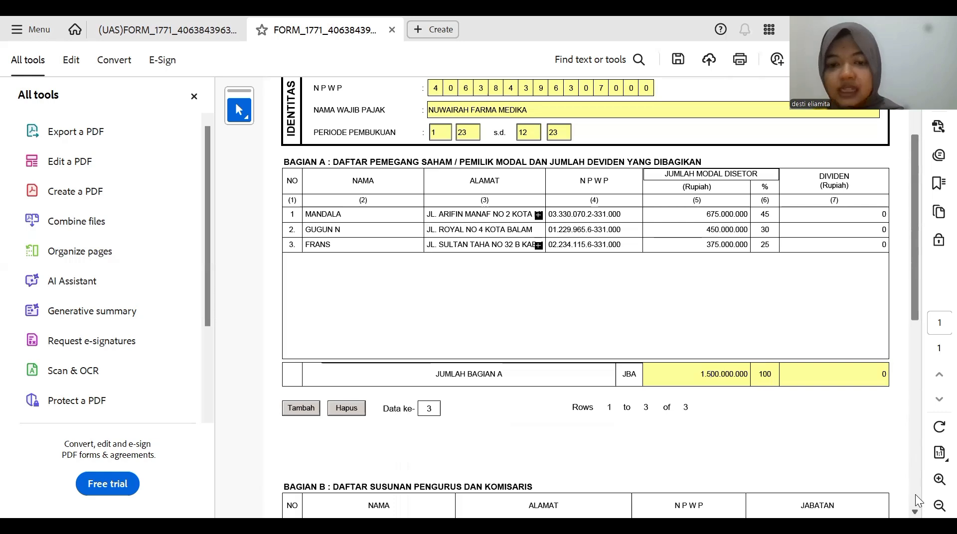
pyautogui.scroll(-2, 915, 495)
pyautogui.scroll(-5, 915, 494)
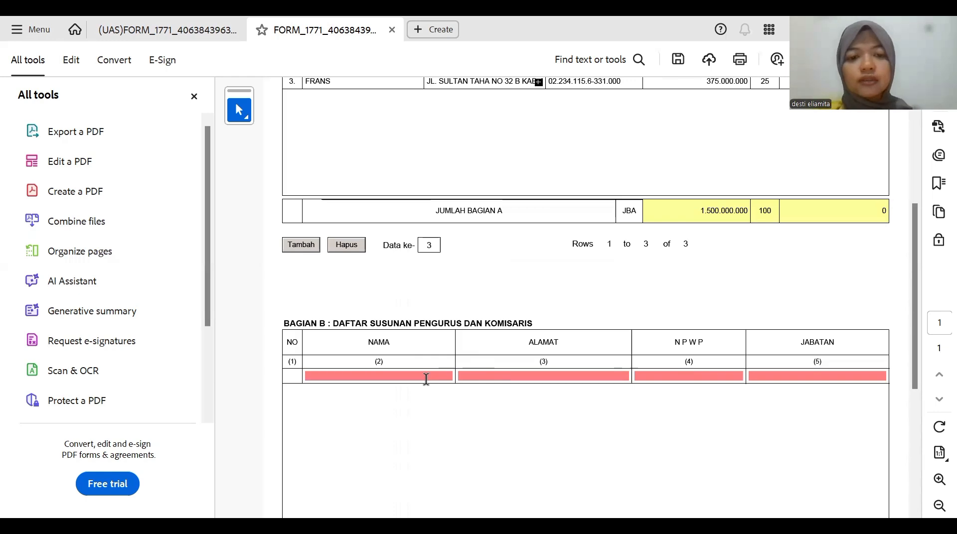
pyautogui.click(432, 41)
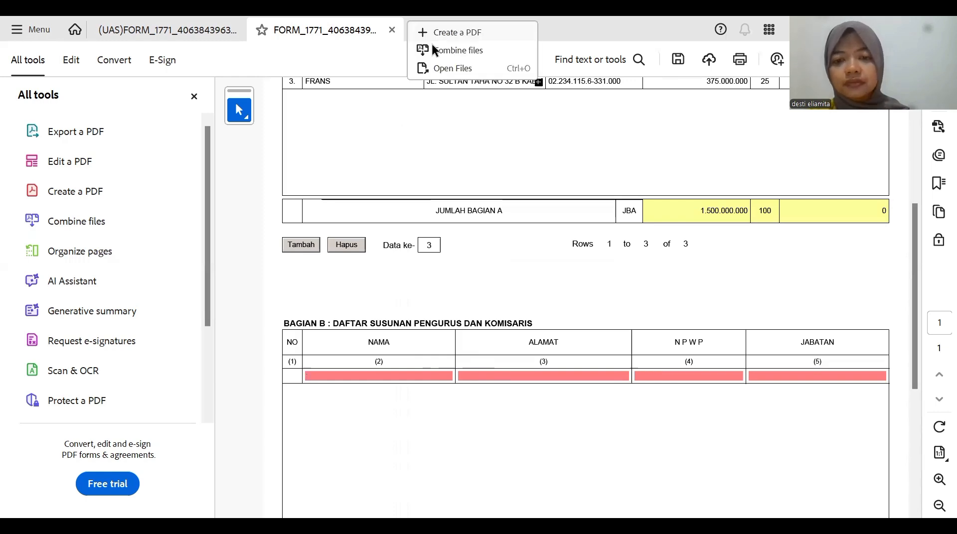
pyautogui.hotkey('alt', 'Tab')
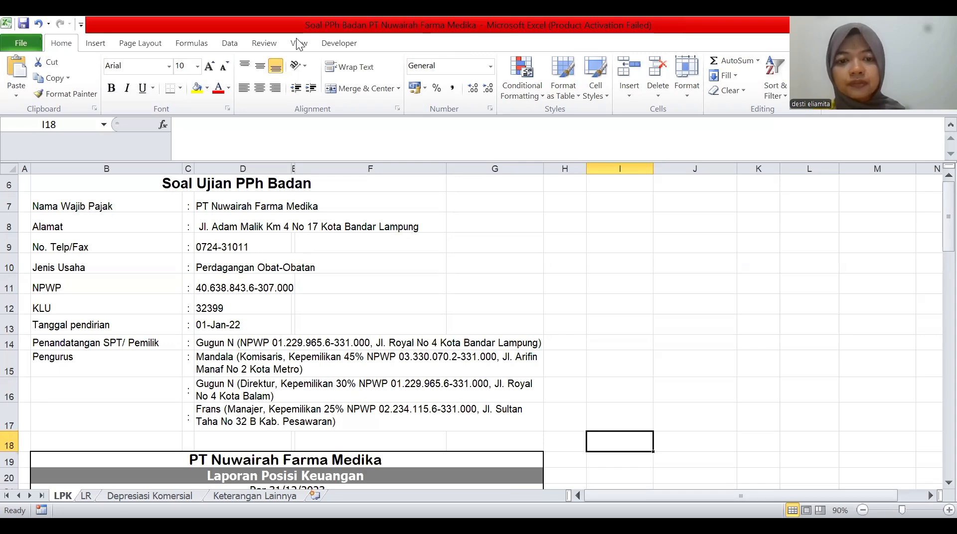
pyautogui.hotkey('alt', 'Tab')
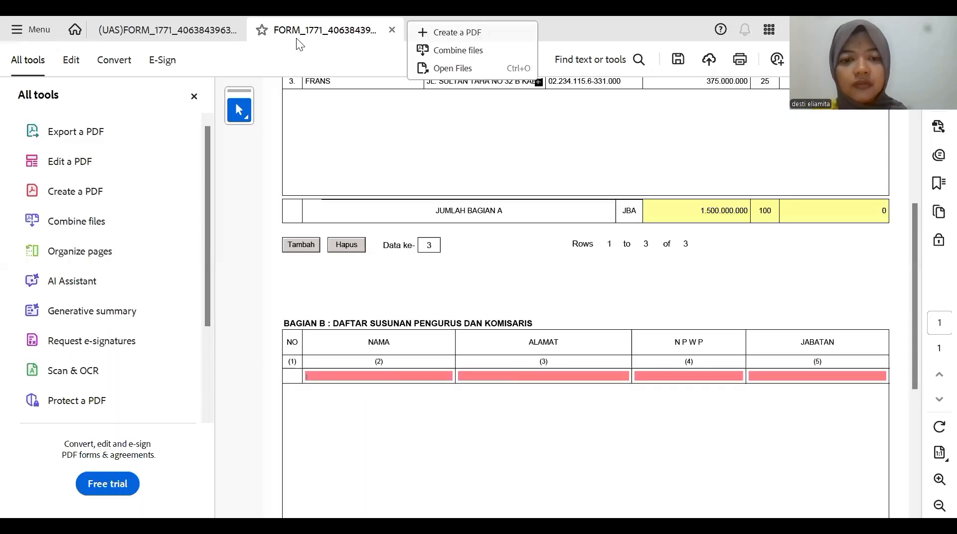
# - Enter the first officer's name, address and NPWP in Bagian B row 1
pyautogui.click(418, 375)
pyautogui.write('m')
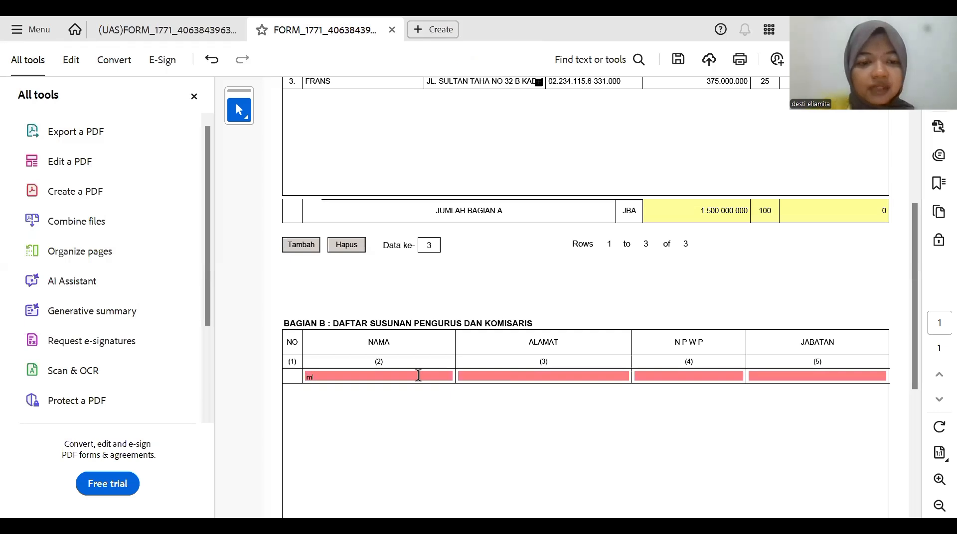
pyautogui.write('andala')
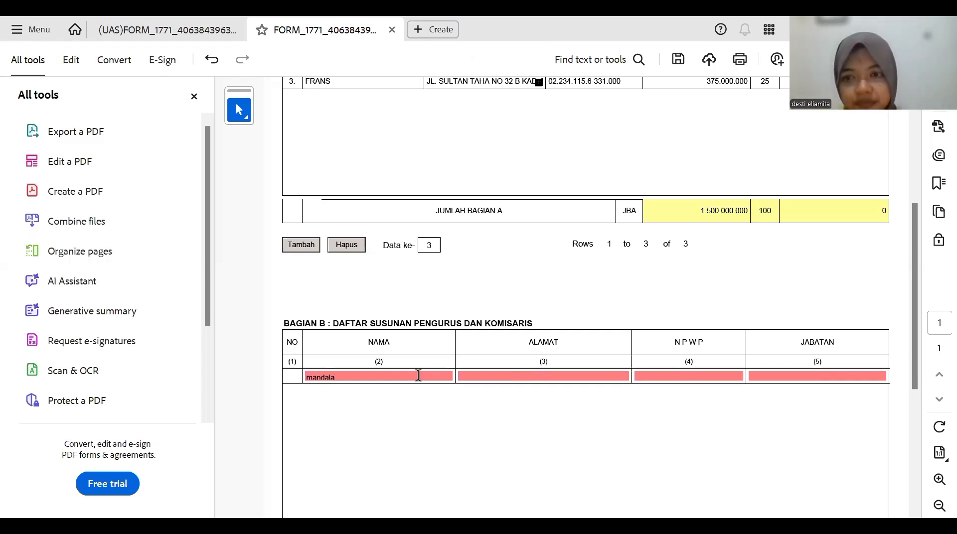
pyautogui.press('Return')
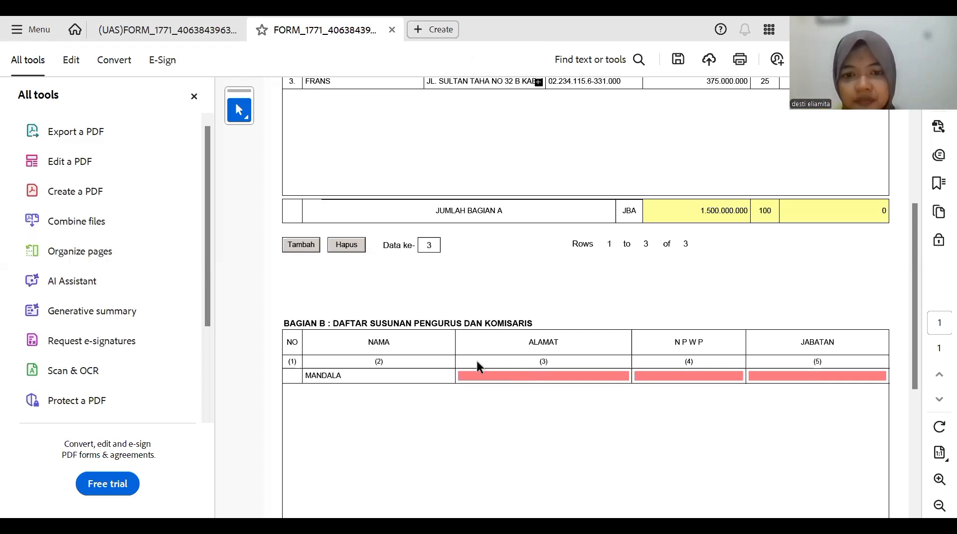
pyautogui.click(528, 378)
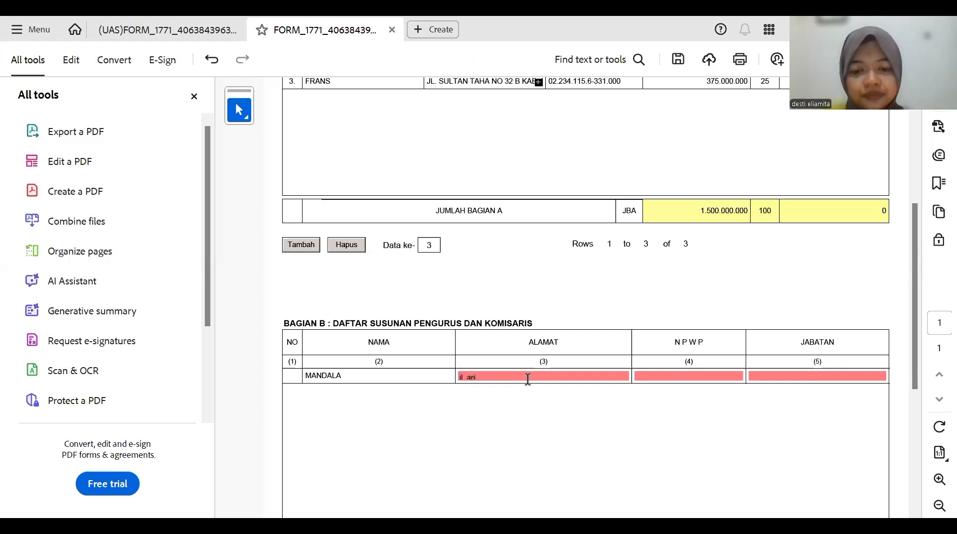
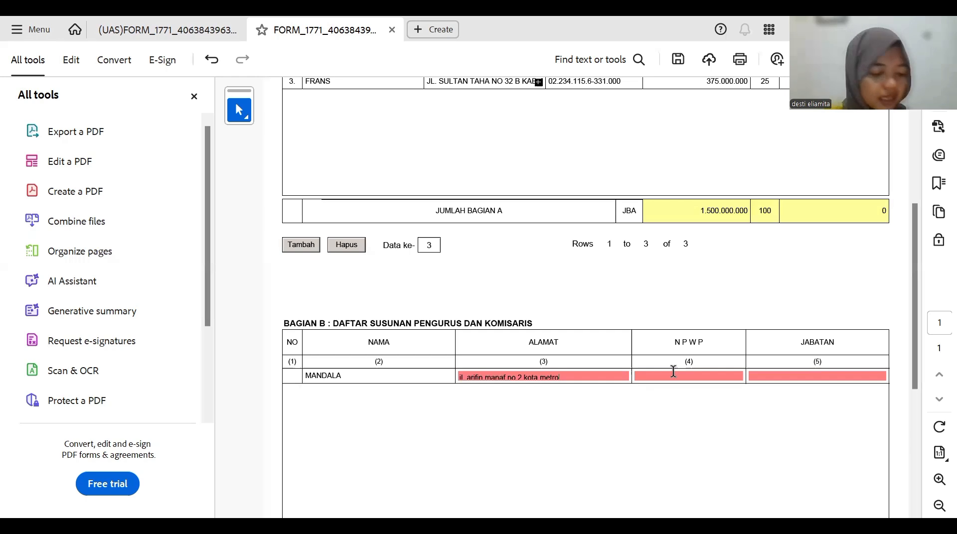
pyautogui.click(673, 376)
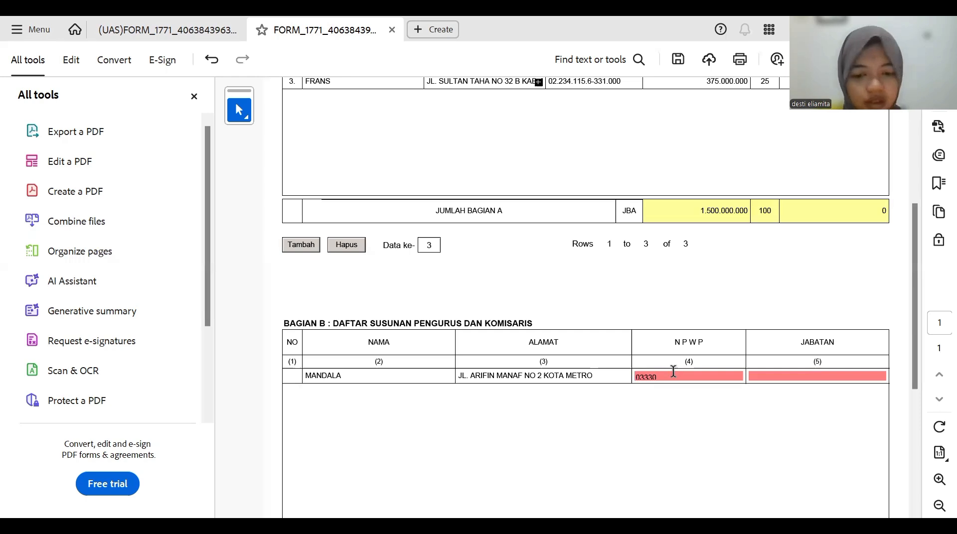
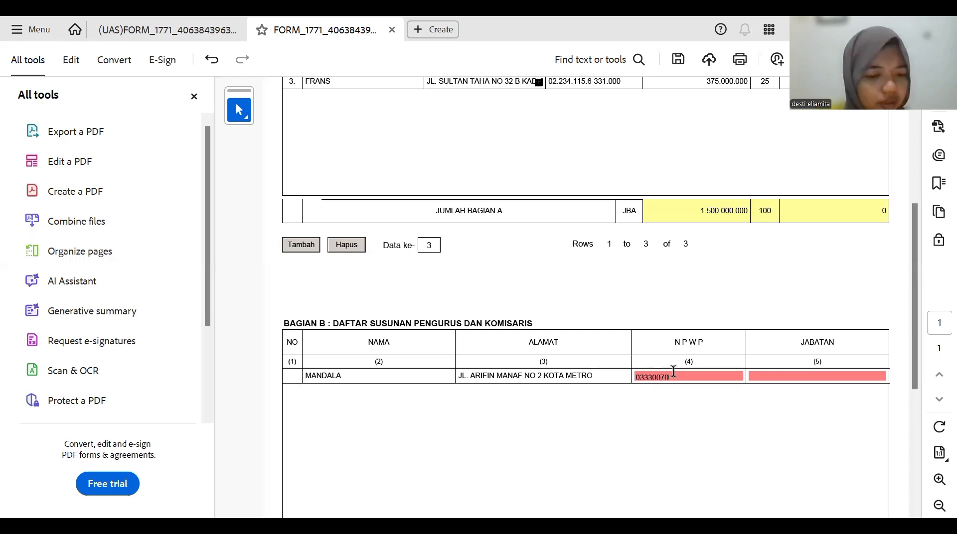
pyautogui.press('Tab')
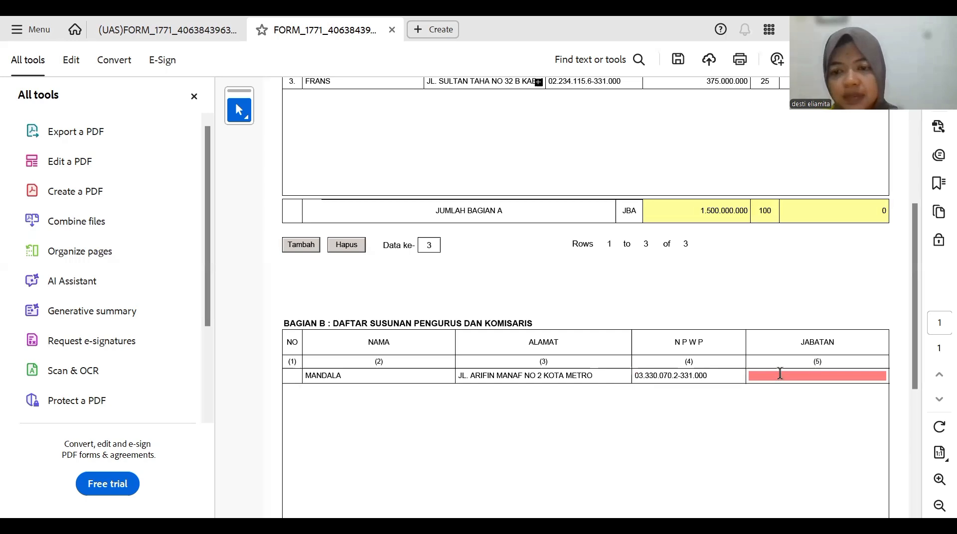
# - Set row 1's position to KOMISARIS and add a second Bagian B row
pyautogui.write('komisaris')
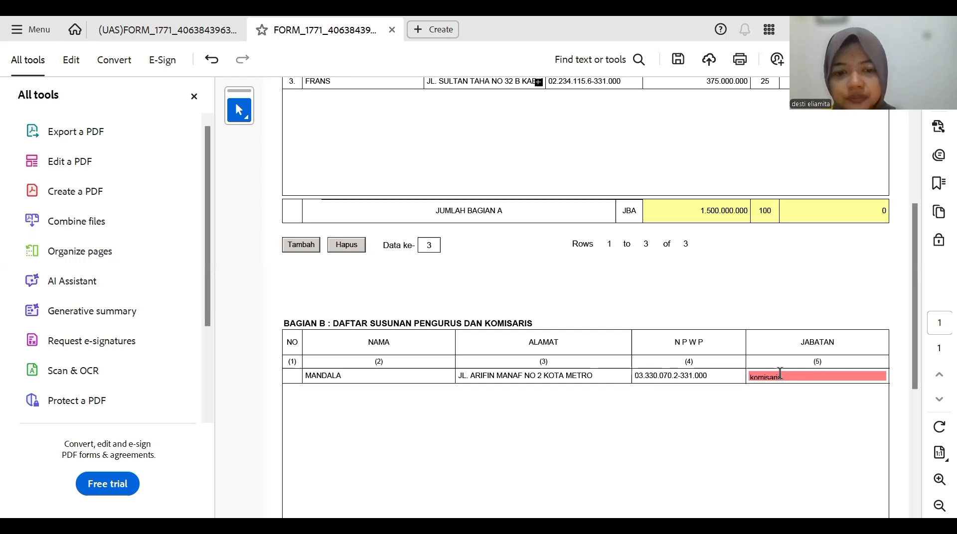
pyautogui.click(504, 453)
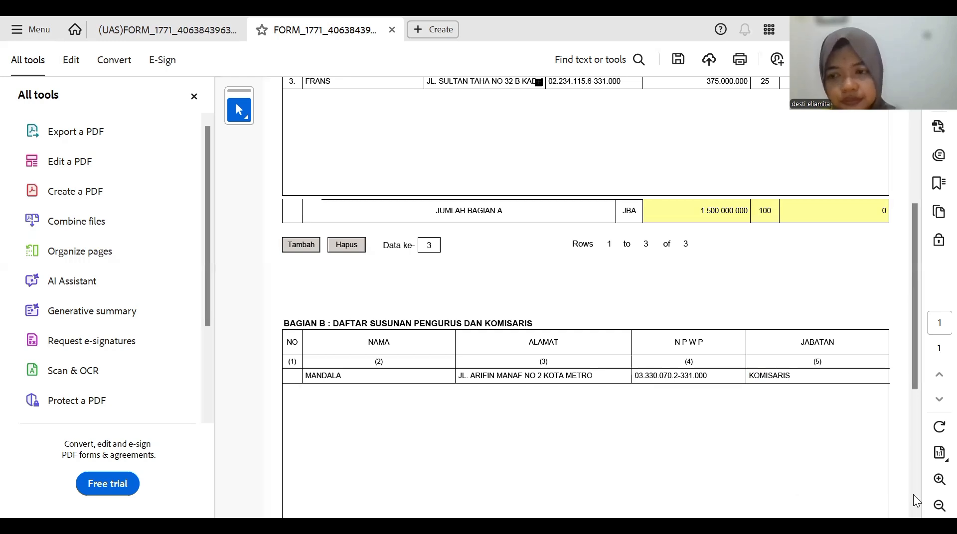
pyautogui.scroll(-1, 913, 494)
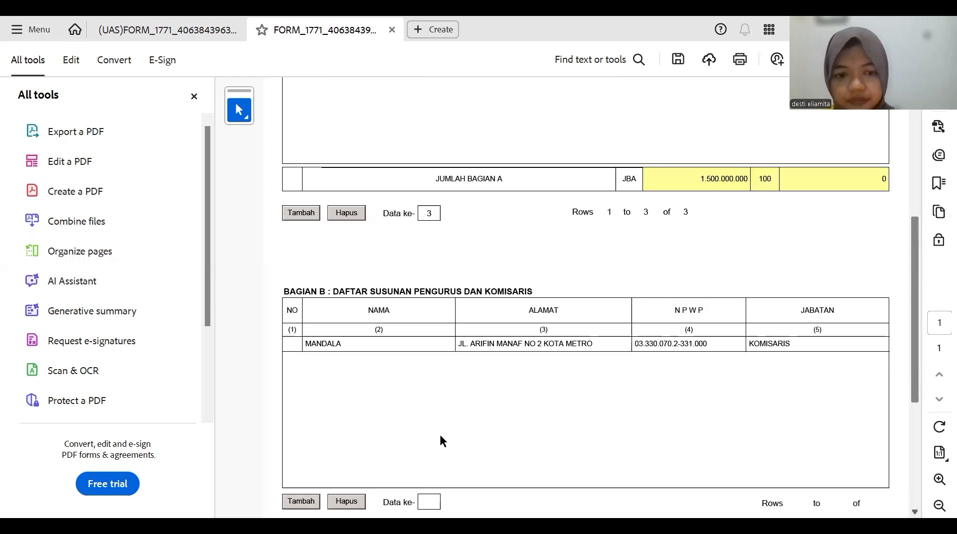
pyautogui.scroll(-2, 358, 444)
pyautogui.click(299, 451)
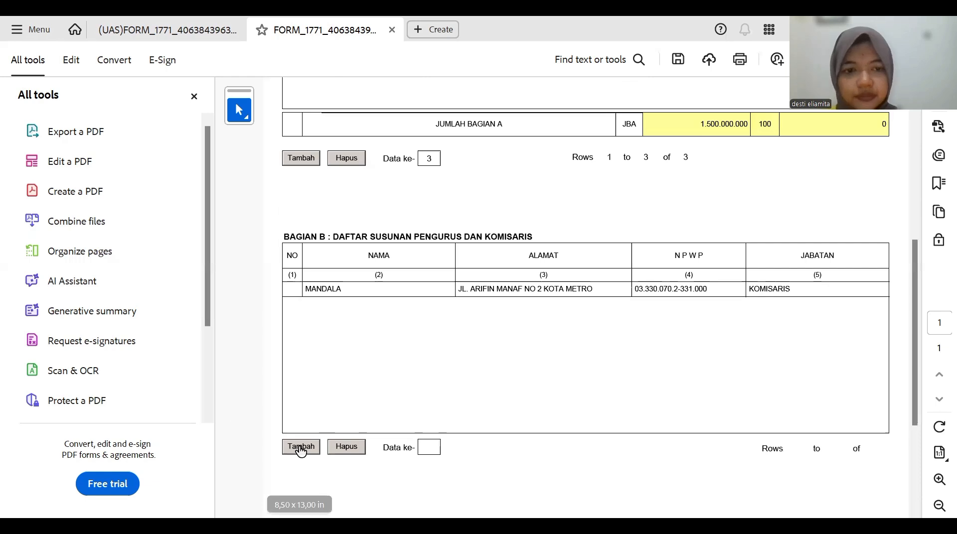
# - Fill Bagian B row 2 with the officer's name, address, NPWP and position DIREKTUR
pyautogui.click(323, 307)
pyautogui.write('gun n')
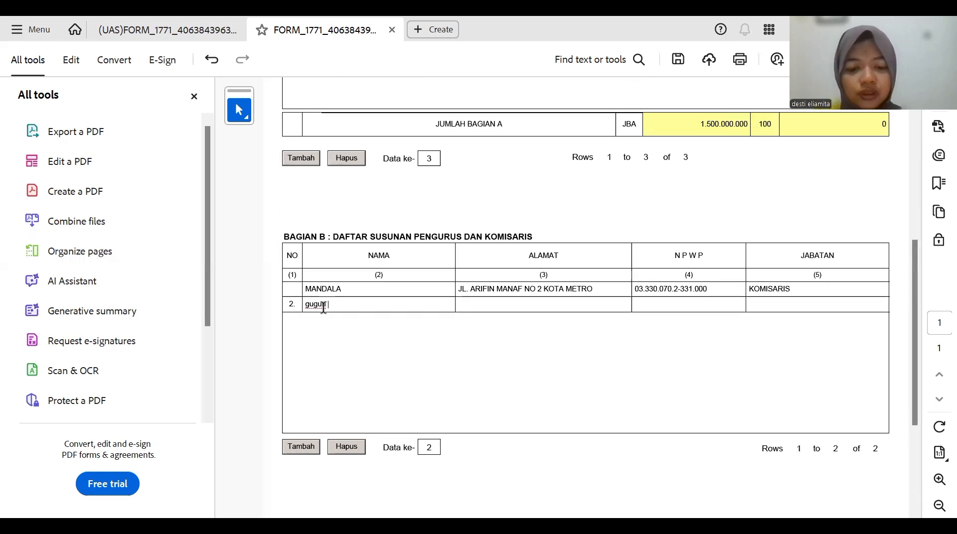
pyautogui.click(474, 306)
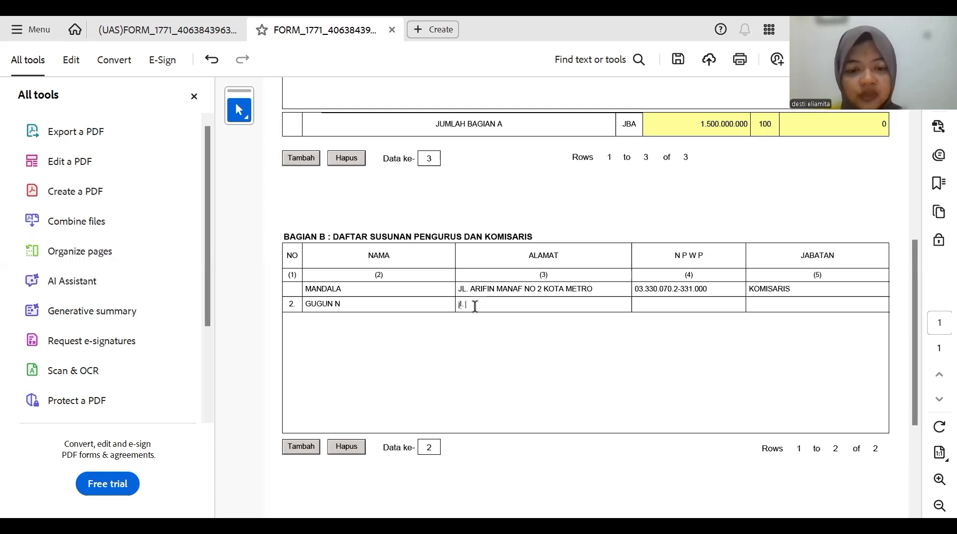
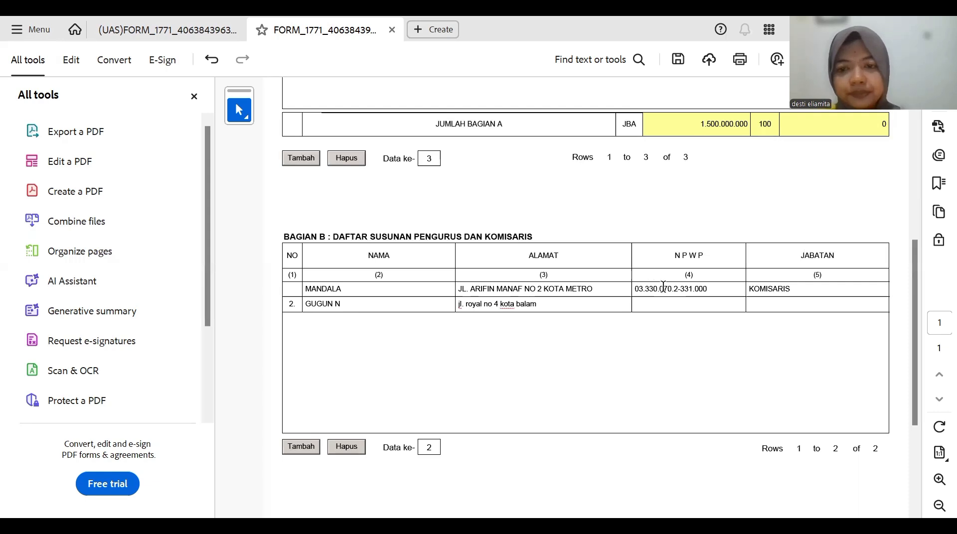
pyautogui.click(661, 303)
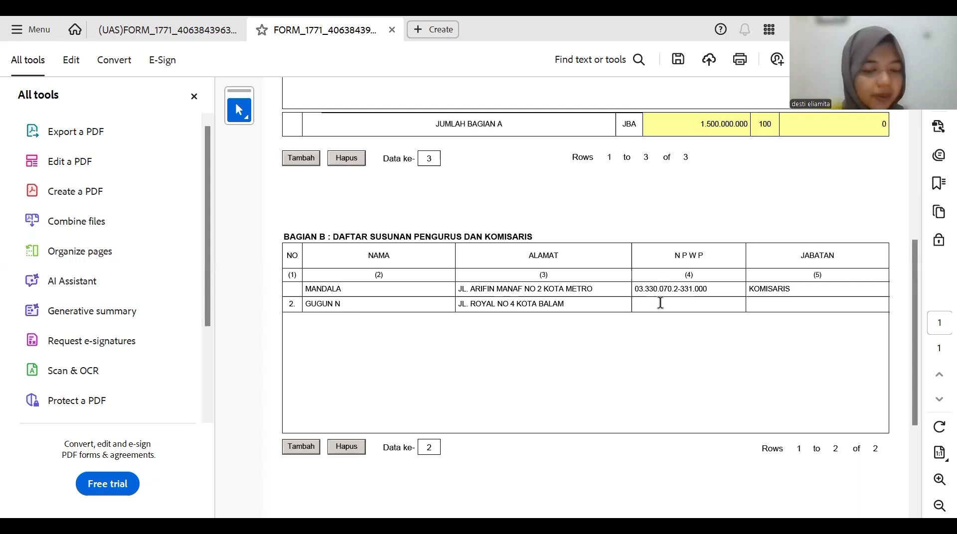
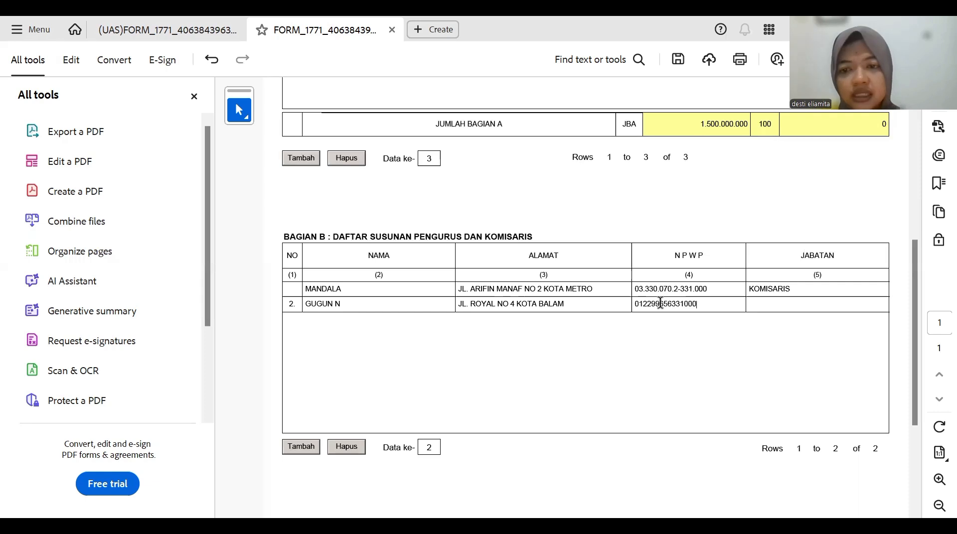
pyautogui.press('Tab')
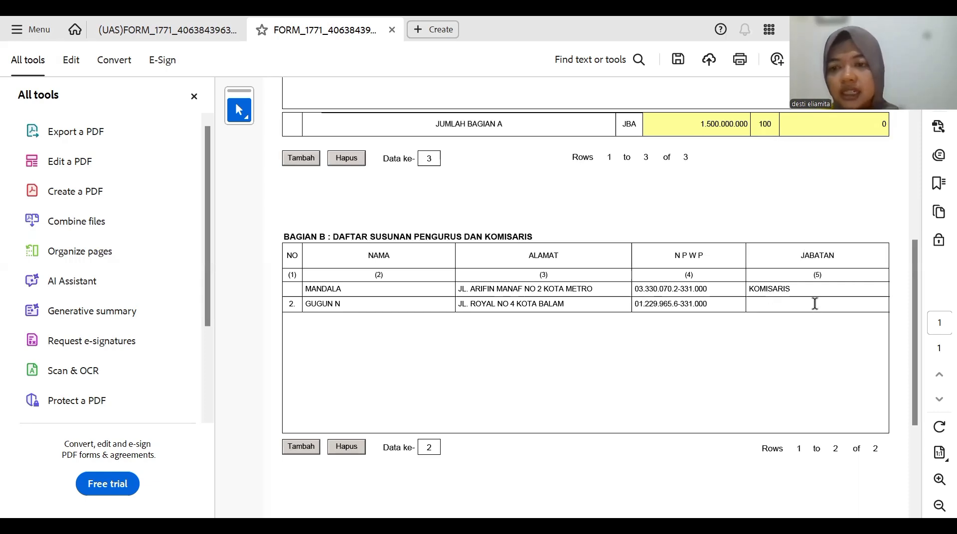
pyautogui.write('d')
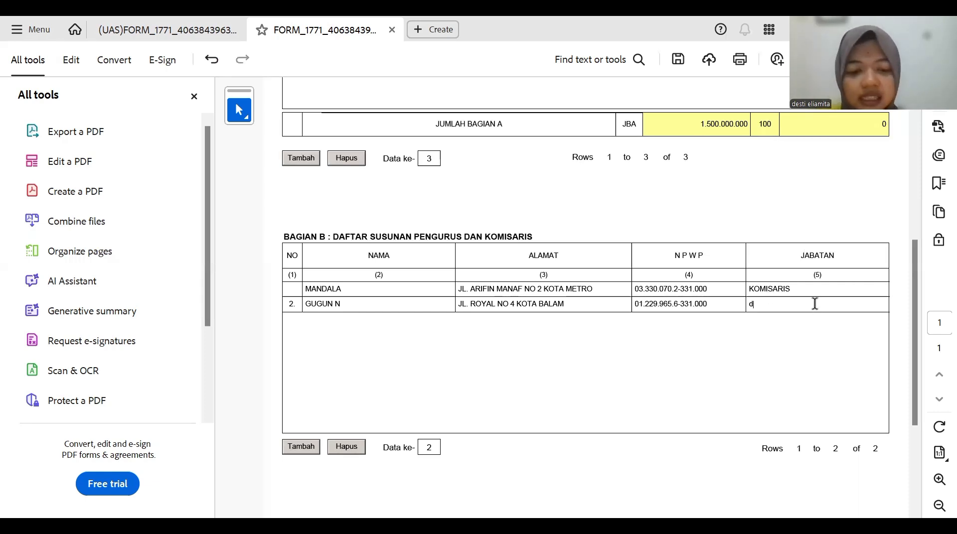
pyautogui.write('i')
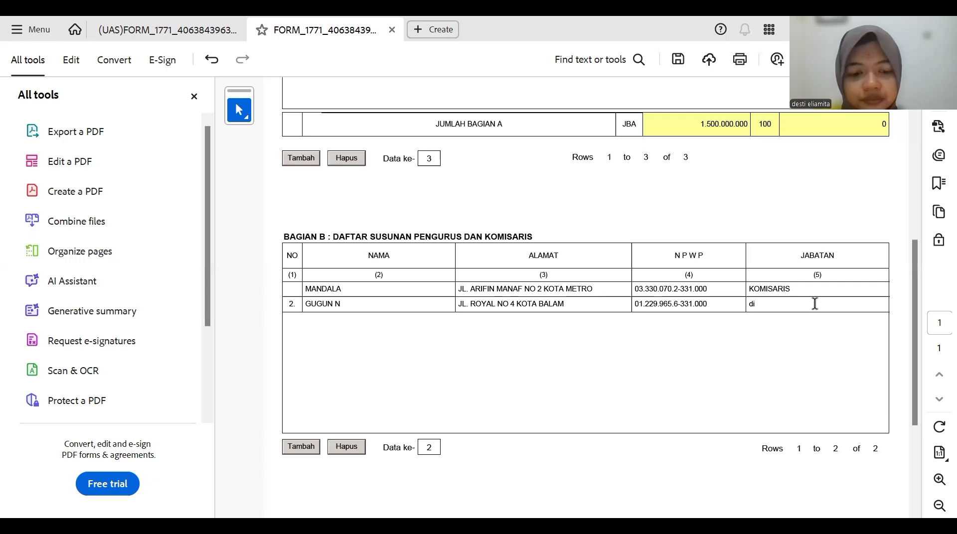
pyautogui.write('trektur')
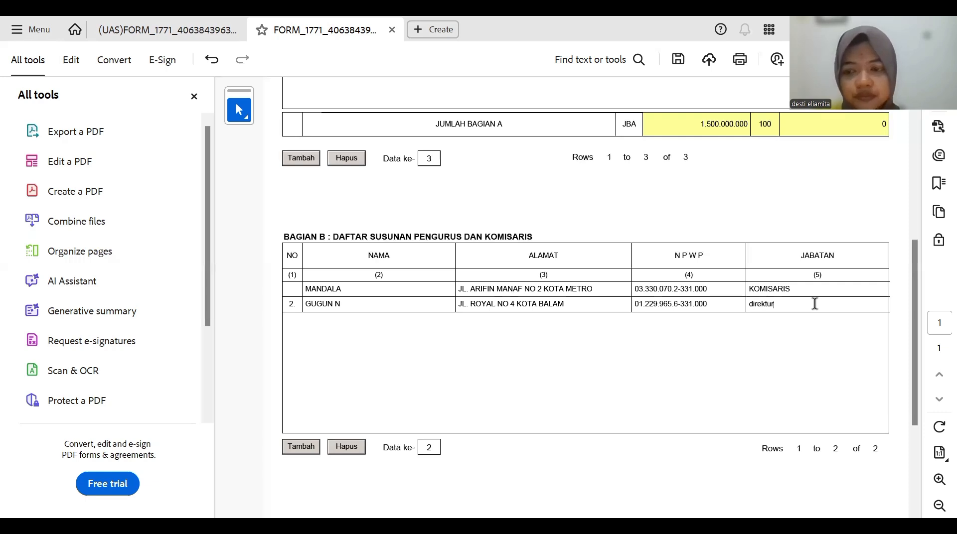
pyautogui.click(560, 352)
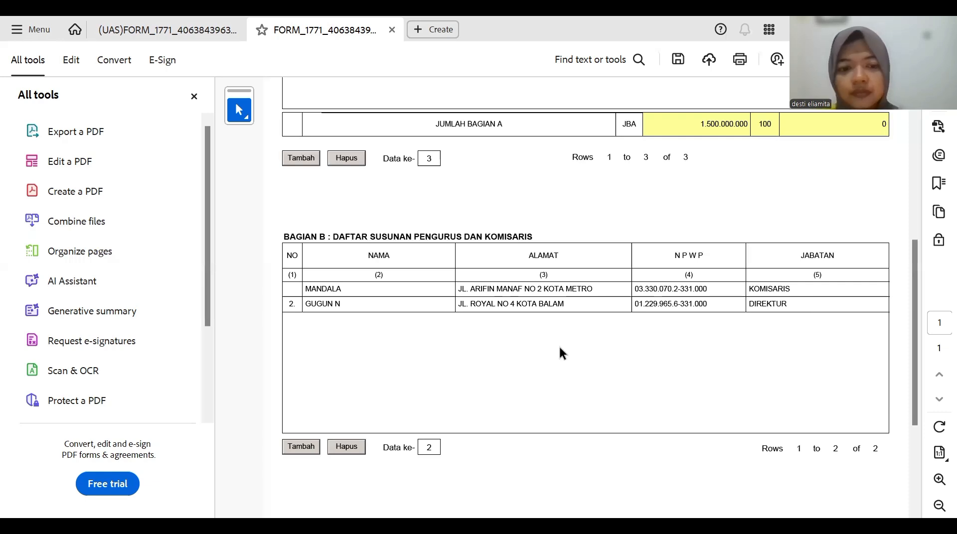
# - Add a third Bagian B row with the officer's name and corrected address
pyautogui.click(301, 448)
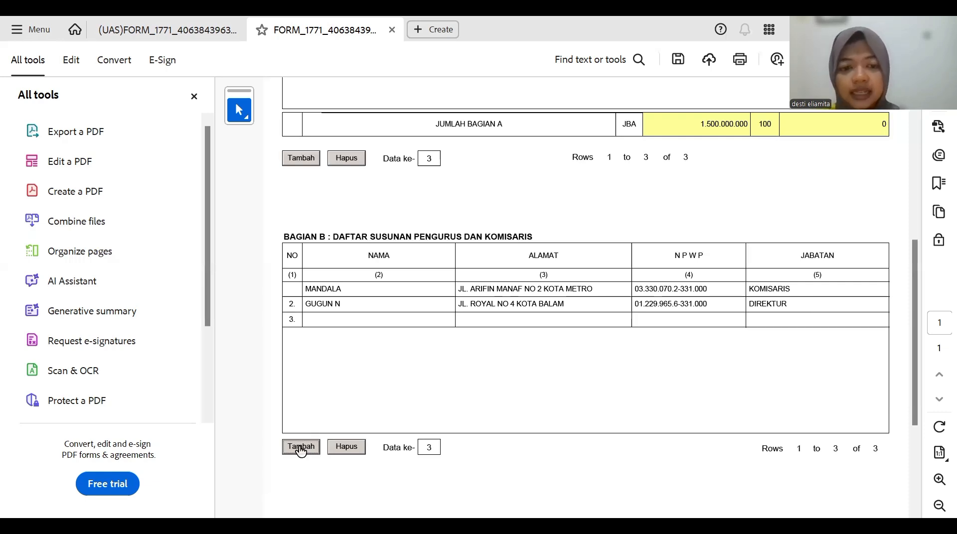
pyautogui.click(337, 319)
pyautogui.write('fra')
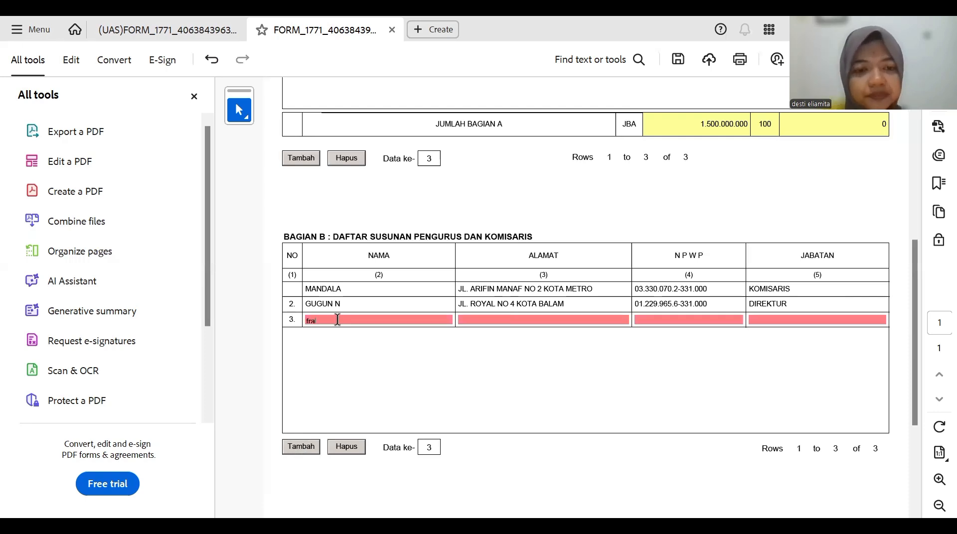
pyautogui.write('ns')
pyautogui.click(469, 314)
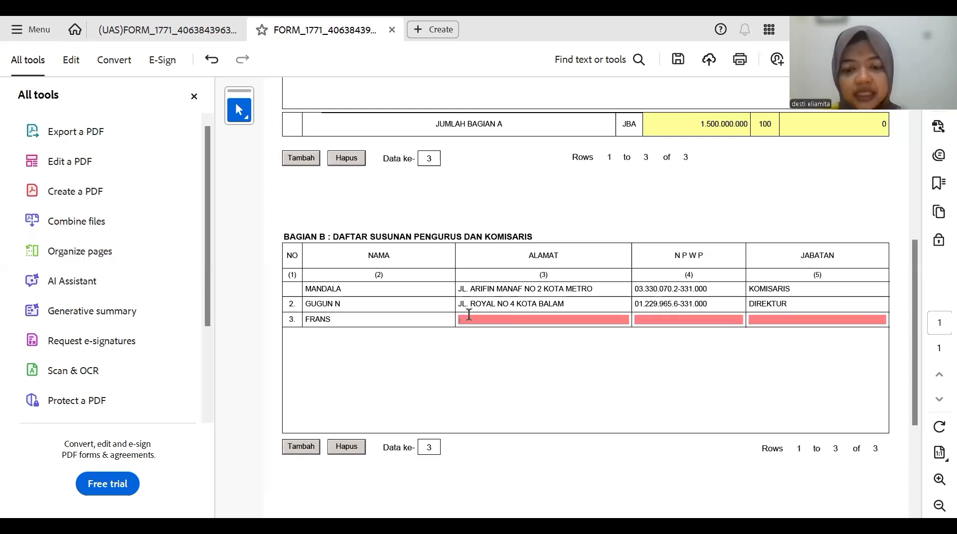
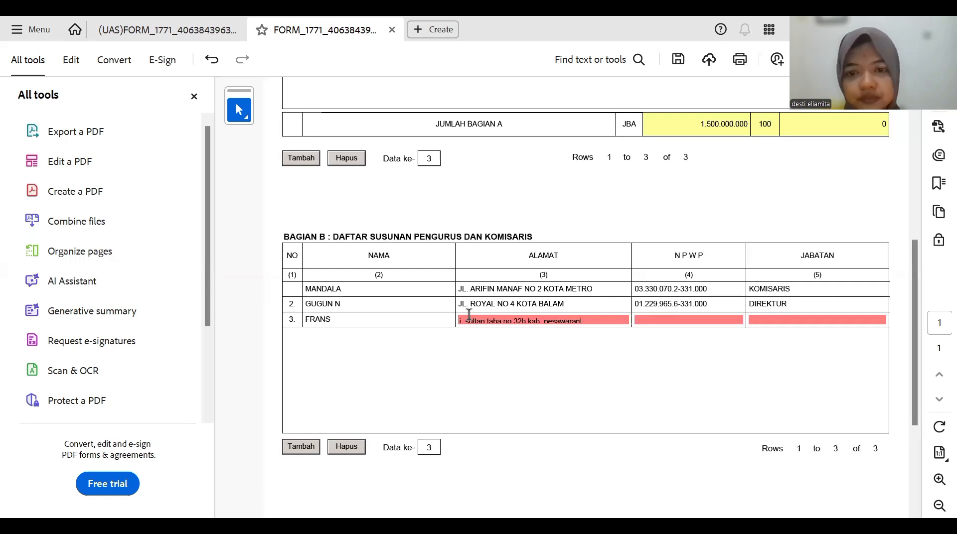
pyautogui.click(644, 310)
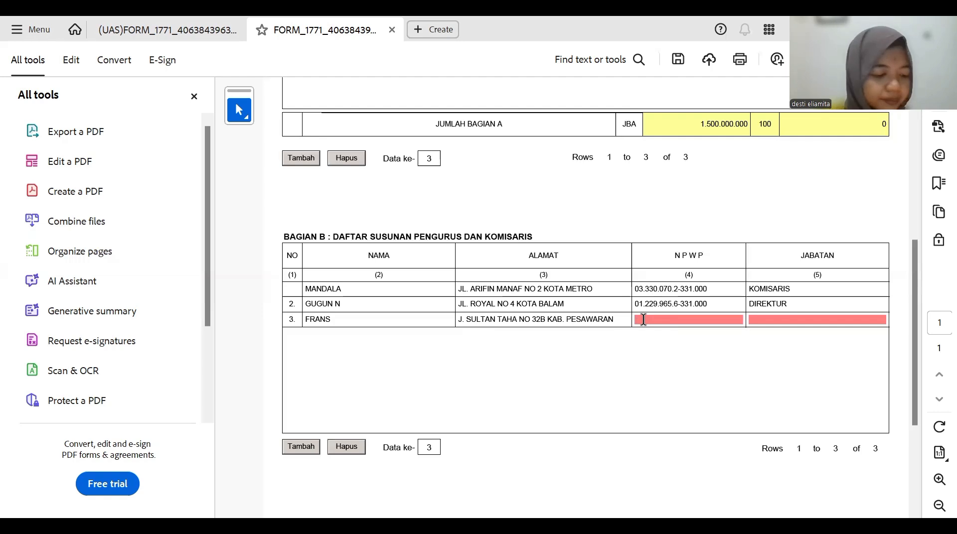
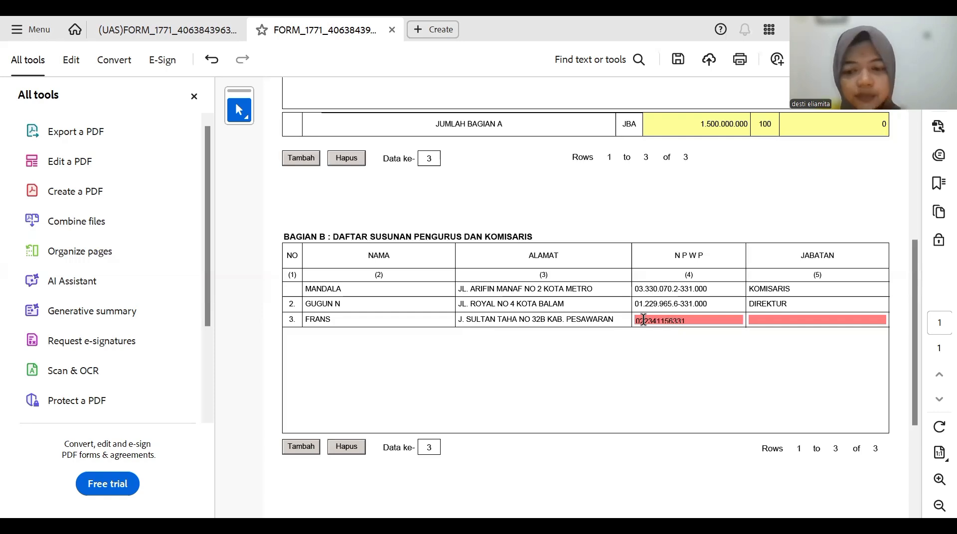
# - Enter row 3's NPWP and set its position to MANAJER
pyautogui.press('Tab')
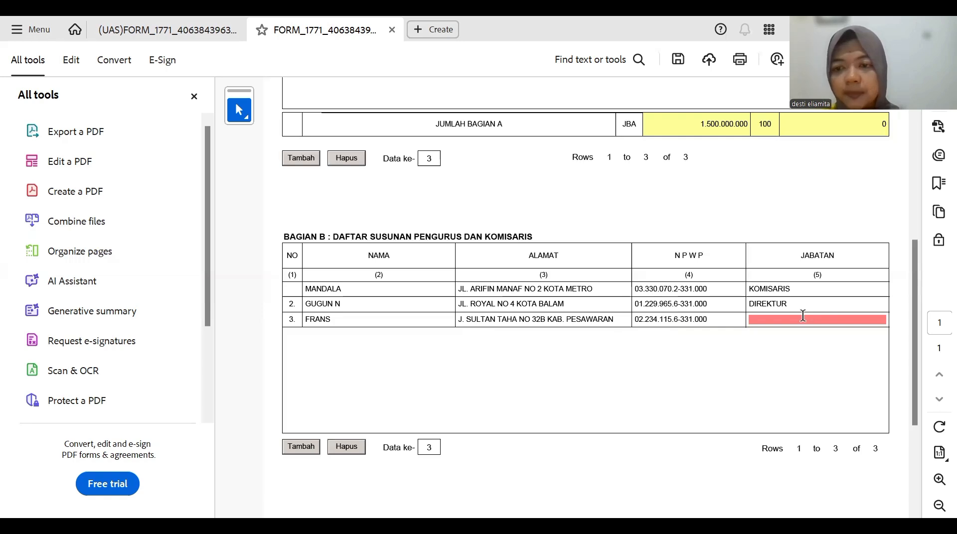
pyautogui.write('man')
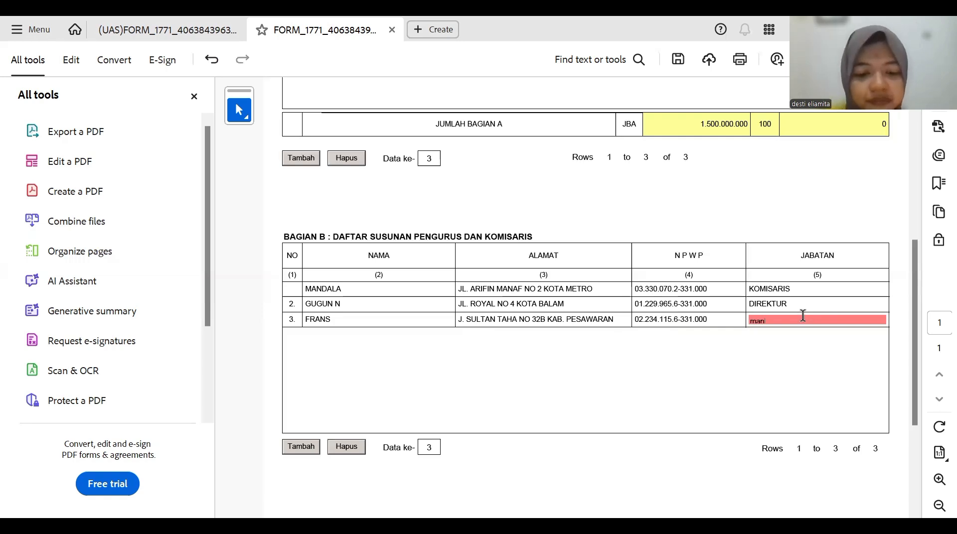
pyautogui.write('ajaer')
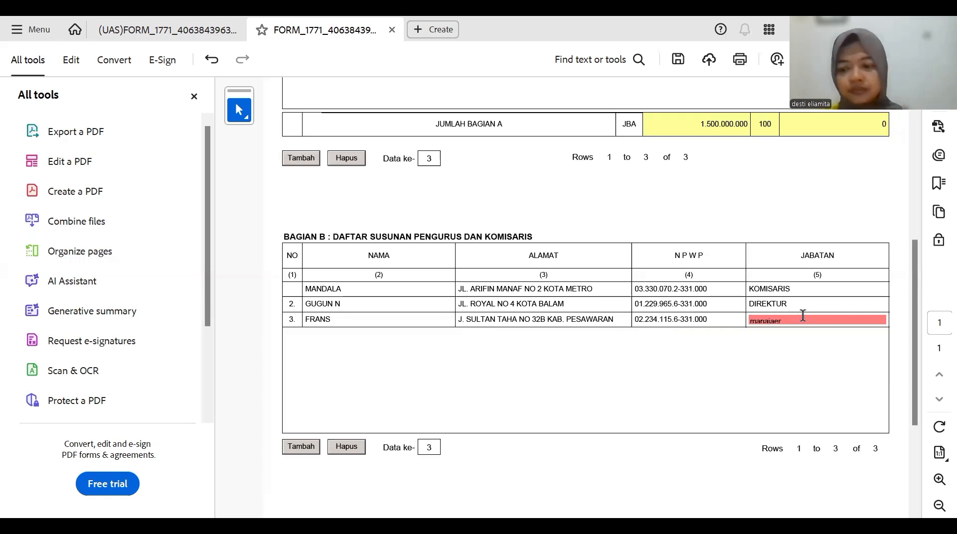
pyautogui.press('BackSpace')
pyautogui.press('BackSpace')
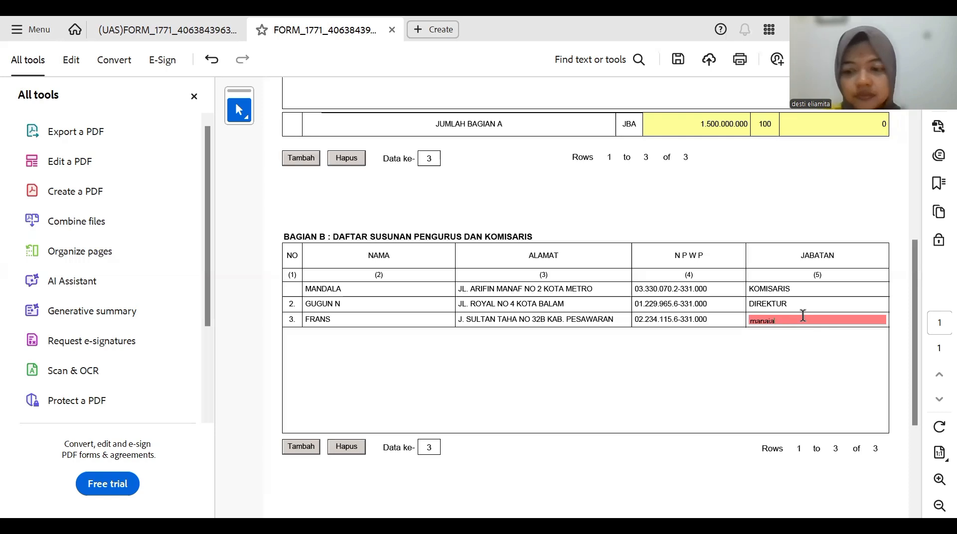
pyautogui.press('BackSpace')
pyautogui.press('Escape')
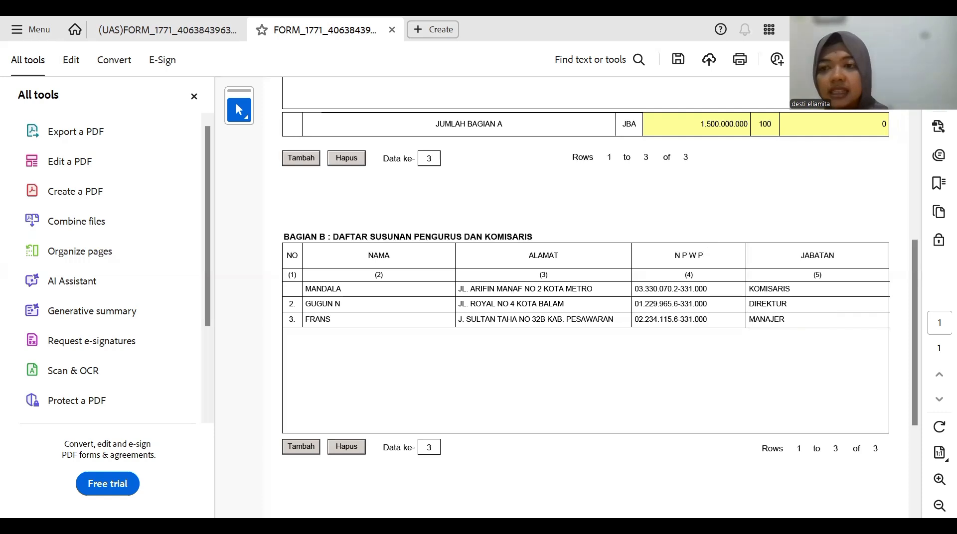
pyautogui.scroll(1, 586, 309)
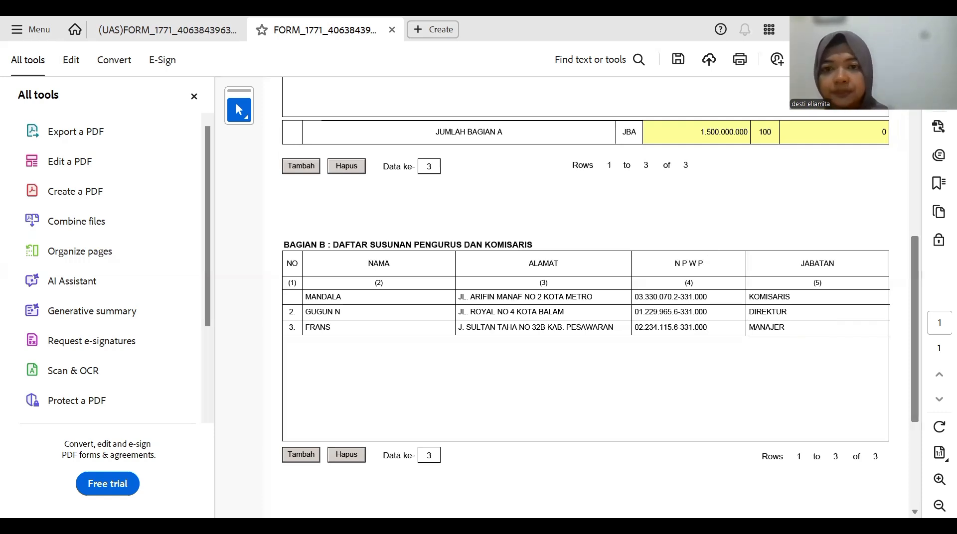
pyautogui.scroll(4, 590, 94)
pyautogui.scroll(4, 591, 94)
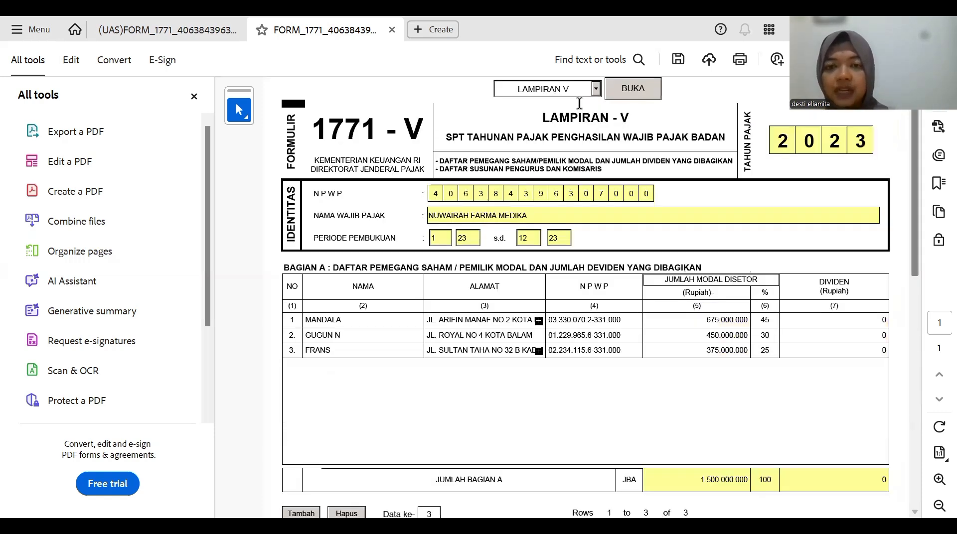
pyautogui.click(596, 92)
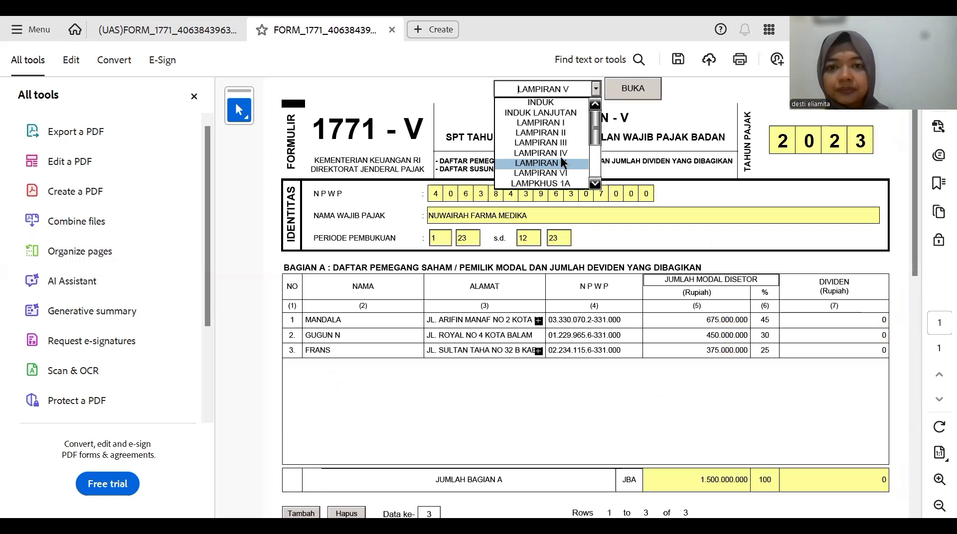
pyautogui.click(562, 159)
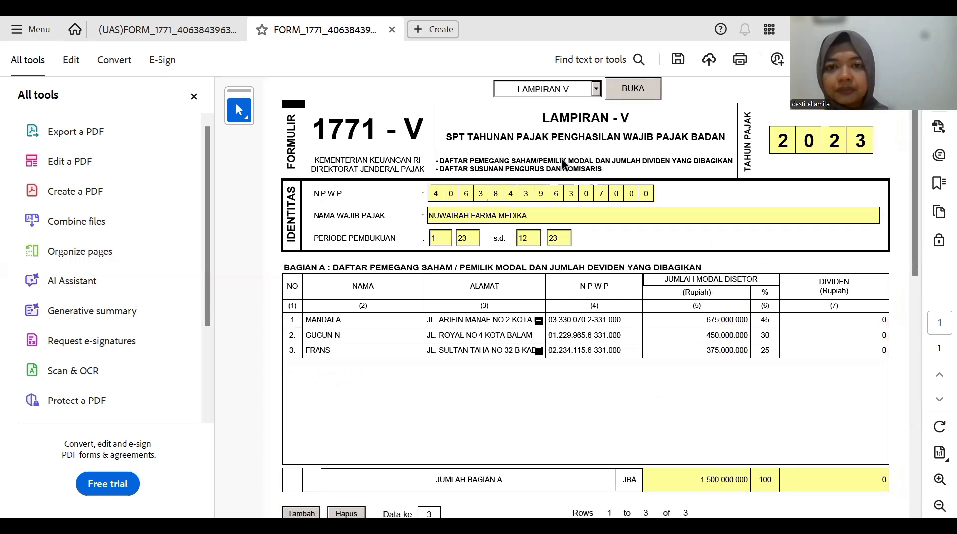
pyautogui.click(620, 91)
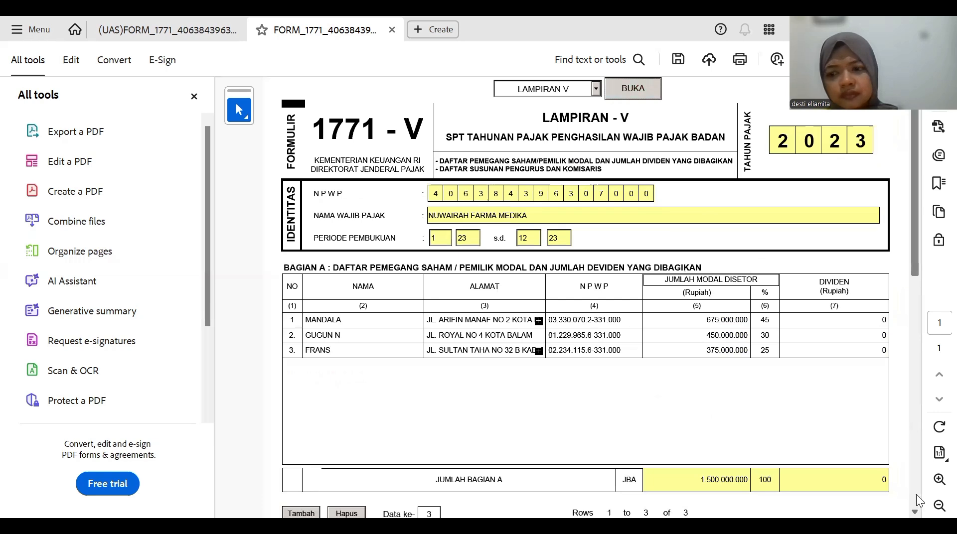
pyautogui.scroll(-1, 915, 495)
pyautogui.scroll(-5, 915, 494)
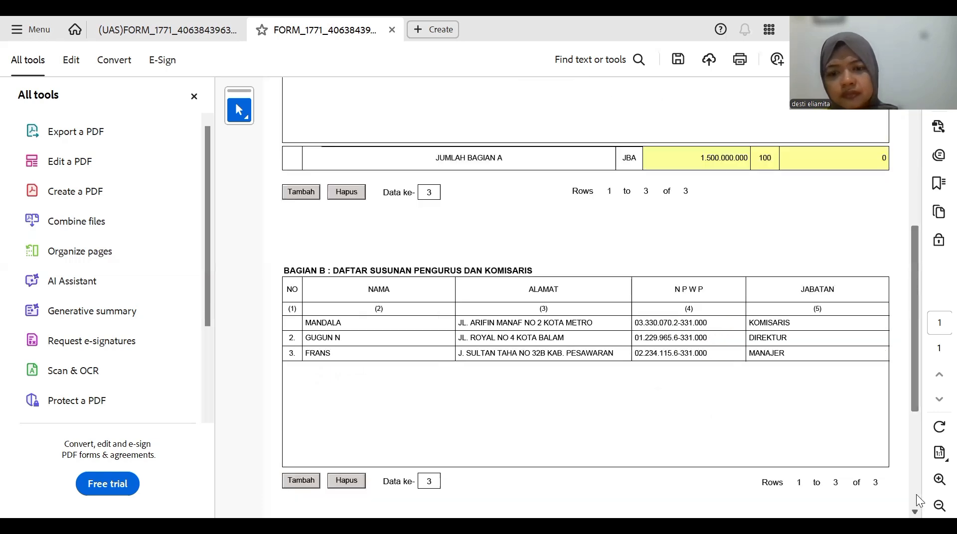
pyautogui.scroll(-1, 791, 266)
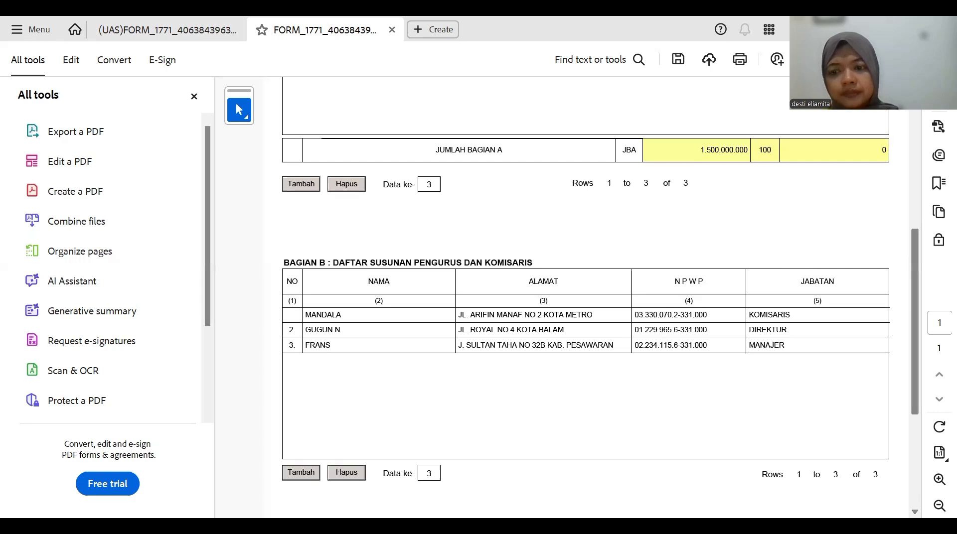
pyautogui.scroll(1, 600, 326)
pyautogui.scroll(8, 645, 84)
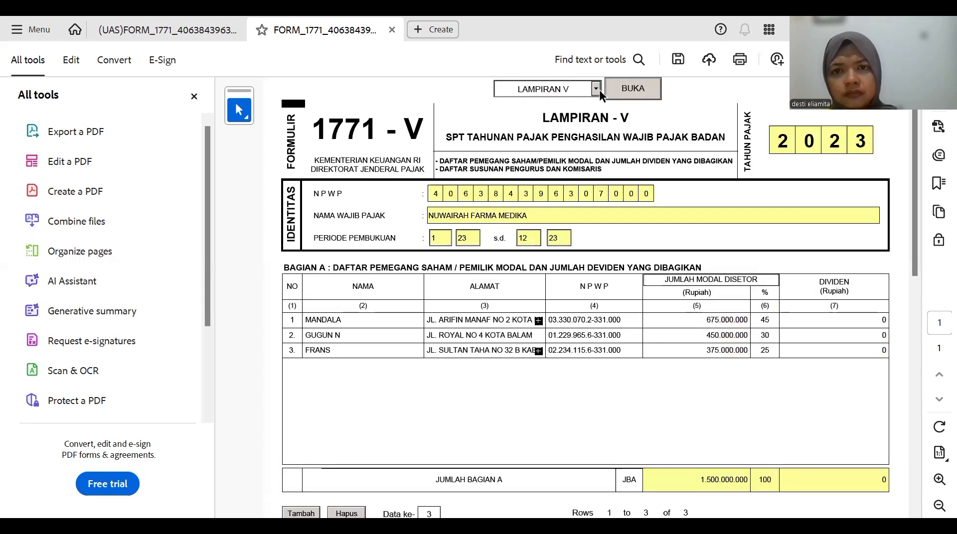
# - Choose LAMPIRAN IV from the attachment list and open it
pyautogui.click(595, 88)
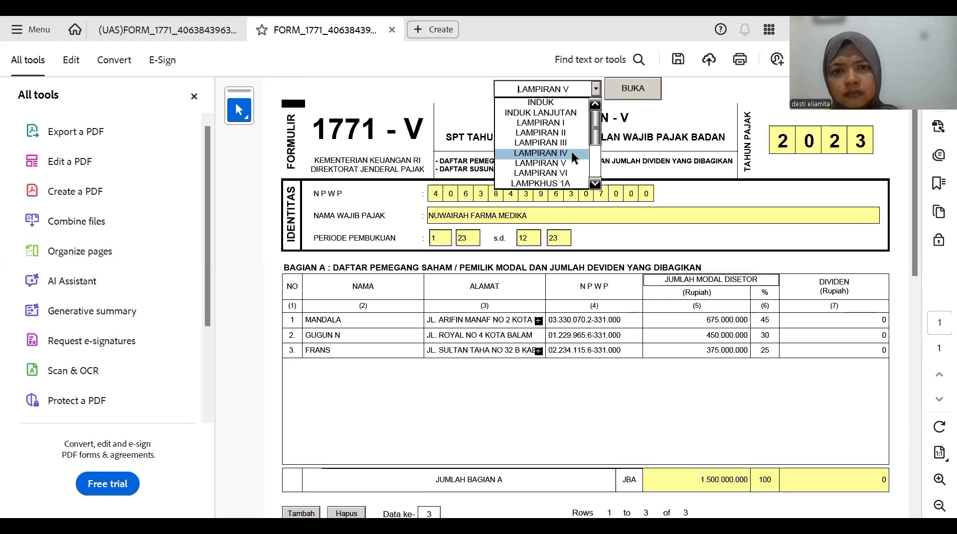
pyautogui.click(632, 91)
pyautogui.click(631, 90)
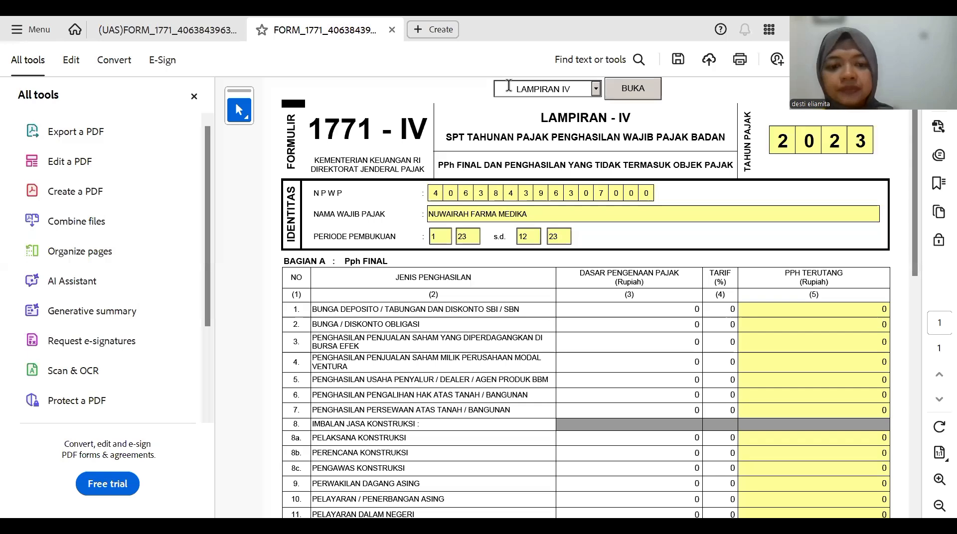
# - Check the LPK and LR income statement sheets in Excel, then return to Lampiran IV
pyautogui.hotkey('alt', 'Tab')
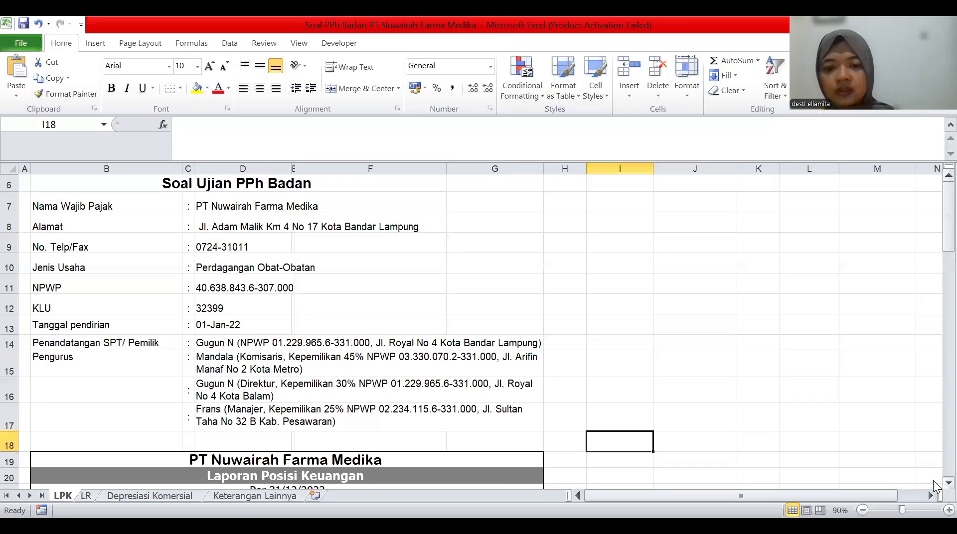
pyautogui.scroll(-1, 934, 482)
pyautogui.scroll(-4, 934, 485)
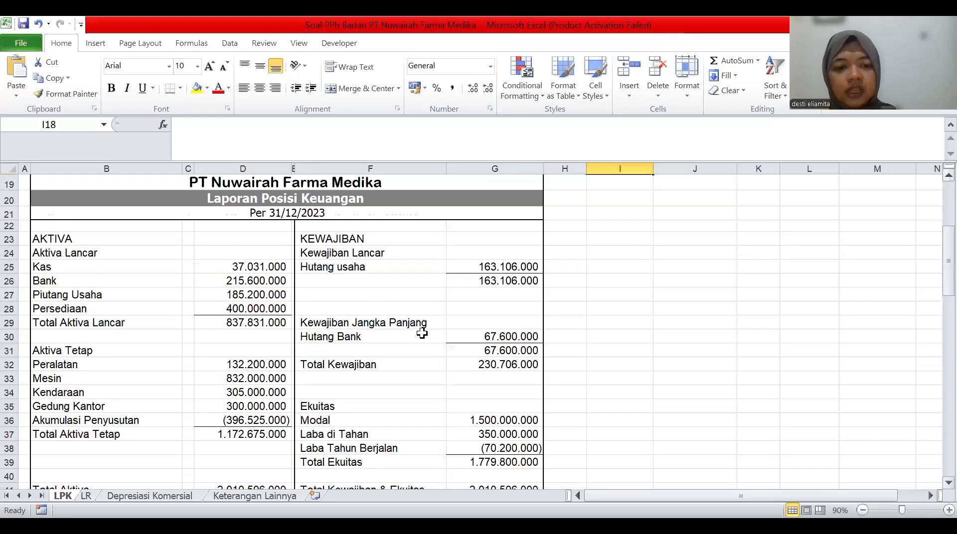
pyautogui.scroll(-1, 112, 434)
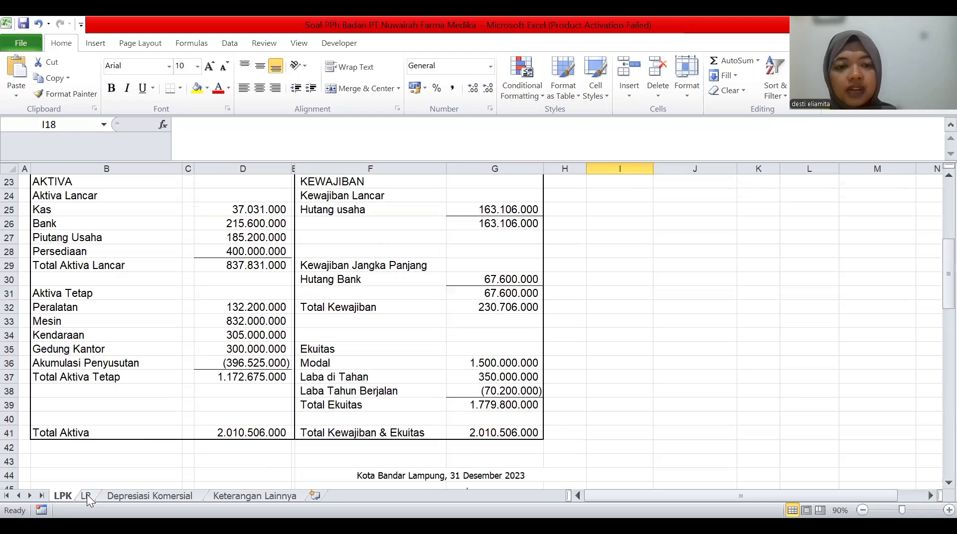
pyautogui.click(87, 496)
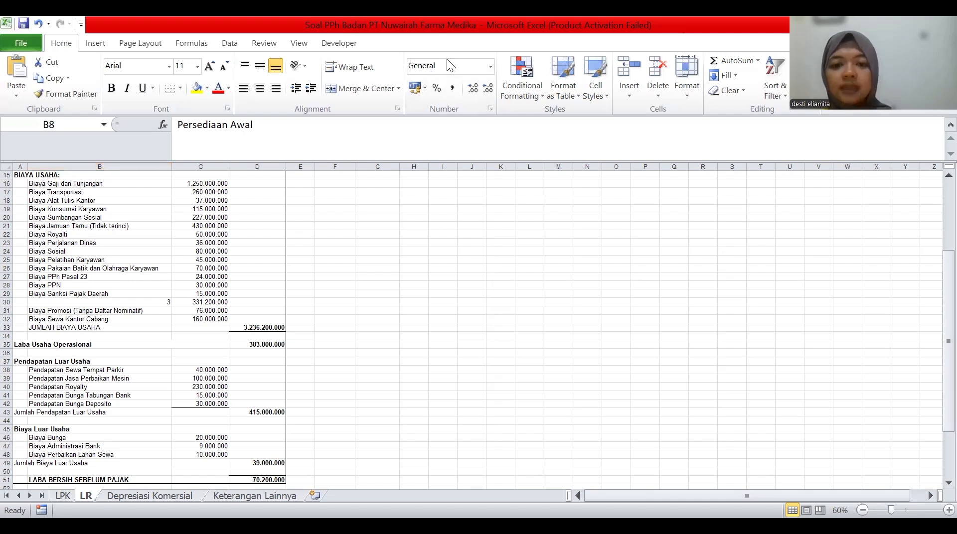
pyautogui.hotkey('alt', 'Tab')
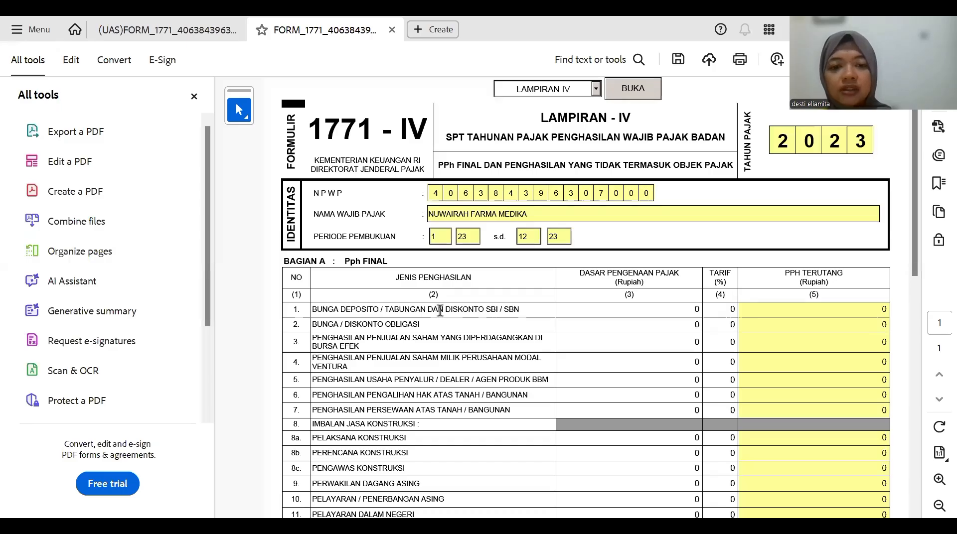
# - Enter deposit interest with a 45.000.000 tax base at a 20% rate
pyautogui.click(644, 310)
pyautogui.write('4')
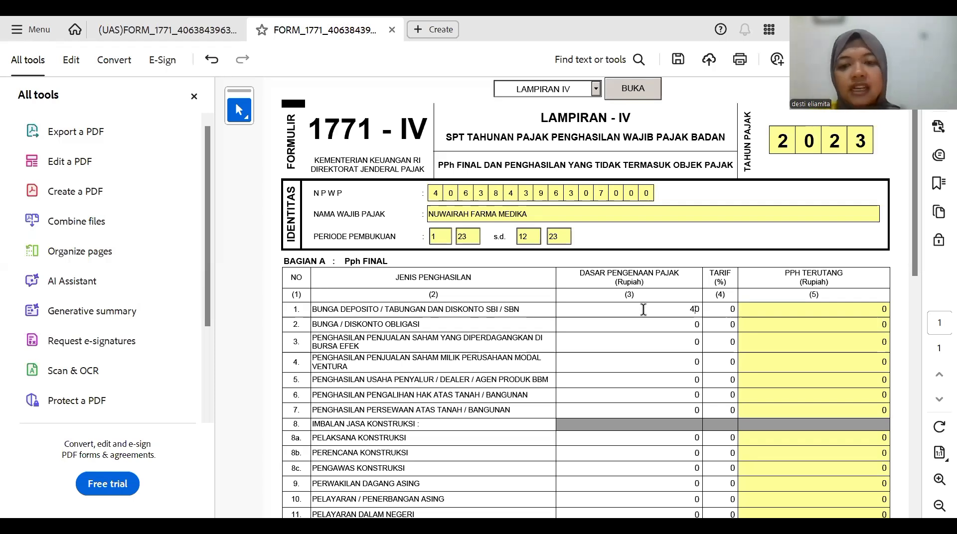
pyautogui.write('5000')
pyautogui.write('000.000')
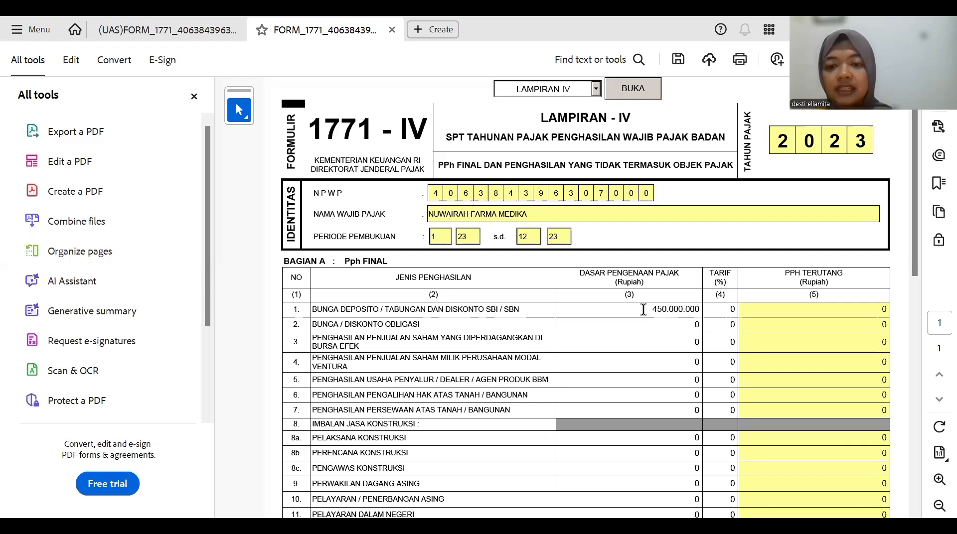
pyautogui.click(675, 312)
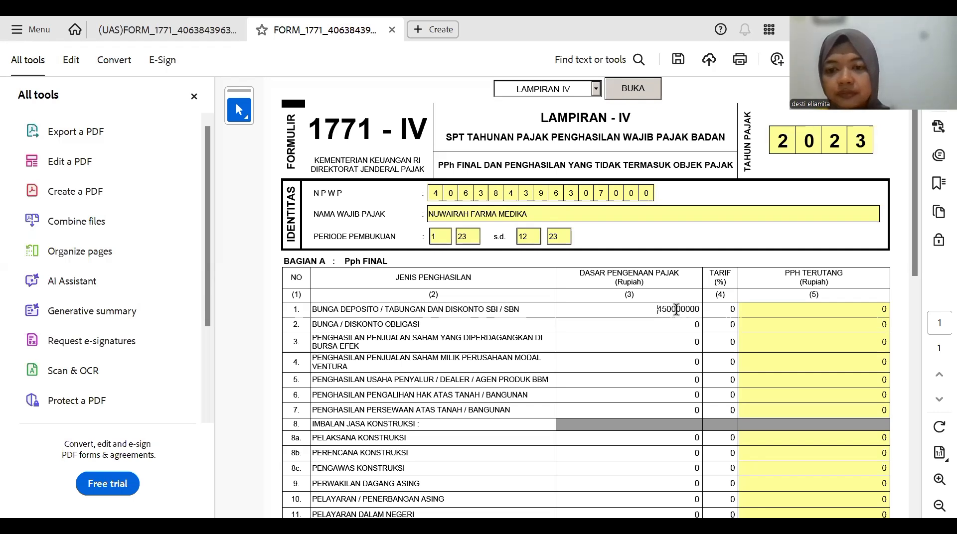
pyautogui.click(676, 309)
pyautogui.press('BackSpace')
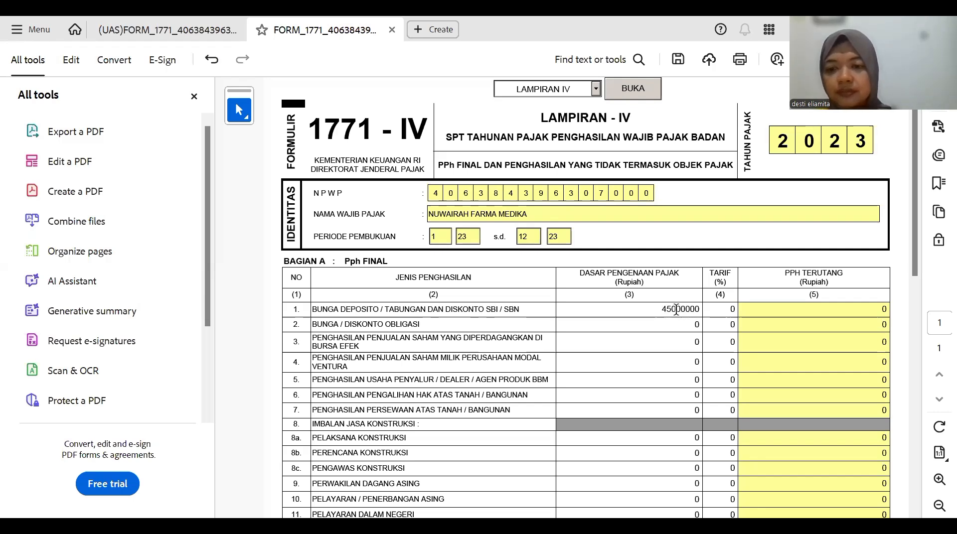
pyautogui.press('Return')
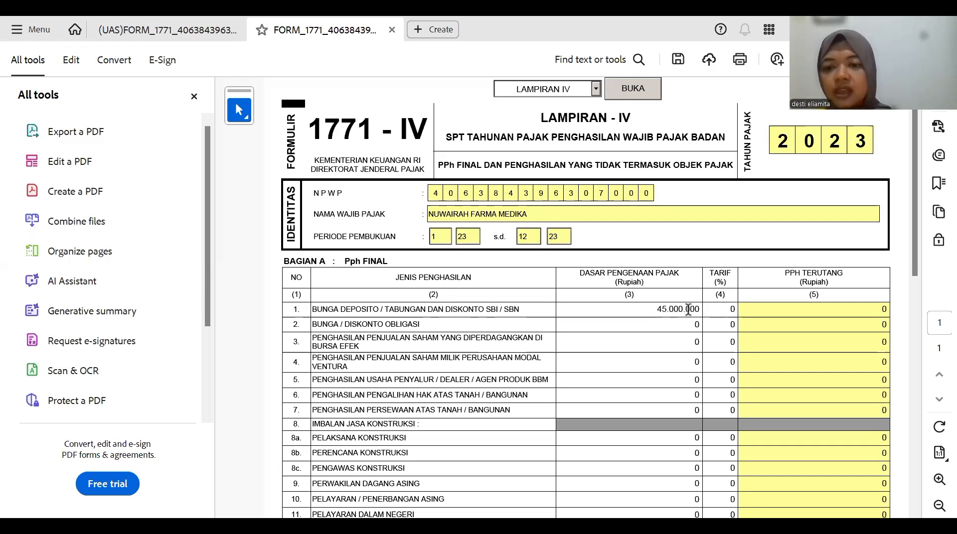
pyautogui.click(729, 306)
pyautogui.write('20')
pyautogui.click(778, 308)
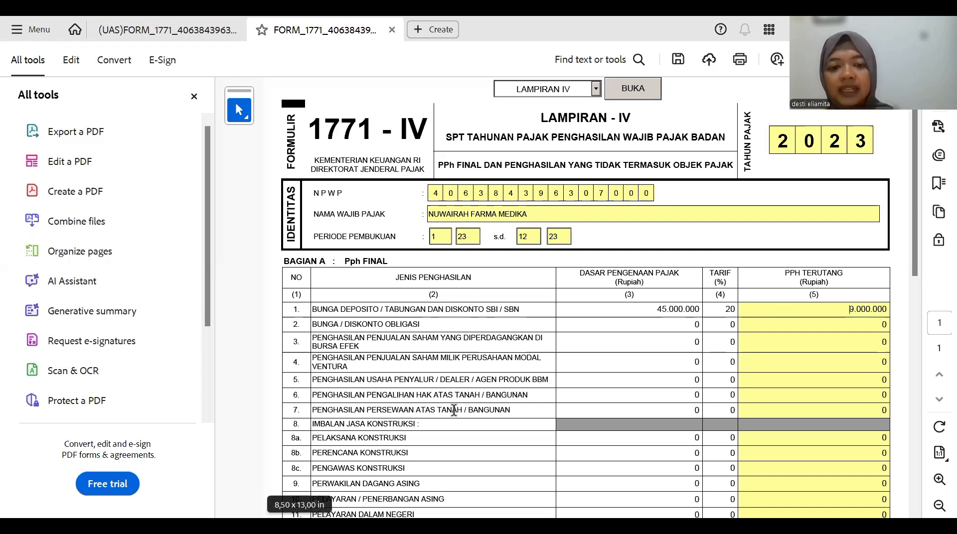
# - Enter land/building rental at 40.000.000 and 10%, bringing total final tax to 13.000.000
pyautogui.click(589, 407)
pyautogui.write('400000000')
pyautogui.press('Return')
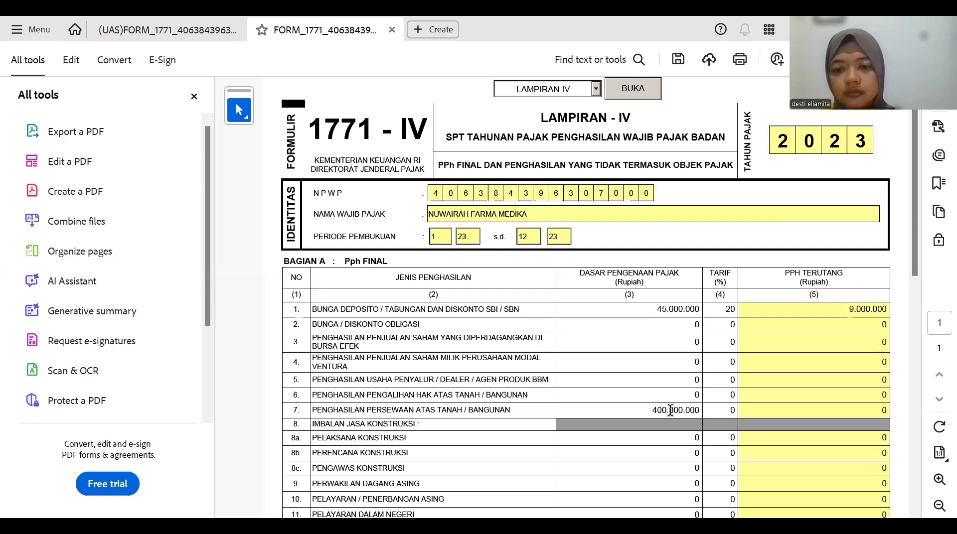
pyautogui.click(673, 410)
pyautogui.press('BackSpace')
pyautogui.press('Return')
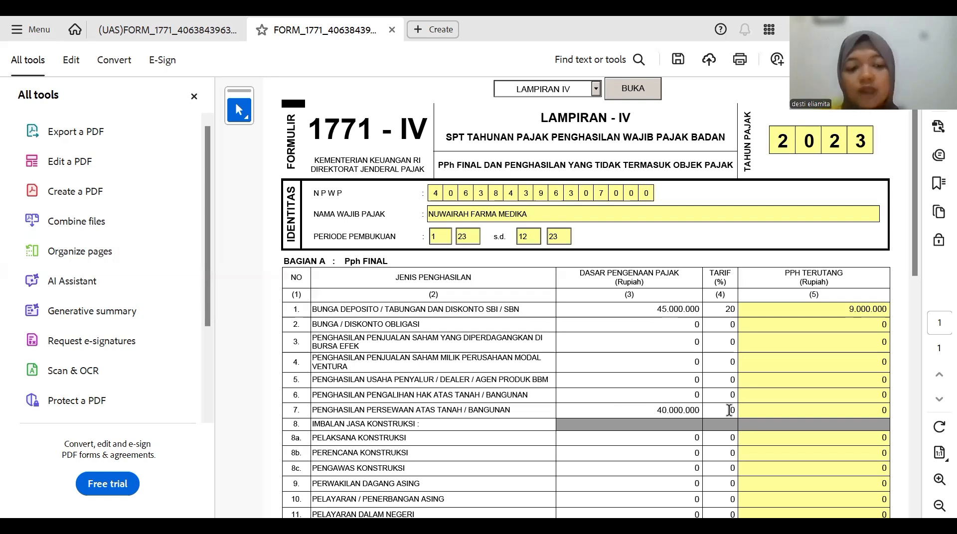
pyautogui.click(729, 410)
pyautogui.write('1')
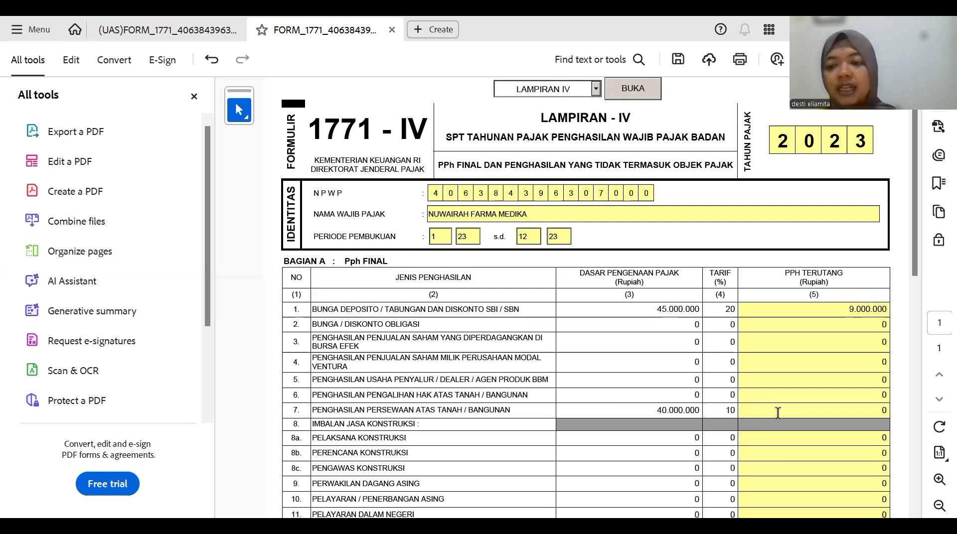
pyautogui.click(852, 410)
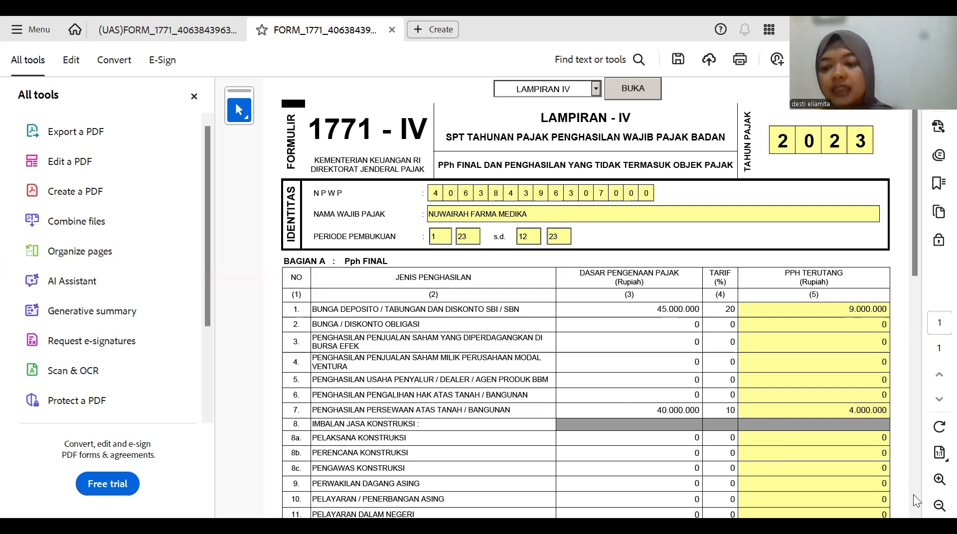
pyautogui.scroll(-1, 915, 495)
pyautogui.scroll(-3, 915, 494)
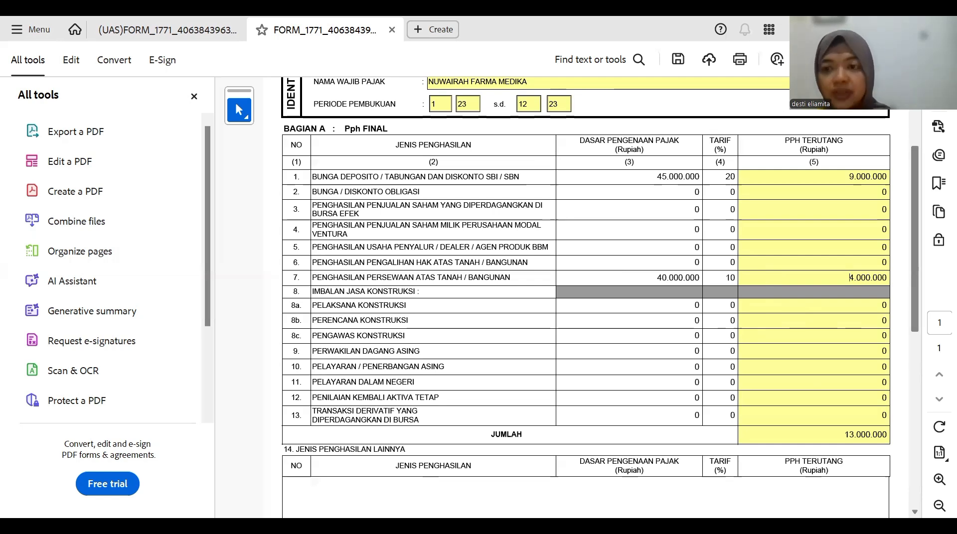
pyautogui.scroll(3, 589, 82)
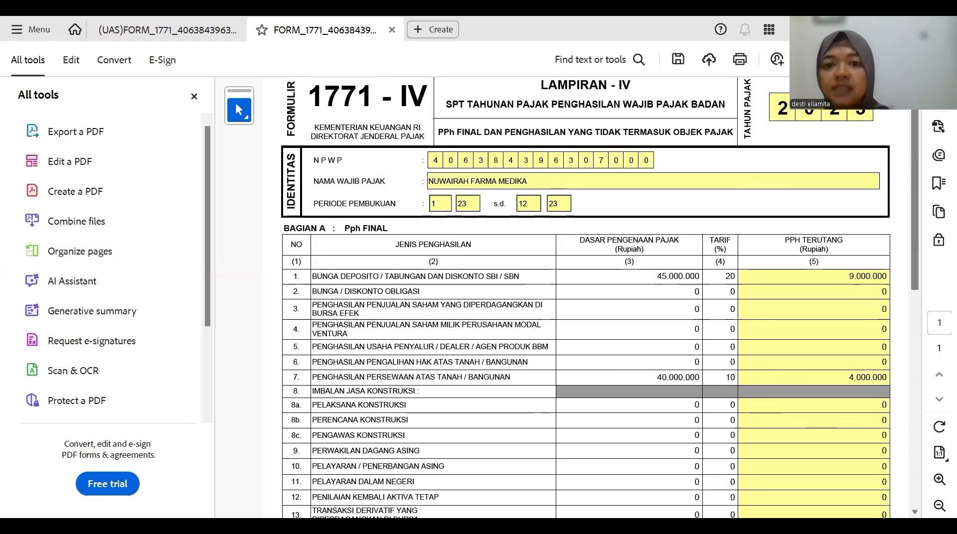
pyautogui.scroll(1, 589, 82)
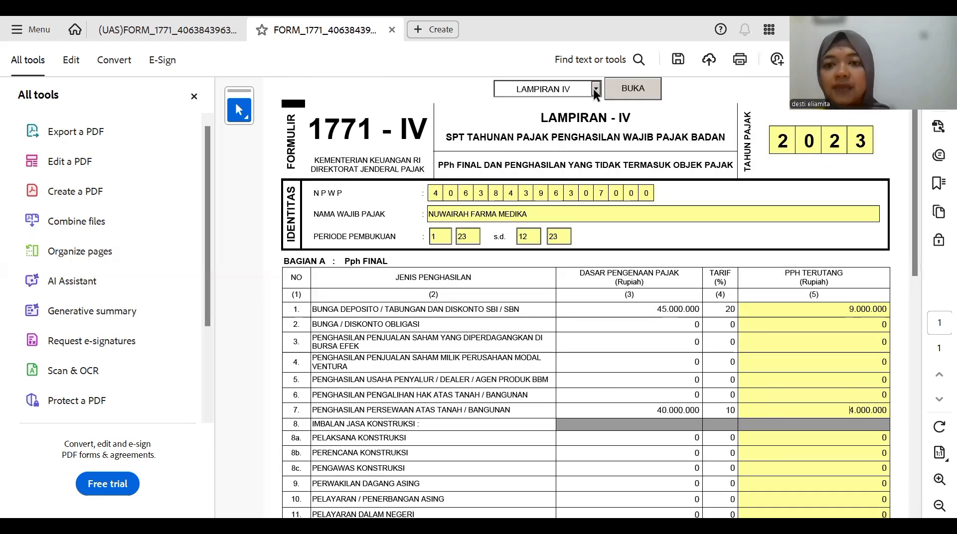
# - Load the Lampiran III (1771-III) domestic tax credit attachment from the attachment list
pyautogui.click(594, 88)
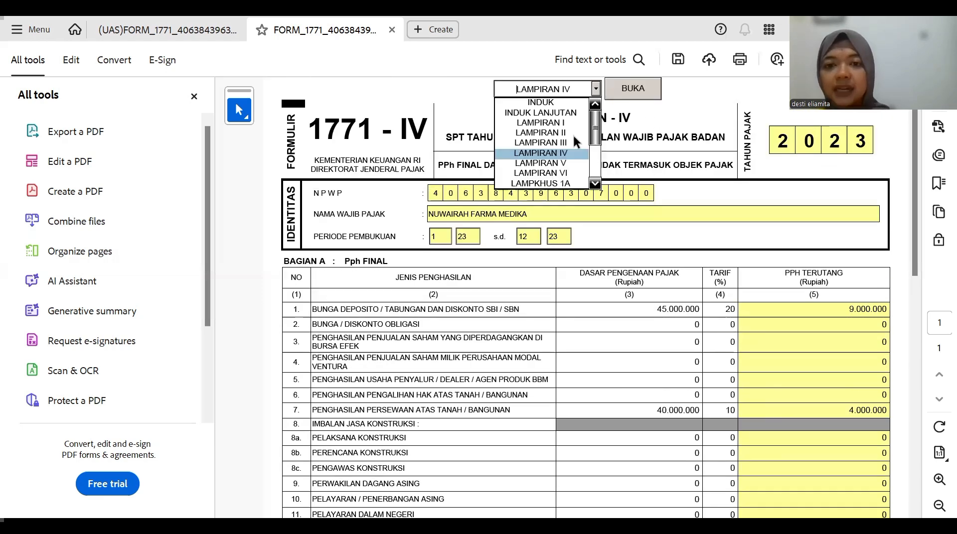
pyautogui.click(632, 88)
pyautogui.click(632, 88)
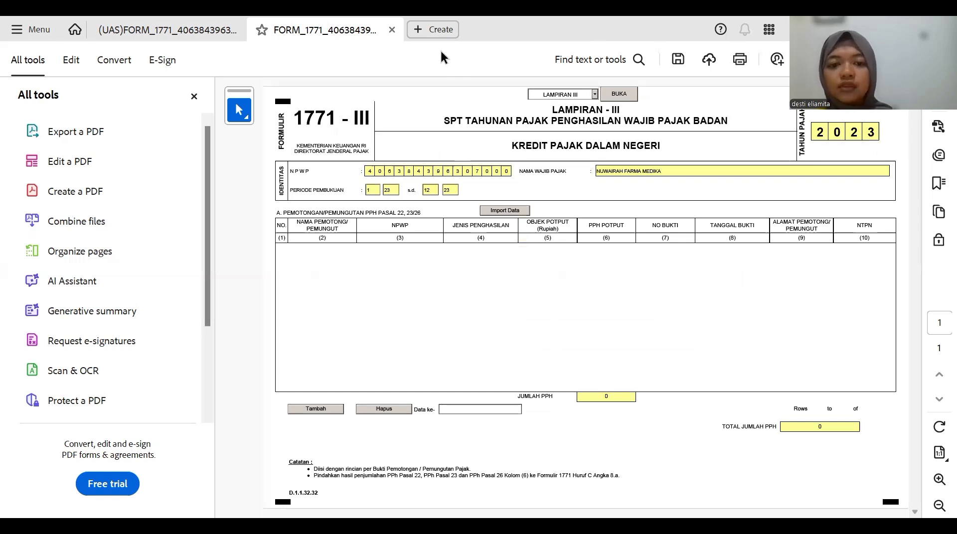
# - Review the taxes already paid or withheld on Excel's Keterangan Lainnya sheet, then return to Acrobat
pyautogui.hotkey('alt', 'Tab')
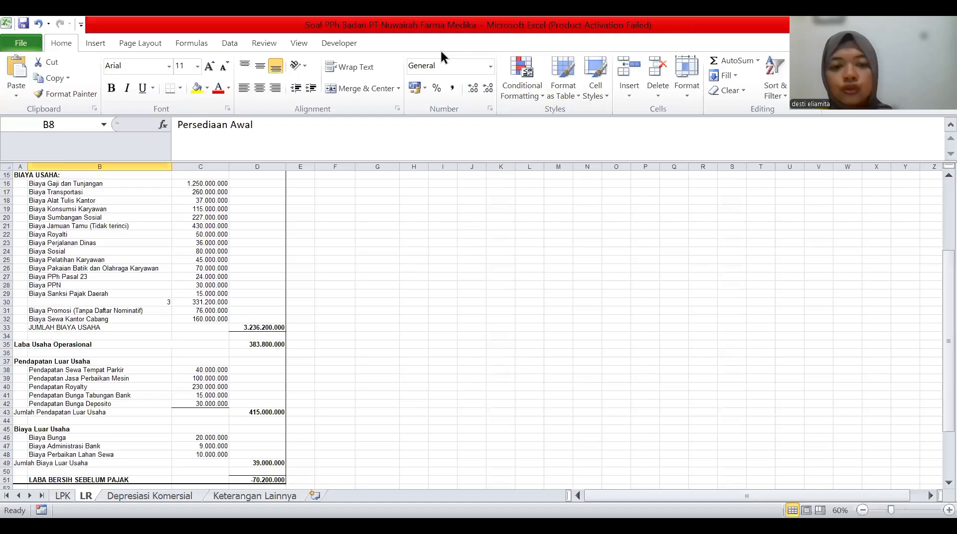
pyautogui.click(234, 495)
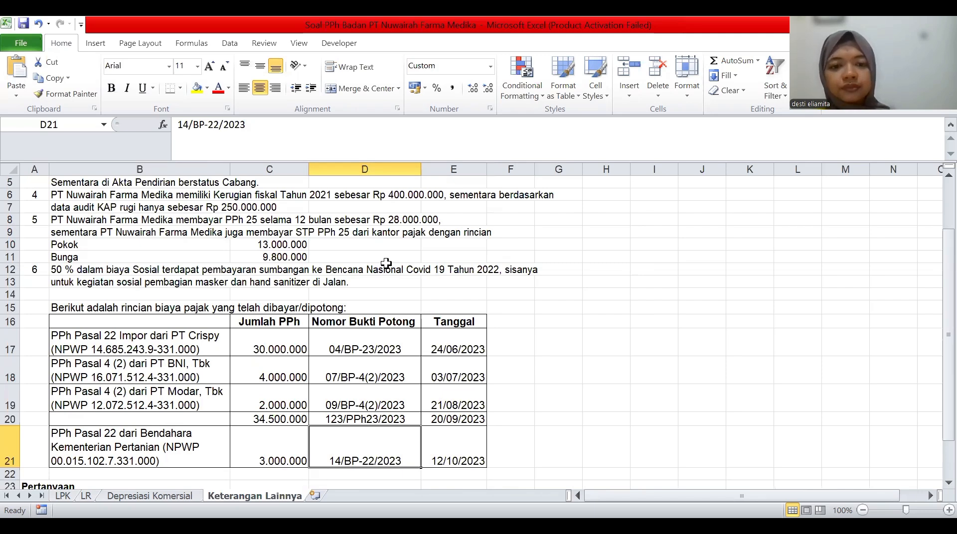
pyautogui.hotkey('alt', 'Tab')
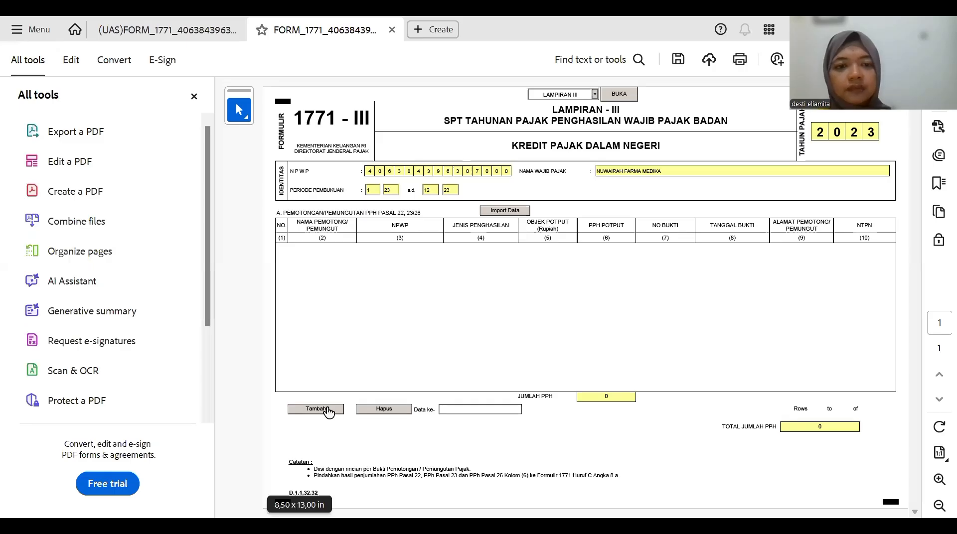
# - Add row 1 for withholder PT CRISPY with its NPWP and Pasal 22 Nilai Impor income type
pyautogui.click(328, 411)
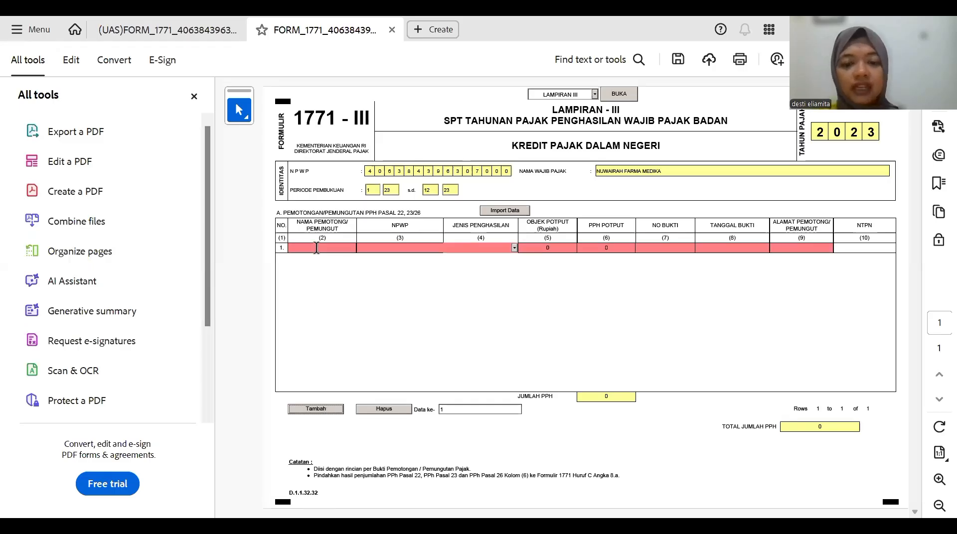
pyautogui.click(316, 248)
pyautogui.write('pt')
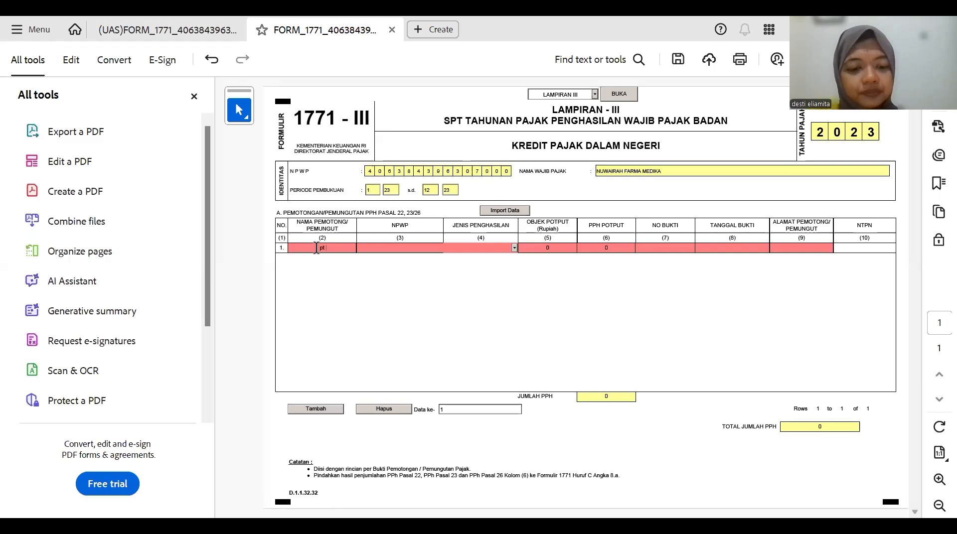
pyautogui.write(' crisp')
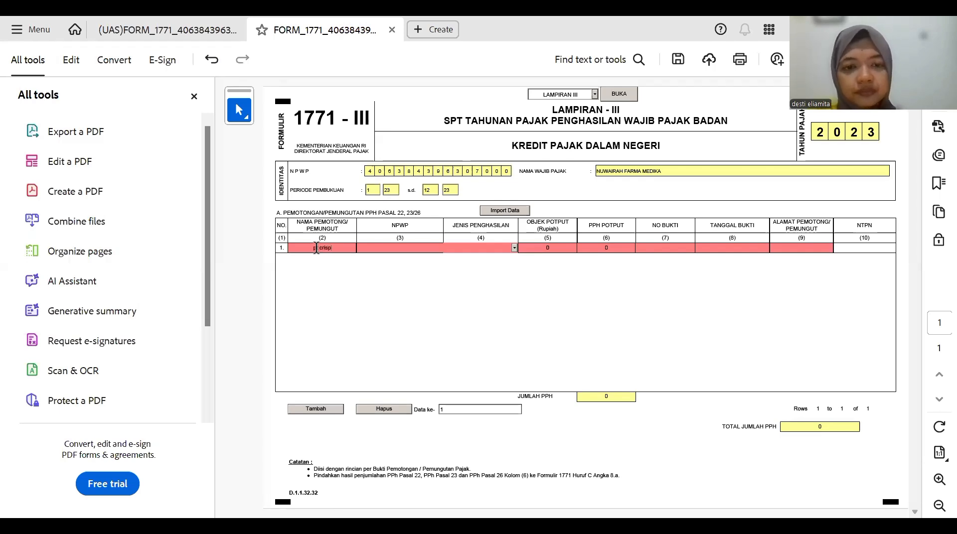
pyautogui.write('y')
pyautogui.press('Tab')
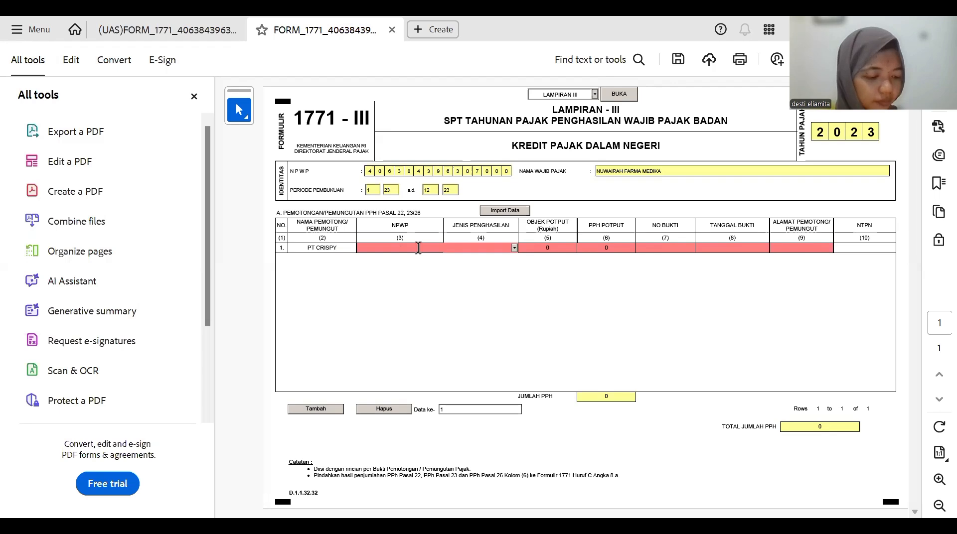
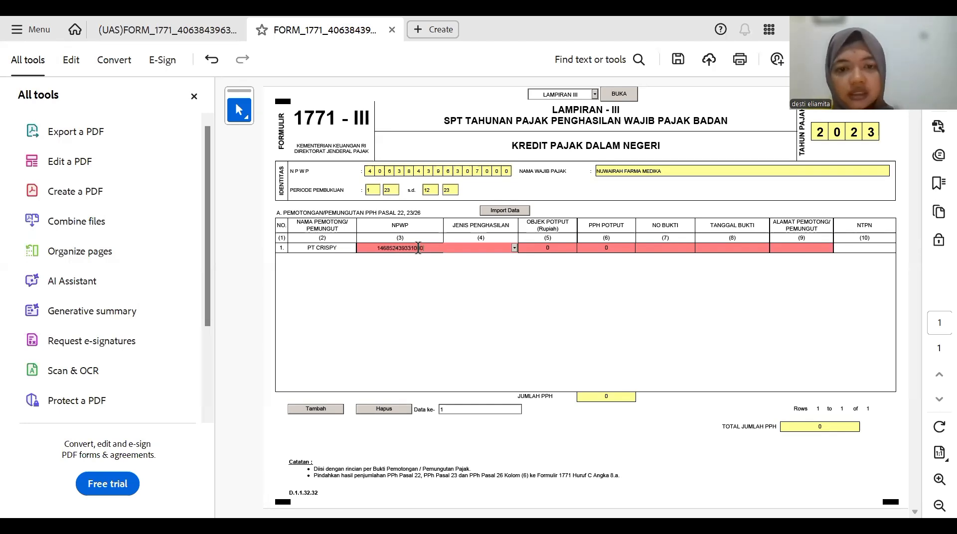
pyautogui.press('Tab')
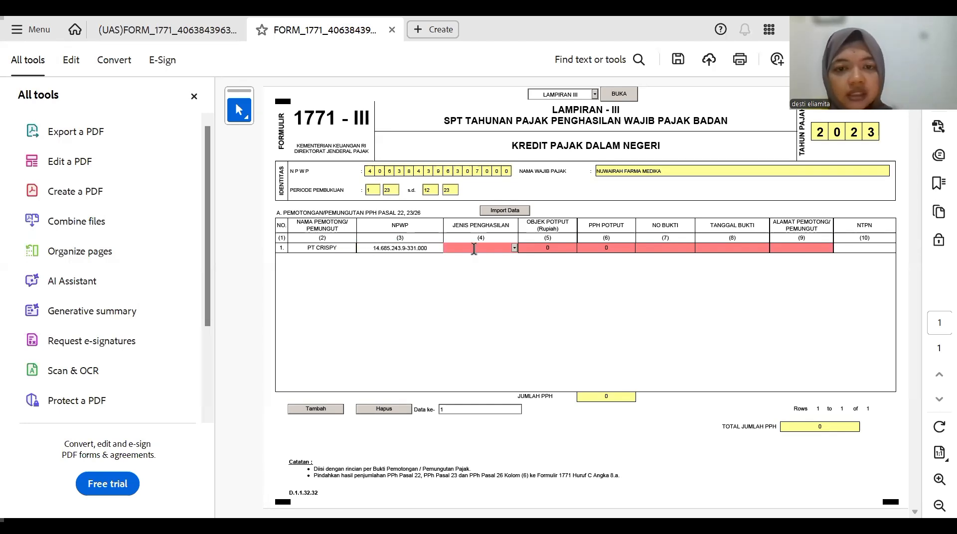
pyautogui.click(514, 248)
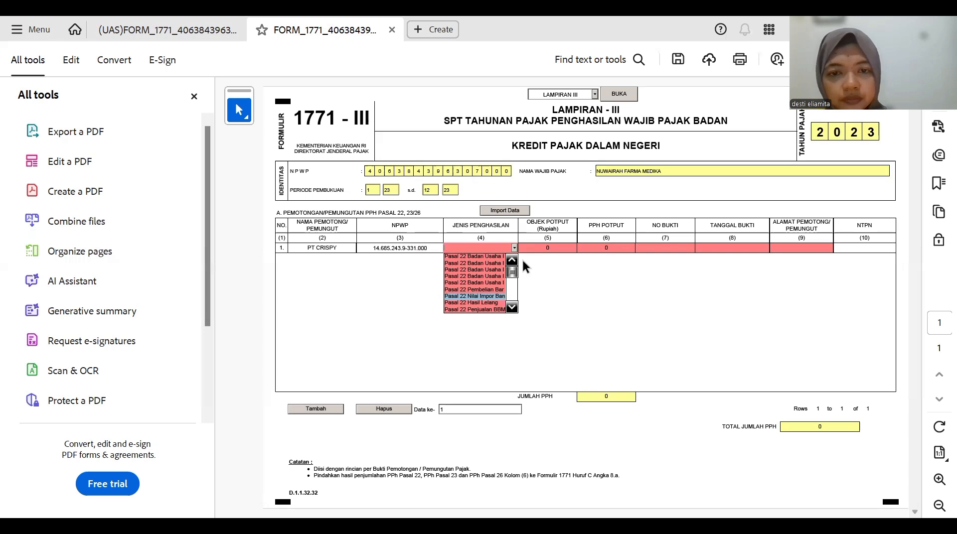
pyautogui.click(539, 243)
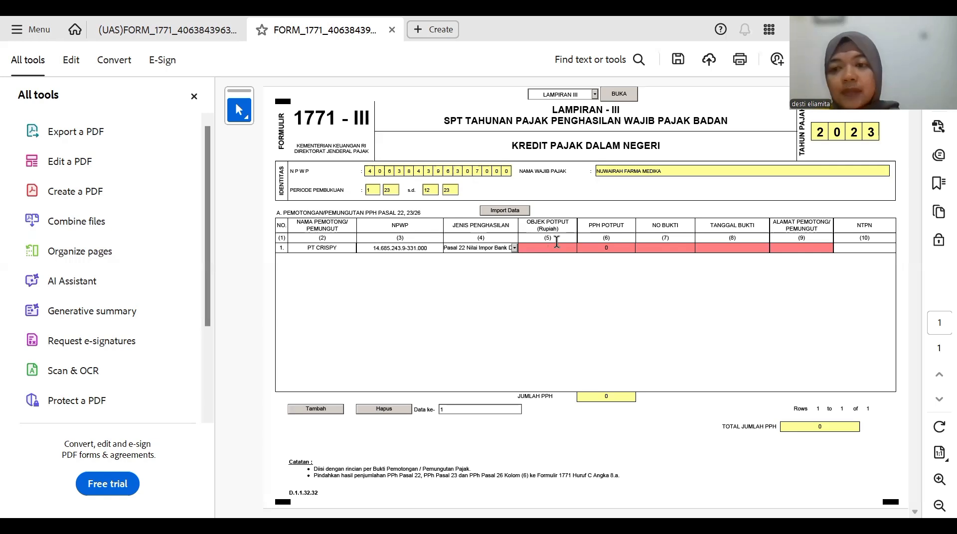
# - Enter 400.000.000 as row 1's tax object amount
pyautogui.write('4')
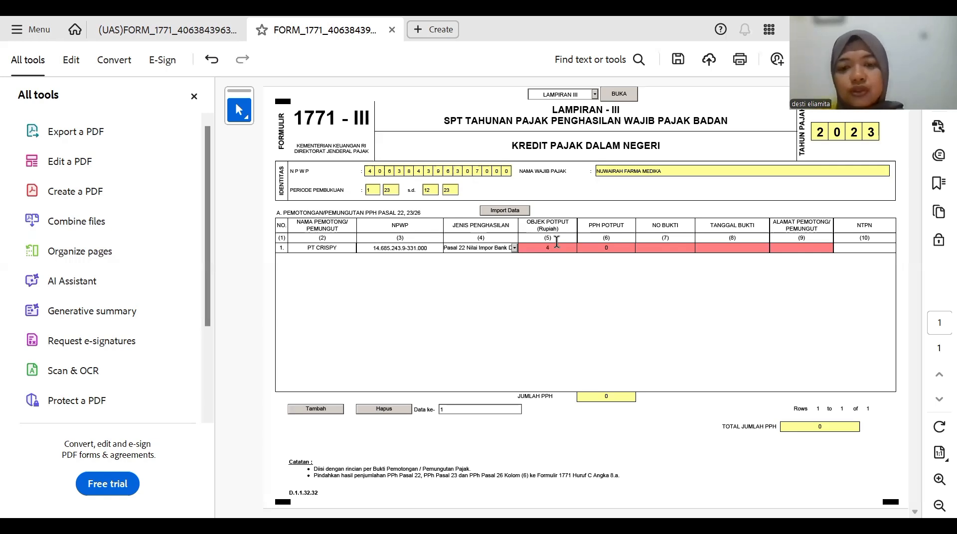
pyautogui.write('0000000')
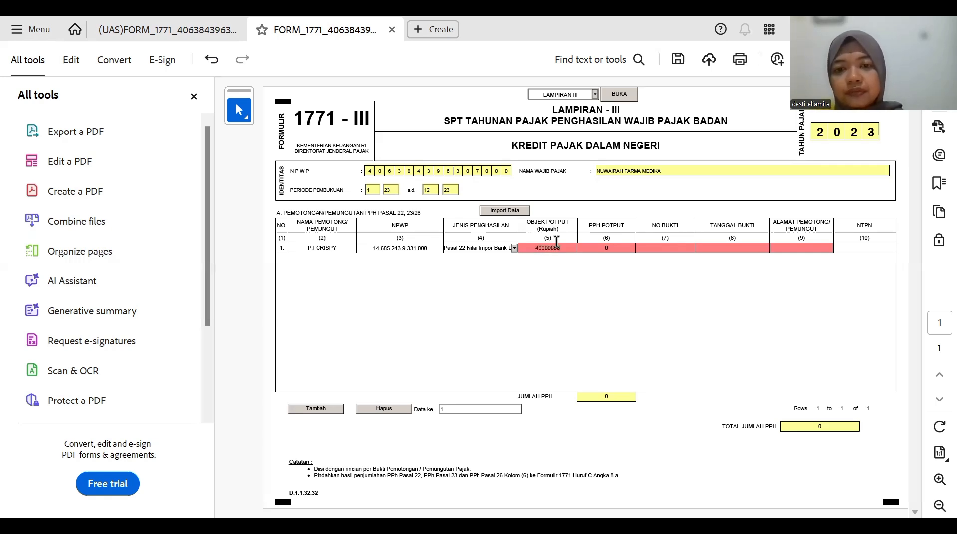
pyautogui.click(584, 244)
pyautogui.click(568, 247)
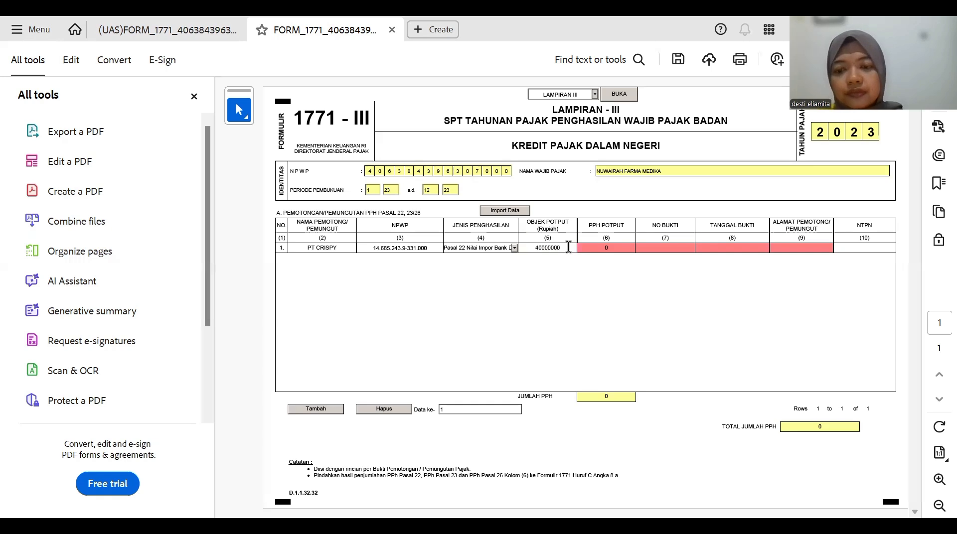
pyautogui.write('0')
pyautogui.click(587, 247)
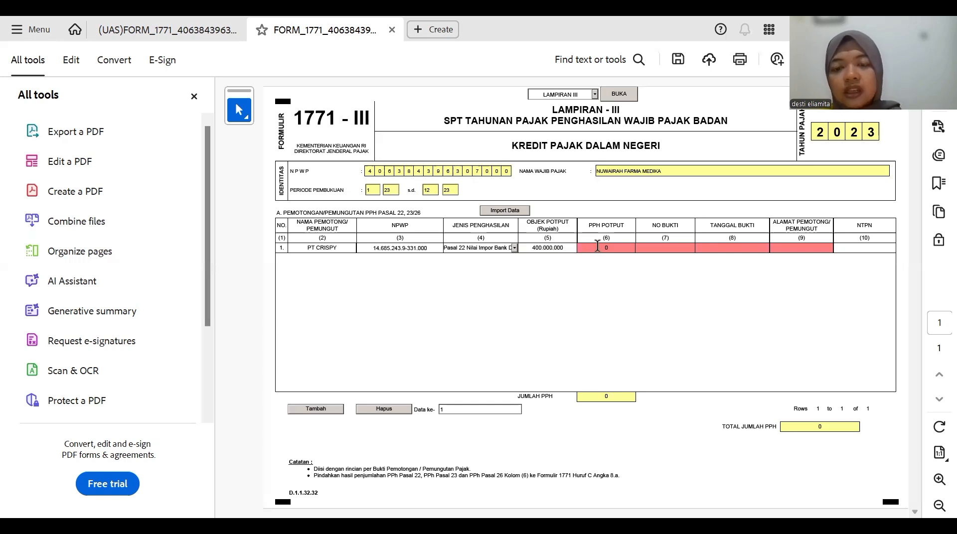
# - Enter 30.000.000 withheld PPh and proof number 04/BP-23/2023 in row 1
pyautogui.write('3')
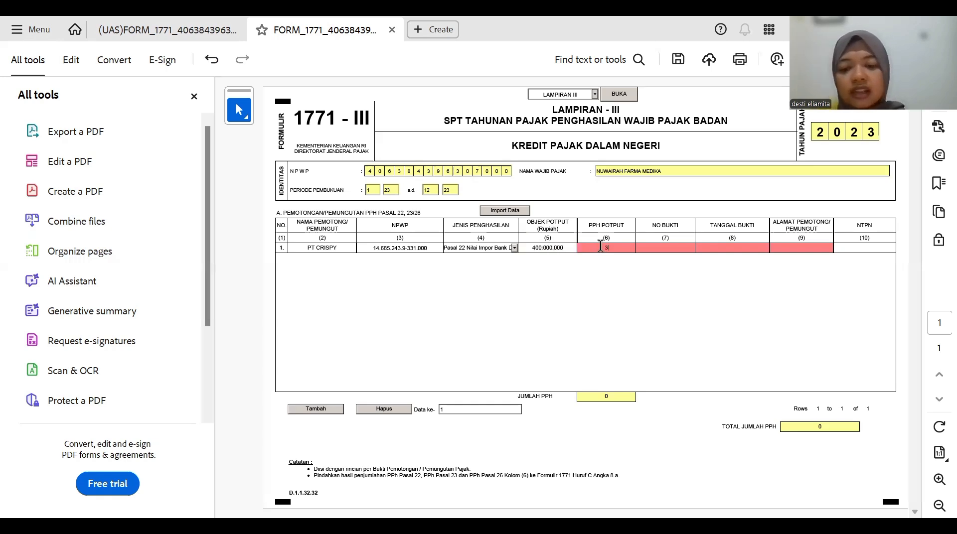
pyautogui.write('.000.000')
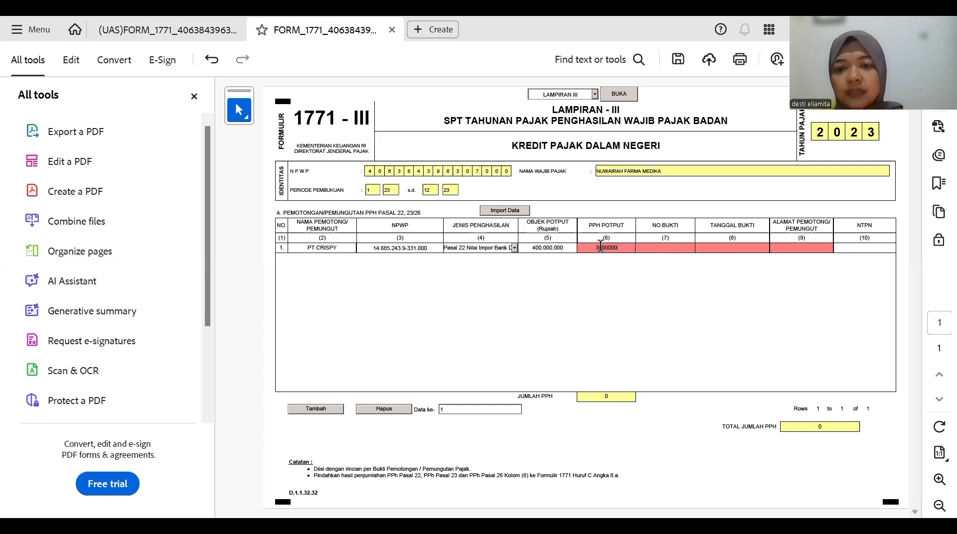
pyautogui.click(643, 248)
pyautogui.click(621, 246)
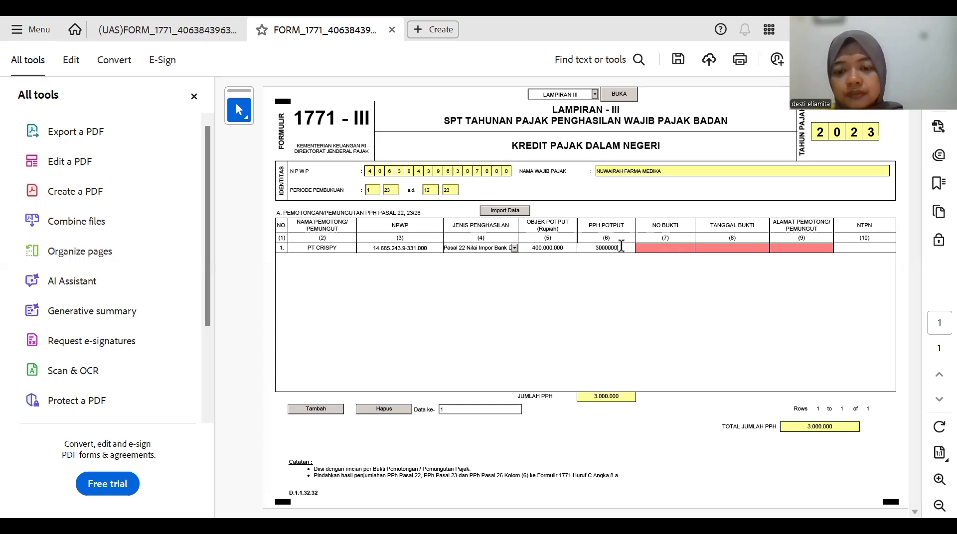
pyautogui.write('0')
pyautogui.press('Return')
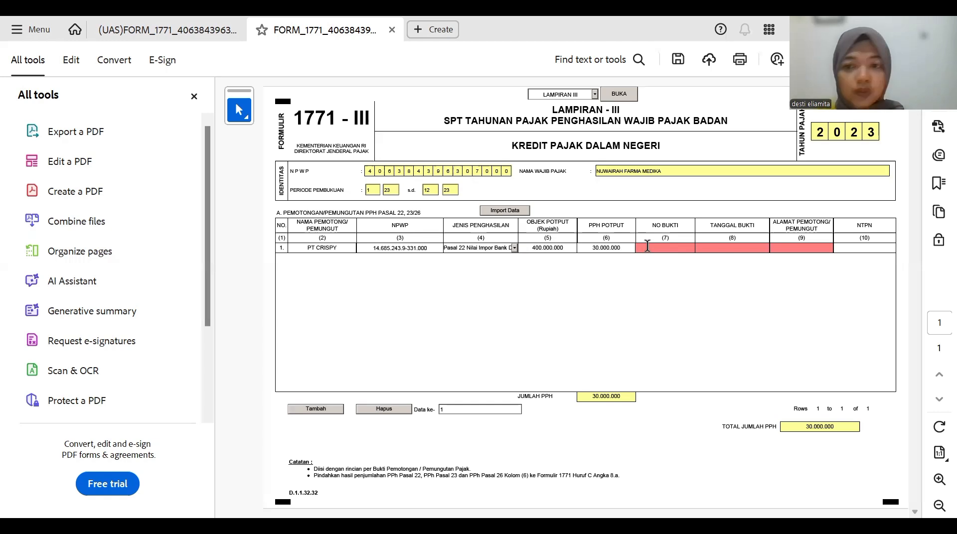
pyautogui.click(647, 245)
pyautogui.write('04')
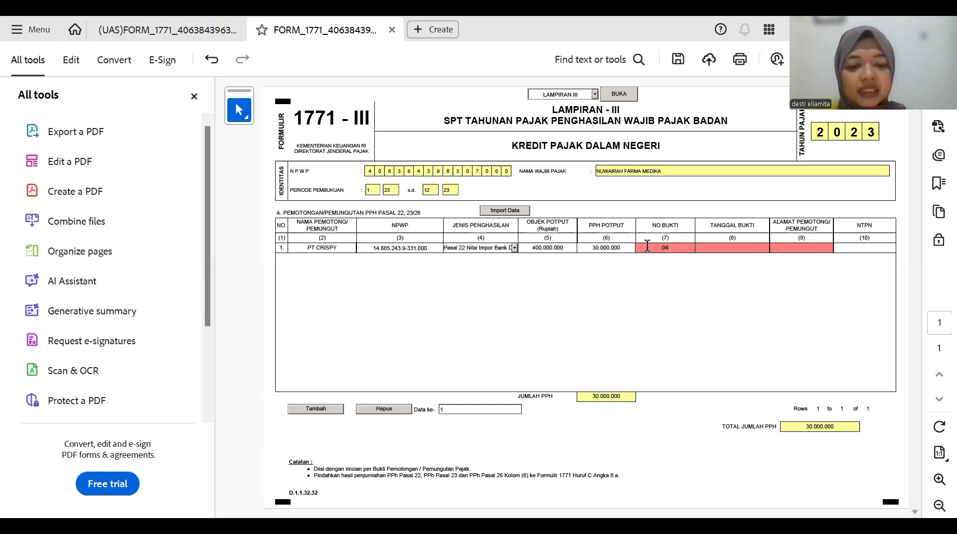
pyautogui.write('/')
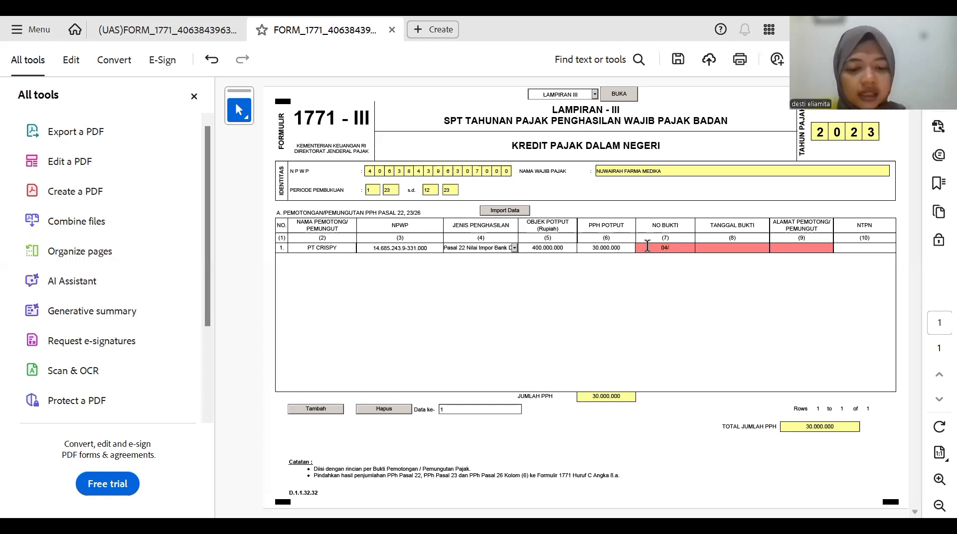
pyautogui.write('BP')
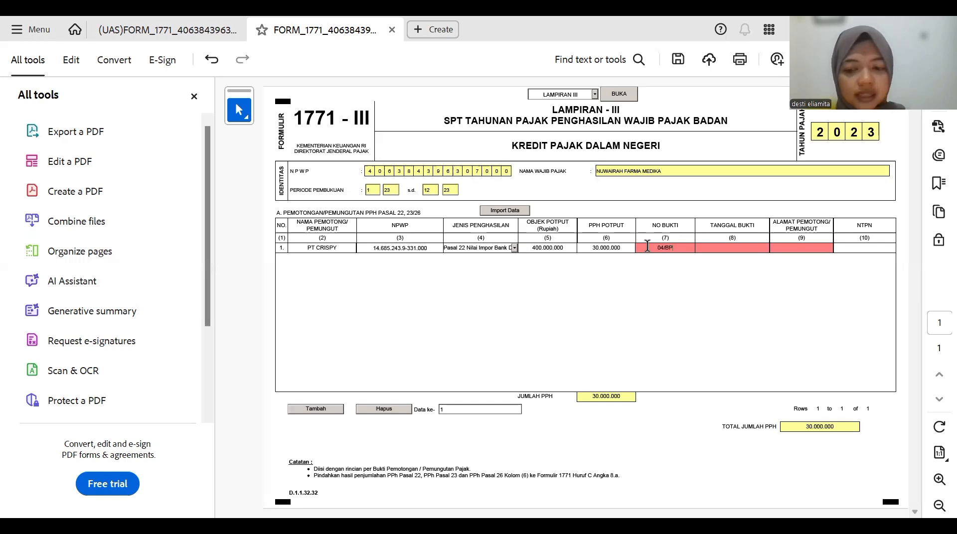
pyautogui.write('-23/')
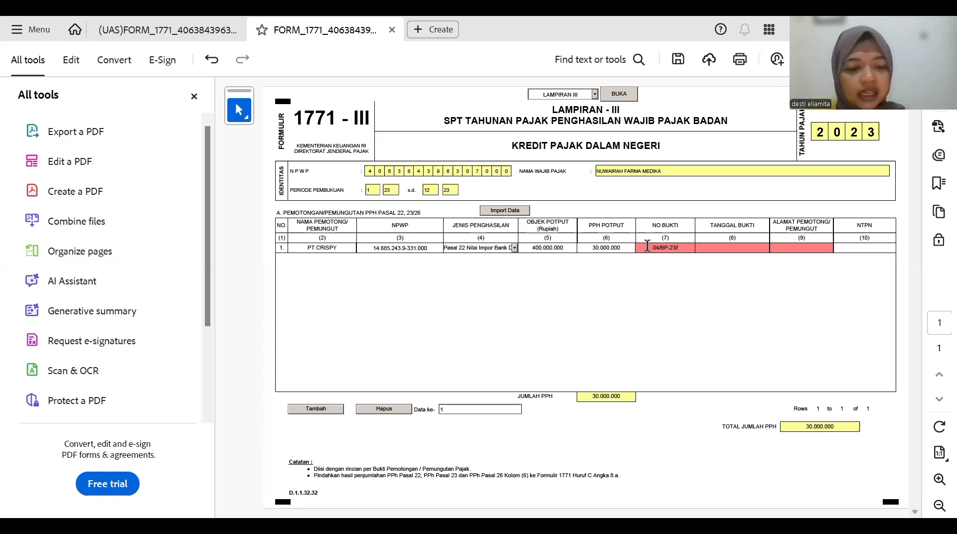
pyautogui.write('202')
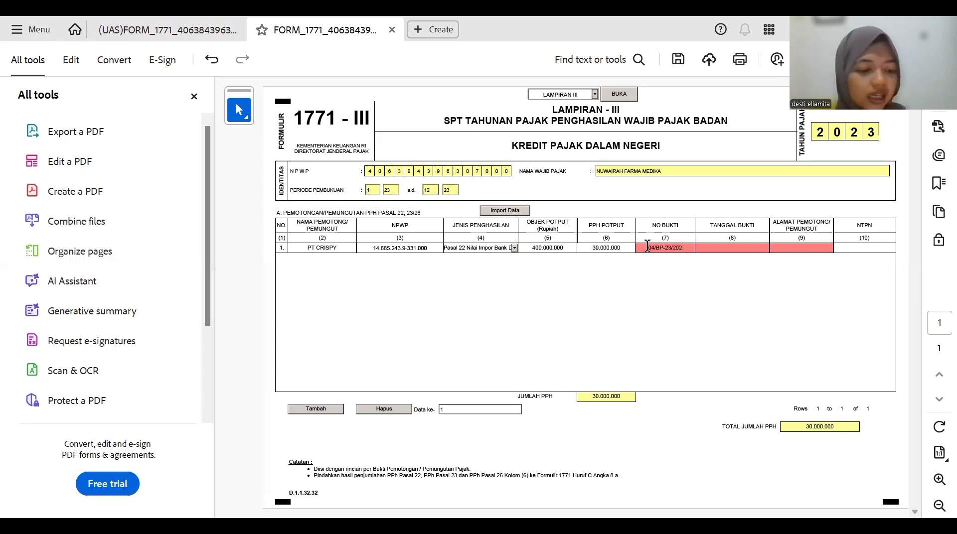
pyautogui.write('3')
pyautogui.press('Tab')
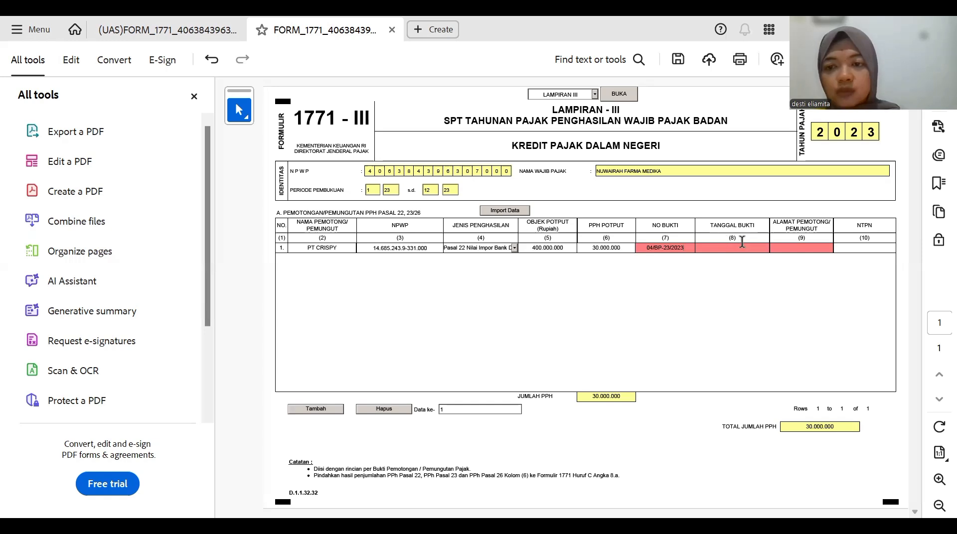
# - Set row 1's proof date to 24 June 2023 using the date picker
pyautogui.click(767, 247)
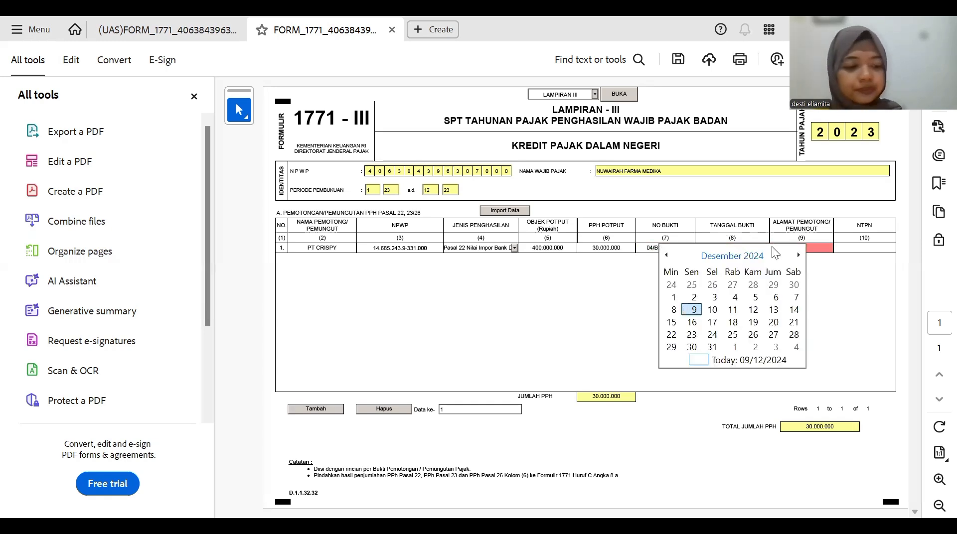
pyautogui.click(722, 256)
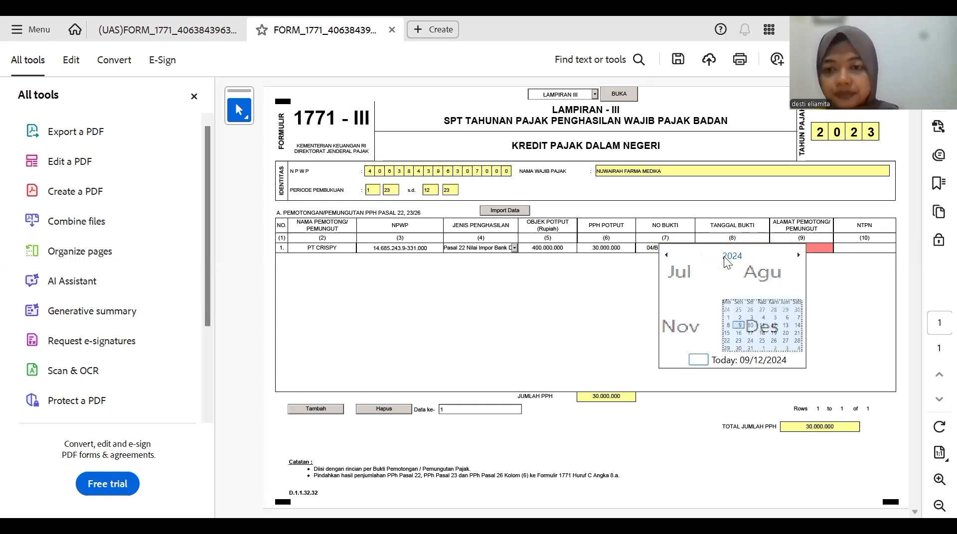
pyautogui.click(731, 257)
pyautogui.click(678, 310)
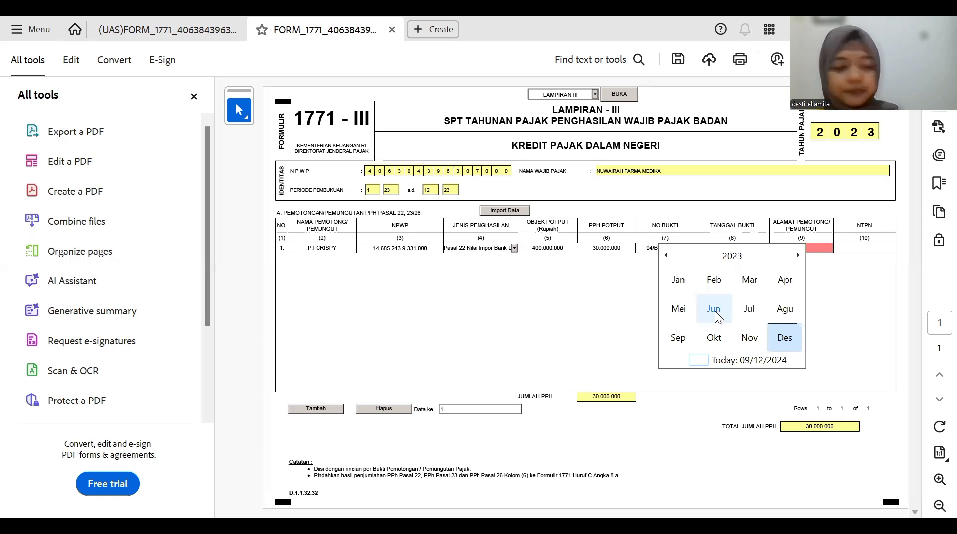
pyautogui.click(713, 310)
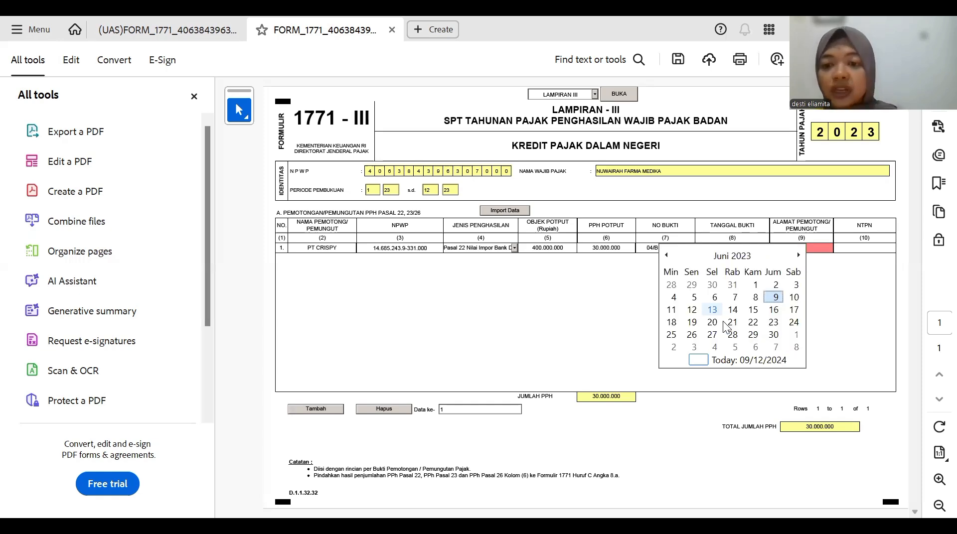
pyautogui.click(793, 323)
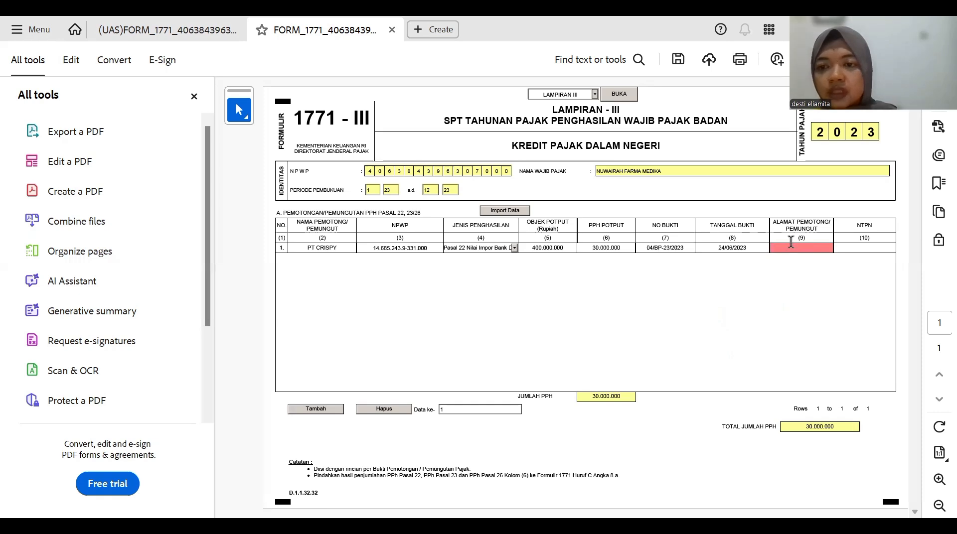
# - Enter the address BANDAR LAMPUNG and leave the NTPN cell blank
pyautogui.write('BA')
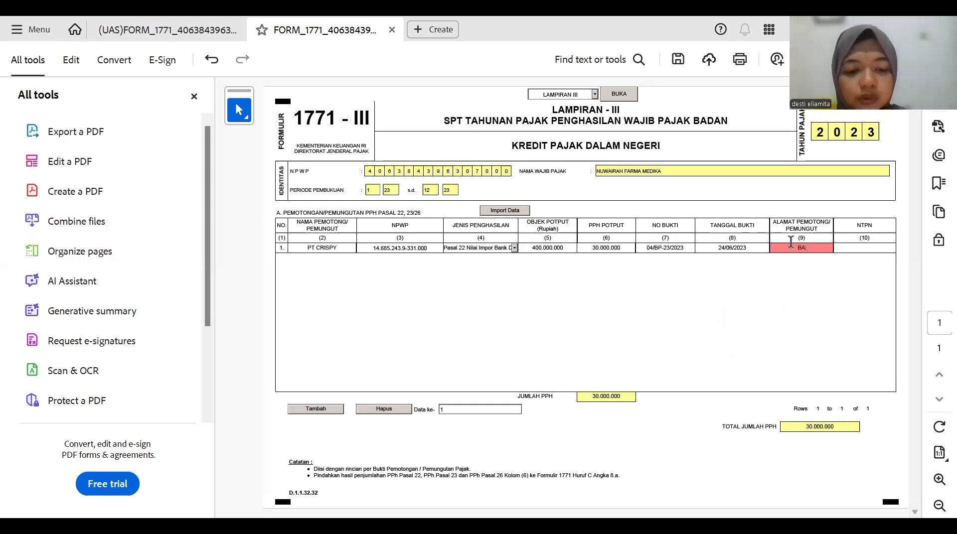
pyautogui.write('NDARB')
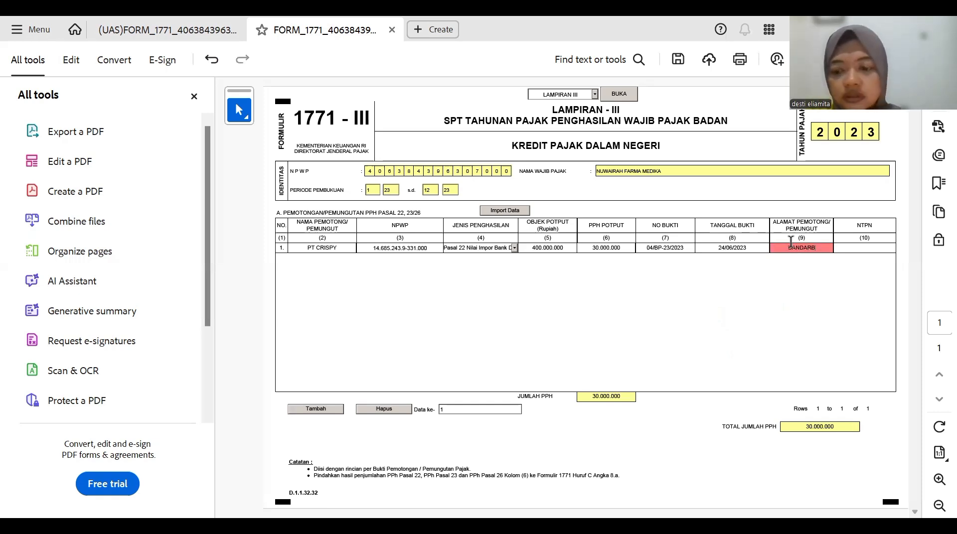
pyautogui.press('BackSpace')
pyautogui.write('LA')
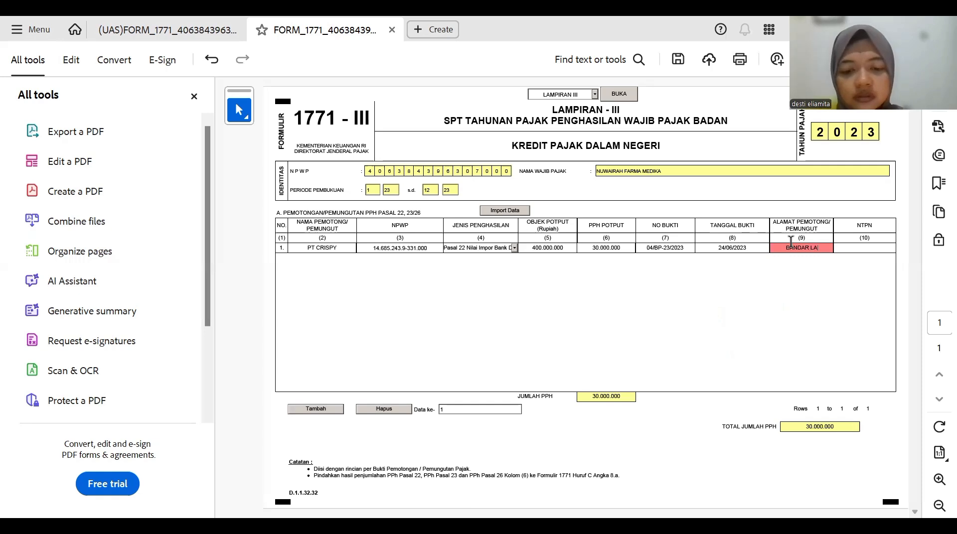
pyautogui.write('MPUNG')
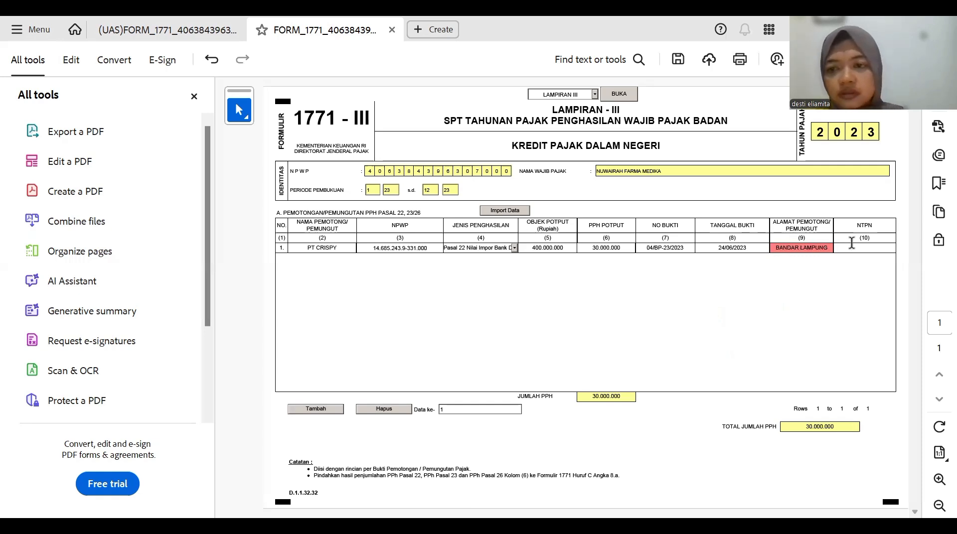
pyautogui.click(853, 248)
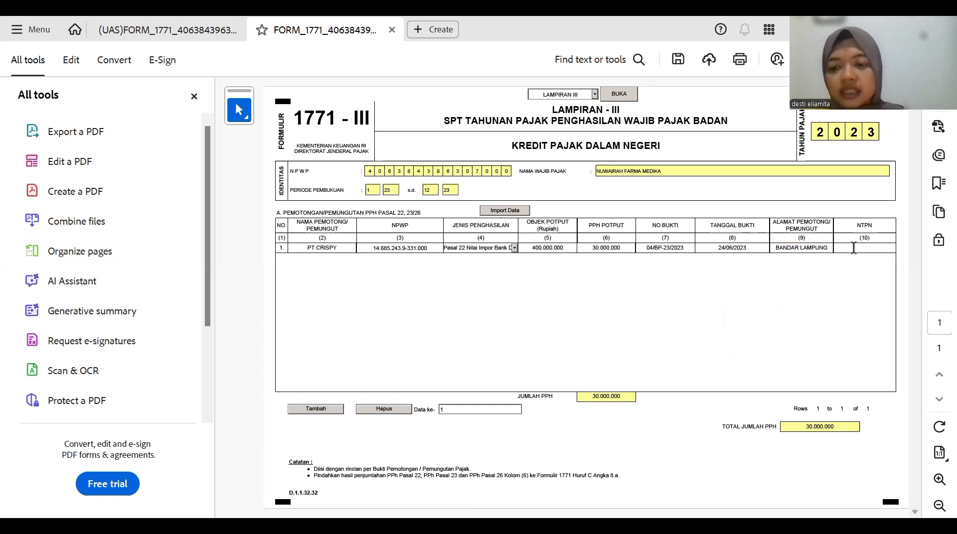
pyautogui.write('-')
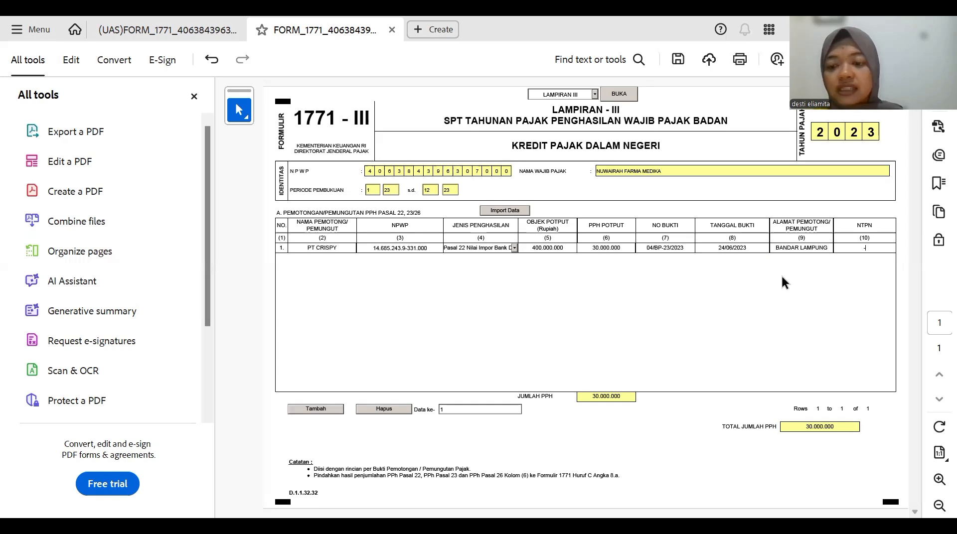
pyautogui.press('BackSpace')
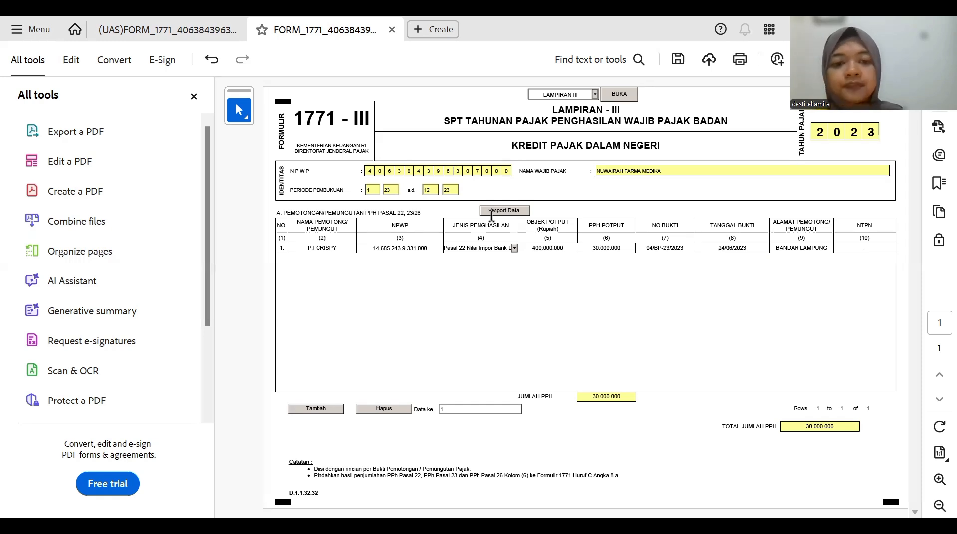
# - Add row 2 for withholder PT ABC and fill in its NPWP
pyautogui.click(317, 409)
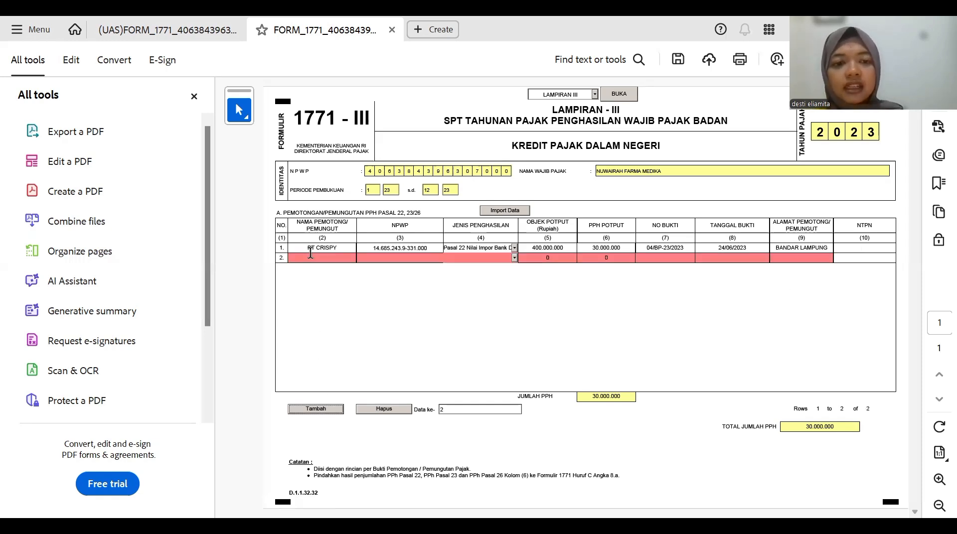
pyautogui.write('PT')
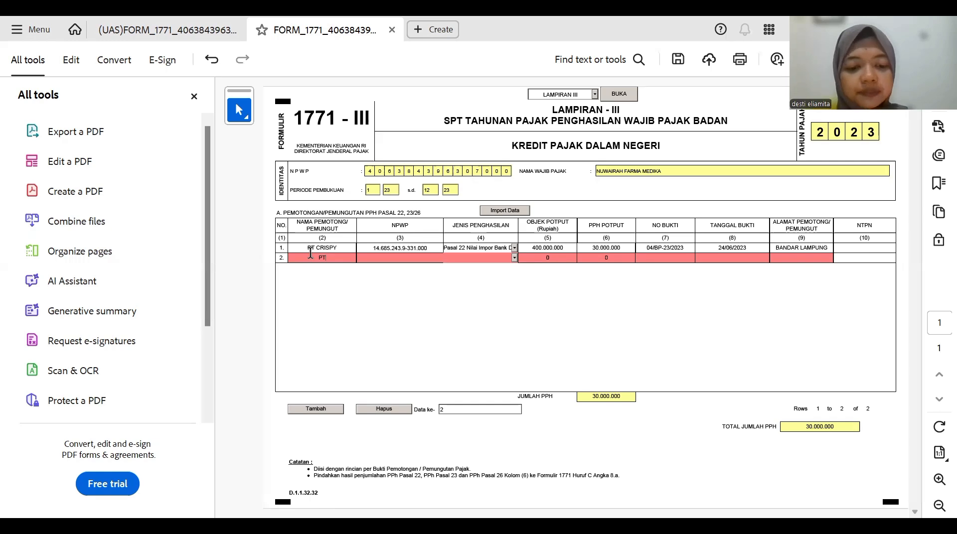
pyautogui.write(' ABC')
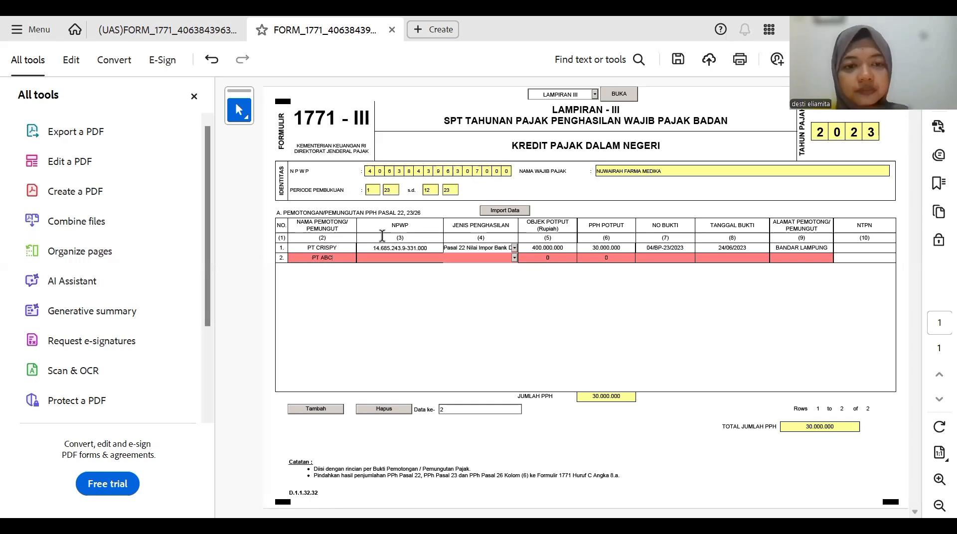
pyautogui.click(387, 254)
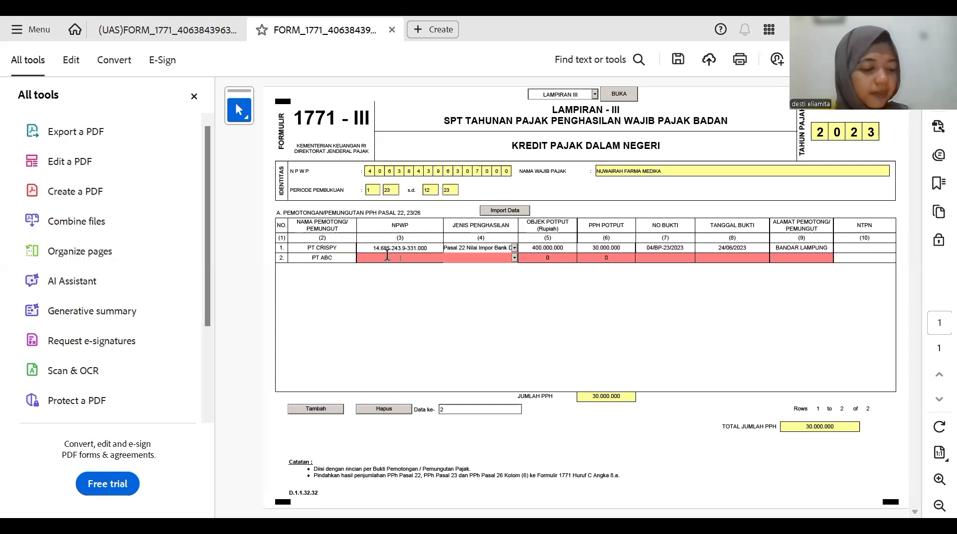
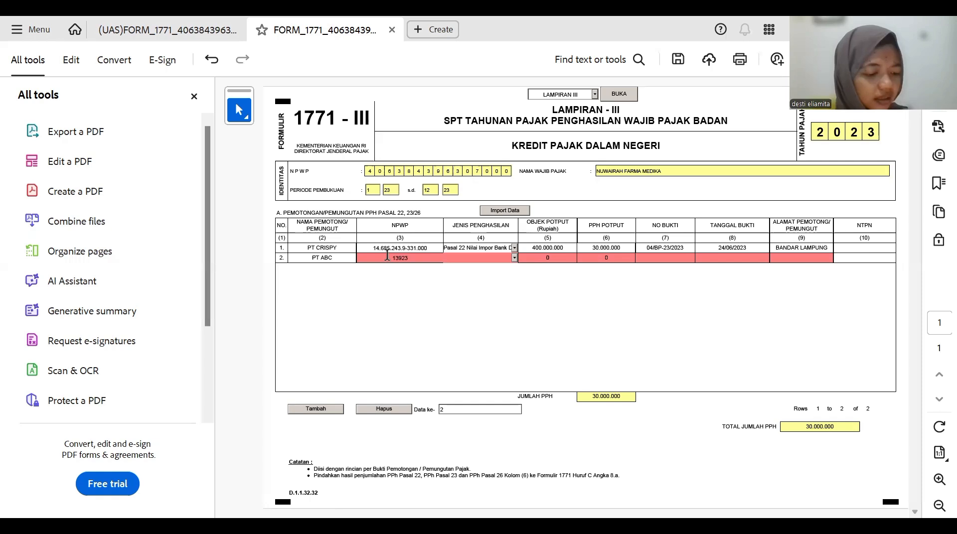
pyautogui.press('Tab')
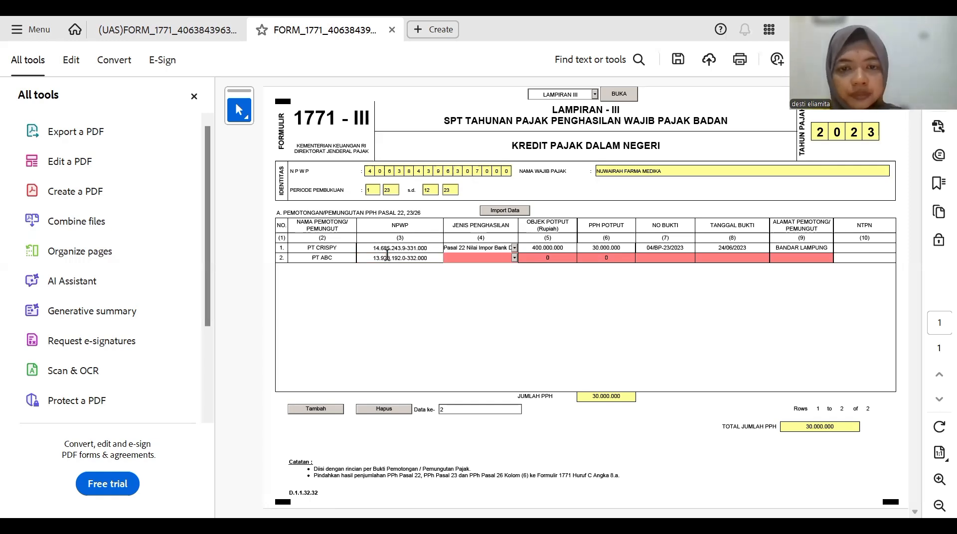
# - Choose Pasal 23 Dividen as row 2's income type
pyautogui.click(514, 257)
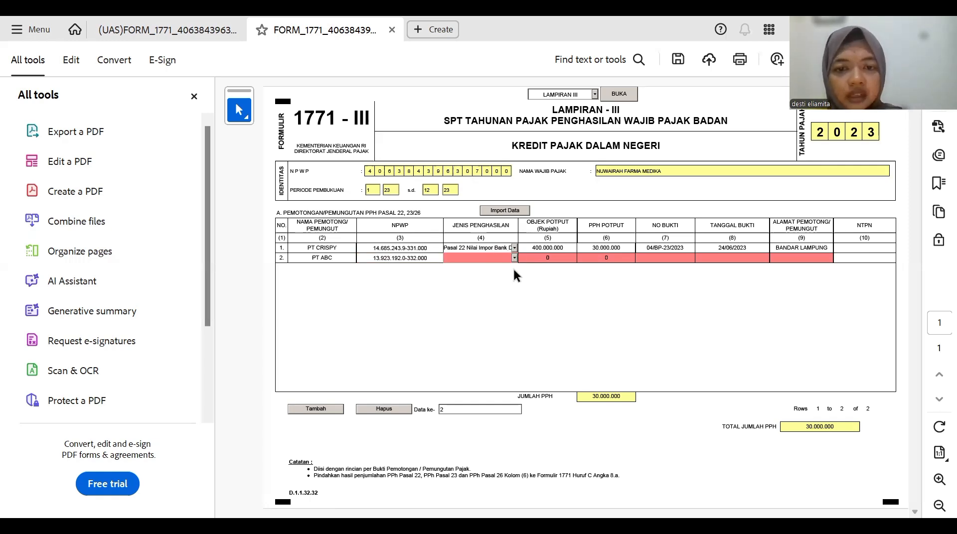
pyautogui.scroll(-1, 512, 319)
pyautogui.scroll(-2, 513, 319)
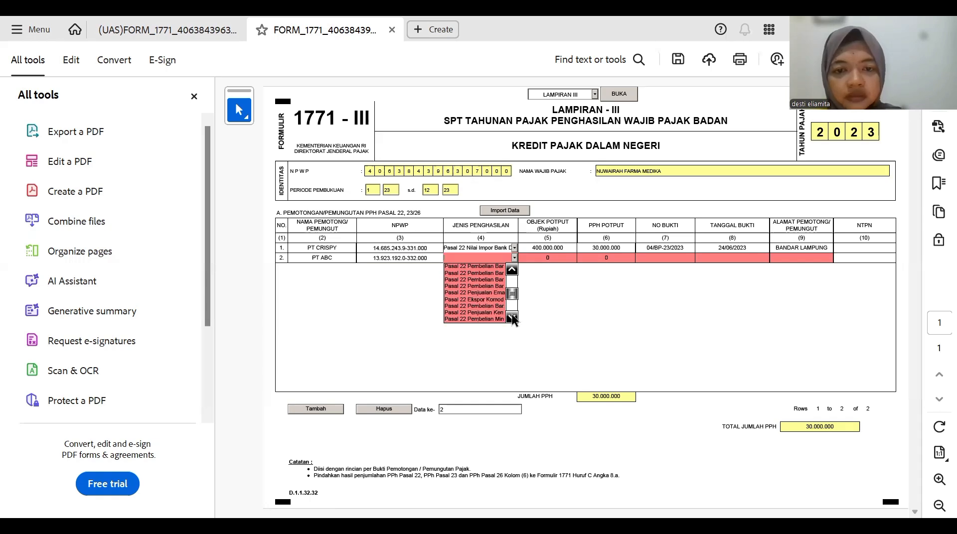
pyautogui.scroll(-1, 486, 304)
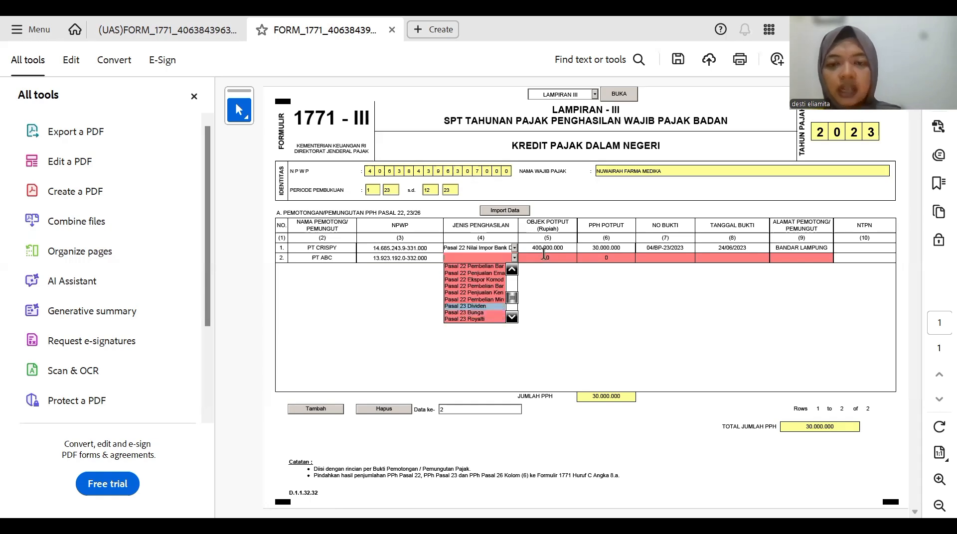
pyautogui.press('Return')
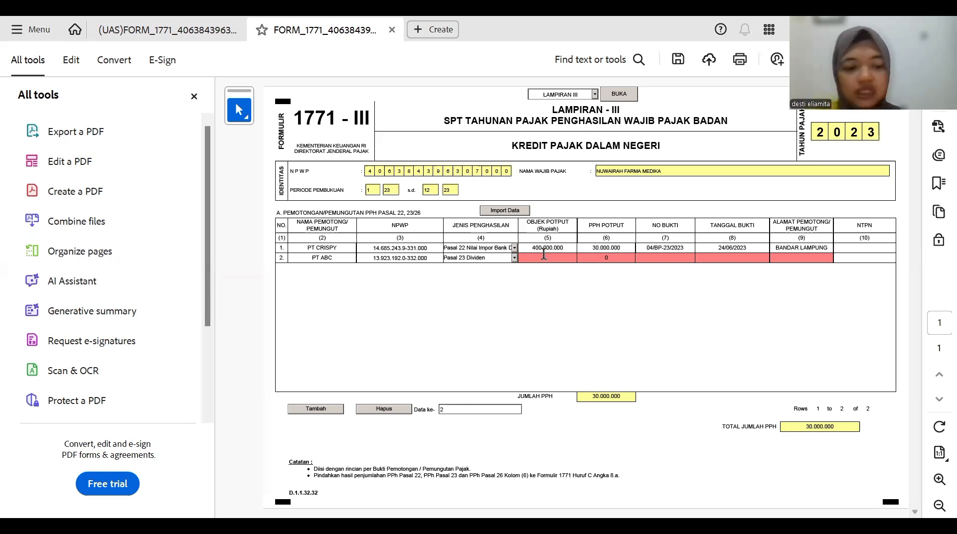
# - Enter 230.000.000 as row 2's tax object amount
pyautogui.write('23')
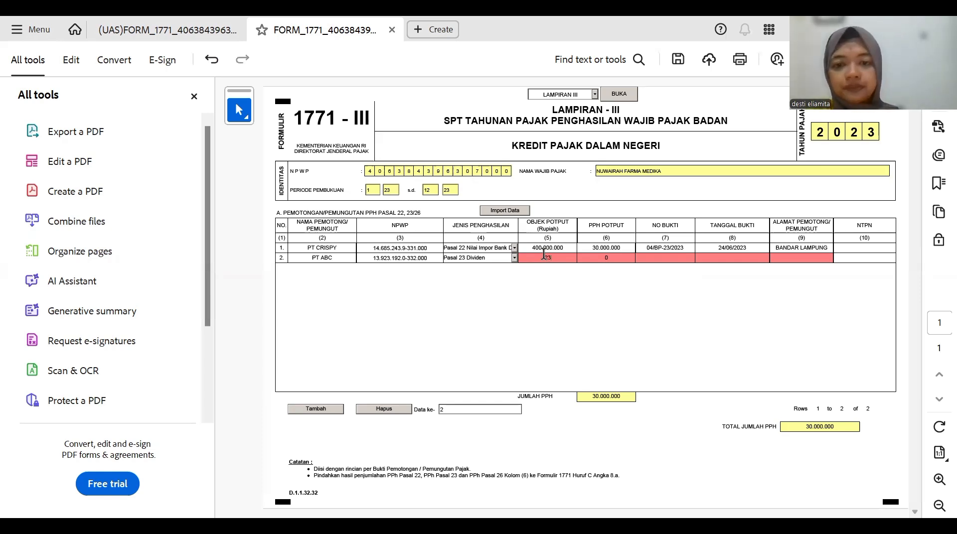
pyautogui.write('00000')
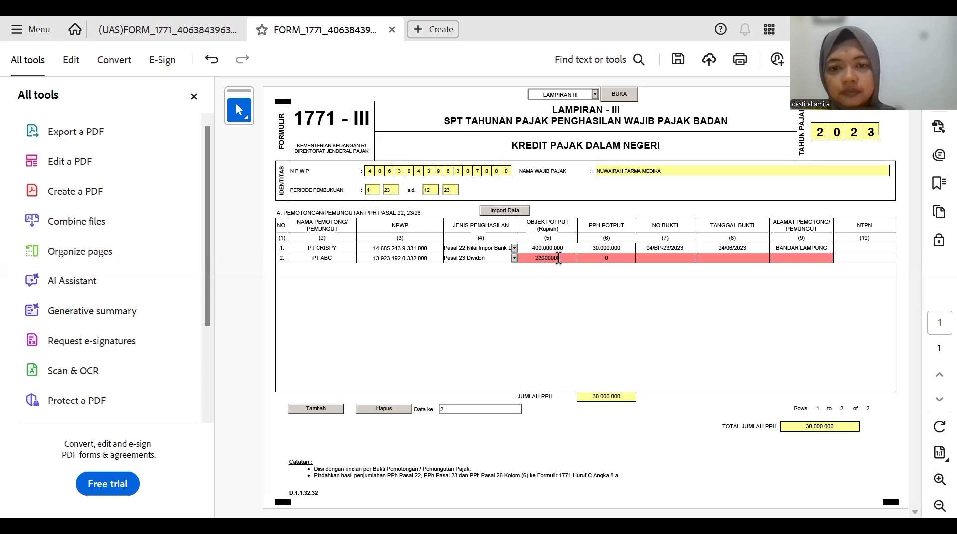
pyautogui.press('Return')
pyautogui.click(558, 258)
pyautogui.write('0')
pyautogui.press('Return')
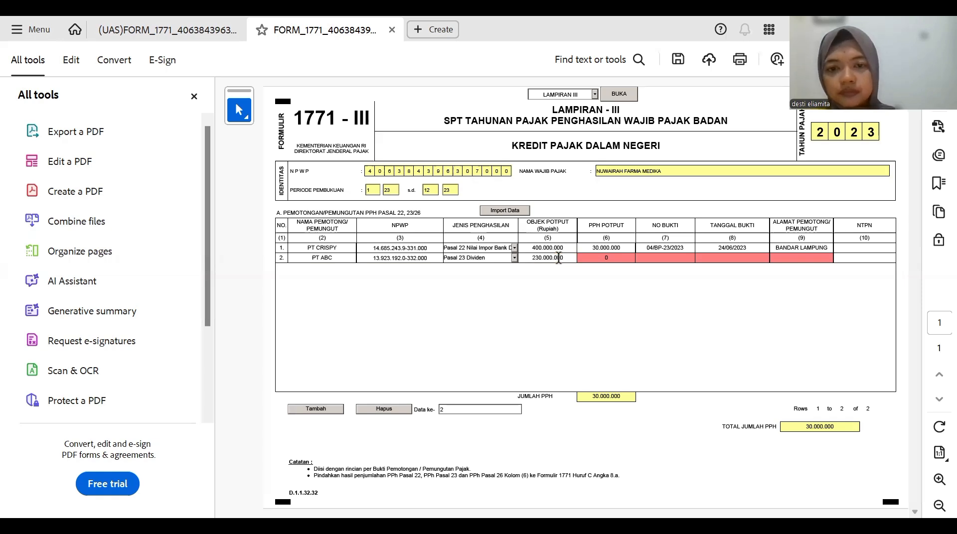
# - Enter 34.500.000 PPh withheld and proof number 123/PPh23/2023 in row 2
pyautogui.click(599, 258)
pyautogui.write('34')
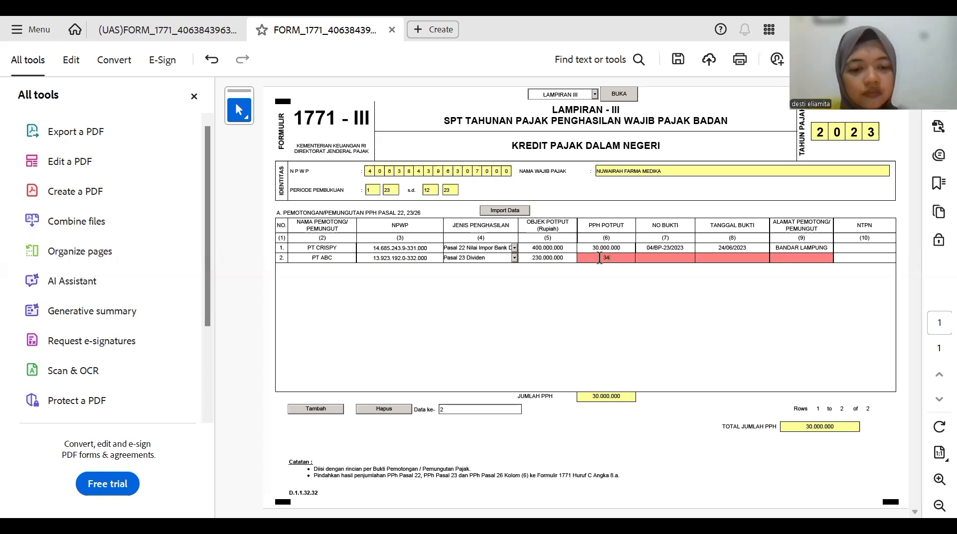
pyautogui.write('50000')
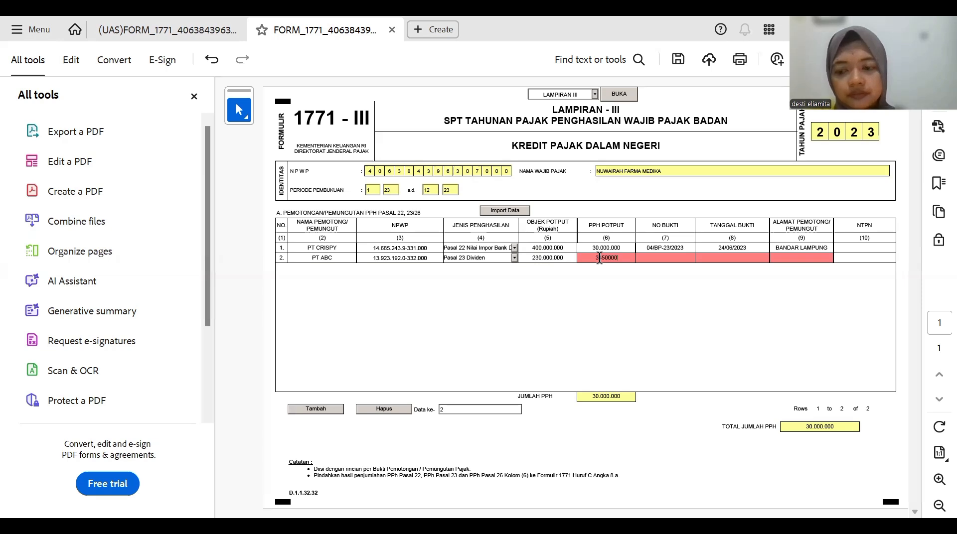
pyautogui.press('Tab')
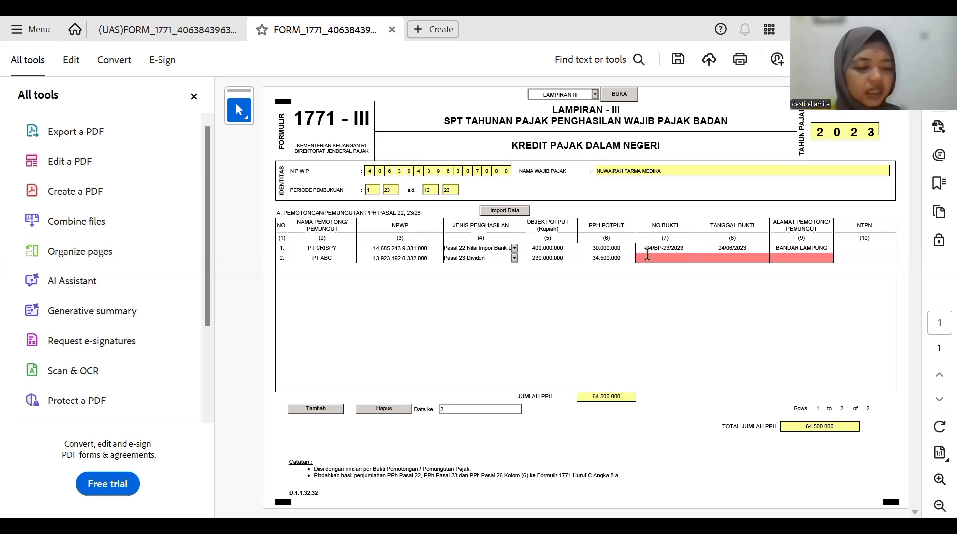
pyautogui.write('123/')
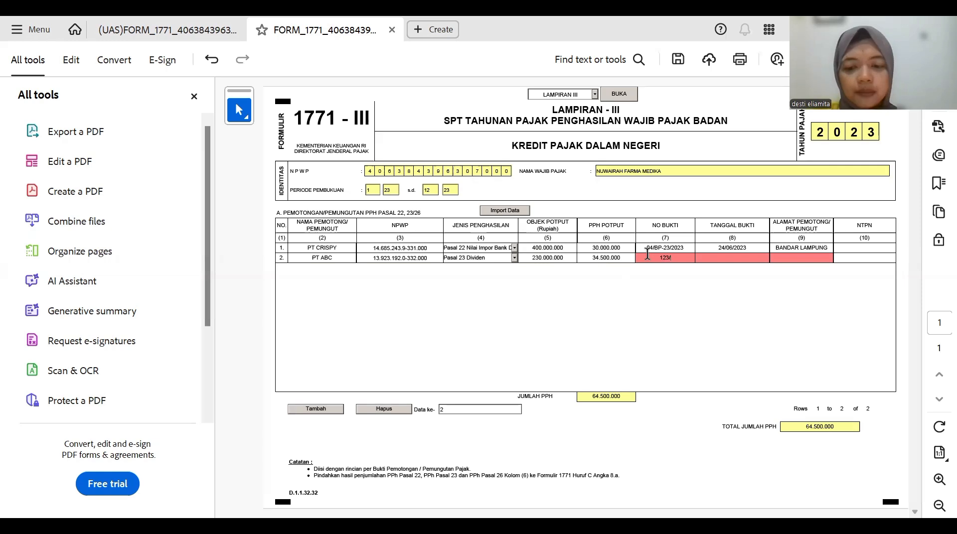
pyautogui.write('PPh')
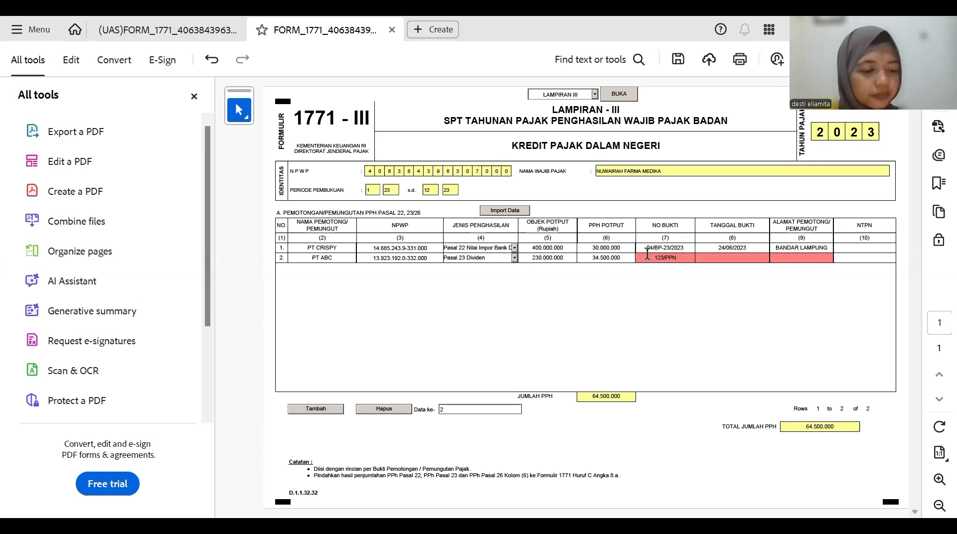
pyautogui.write('2')
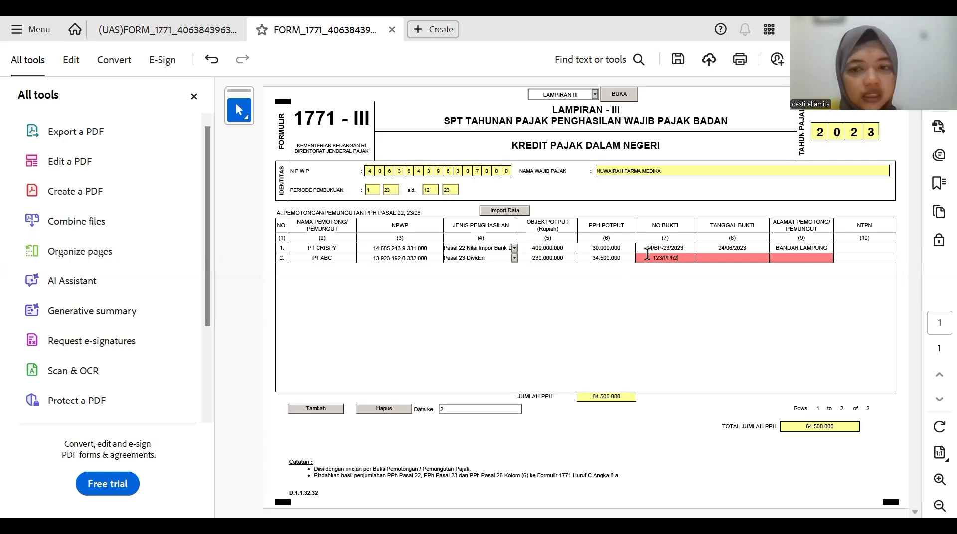
pyautogui.write('3/2')
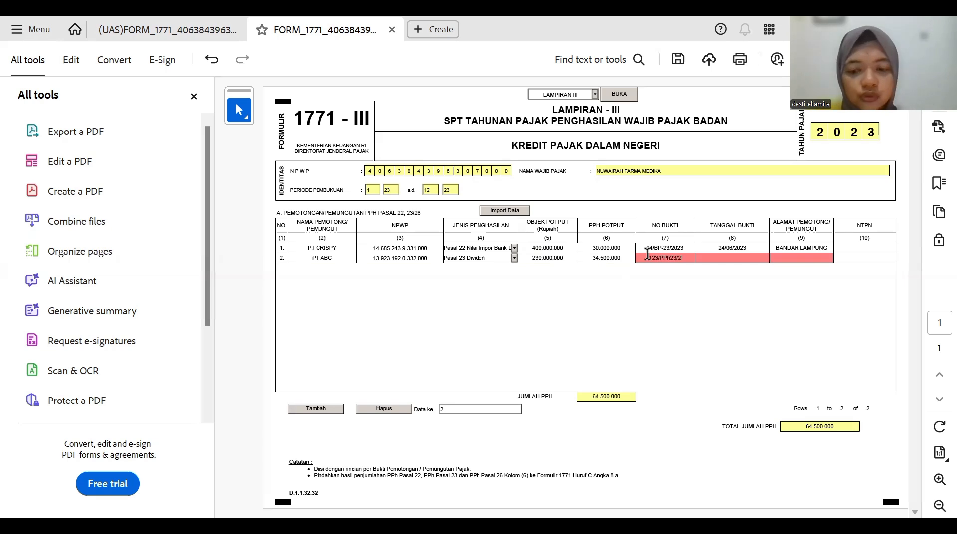
pyautogui.write('02')
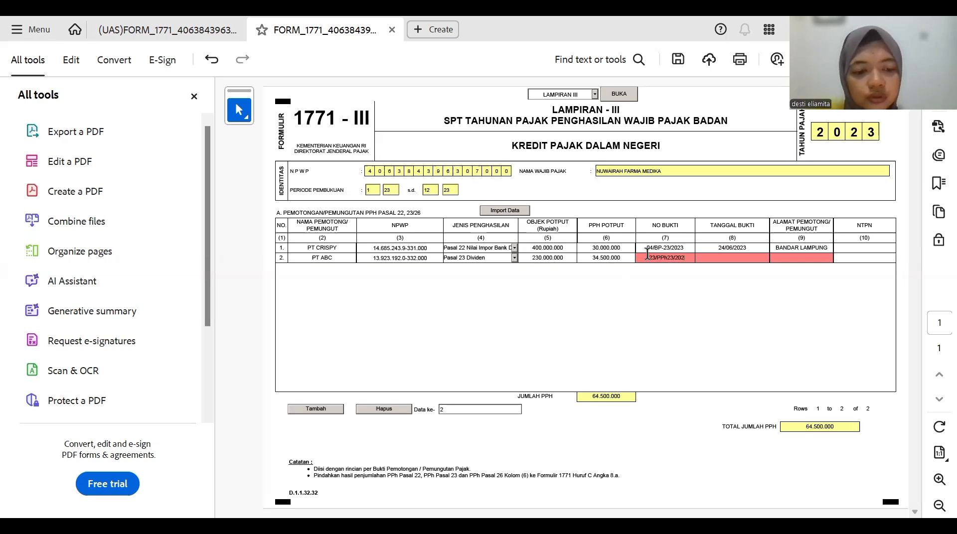
pyautogui.write('3')
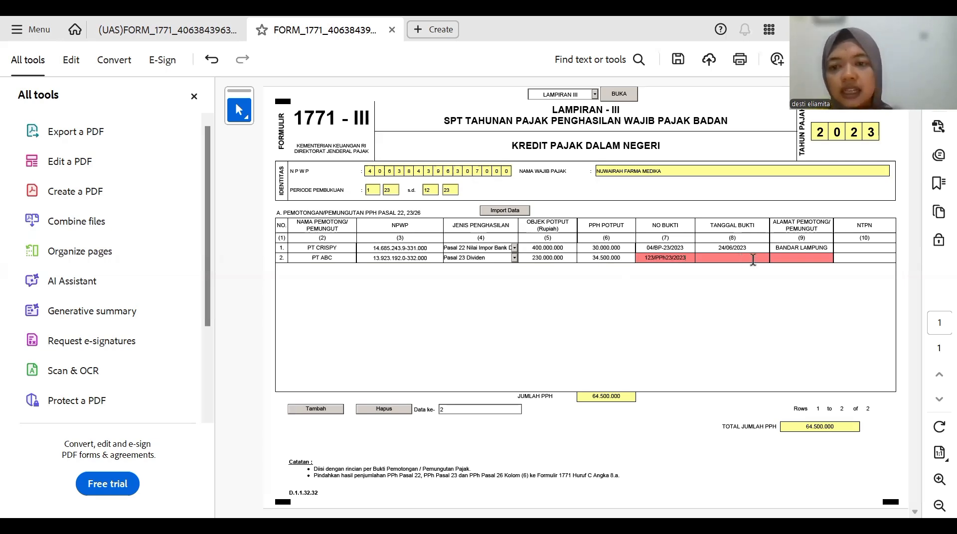
# - Give row 2 the proof date 20/09/2023 and the address BANDAR LAMPUNG
pyautogui.click(778, 257)
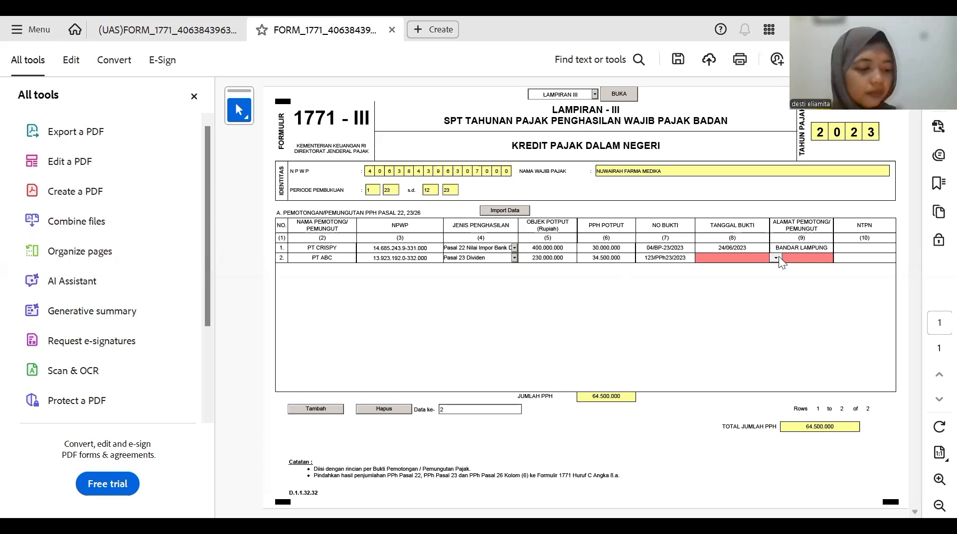
pyautogui.click(776, 257)
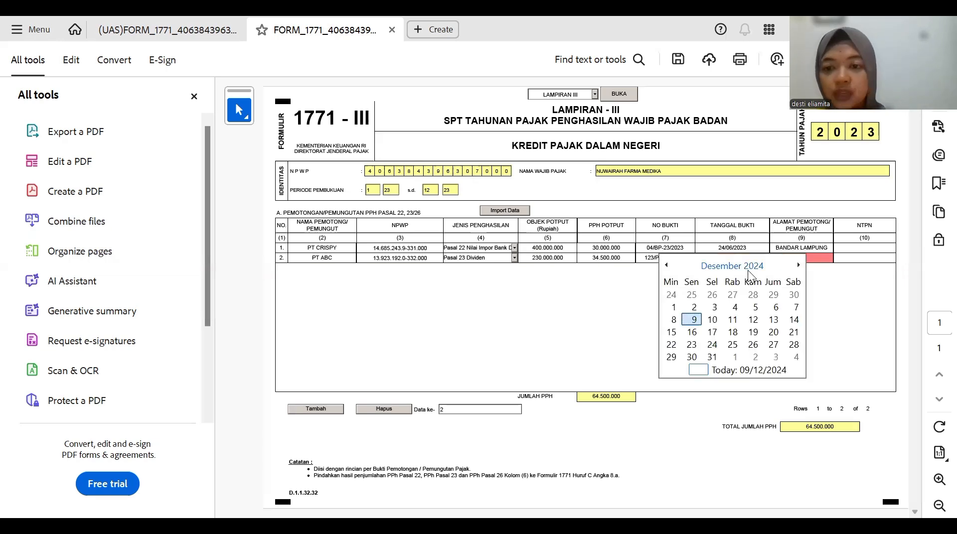
pyautogui.click(748, 266)
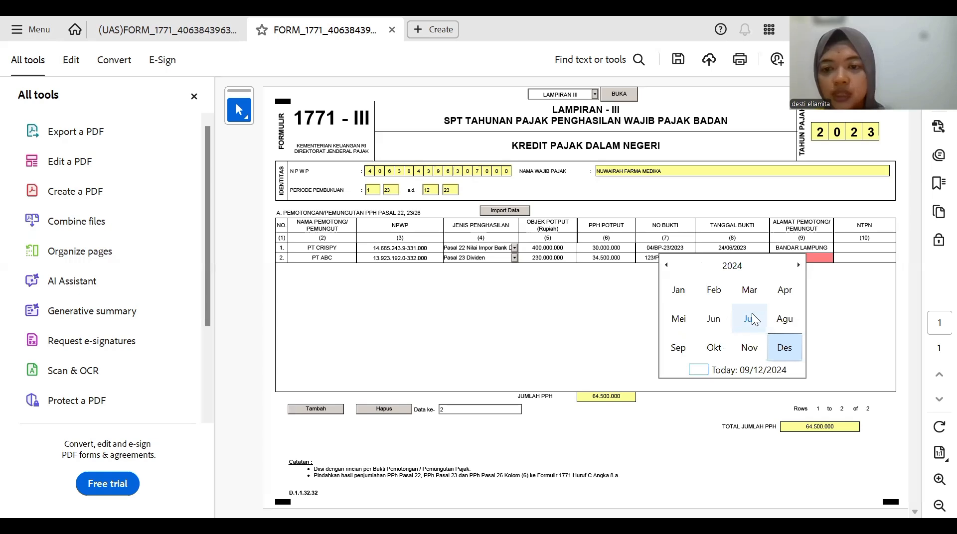
pyautogui.click(714, 349)
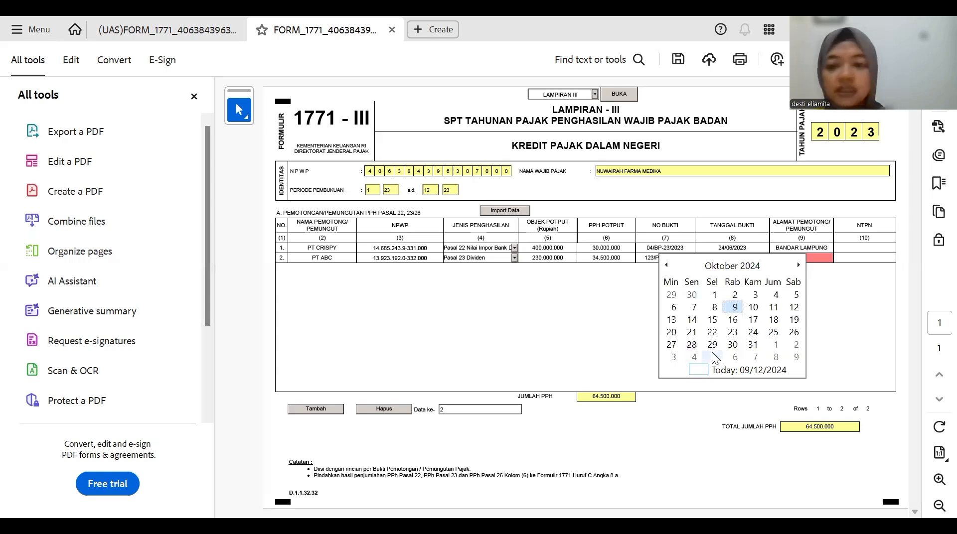
pyautogui.click(731, 266)
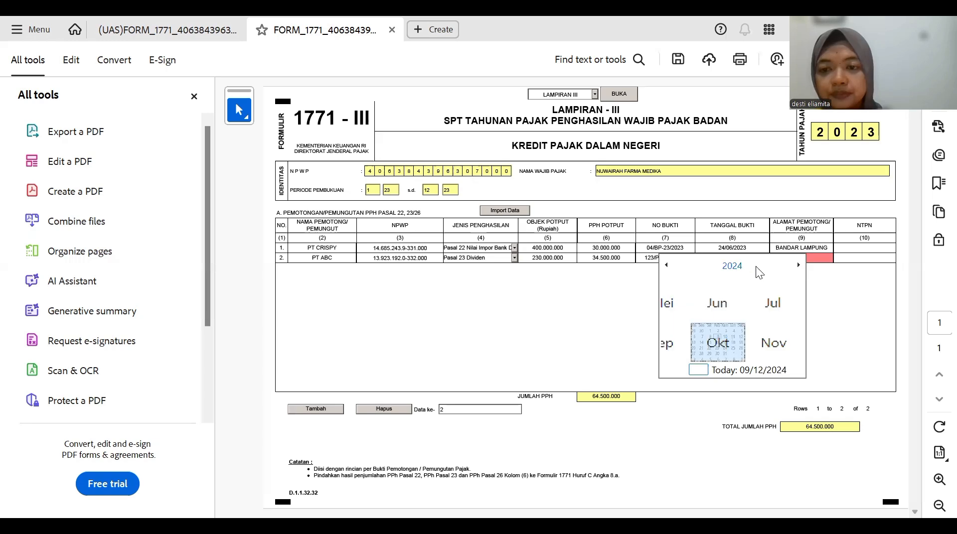
pyautogui.click(735, 267)
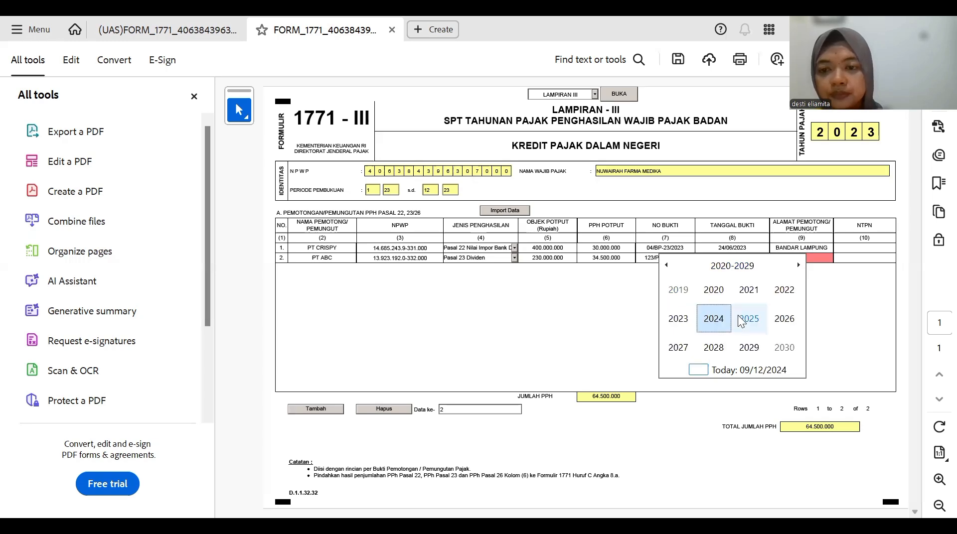
pyautogui.click(678, 319)
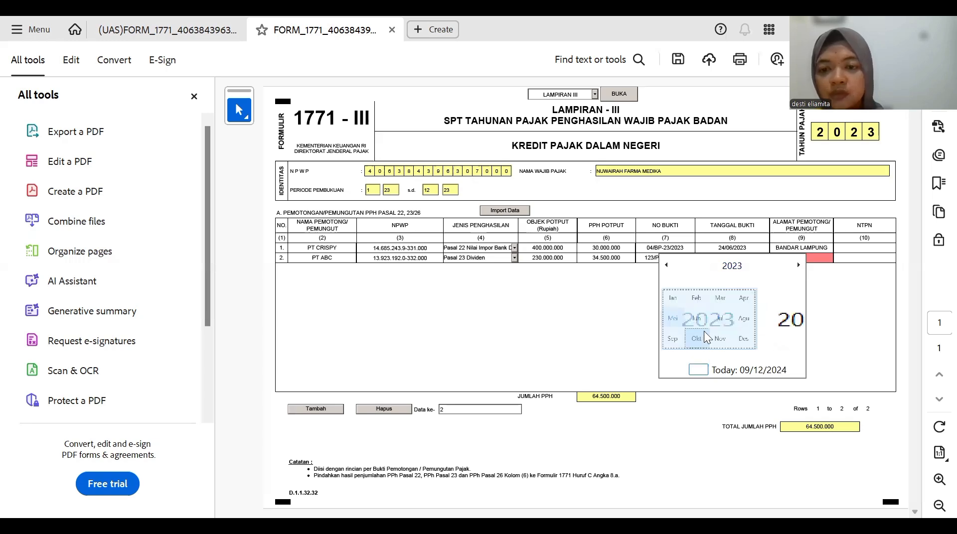
pyautogui.click(679, 345)
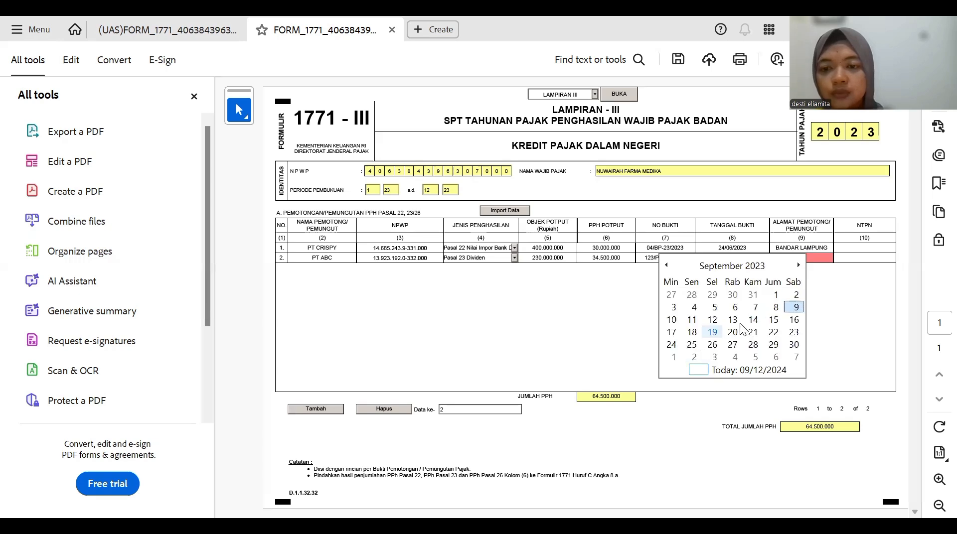
pyautogui.click(732, 330)
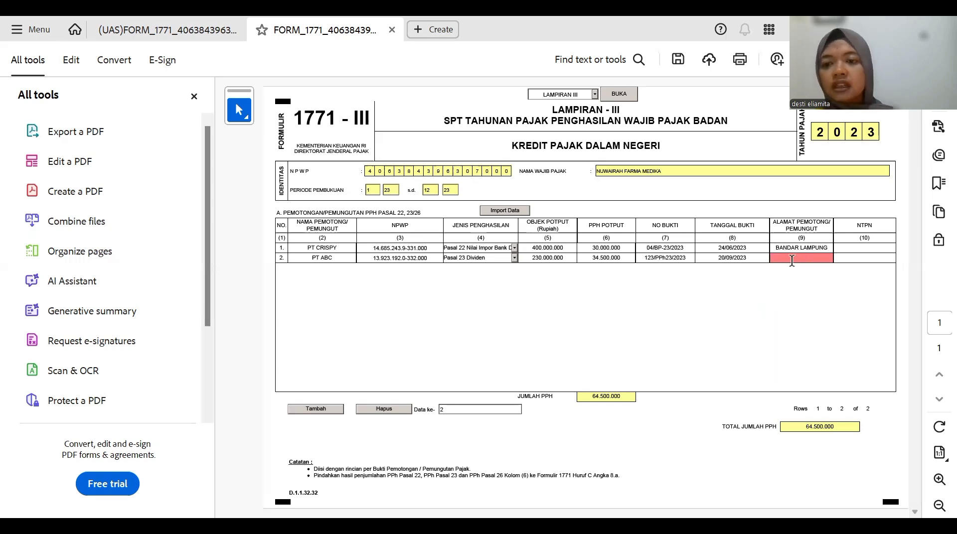
pyautogui.write('b')
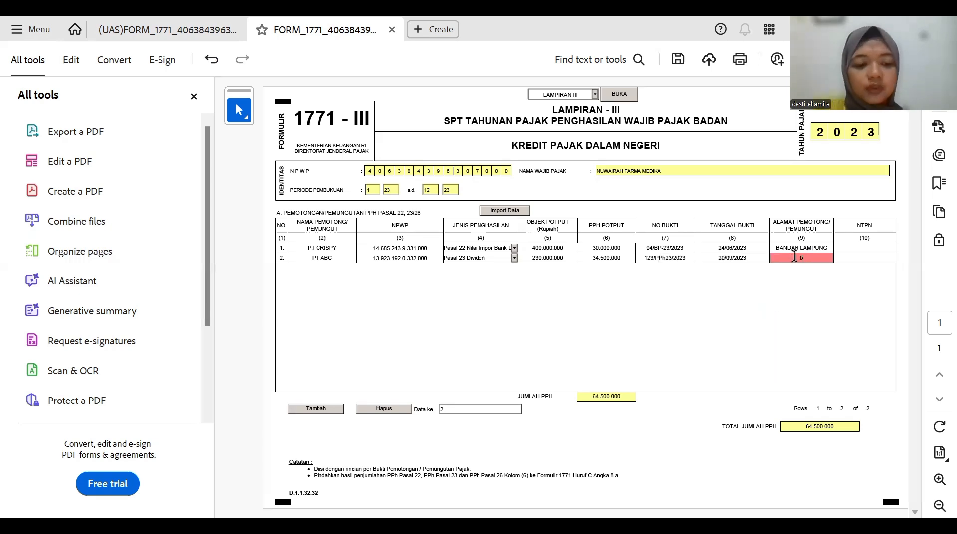
pyautogui.write('andar')
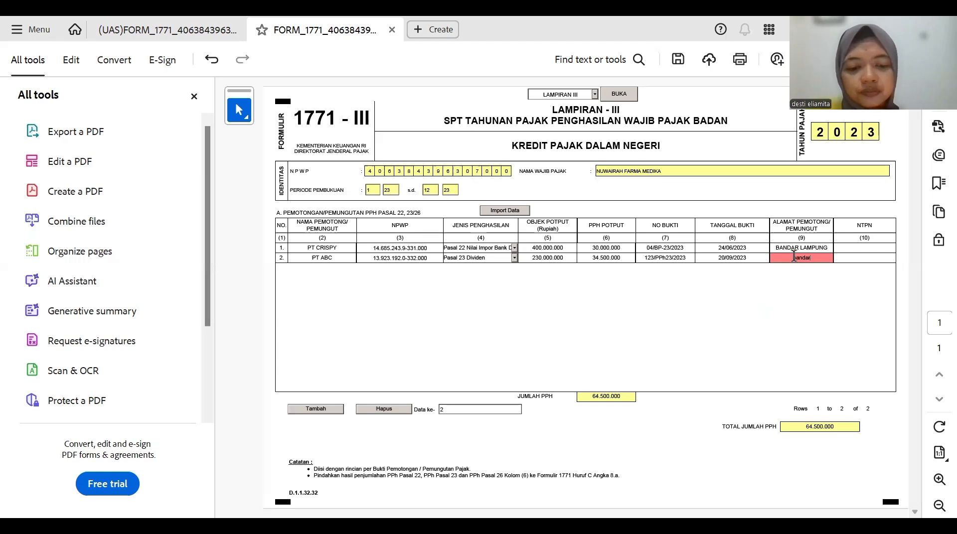
pyautogui.write(' lampu')
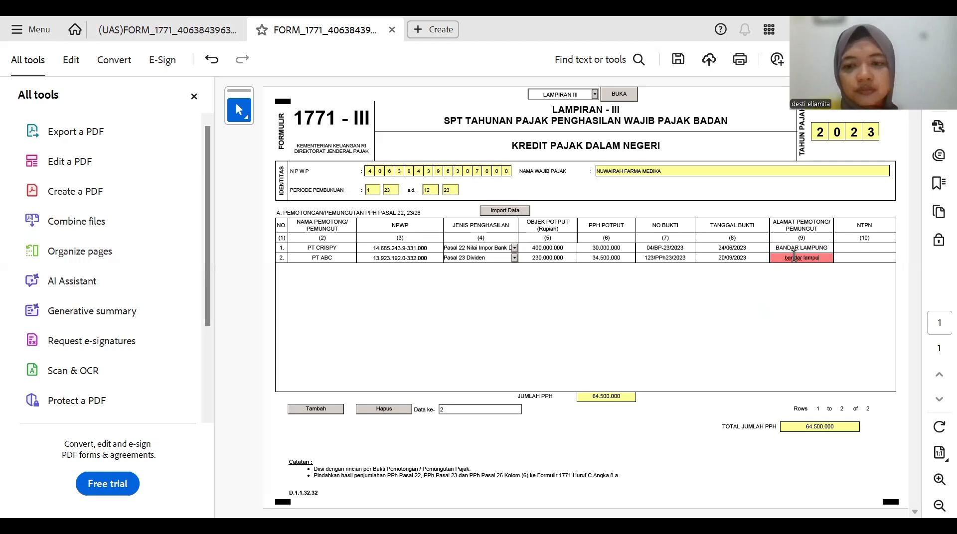
pyautogui.write('ng')
pyautogui.click(841, 250)
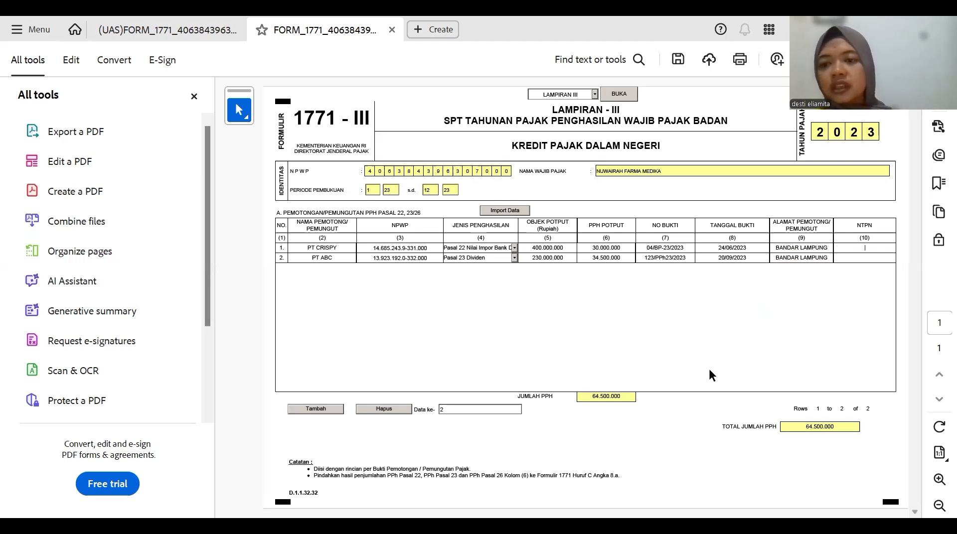
# - Add row 3 for withholder 'Pendahara kementrian' with its NPWP
pyautogui.click(295, 410)
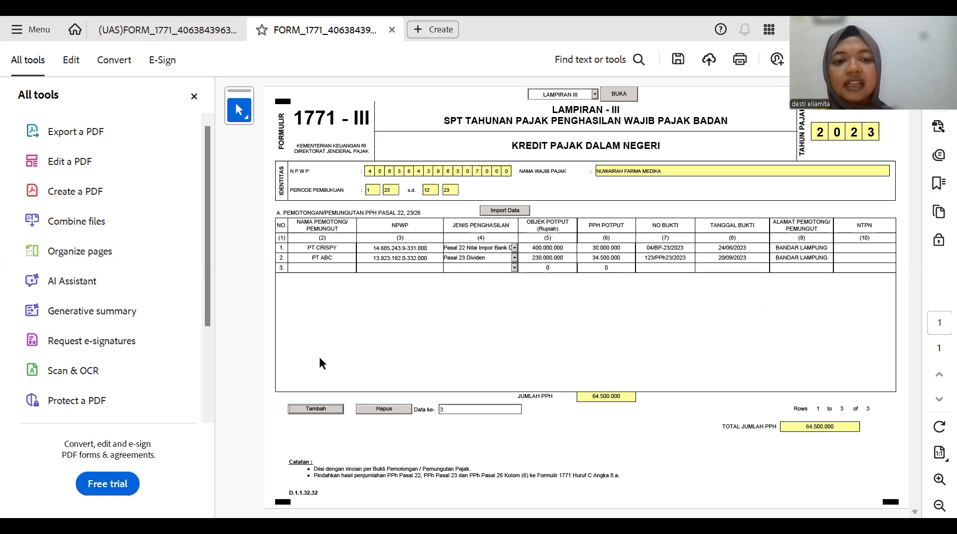
pyautogui.click(319, 267)
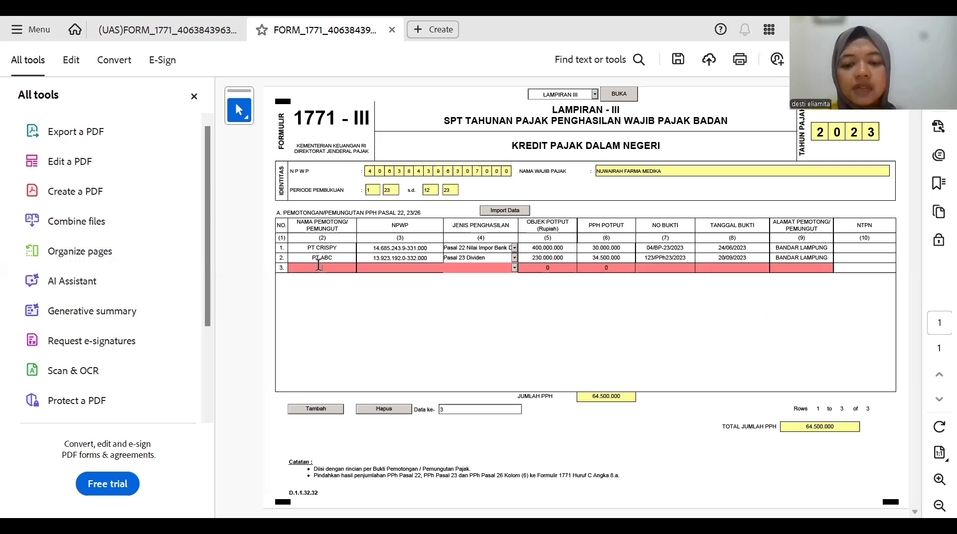
pyautogui.write('Pend')
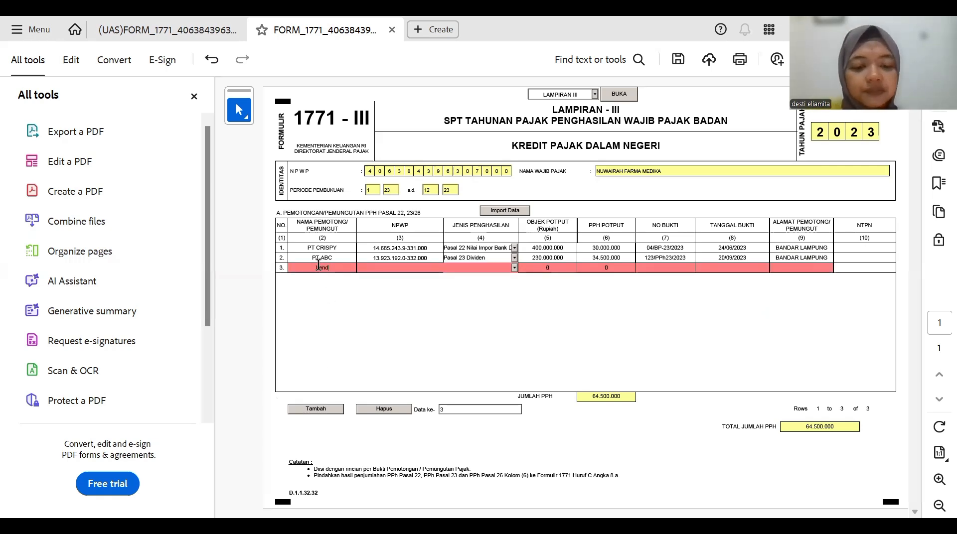
pyautogui.write('ahara keme')
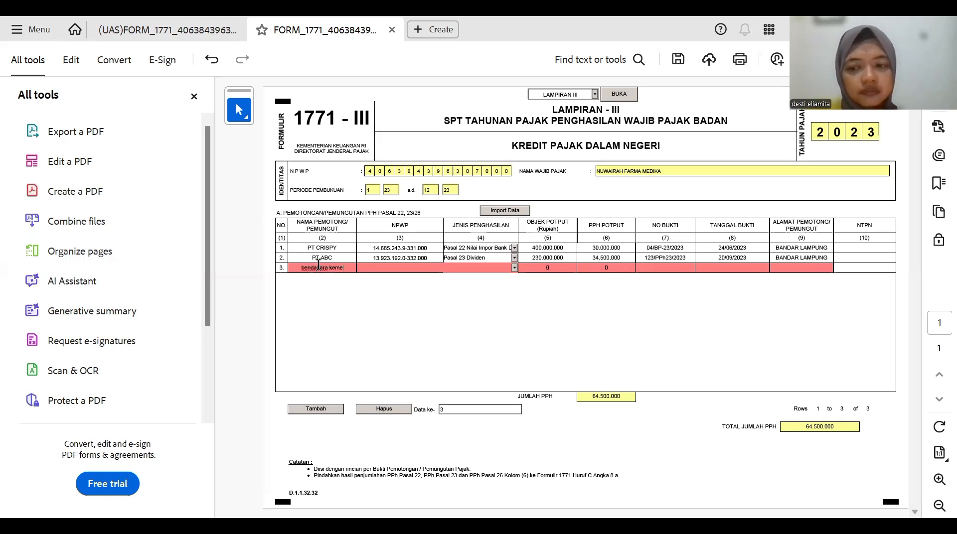
pyautogui.write('ntri')
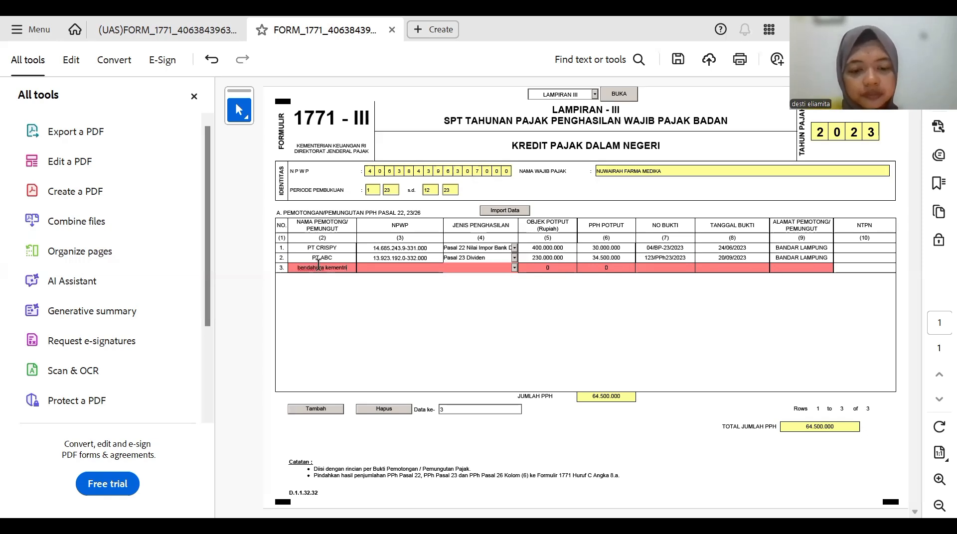
pyautogui.write('an')
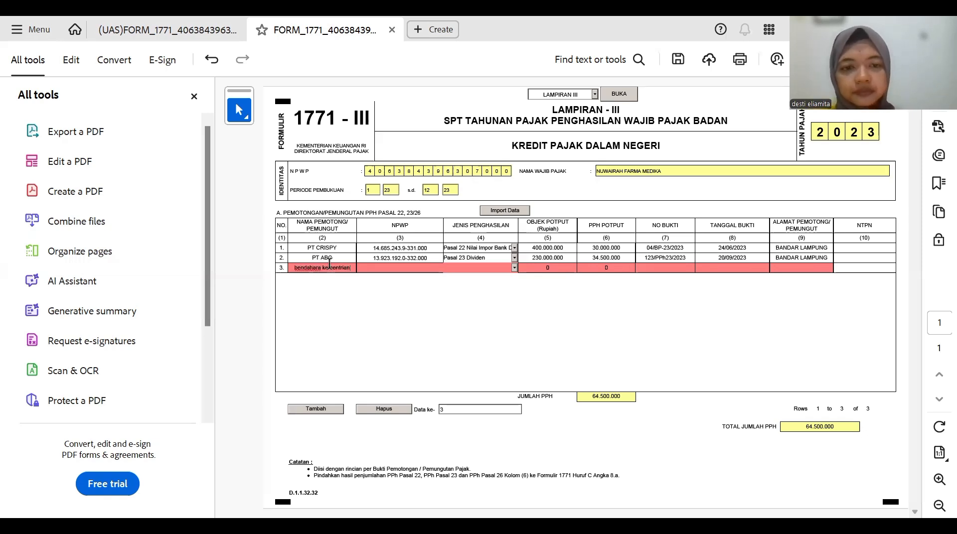
pyautogui.click(364, 270)
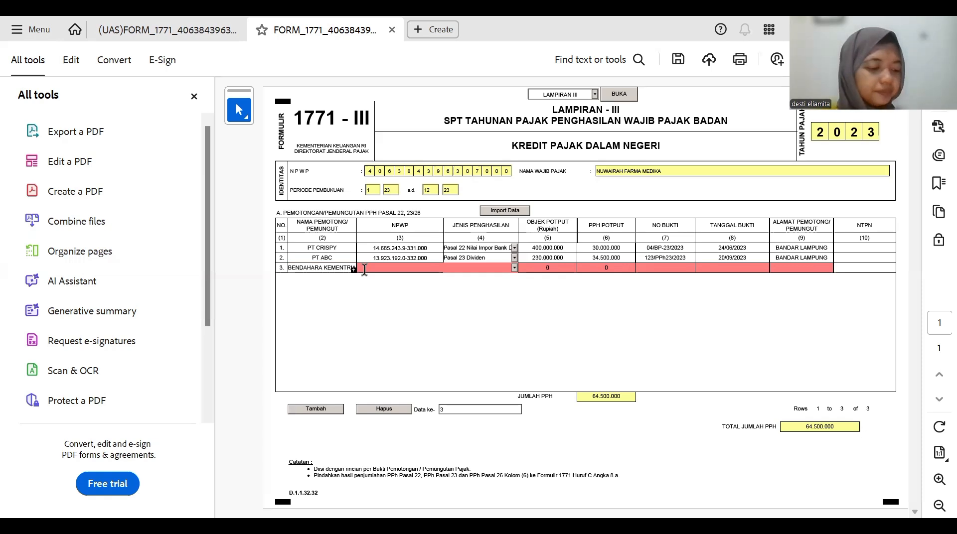
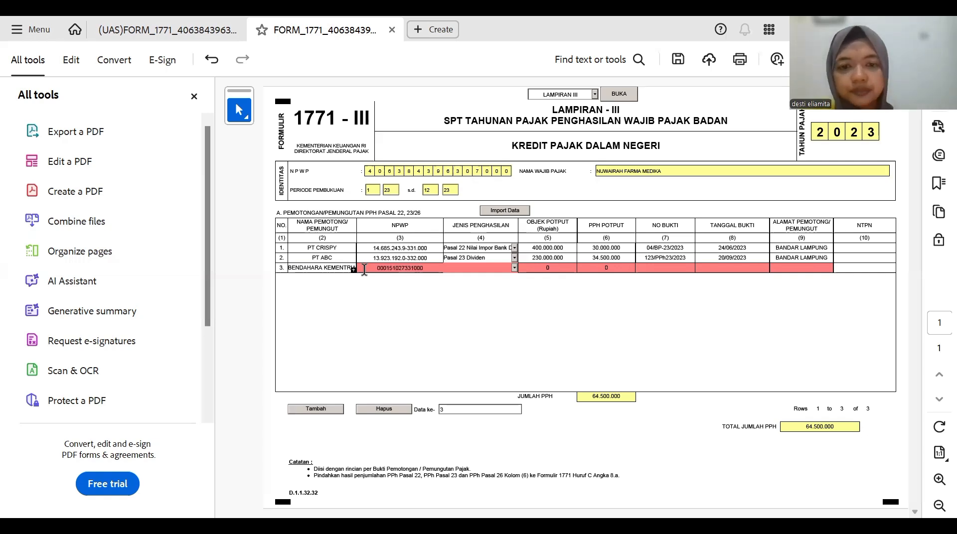
pyautogui.press('Tab')
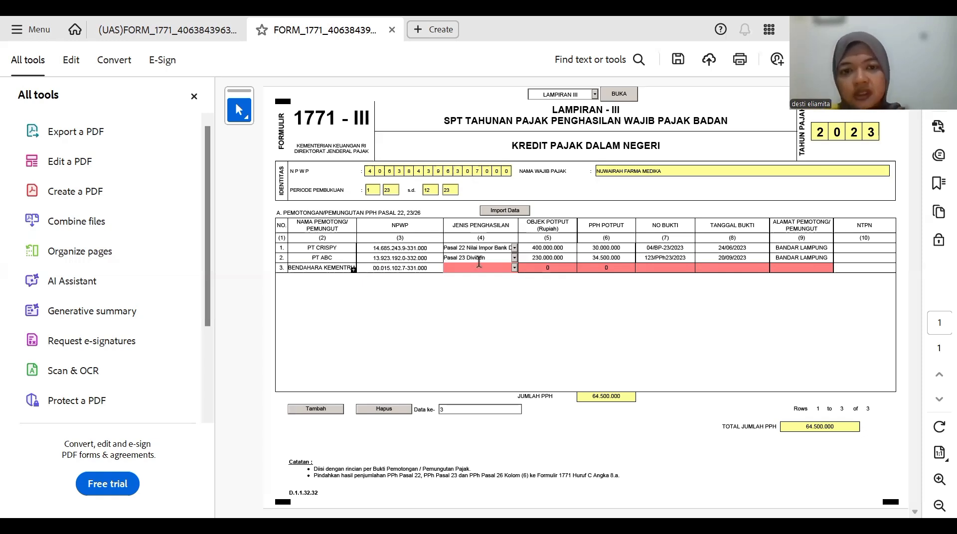
# - Give row 3 Pasal 22 income, 200.000.000 base, 3.000.000 tax and slip 14/BP-22/2023
pyautogui.click(513, 268)
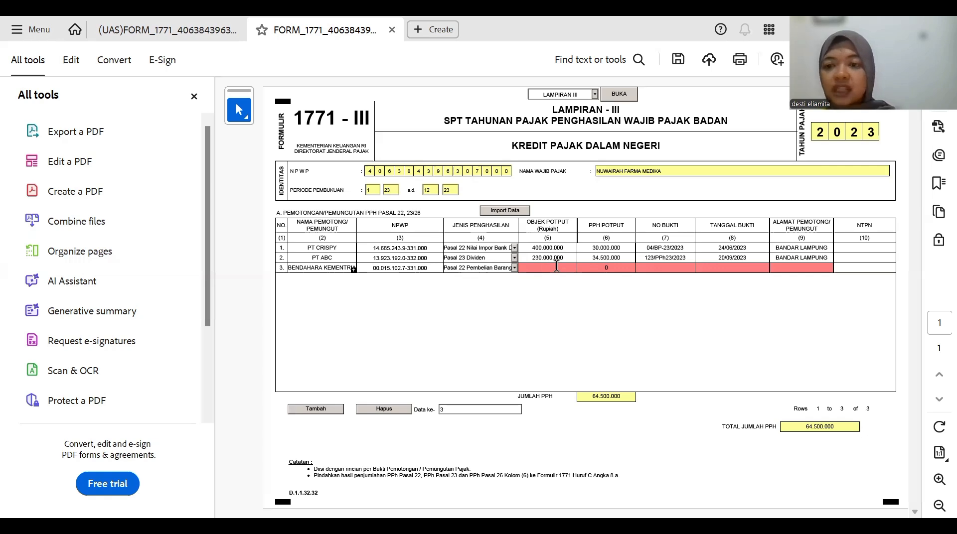
pyautogui.write('2')
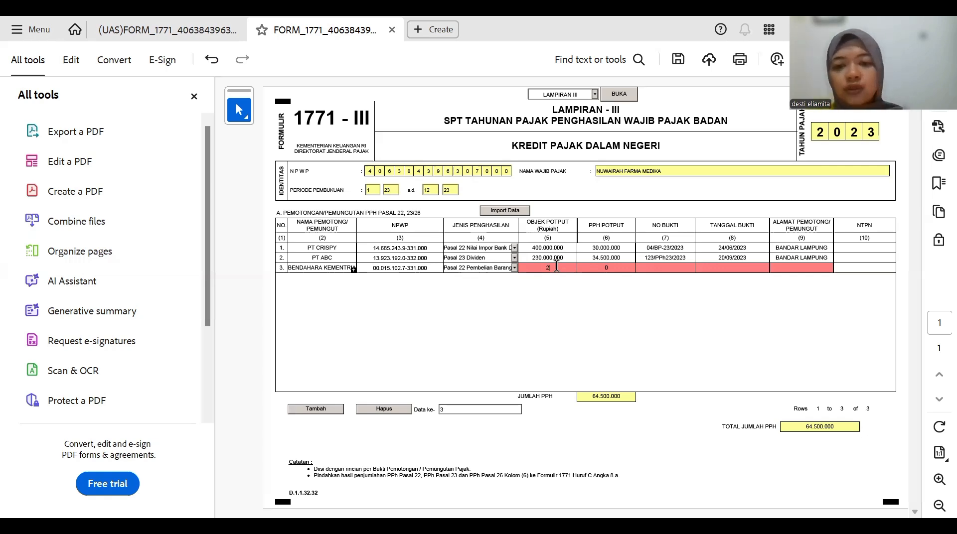
pyautogui.write('00000000')
pyautogui.press('Tab')
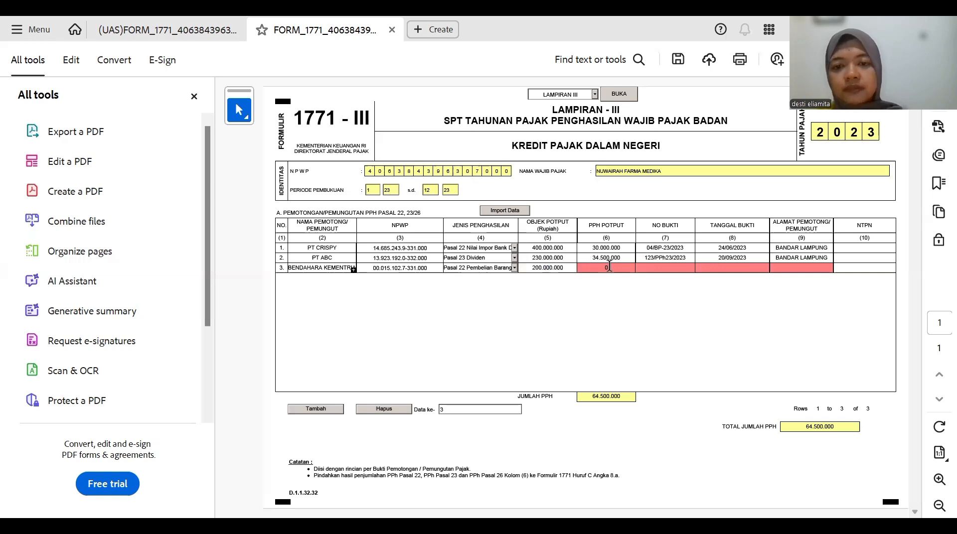
pyautogui.write('3000000')
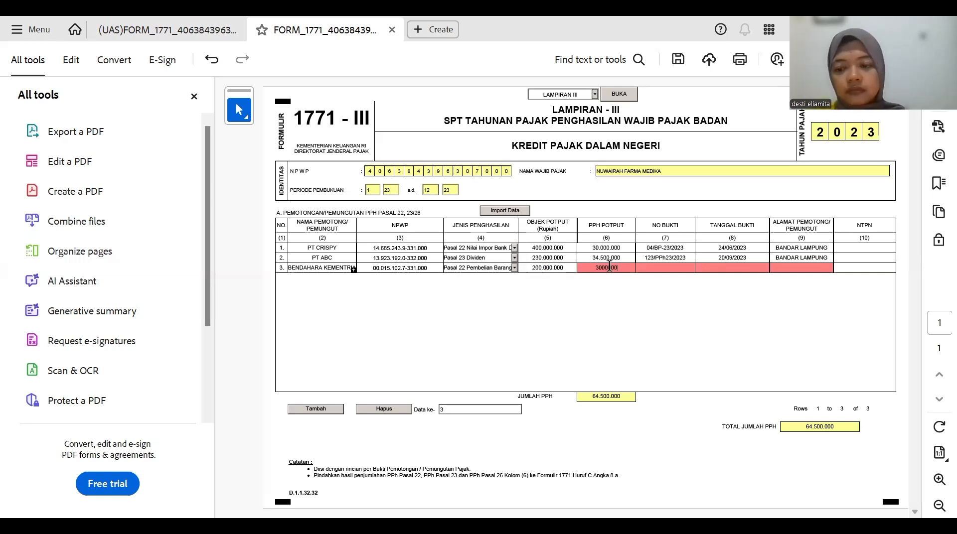
pyautogui.click(660, 271)
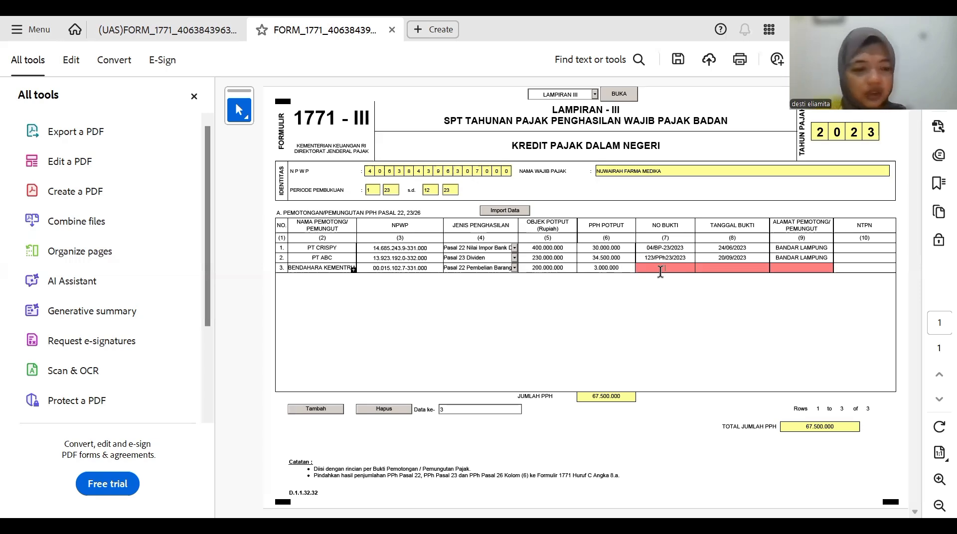
pyautogui.write('14')
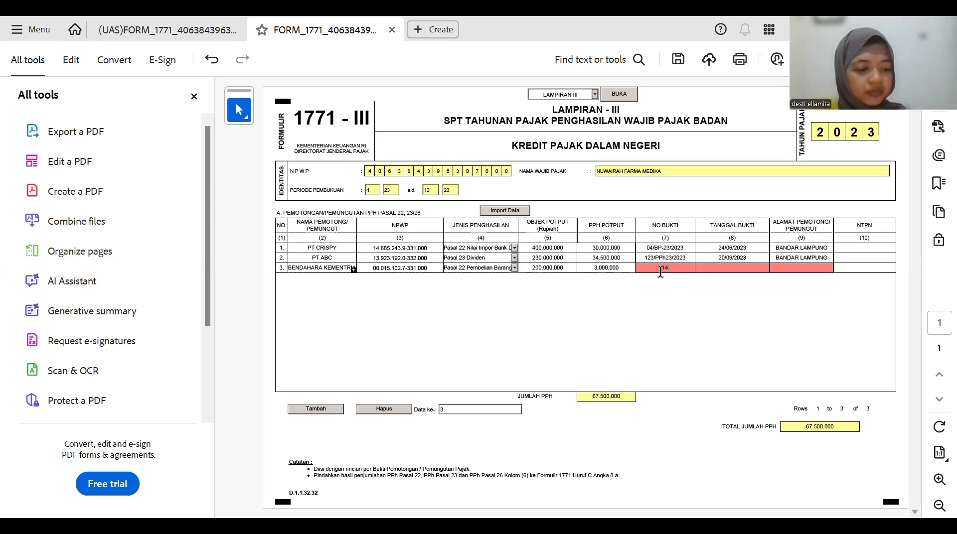
pyautogui.write('/')
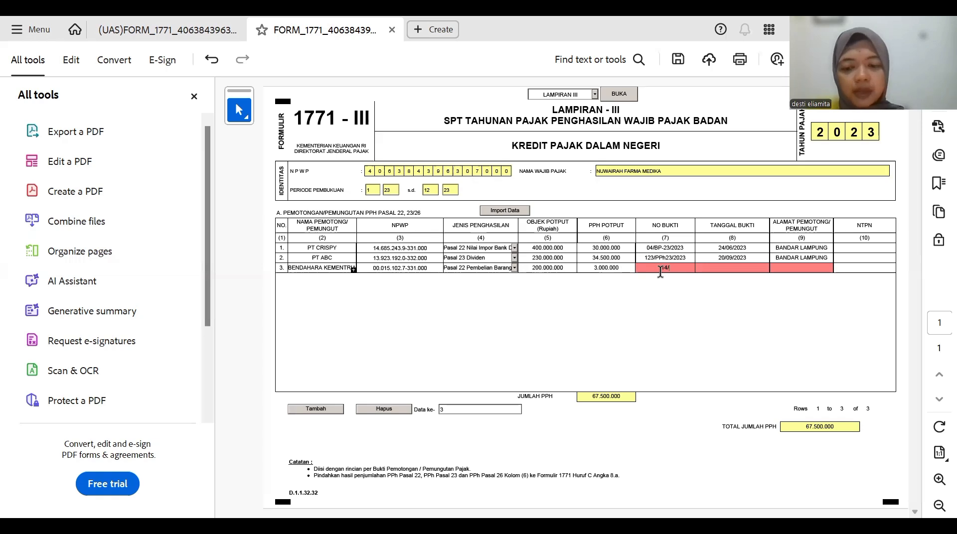
pyautogui.write('BP')
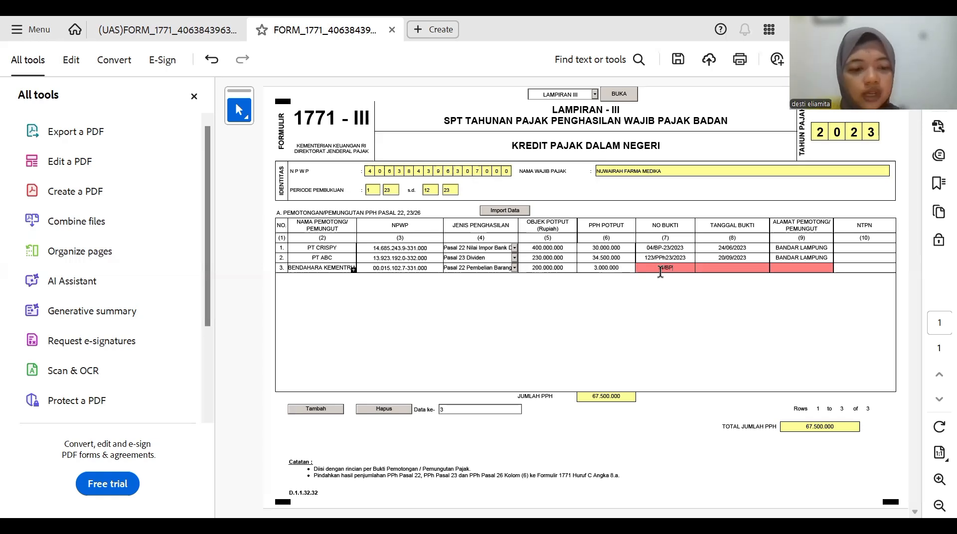
pyautogui.write('-22/2')
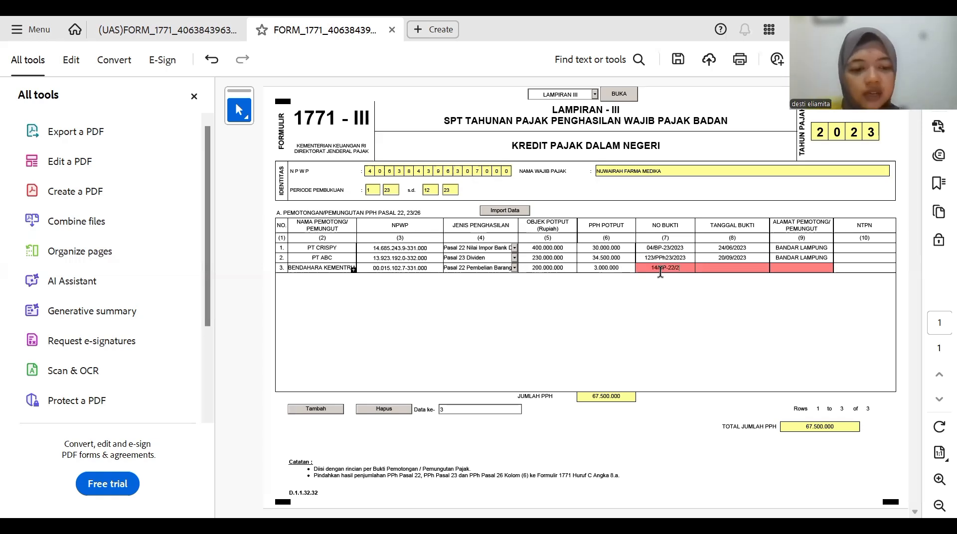
pyautogui.write('023')
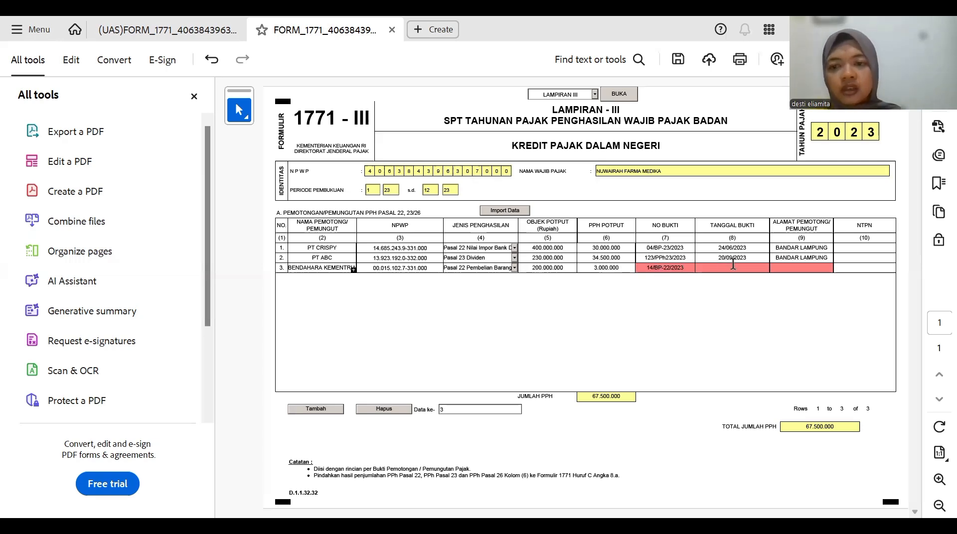
# - Set row 3's proof date (TANGGAL BUKTI) to 10 December 2023 using the date picker
pyautogui.click(778, 269)
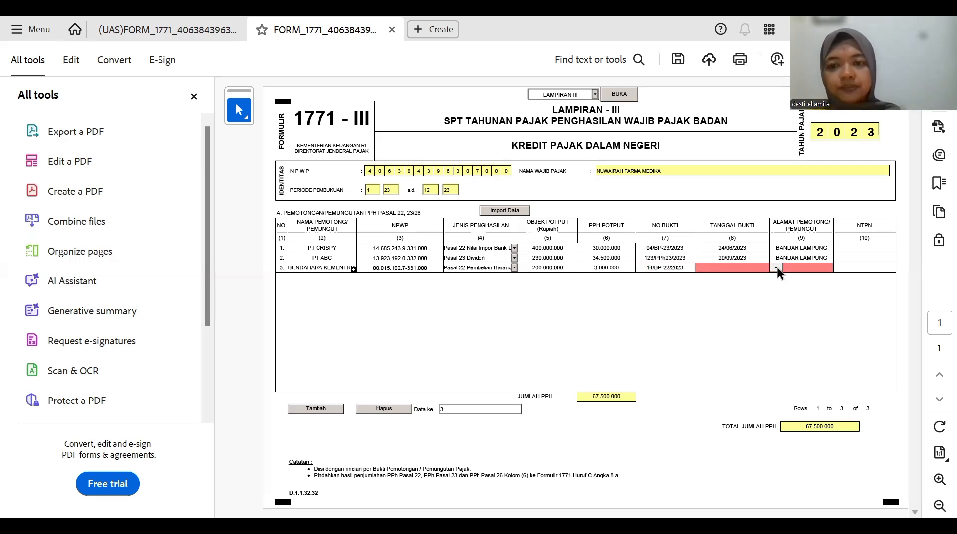
pyautogui.click(777, 270)
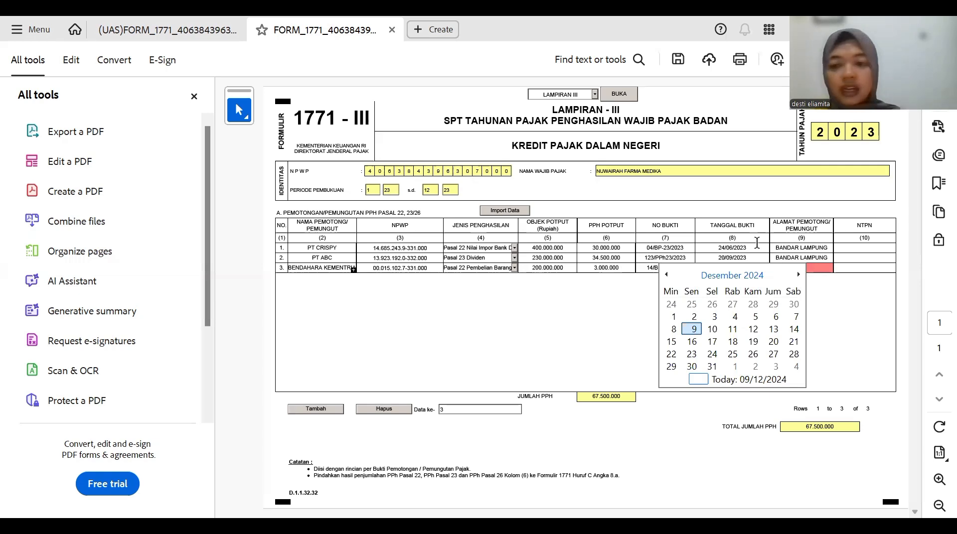
pyautogui.click(752, 277)
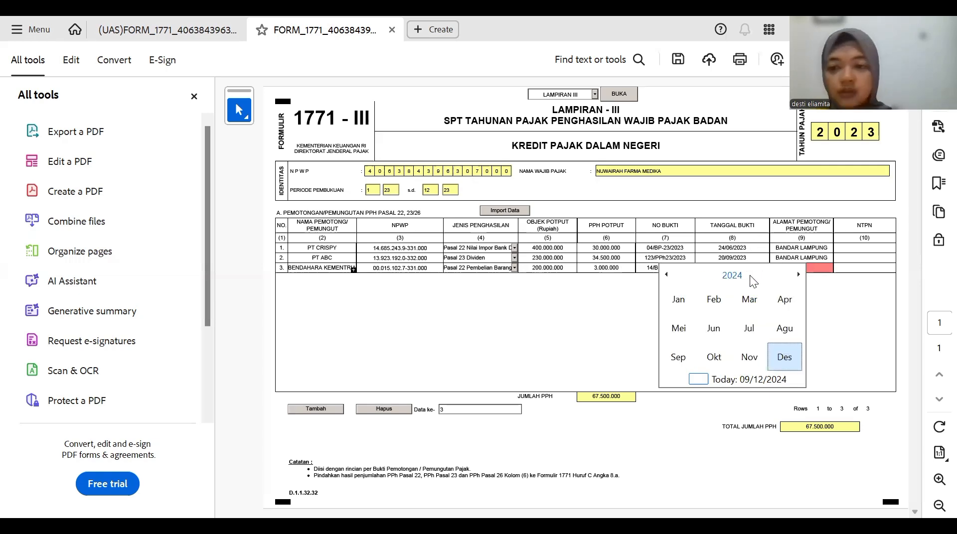
pyautogui.click(736, 278)
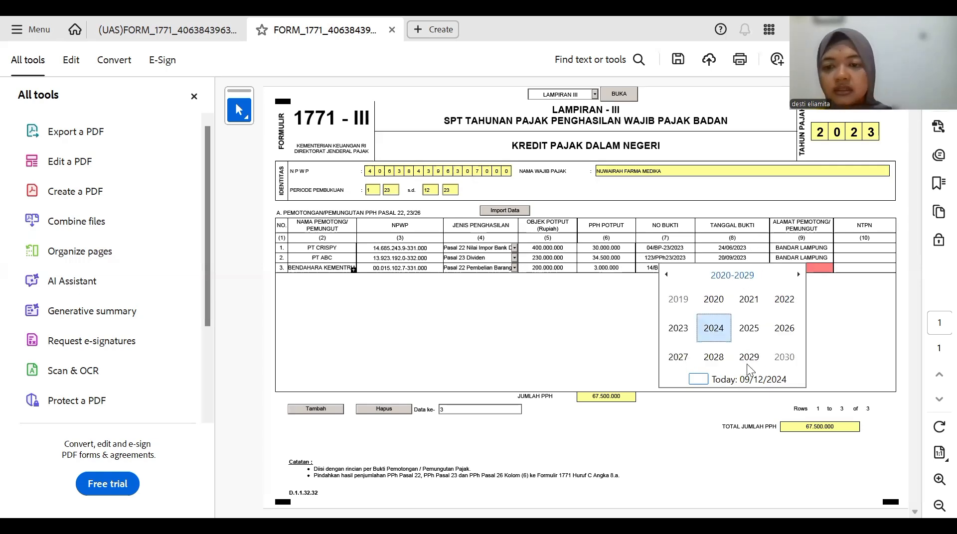
pyautogui.click(686, 327)
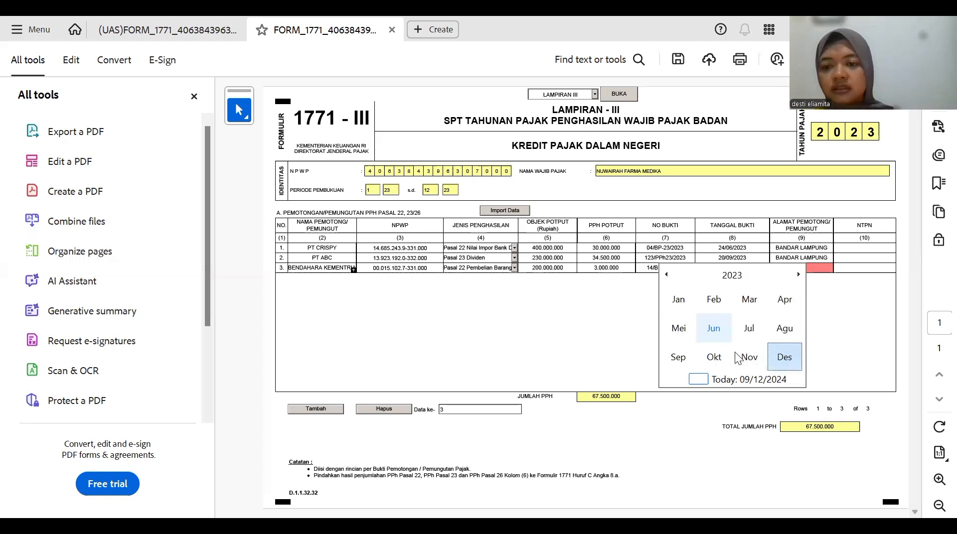
pyautogui.click(784, 359)
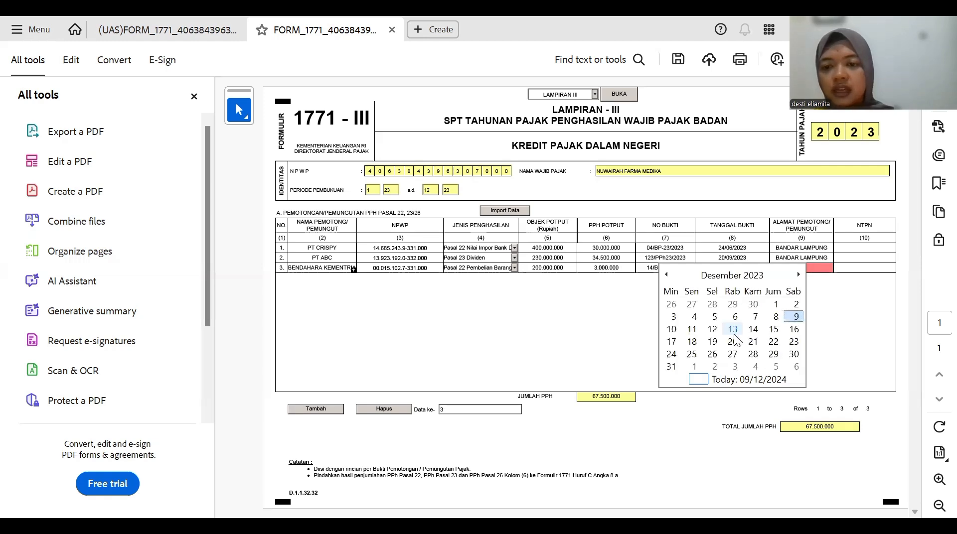
pyautogui.click(671, 329)
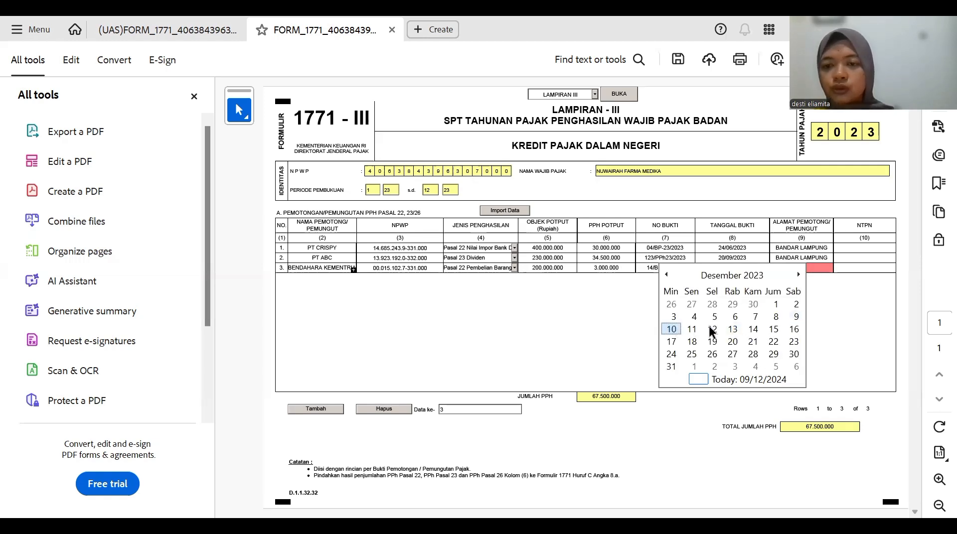
# - Enter BANDAR LAMPUNG as row 3's withholder address
pyautogui.click(789, 267)
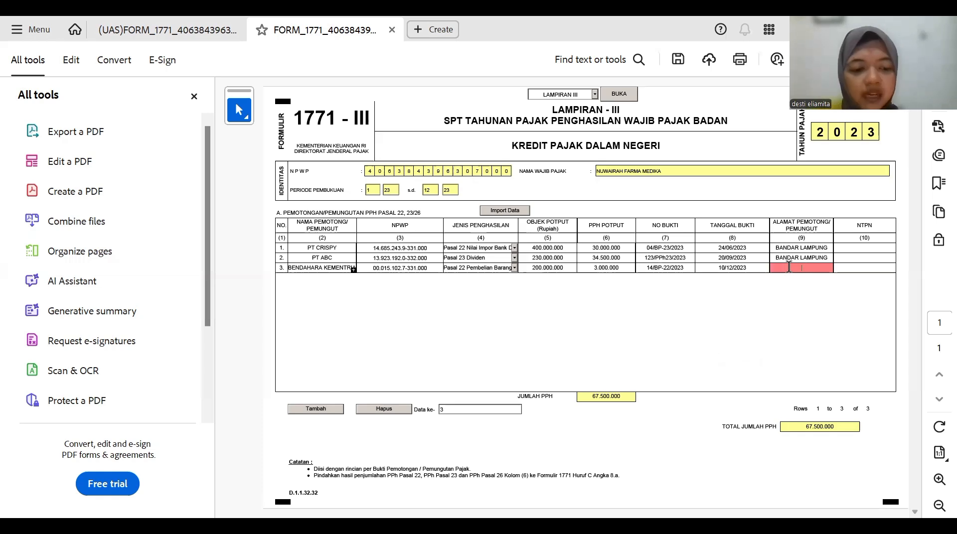
pyautogui.write('BANDAR')
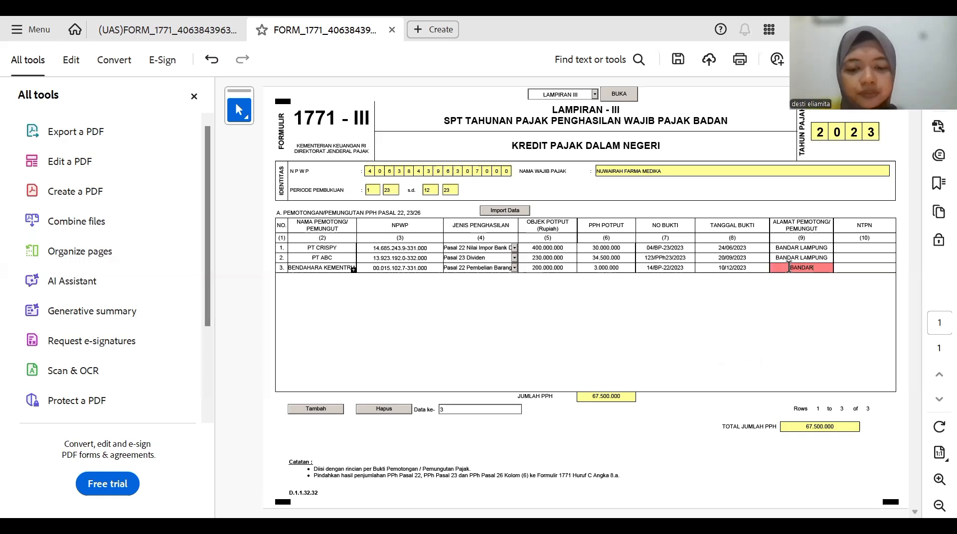
pyautogui.write(' LAMPUNG')
pyautogui.click(789, 297)
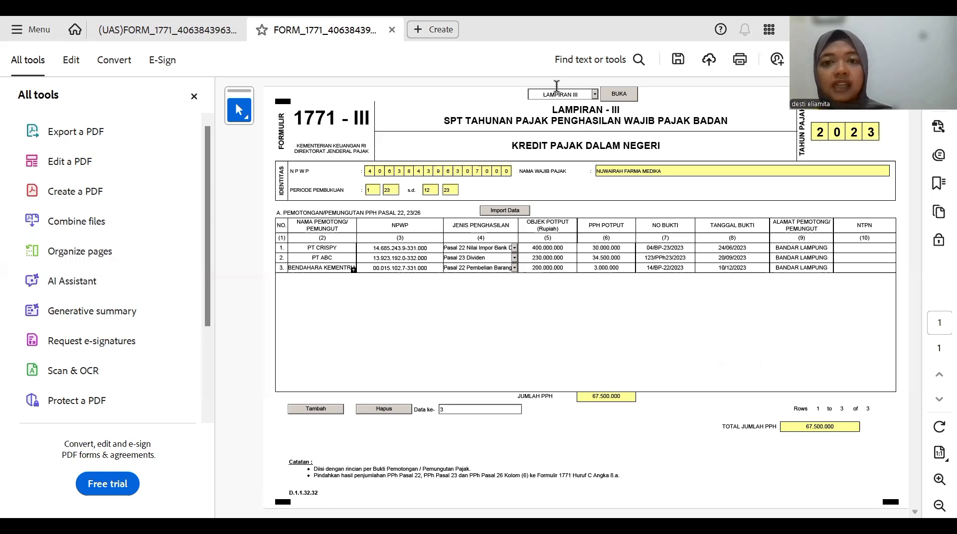
# - Switch the form to the LAMPIRAN II attachment, then go over to the Excel workbook
pyautogui.click(594, 94)
pyautogui.click(569, 123)
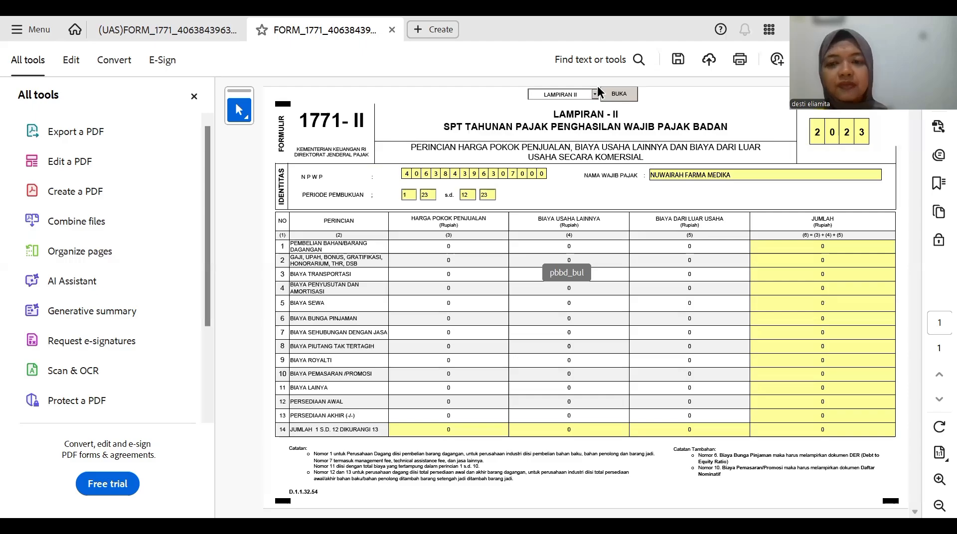
pyautogui.hotkey('alt', 'Tab')
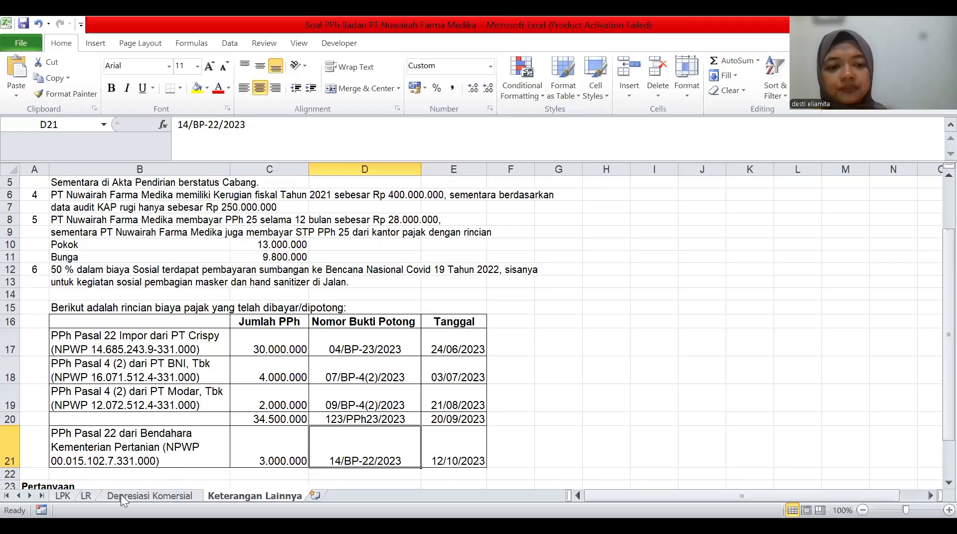
# - Review the HARGA POKOK PENJUALAN figures on the LR sheet, then return to Acrobat
pyautogui.click(88, 497)
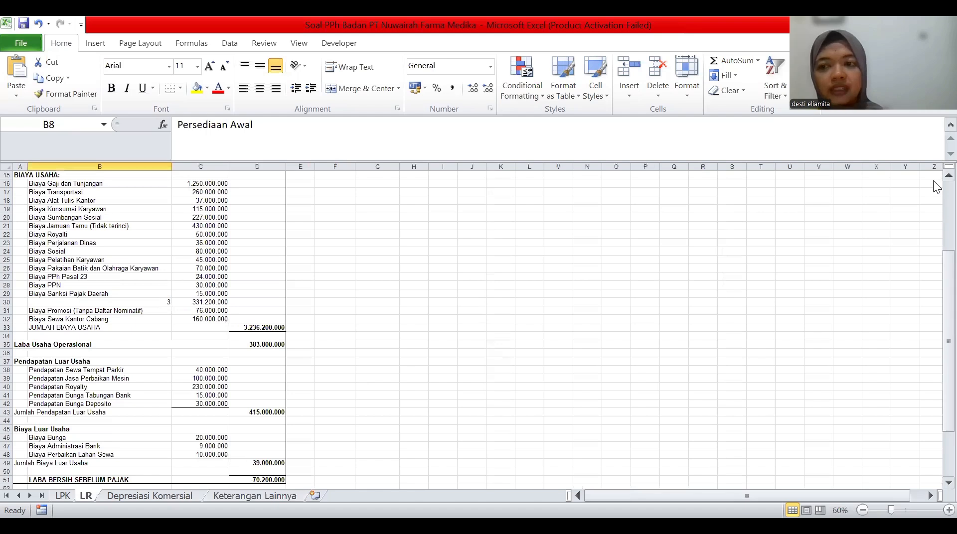
pyautogui.scroll(1, 935, 185)
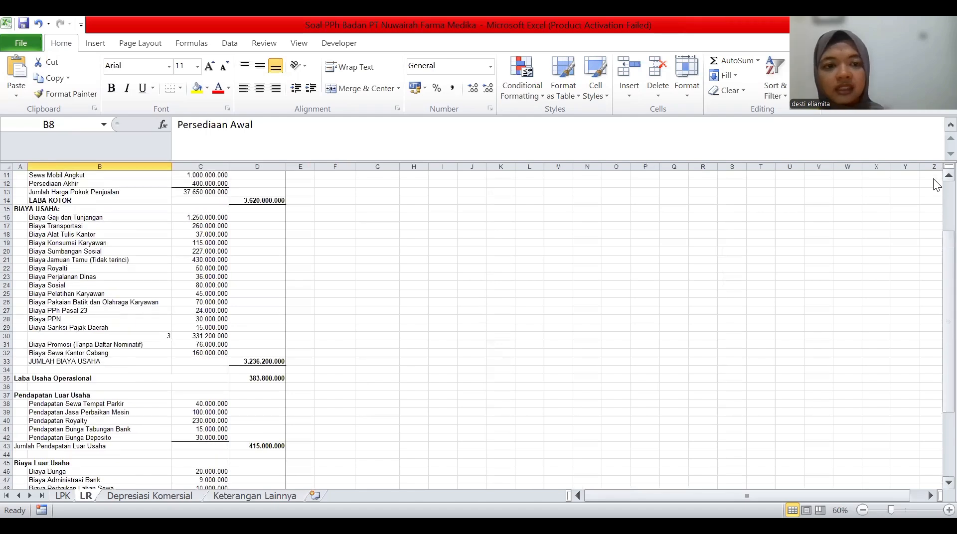
pyautogui.scroll(3, 934, 186)
pyautogui.scroll(1, 350, 445)
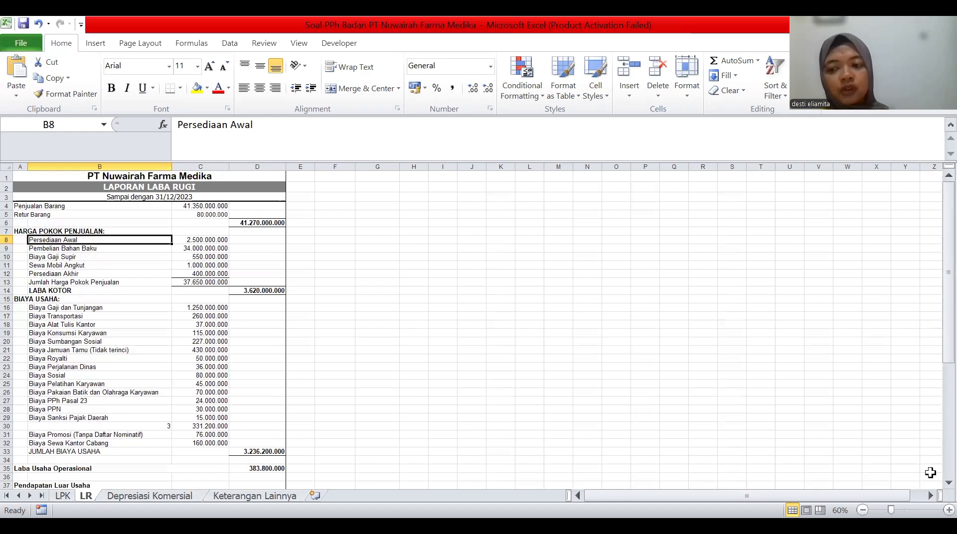
pyautogui.scroll(-1, 933, 482)
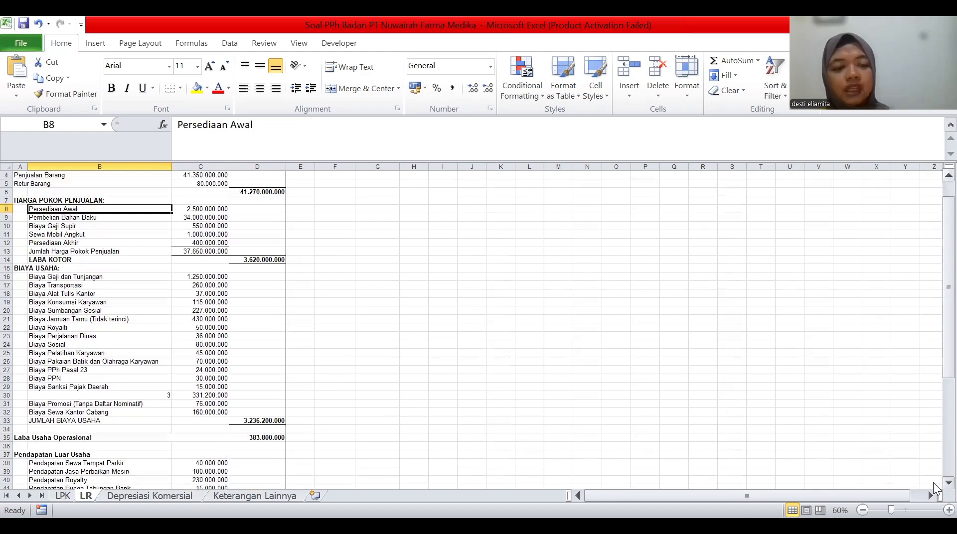
pyautogui.scroll(-3, 933, 482)
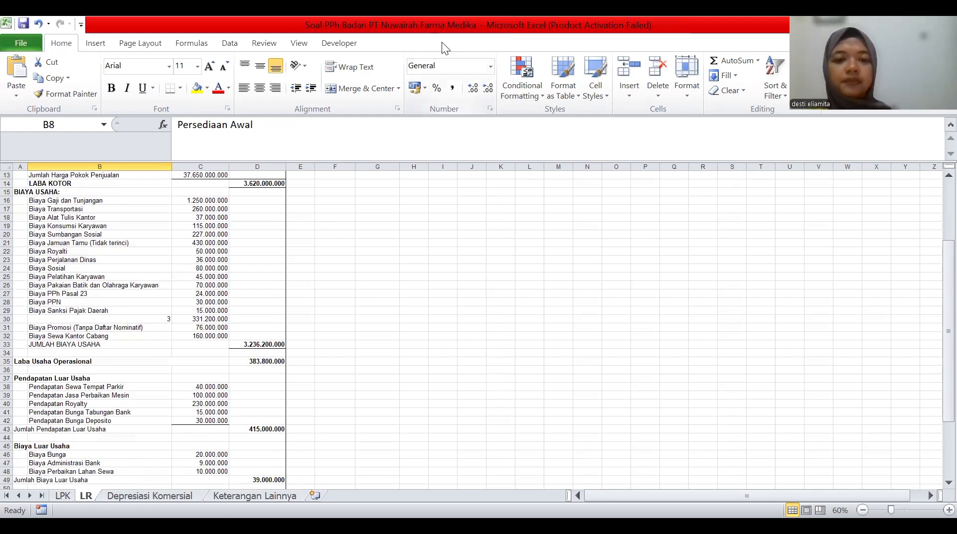
pyautogui.hotkey('alt', 'Tab')
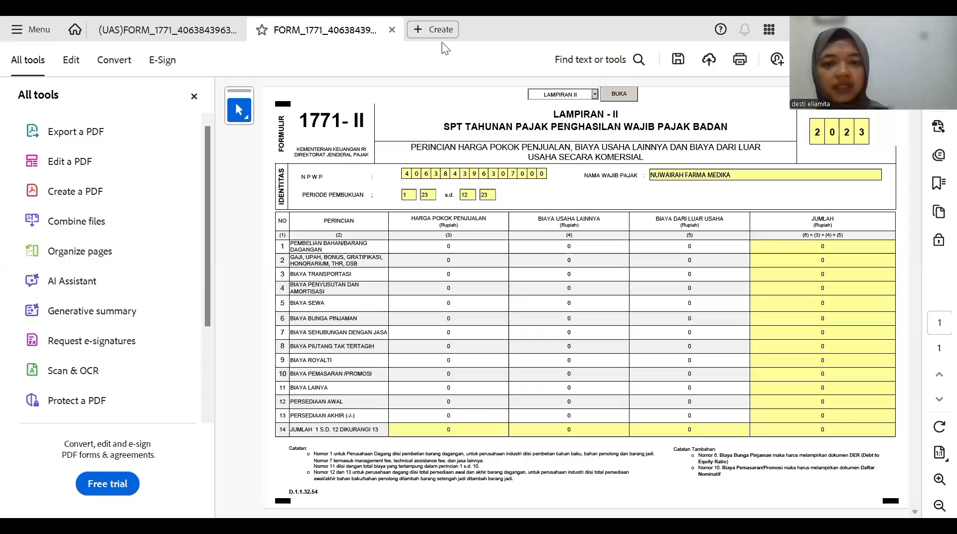
# - Enter purchases 34.000.000.000, wages 550.000.000 and rent 1.000.000.000 in rows 1, 2 and 5
pyautogui.click(445, 250)
pyautogui.write('40000000')
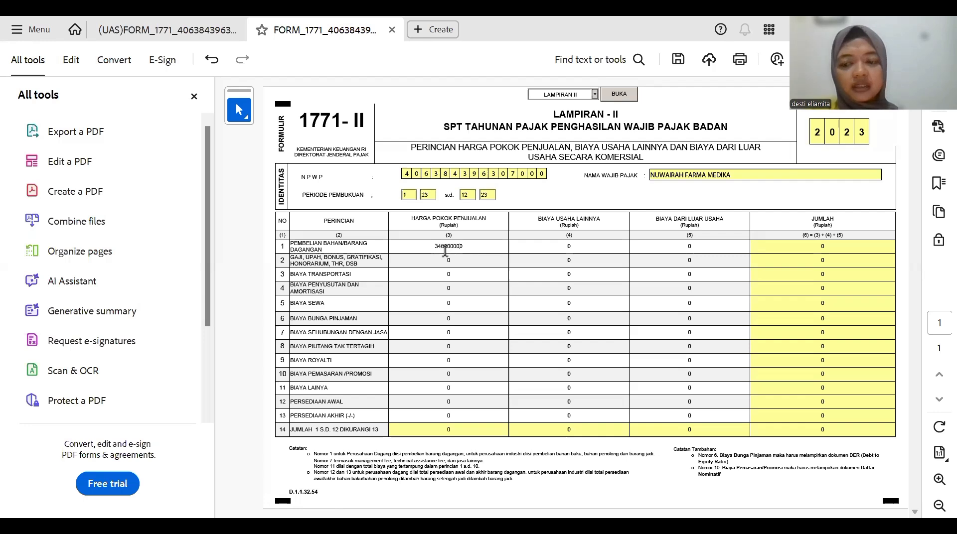
pyautogui.press('Return')
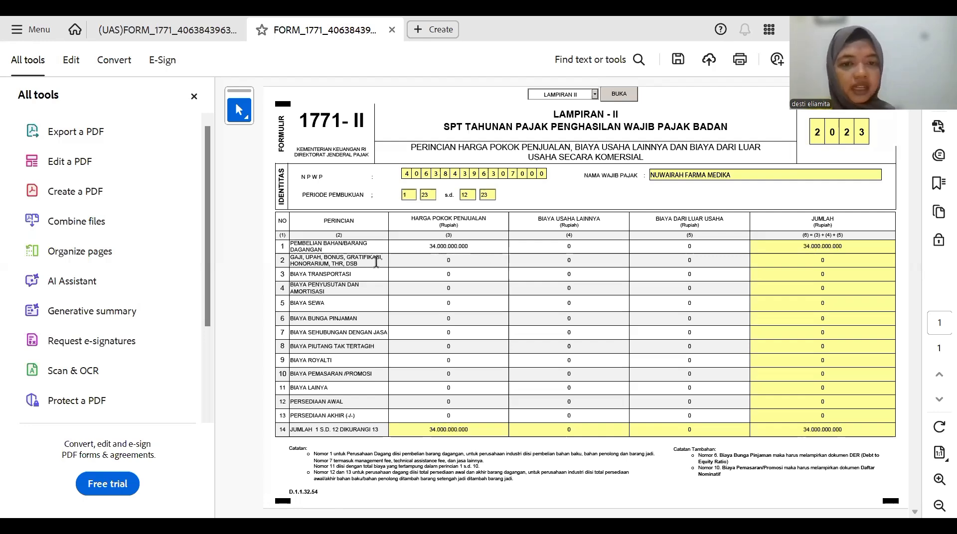
pyautogui.click(430, 262)
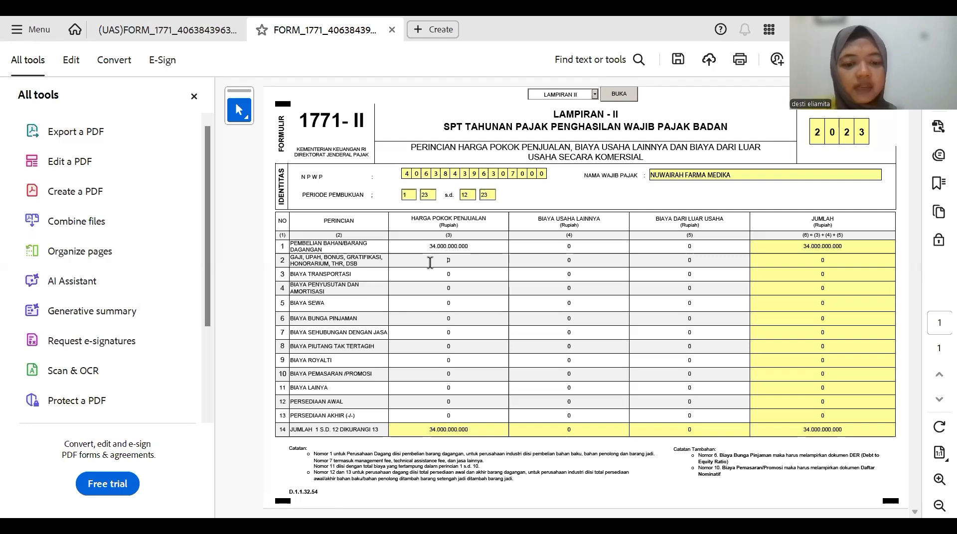
pyautogui.write('5500000')
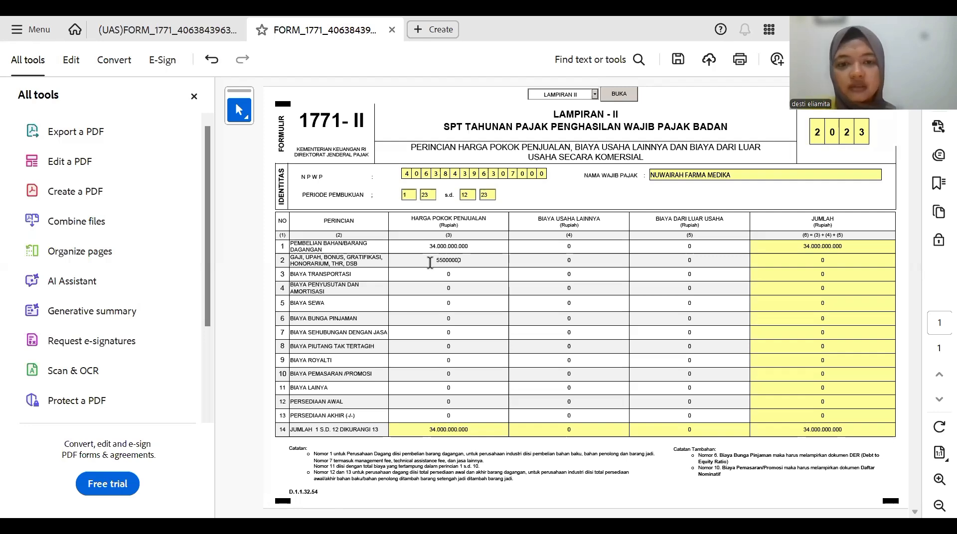
pyautogui.press('Return')
pyautogui.click(467, 261)
pyautogui.write('0')
pyautogui.press('Return')
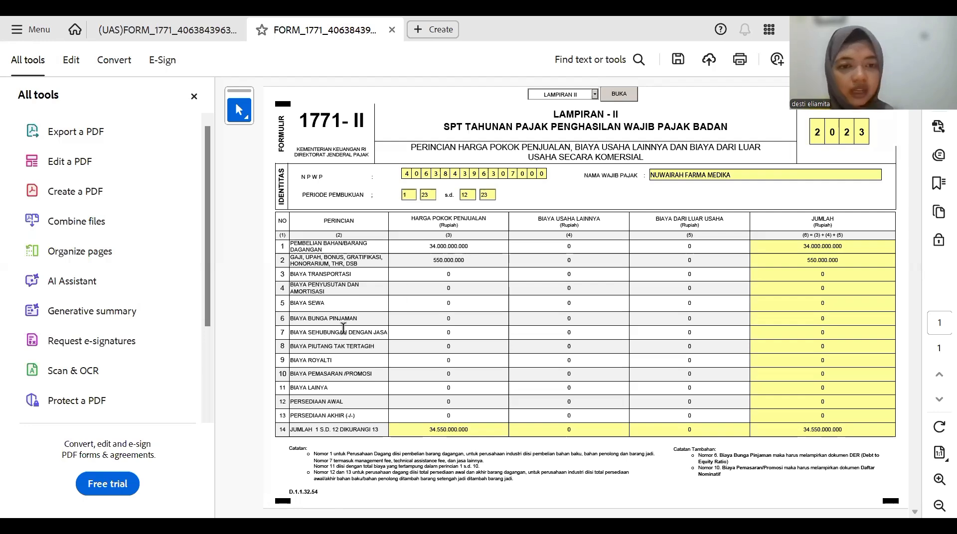
pyautogui.click(445, 300)
pyautogui.write('1000000000')
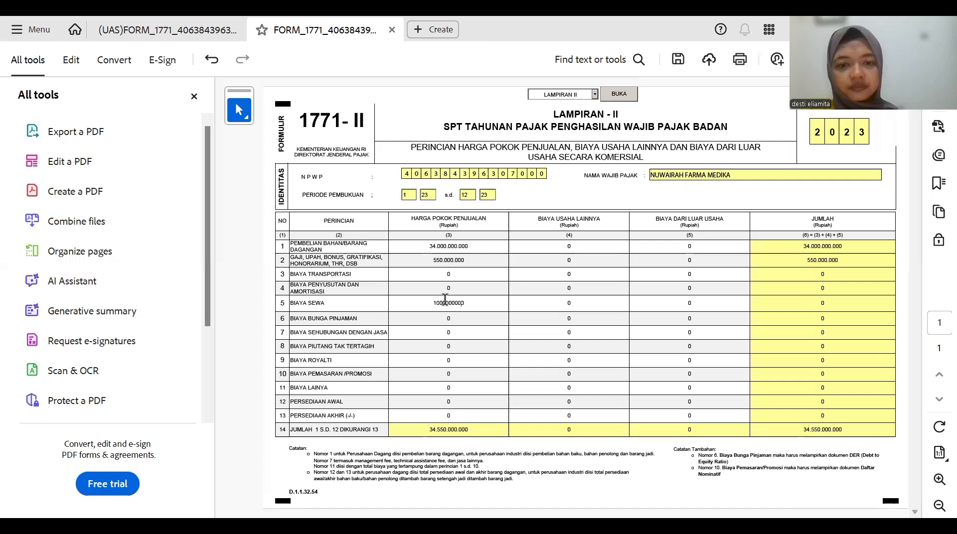
pyautogui.press('Return')
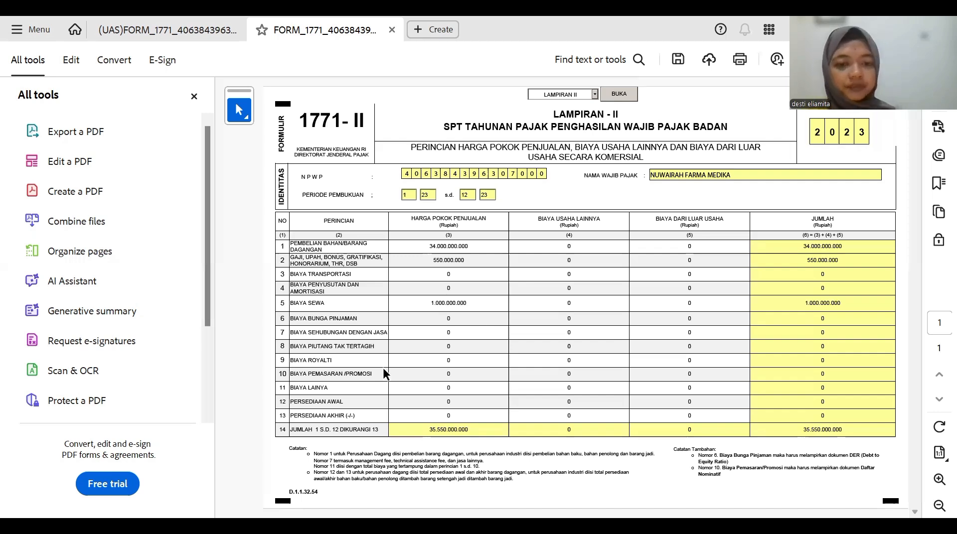
# - Enter opening inventory 2.500.000.000 and closing inventory 400.000.000 in rows 12 and 13
pyautogui.click(440, 401)
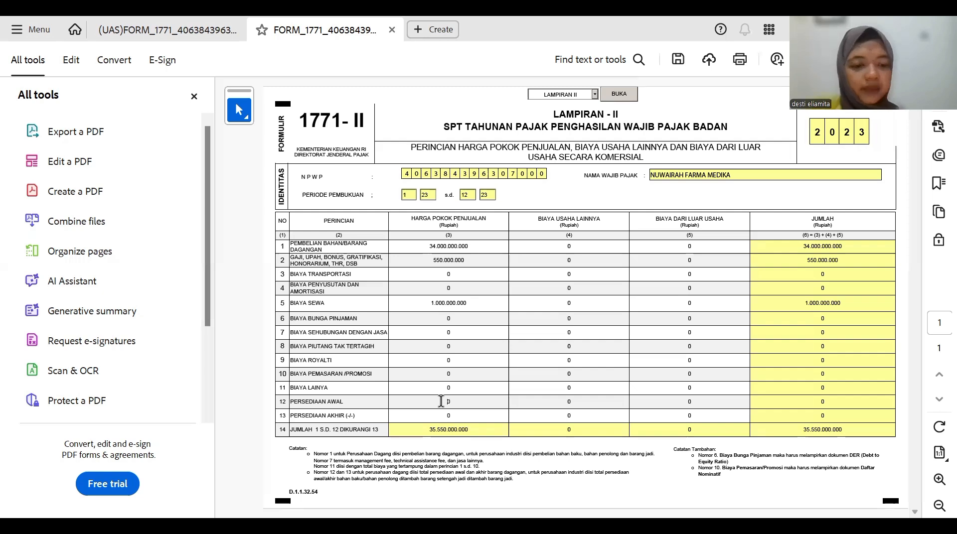
pyautogui.write('2500000000')
pyautogui.press('Return')
pyautogui.write('00')
pyautogui.press('Return')
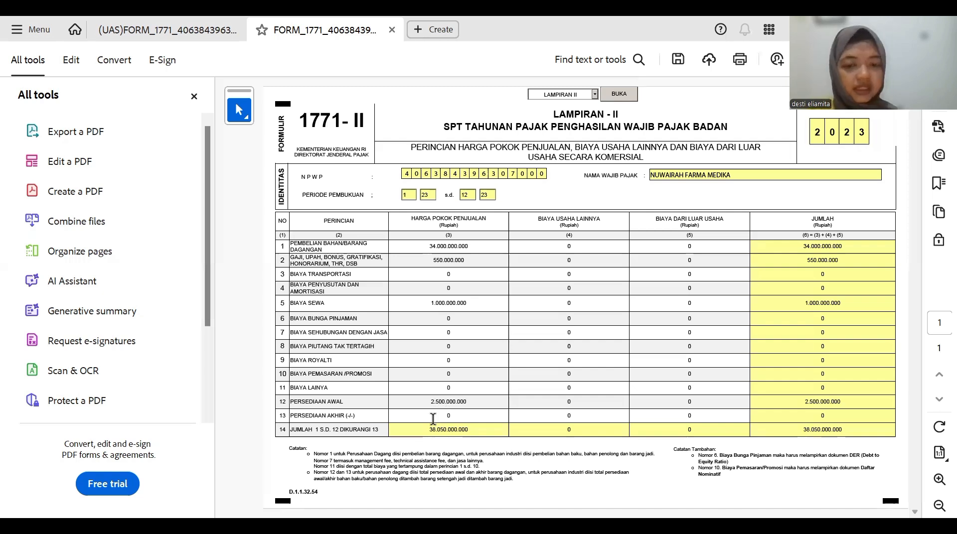
pyautogui.click(432, 419)
pyautogui.write('400000')
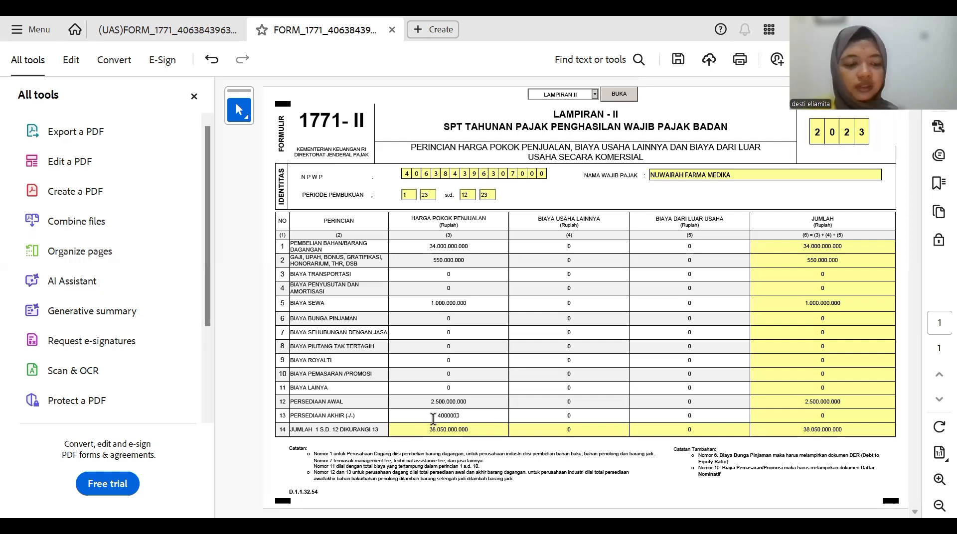
pyautogui.write('00')
pyautogui.press('Return')
pyautogui.click(462, 416)
pyautogui.press('Return')
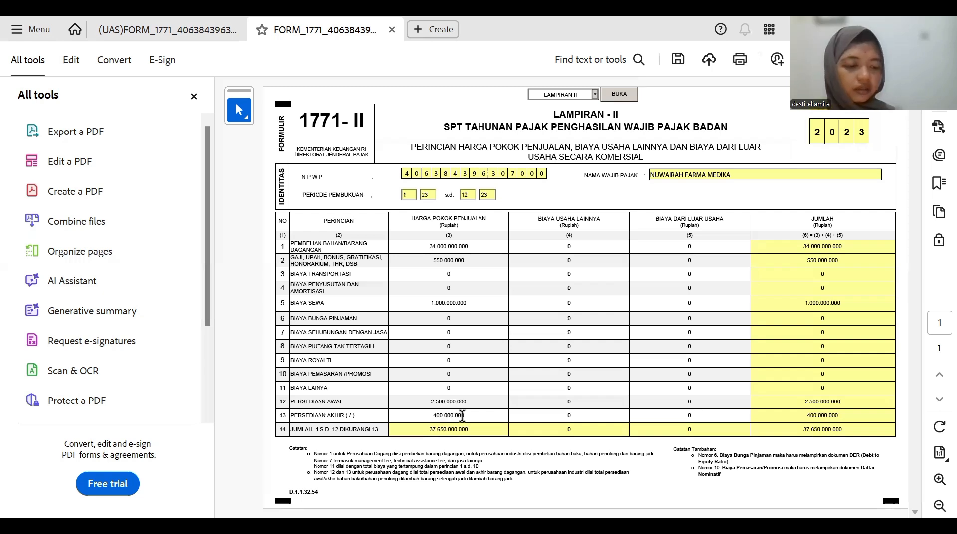
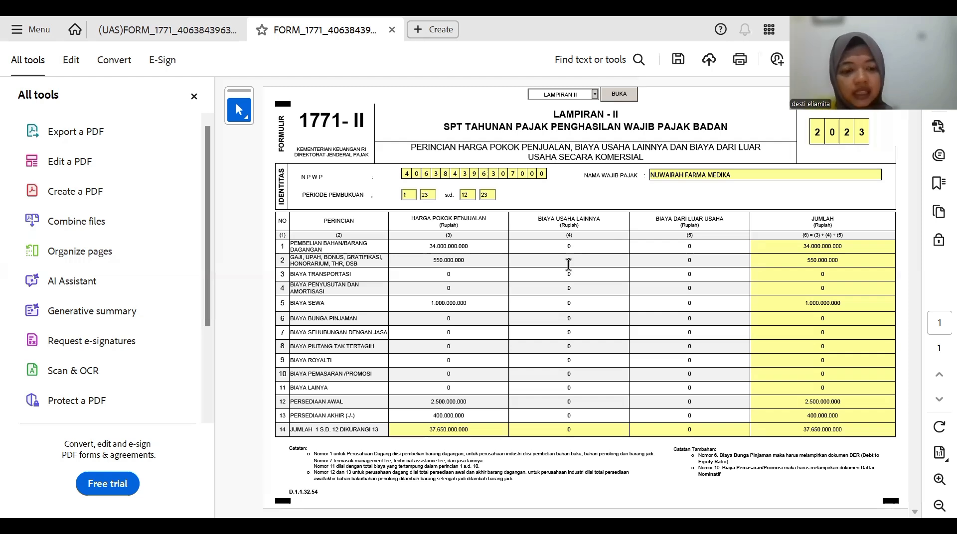
# - Enter 1.250.000.000 in row 2 and 260.000.000 transport in row 3 of Biaya Usaha Lainnya
pyautogui.write('00')
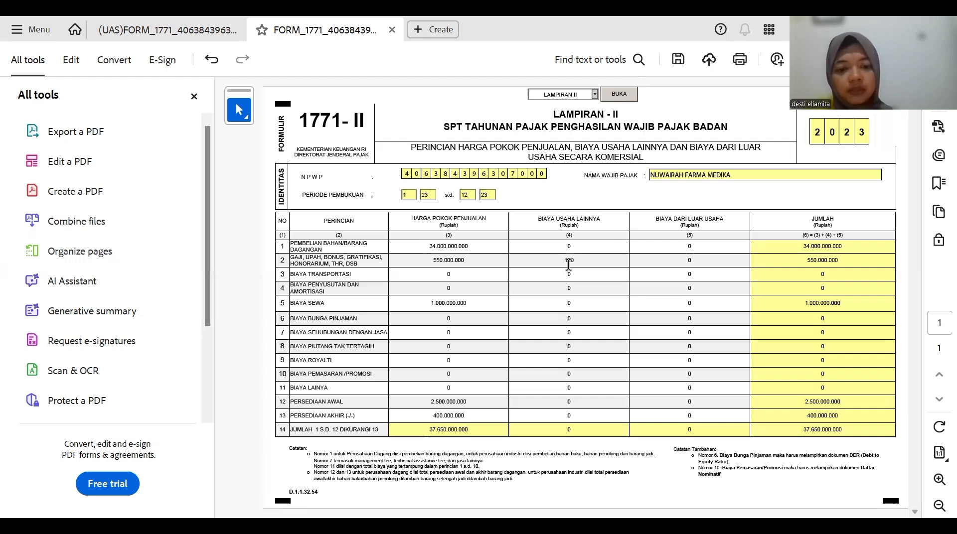
pyautogui.write('0')
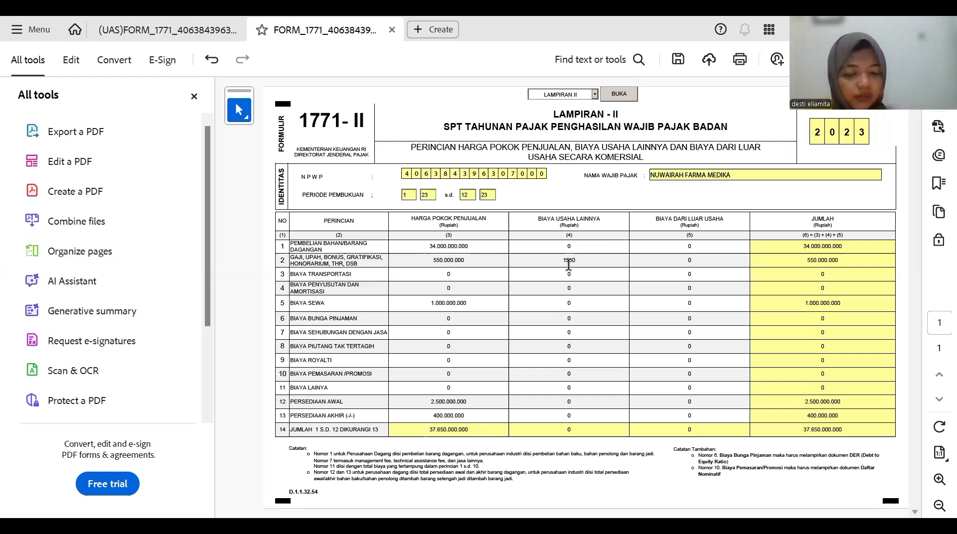
pyautogui.write('000.000')
pyautogui.press('Return')
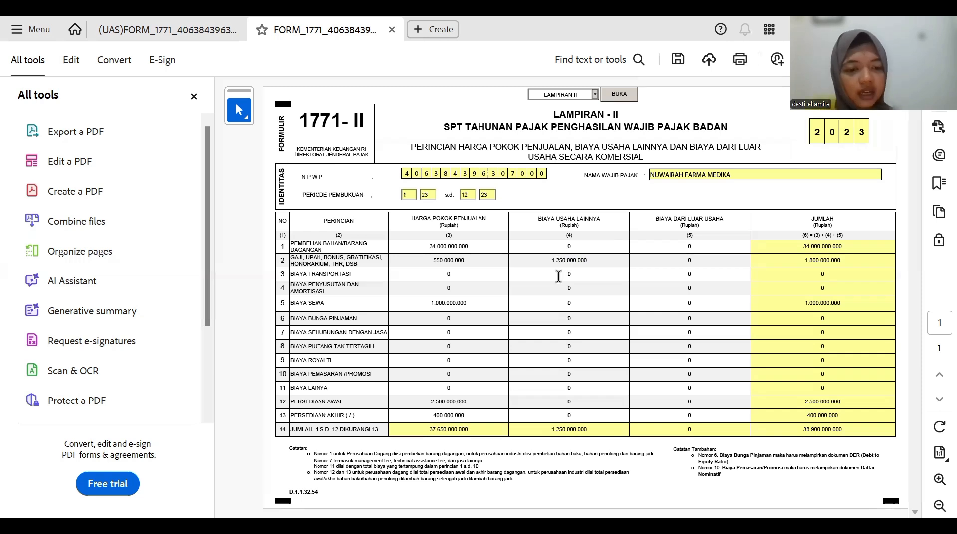
pyautogui.write('2')
pyautogui.write('60.000.00')
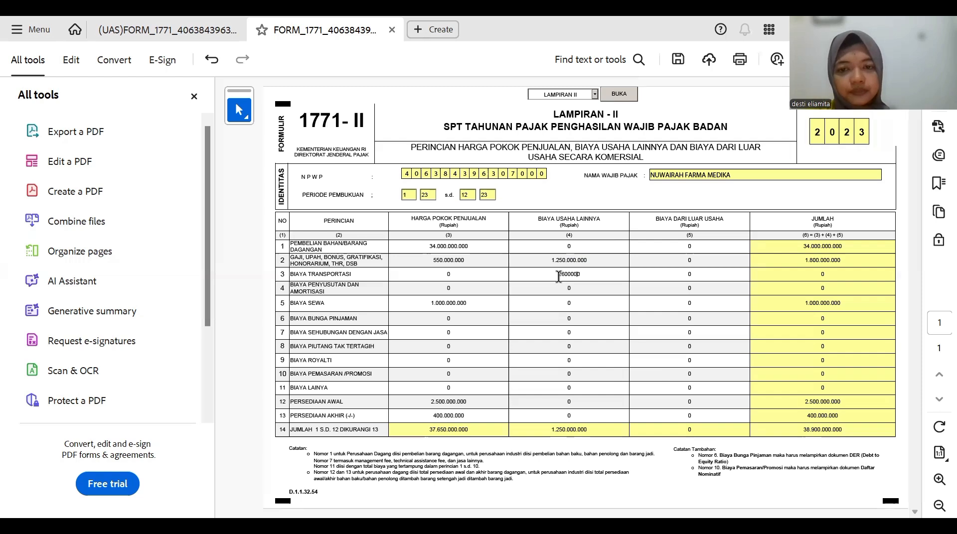
pyautogui.press('Return')
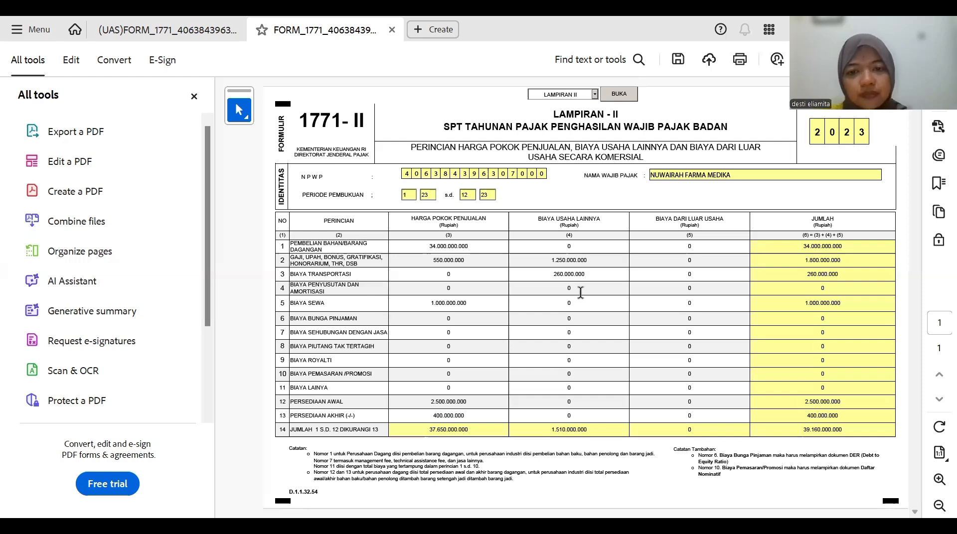
# - Set row 4 depreciation expense to 331.200.000.000
pyautogui.write('33')
pyautogui.write('10')
pyautogui.write('00')
pyautogui.write('00000')
pyautogui.press('Return')
pyautogui.click(596, 289)
pyautogui.press('BackSpace')
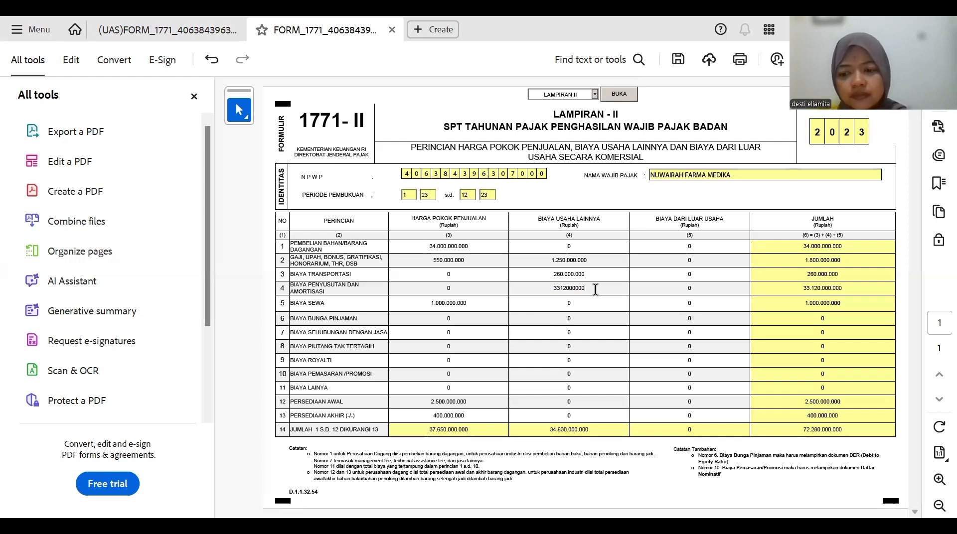
pyautogui.press('Return')
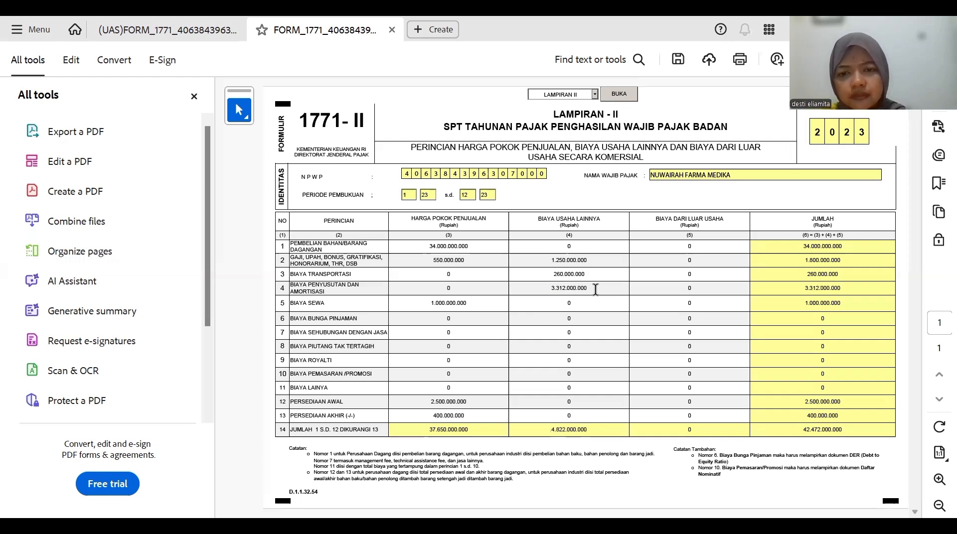
pyautogui.click(585, 290)
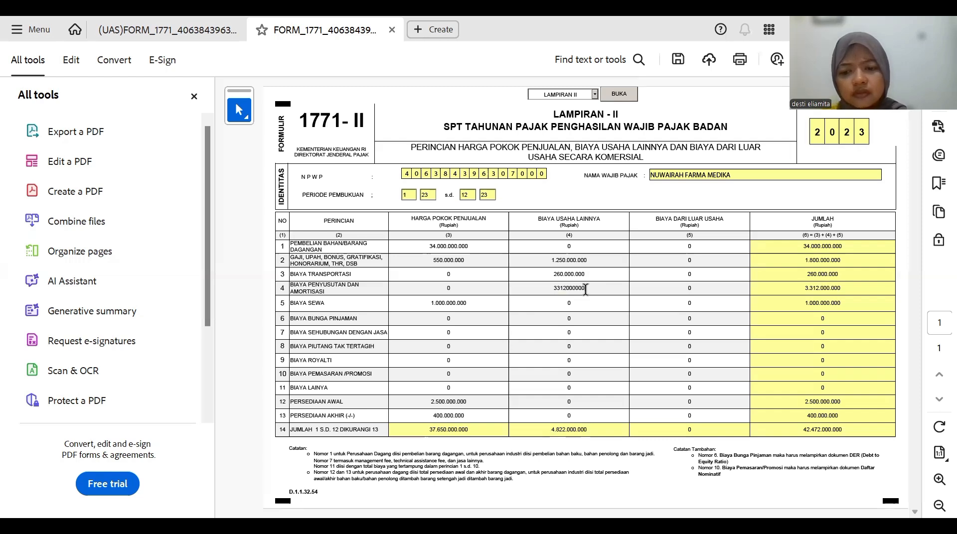
pyautogui.write('00')
pyautogui.press('Return')
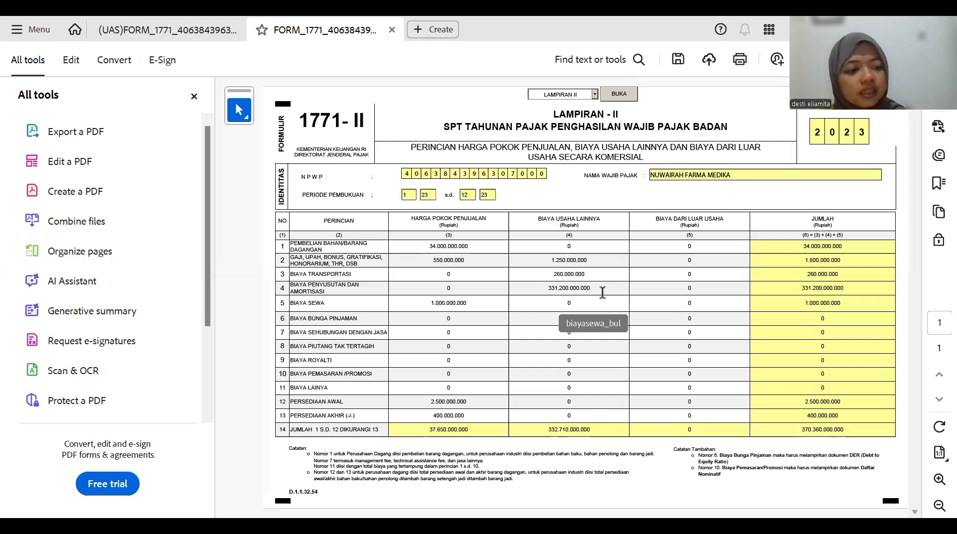
# - Enter row 5 rent of 160.000.000 and row 9 royalty of 50.000.000
pyautogui.click(558, 304)
pyautogui.write('16')
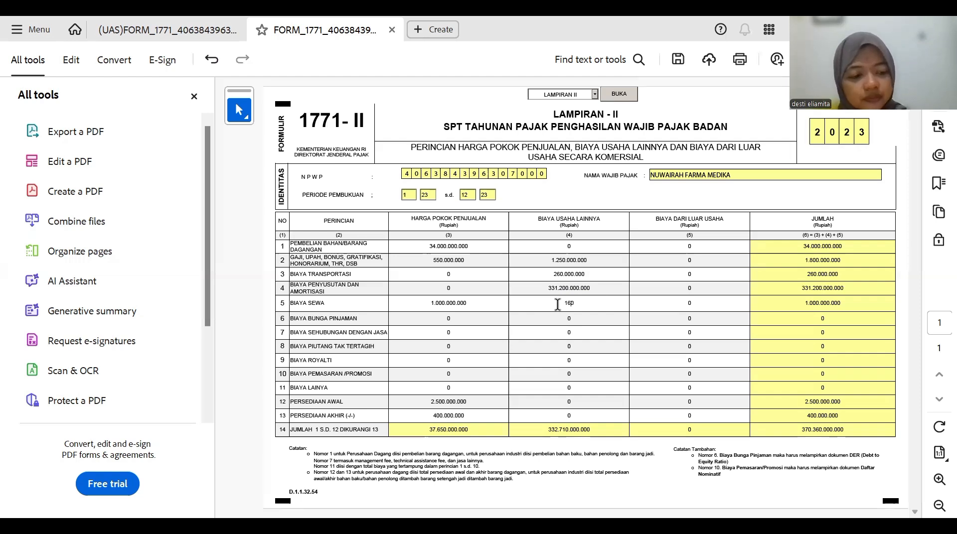
pyautogui.write('0.0')
pyautogui.write('00.000')
pyautogui.click(581, 322)
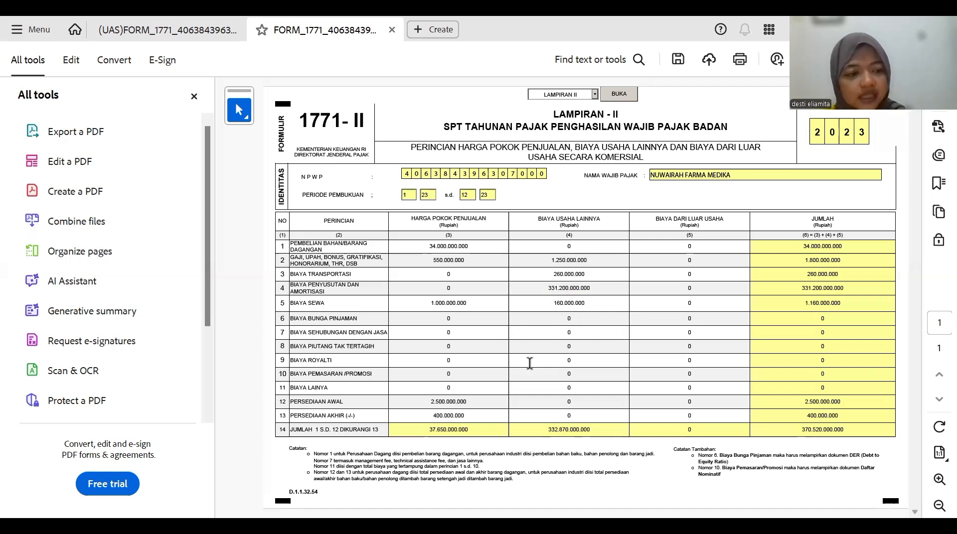
pyautogui.write('5')
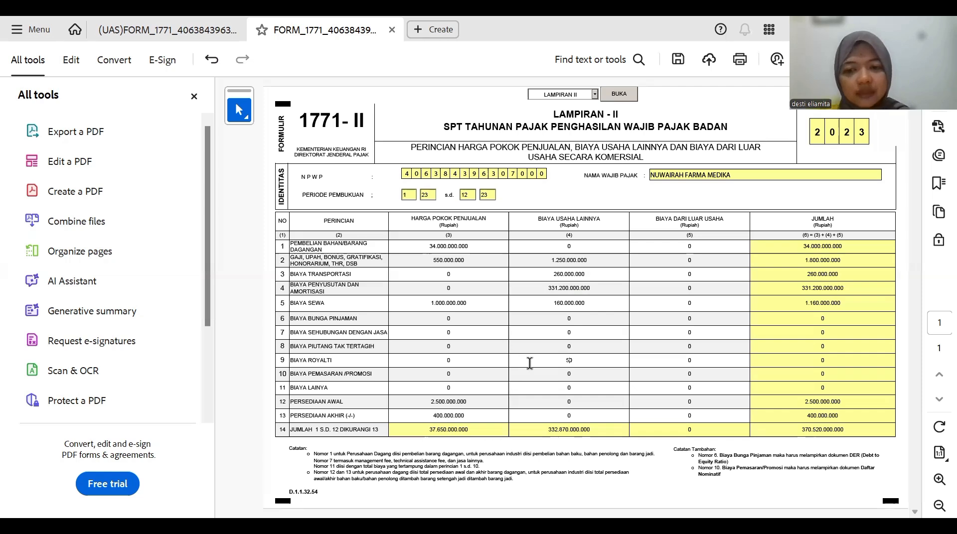
pyautogui.write('000000')
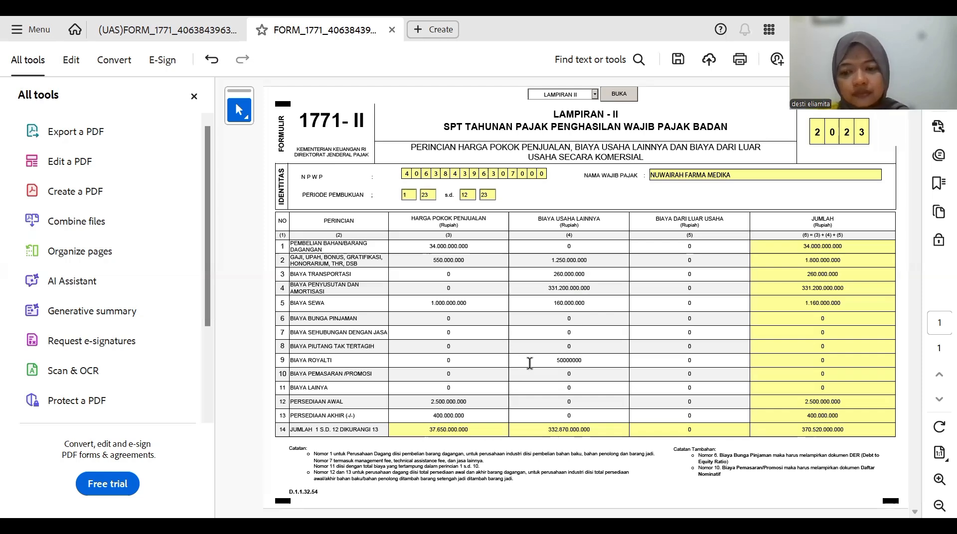
pyautogui.press('Return')
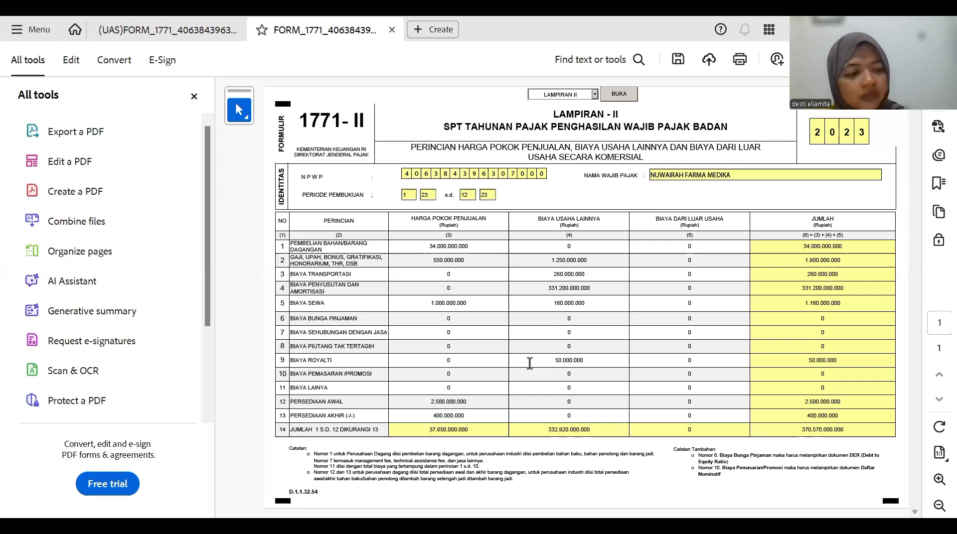
# - Enter row 10 promotion of 76.000.000 and row 11 other expenses of 1.109.000.000
pyautogui.click(553, 373)
pyautogui.write('760')
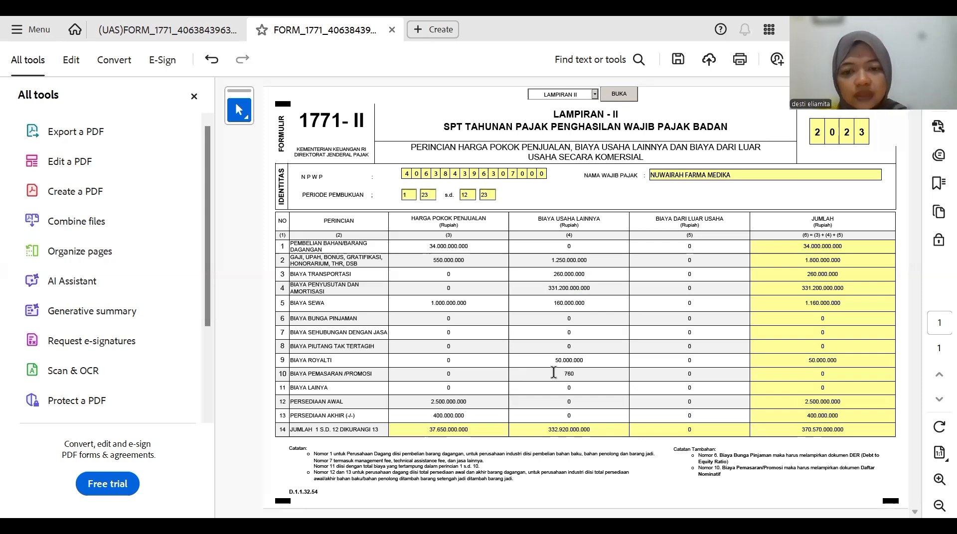
pyautogui.write('000000')
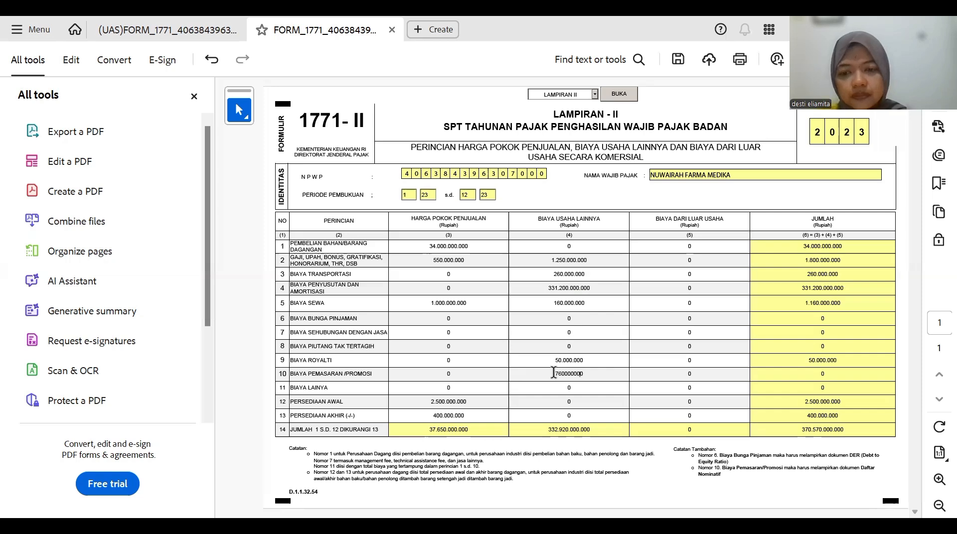
pyautogui.press('Return')
pyautogui.press('BackSpace')
pyautogui.press('Return')
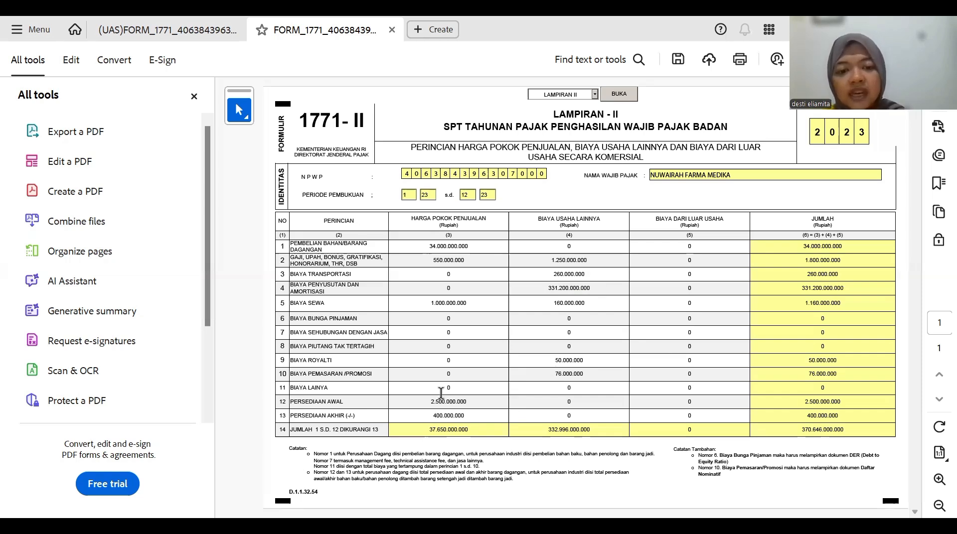
pyautogui.click(579, 388)
pyautogui.press('BackSpace')
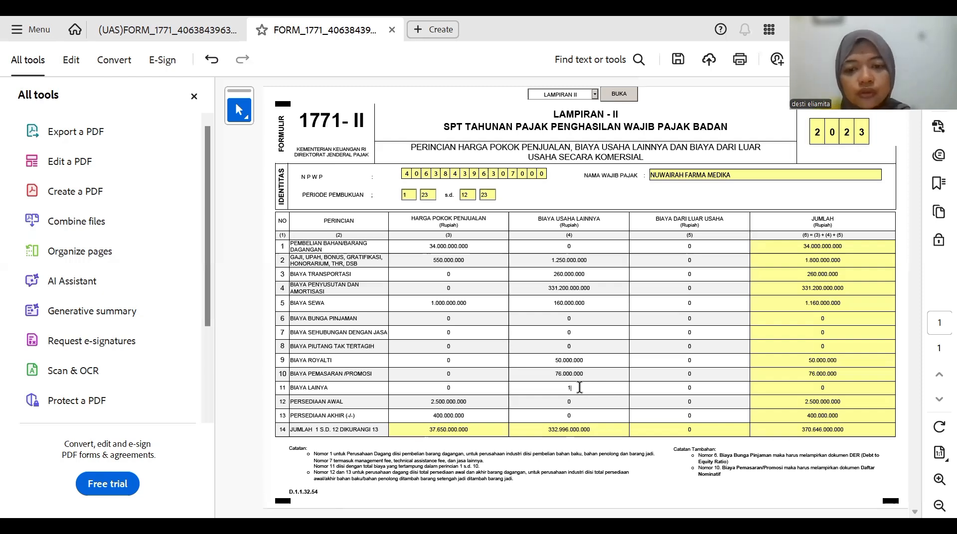
pyautogui.write('11')
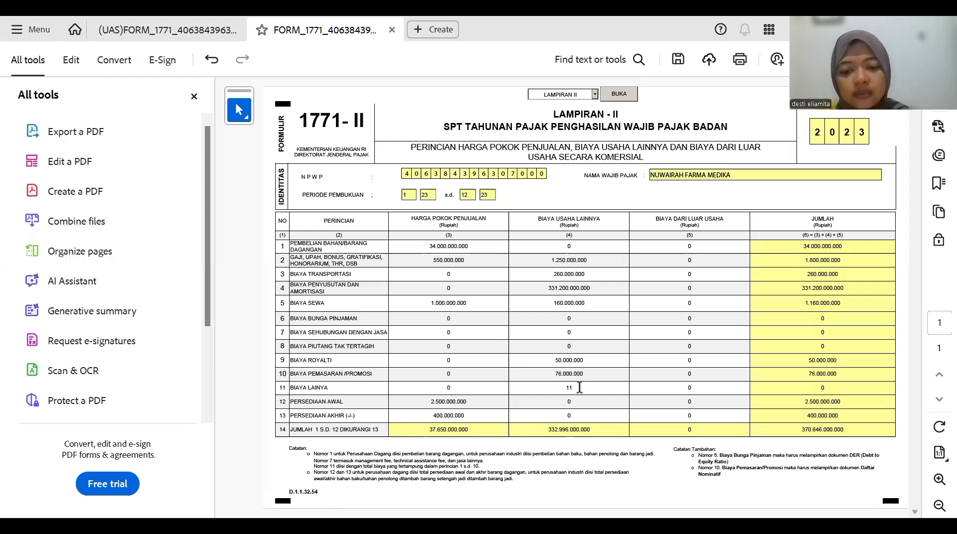
pyautogui.write('09000000')
pyautogui.press('Tab')
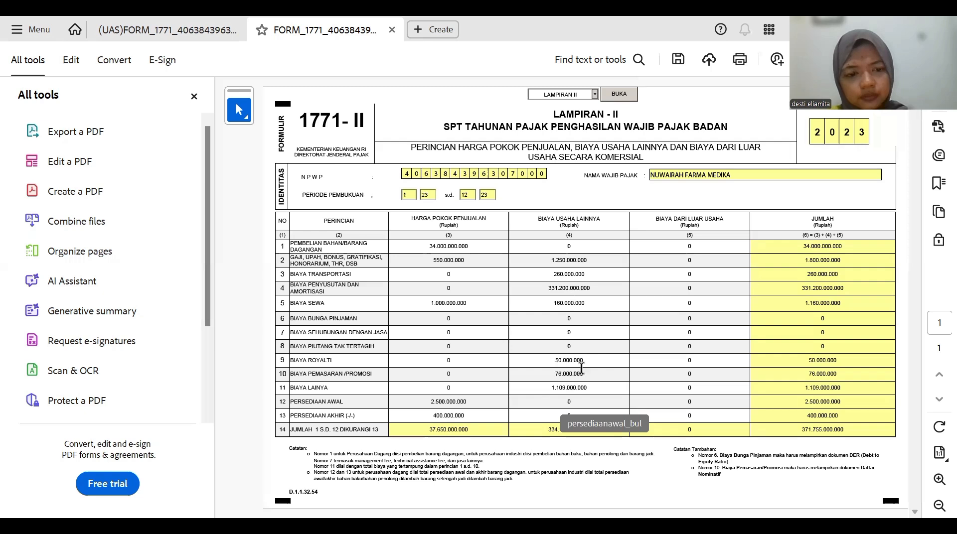
# - Cut row 4 depreciation to 331.200.000 and enter 20.000.000 borrowing interest in row 6
pyautogui.click(593, 288)
pyautogui.press('BackSpace')
pyautogui.press('BackSpace')
pyautogui.press('BackSpace')
pyautogui.press('Return')
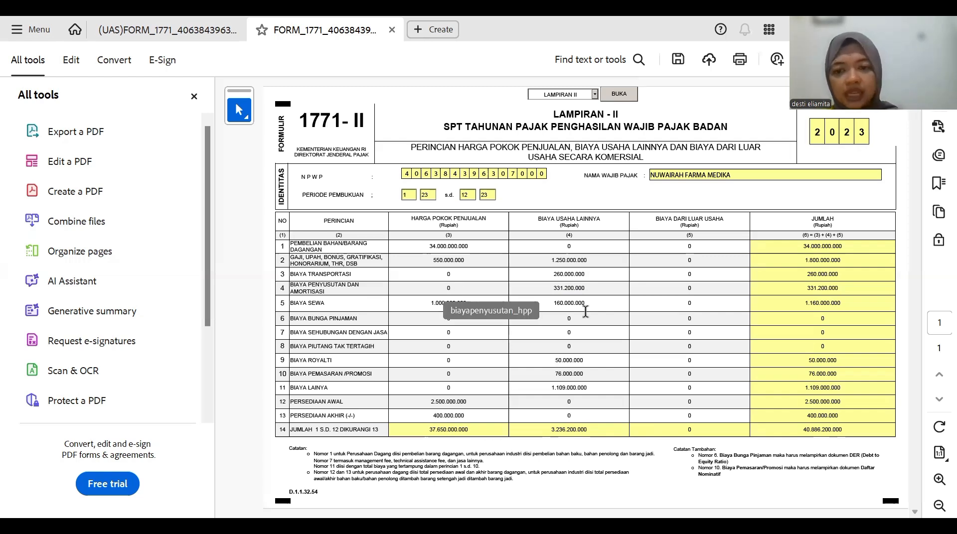
pyautogui.write('2')
pyautogui.write('0.000.000')
pyautogui.press('Tab')
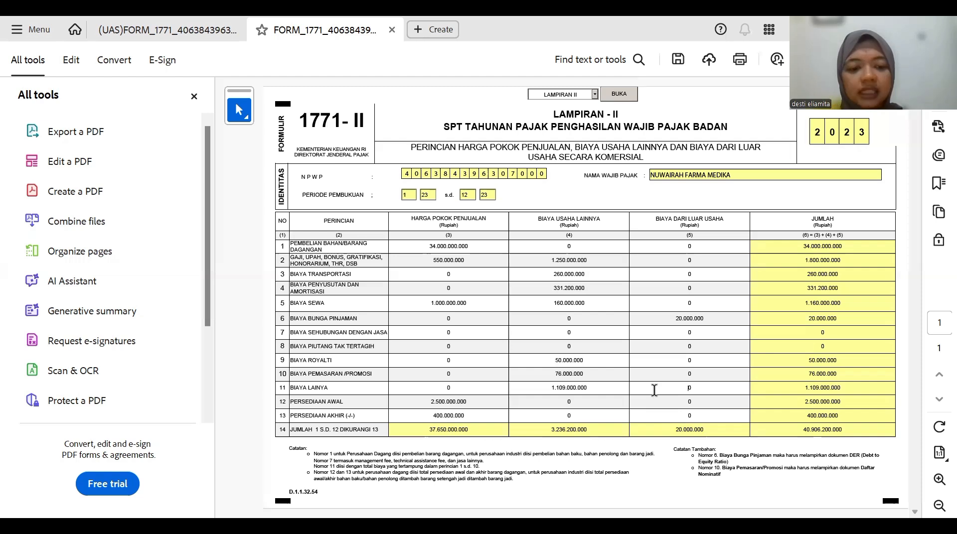
# - Record 19.000.000 in row 11 of Biaya dari Luar Usaha and open the attachment list
pyautogui.write('39')
pyautogui.press('BackSpace')
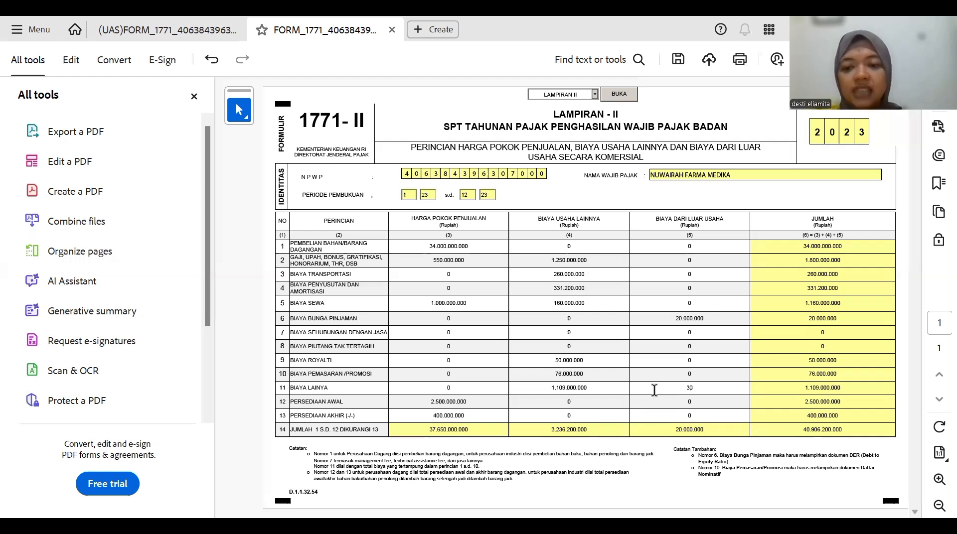
pyautogui.write('90')
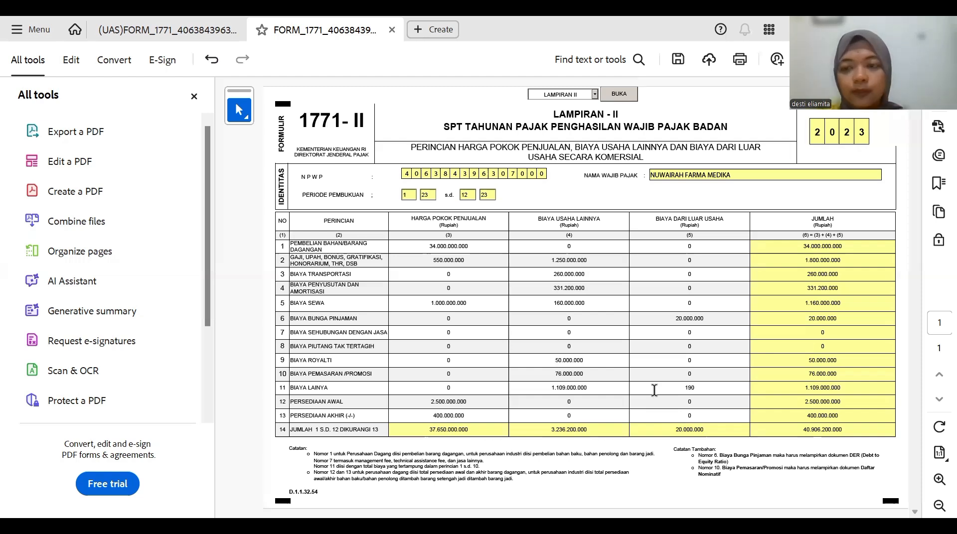
pyautogui.write('000')
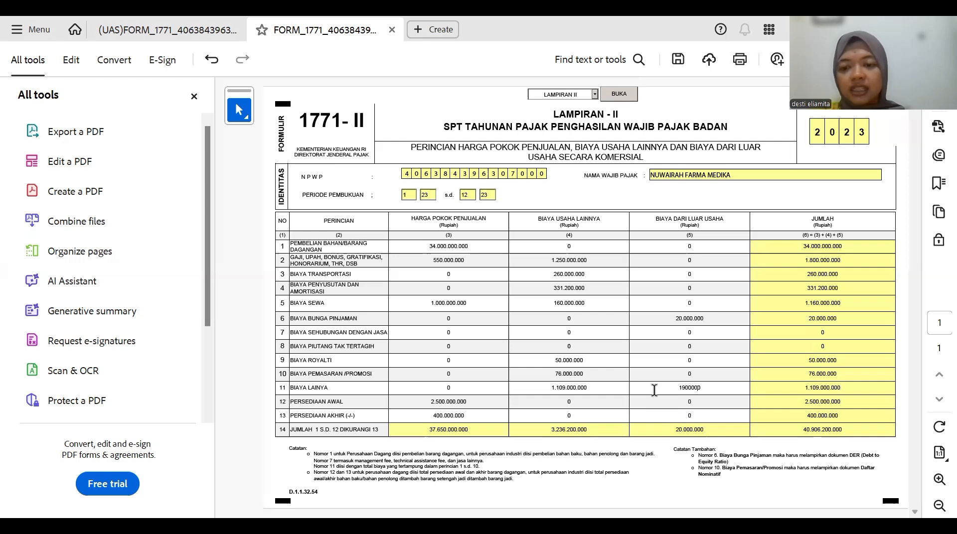
pyautogui.press('Return')
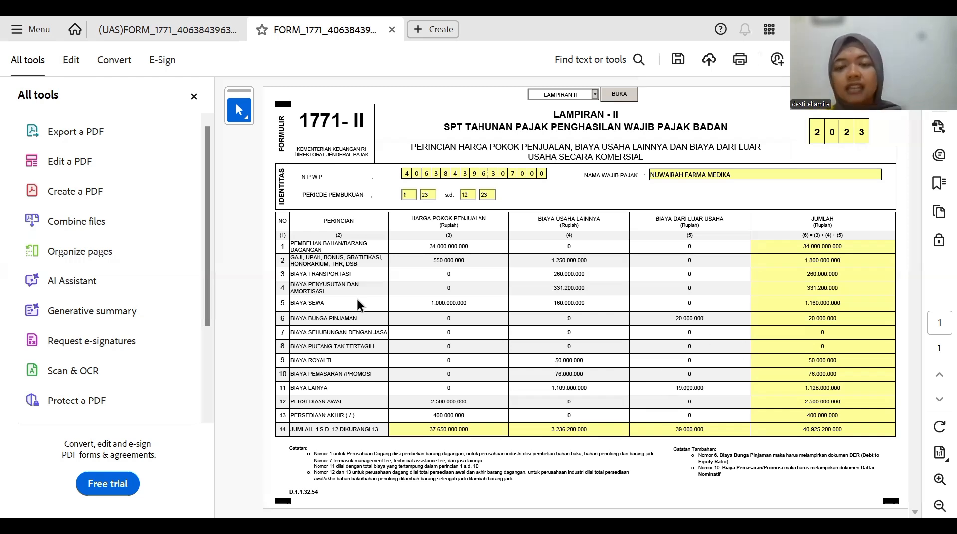
pyautogui.click(594, 94)
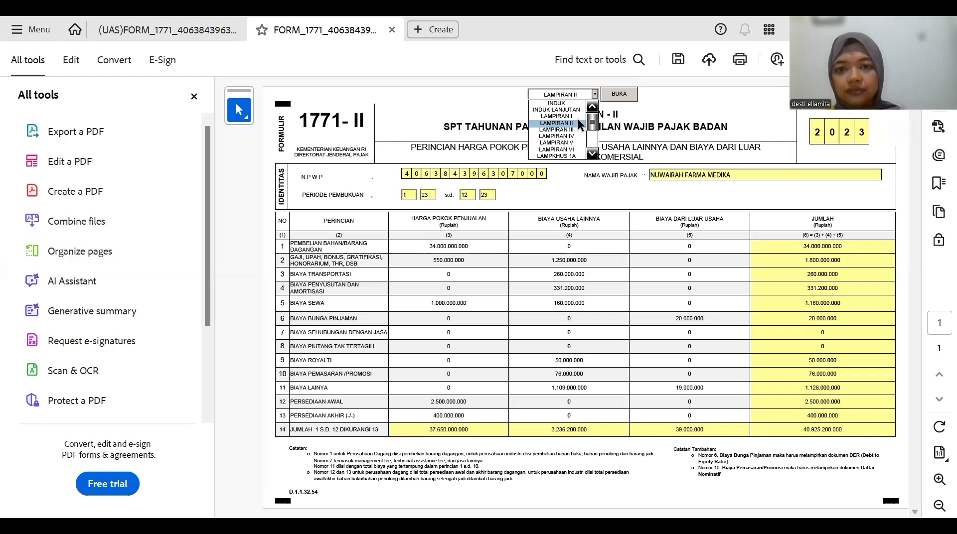
# - Open LAMPKHUS 1A and add an empty first row to Daftar Penyusutan Fiskal
pyautogui.click(577, 155)
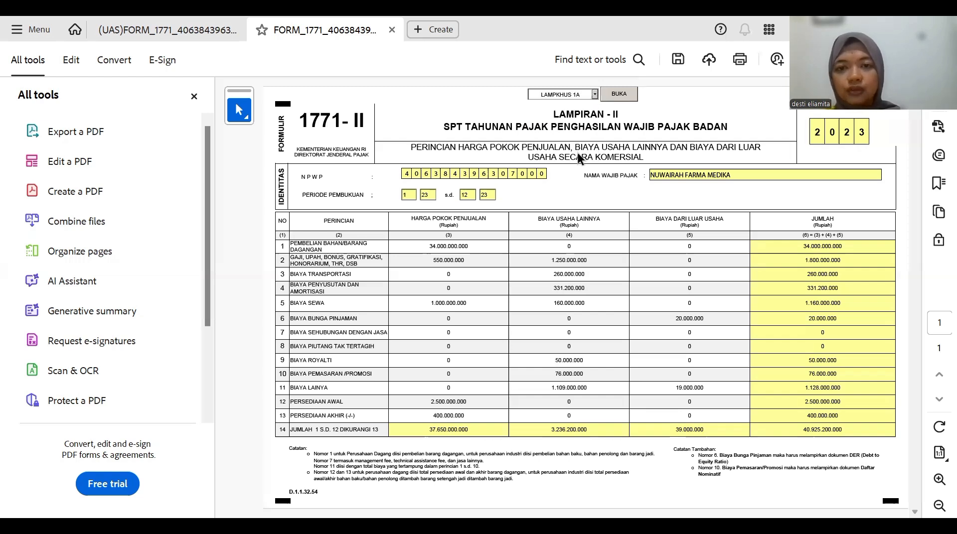
pyautogui.click(613, 97)
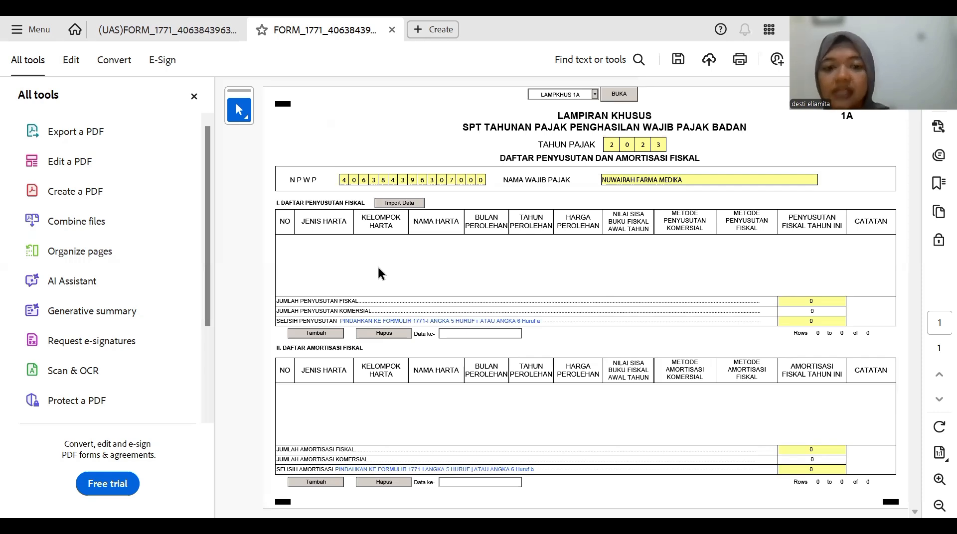
pyautogui.click(316, 334)
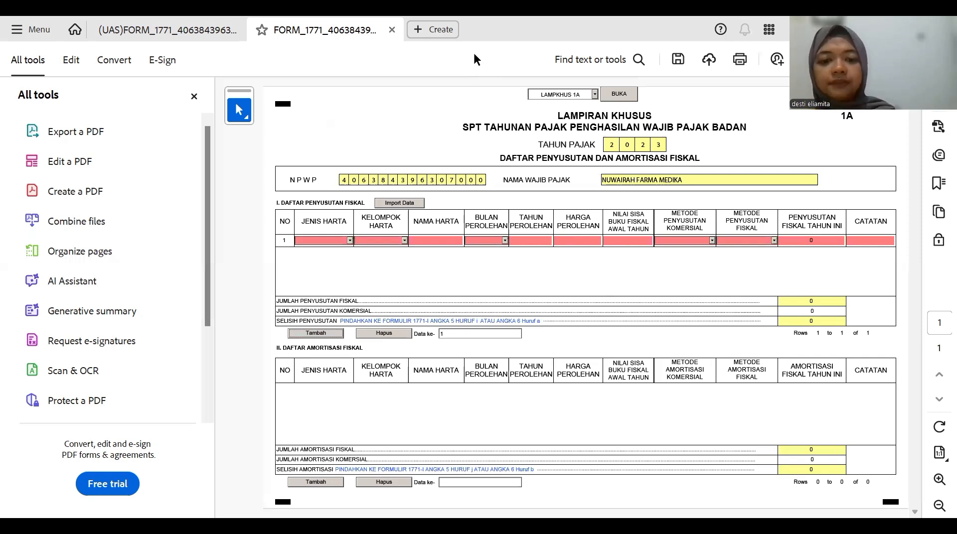
# - Check the 12-asset Depresiasi Komersial sheet in Excel, then return to the Acrobat form
pyautogui.hotkey('alt', 'Tab')
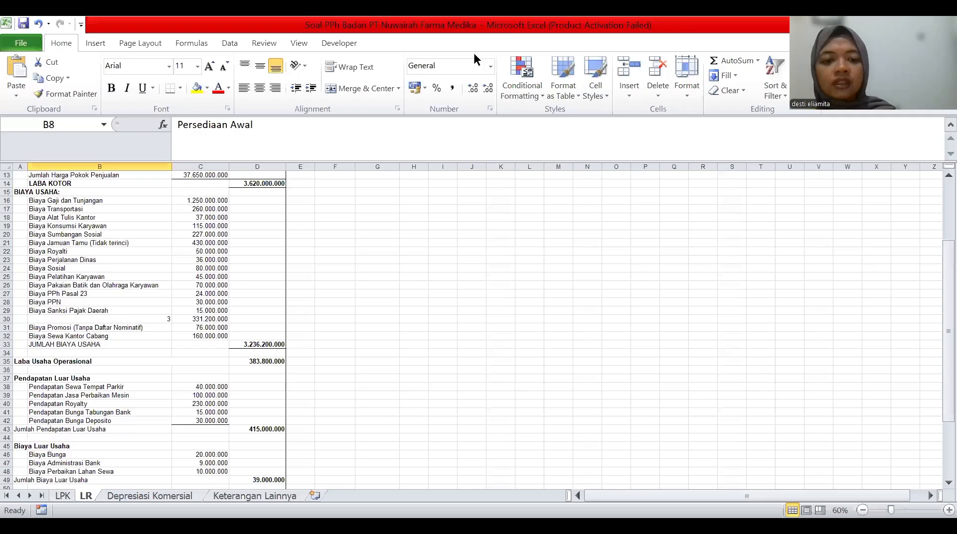
pyautogui.click(184, 496)
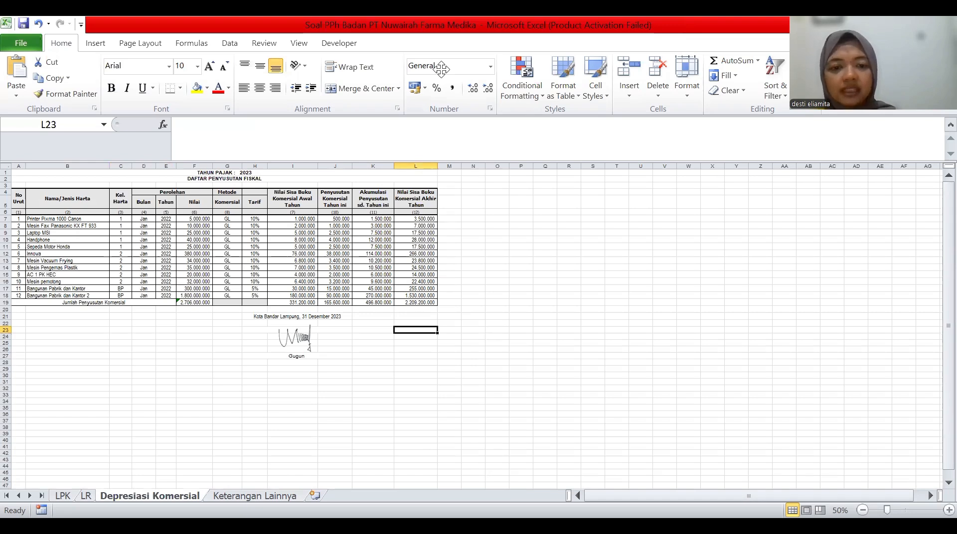
pyautogui.hotkey('alt', 'Tab')
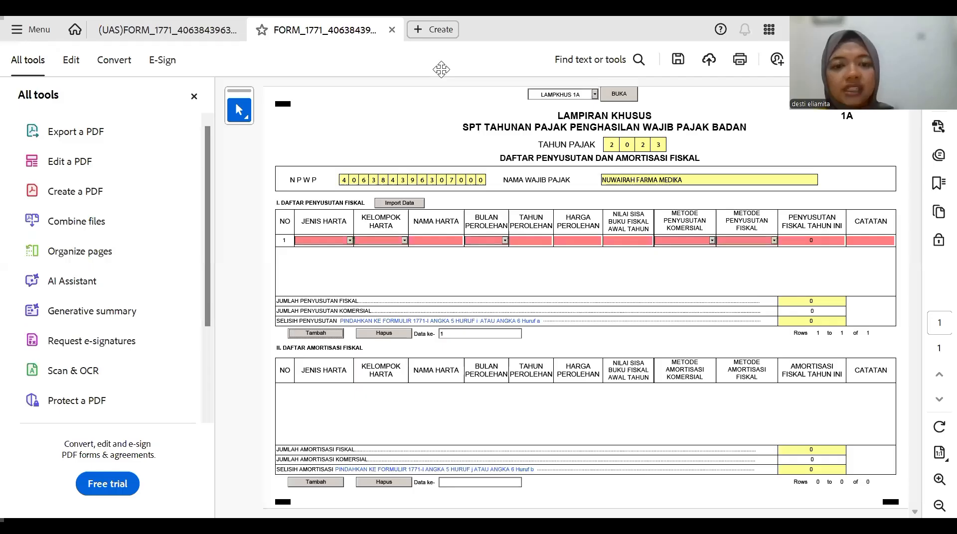
# - Set row 1 to Harta Berwujud, Kelompok 1, PRINTER, acquired month 1 of 2022 for 5.000.000
pyautogui.click(352, 240)
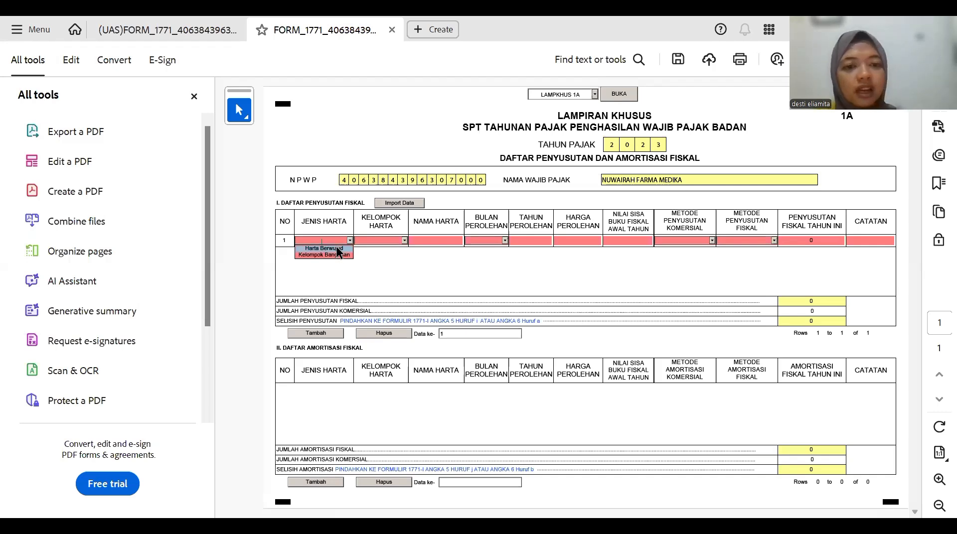
pyautogui.click(338, 248)
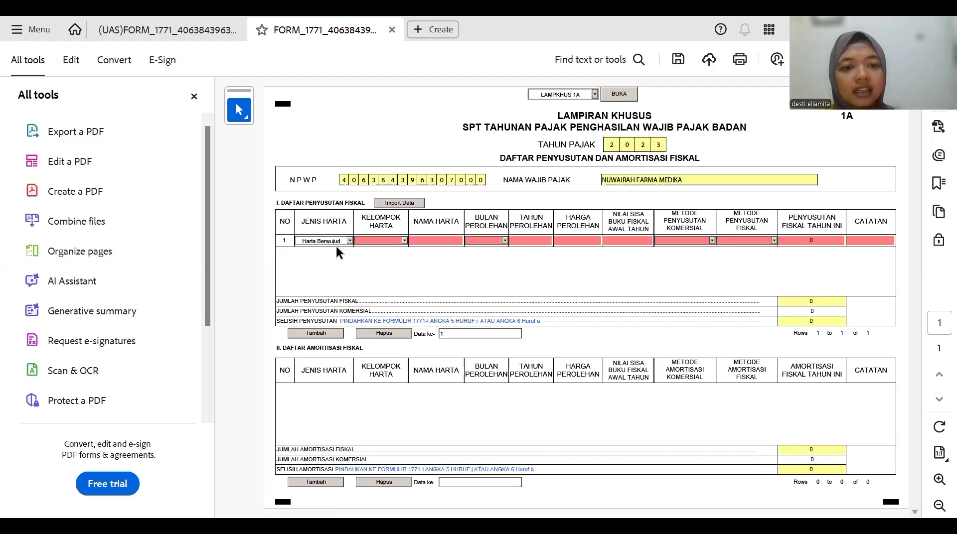
pyautogui.click(405, 241)
pyautogui.click(400, 247)
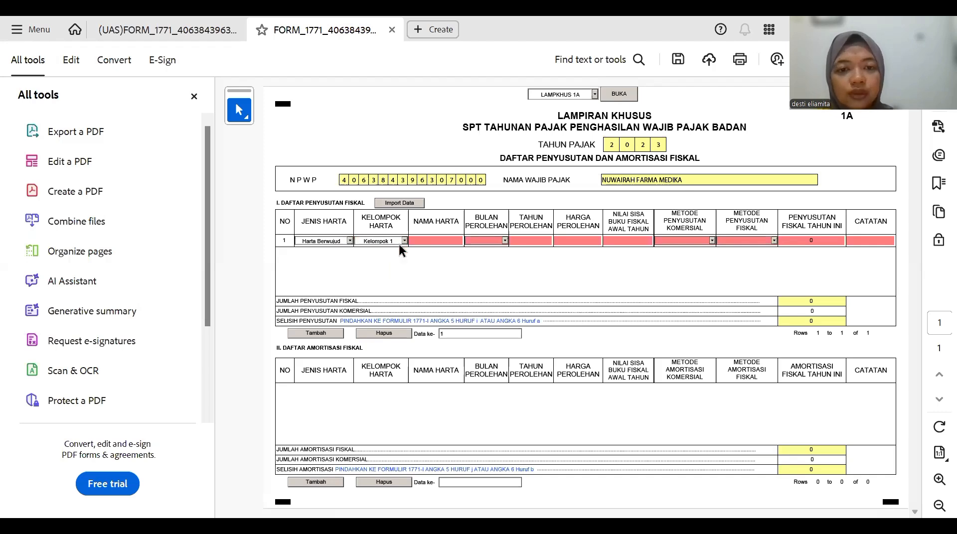
pyautogui.click(435, 241)
pyautogui.write('PRINTER')
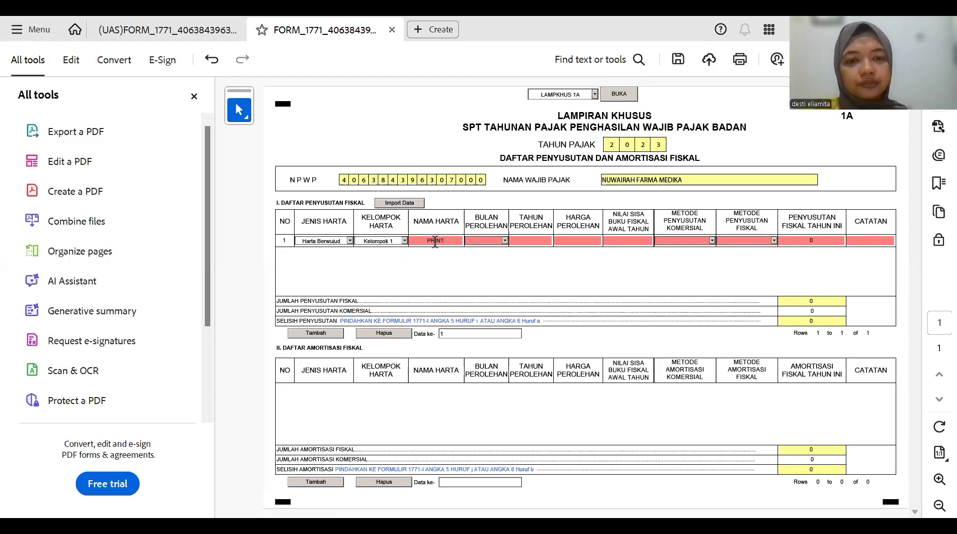
pyautogui.click(505, 242)
pyautogui.click(499, 252)
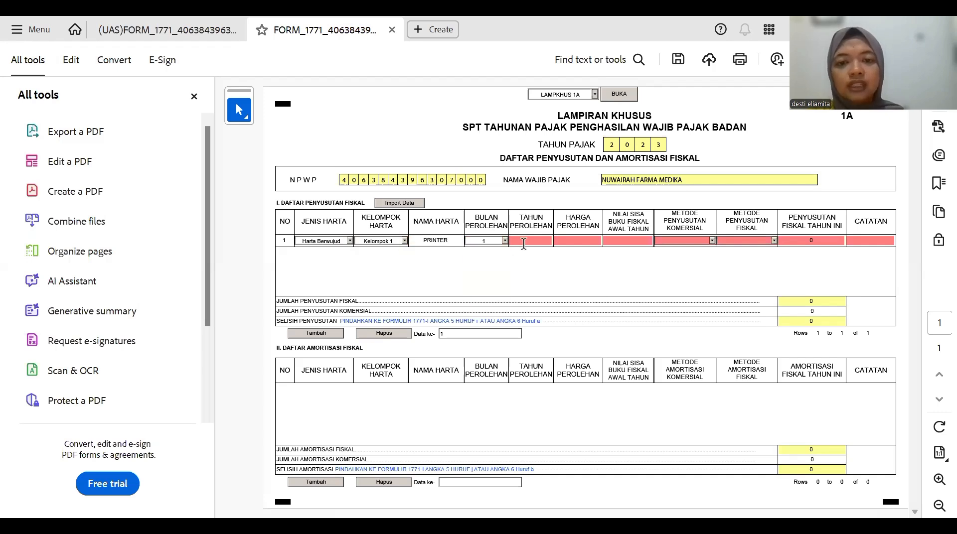
pyautogui.click(535, 242)
pyautogui.write('2')
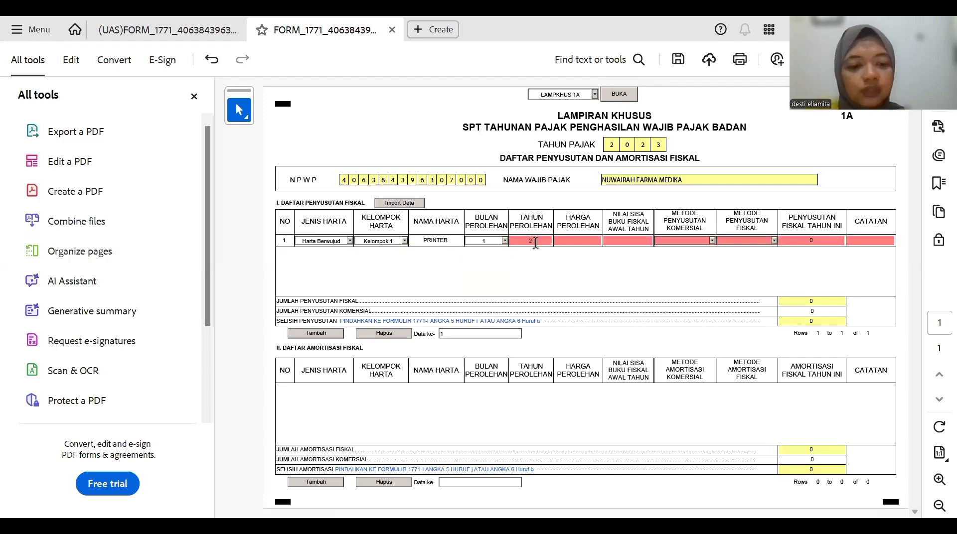
pyautogui.write('022')
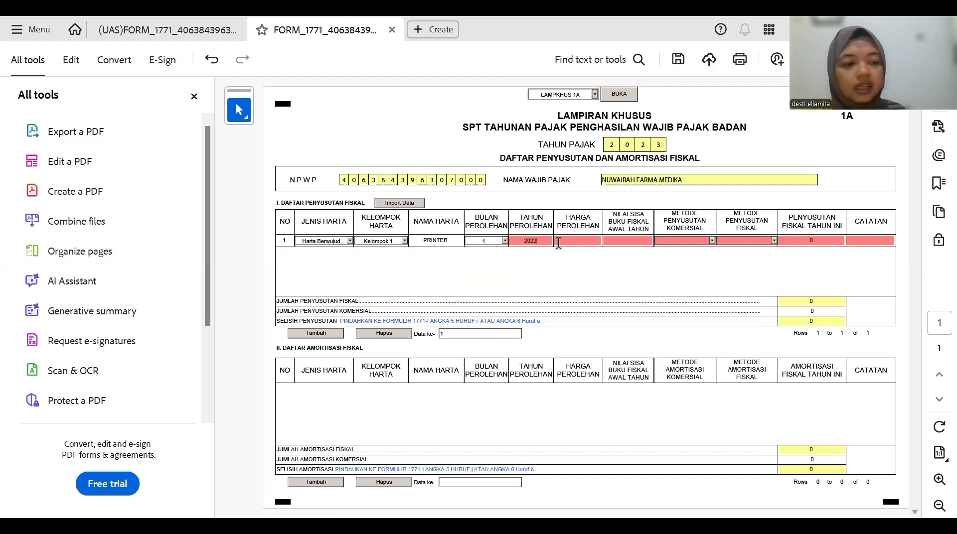
pyautogui.click(559, 243)
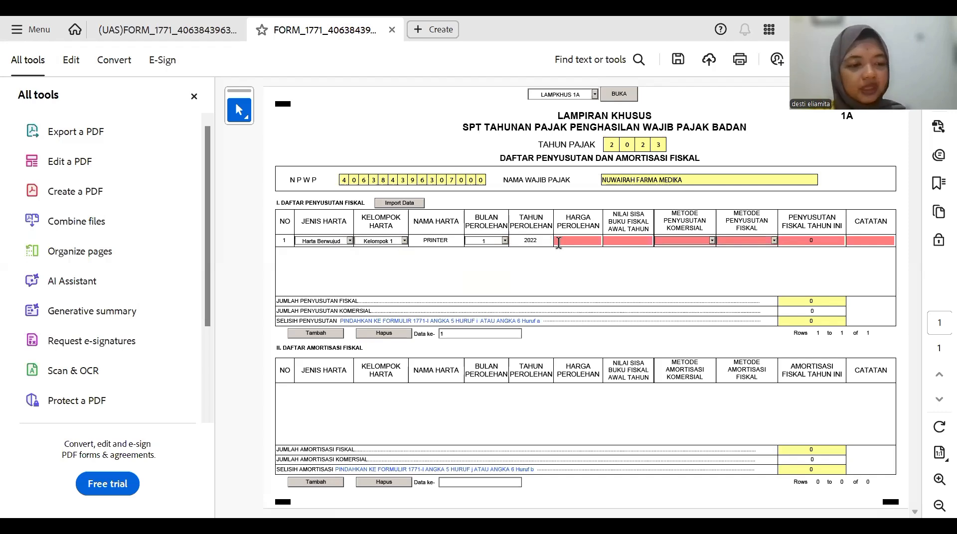
pyautogui.write('5.000.')
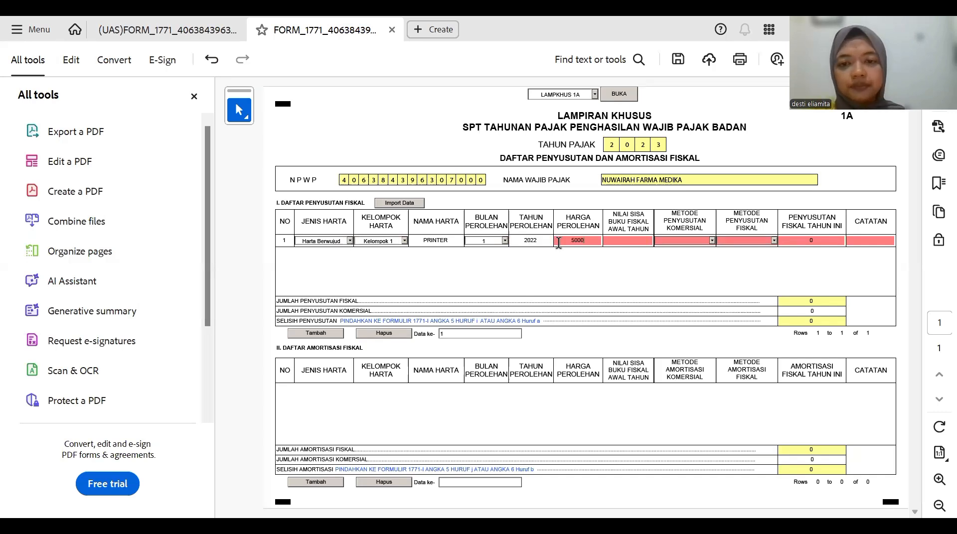
pyautogui.write('0000')
pyautogui.click(606, 255)
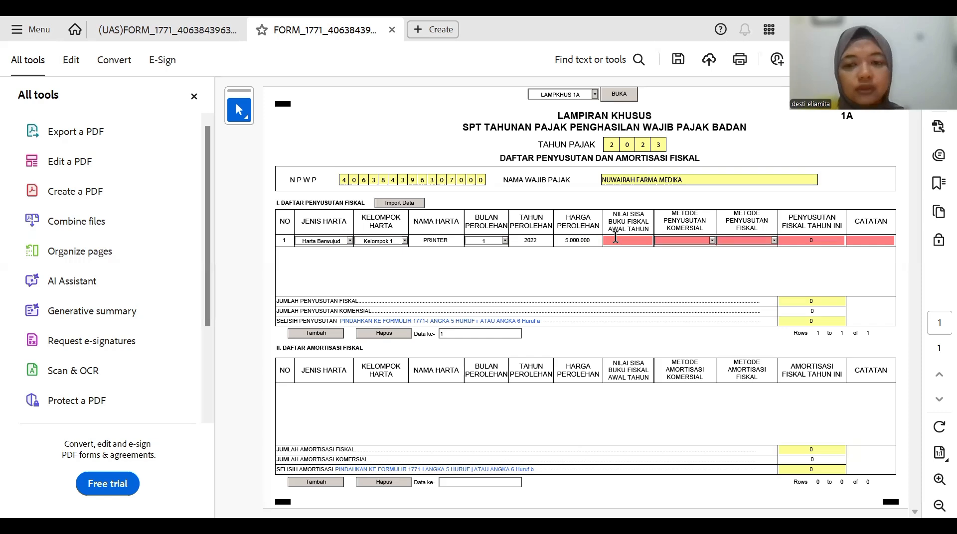
# - Give row 1 book value 1.000.000, Garis Lurus methods, 500.000 fiscal depreciation and a '-' note
pyautogui.write('1.')
pyautogui.write('00')
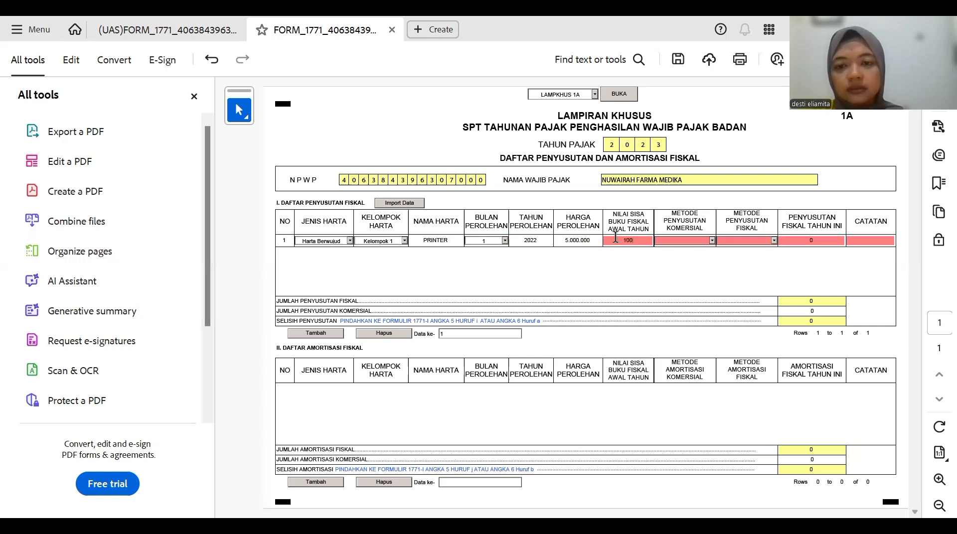
pyautogui.write('0.00')
pyautogui.write('0')
pyautogui.click(722, 274)
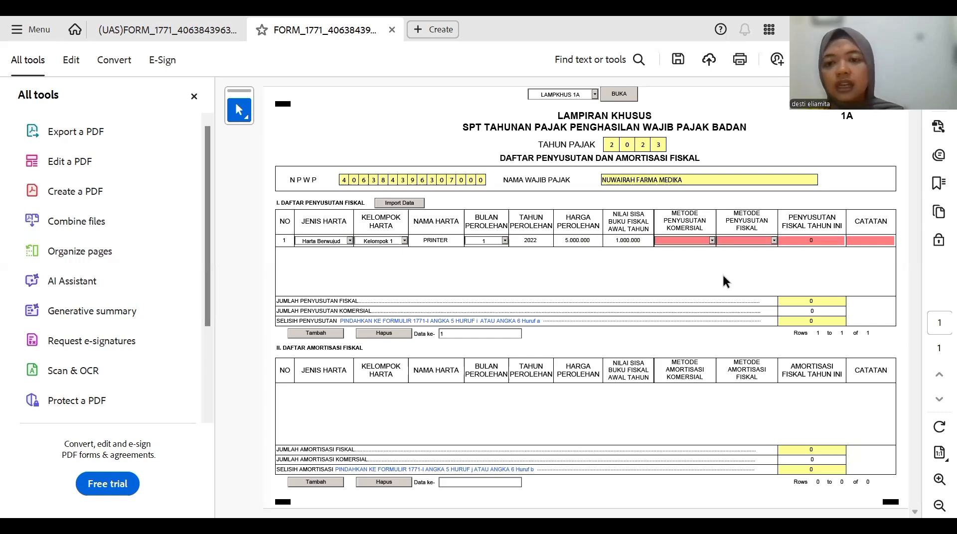
pyautogui.click(712, 241)
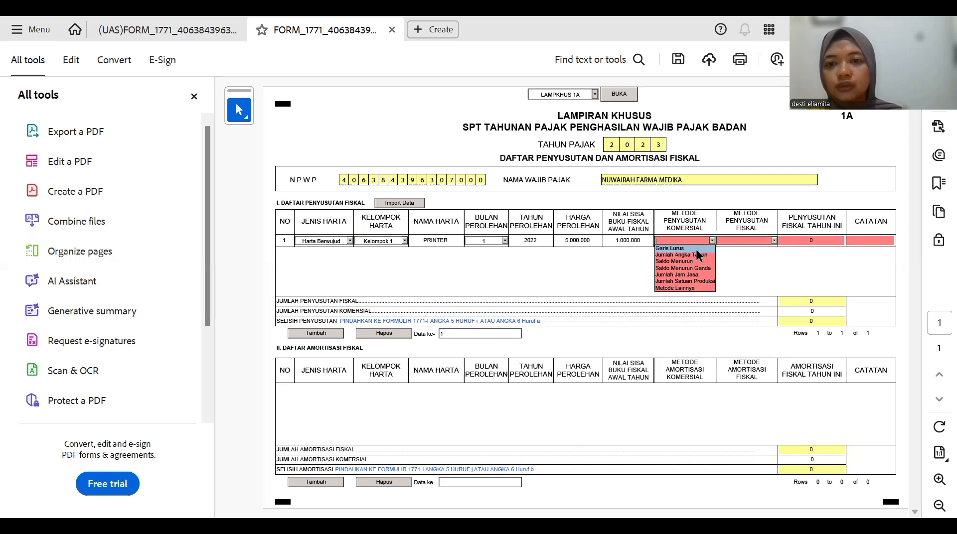
pyautogui.click(696, 249)
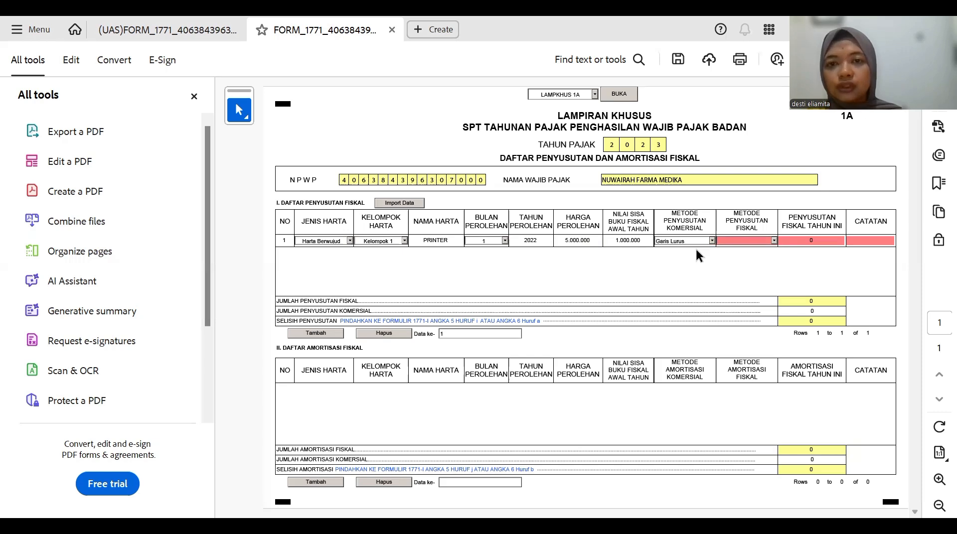
pyautogui.click(763, 245)
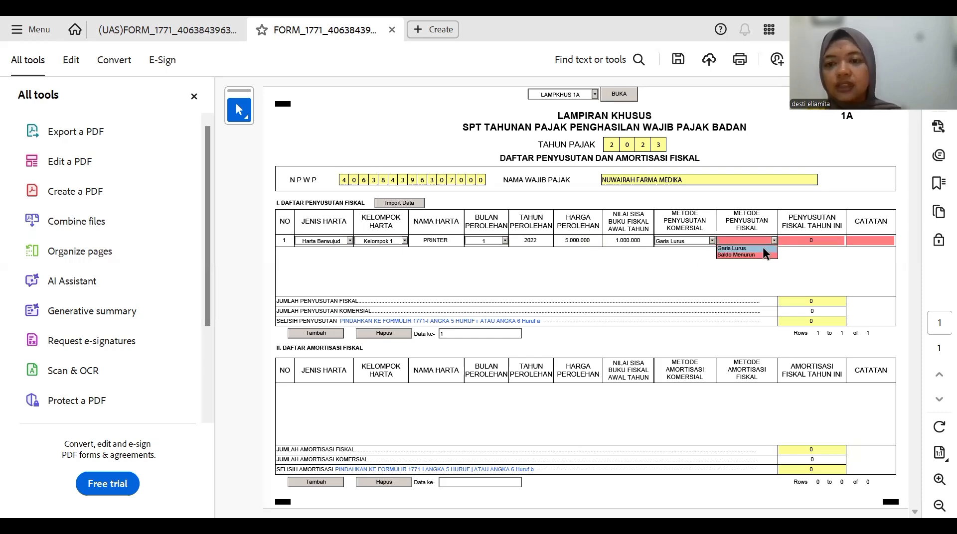
pyautogui.click(763, 248)
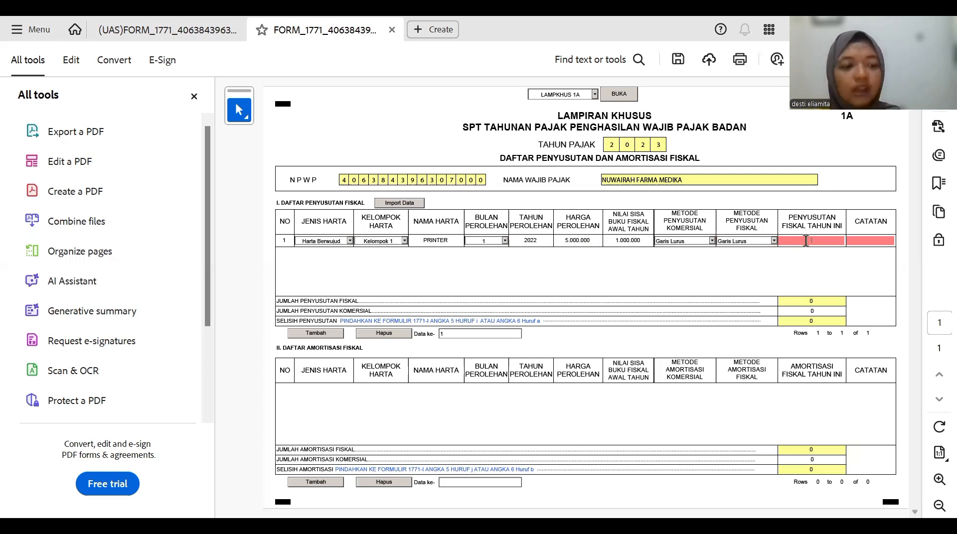
pyautogui.write('500.000')
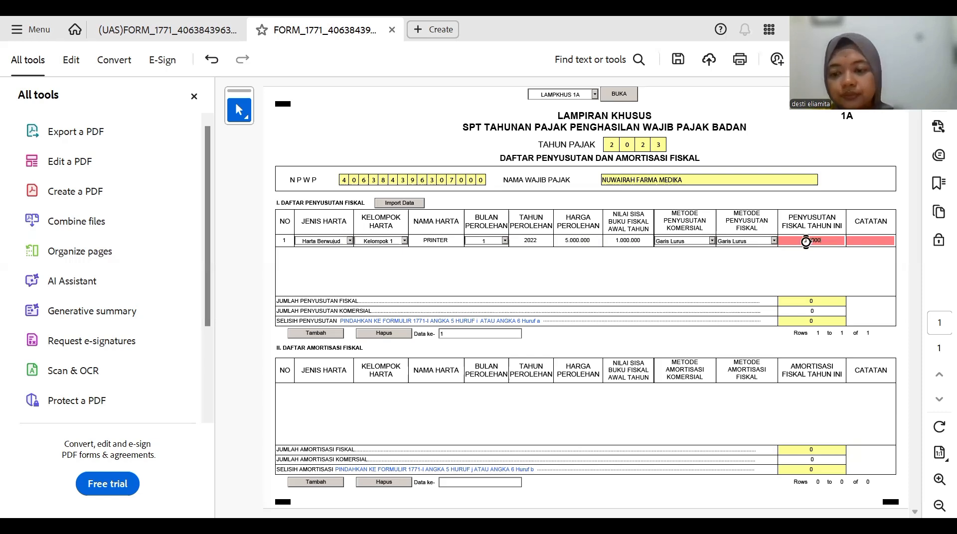
pyautogui.press('Return')
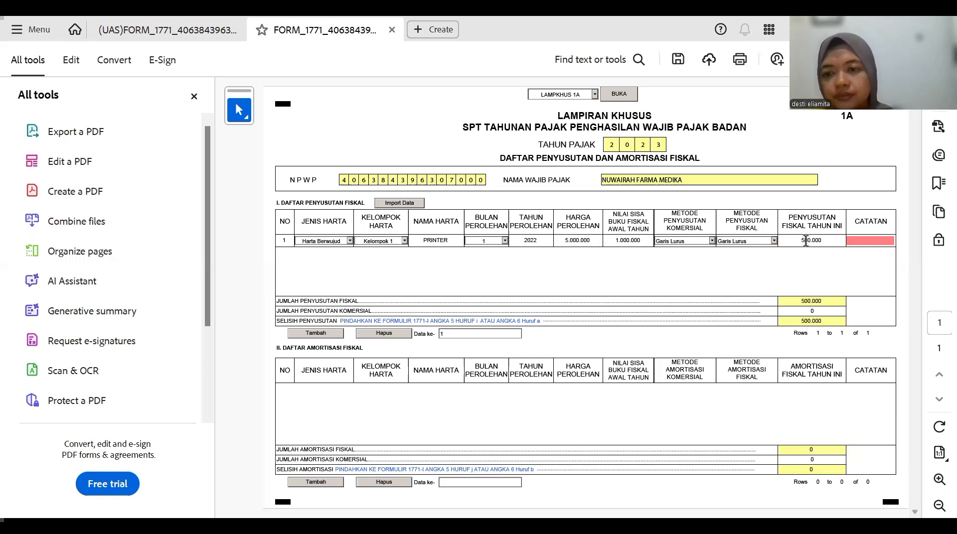
pyautogui.click(878, 240)
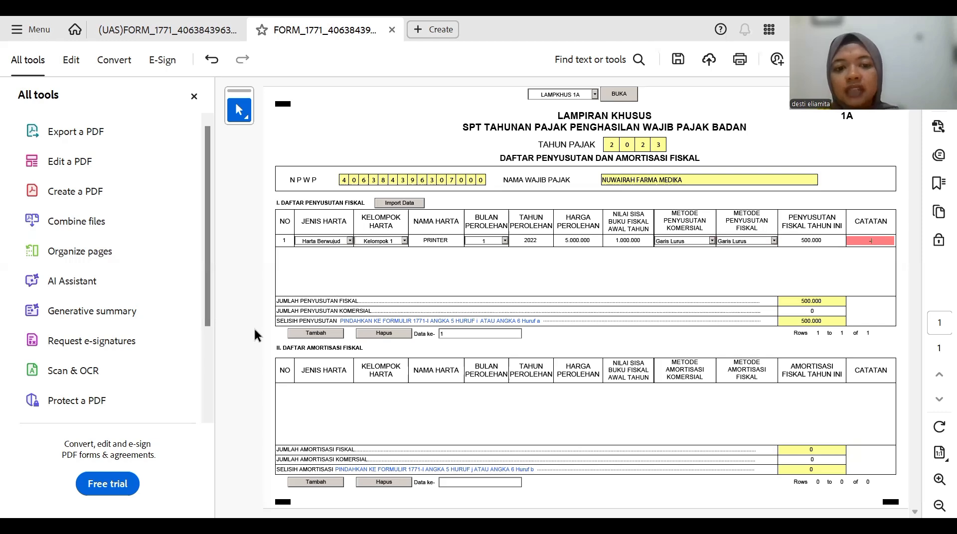
pyautogui.click(306, 337)
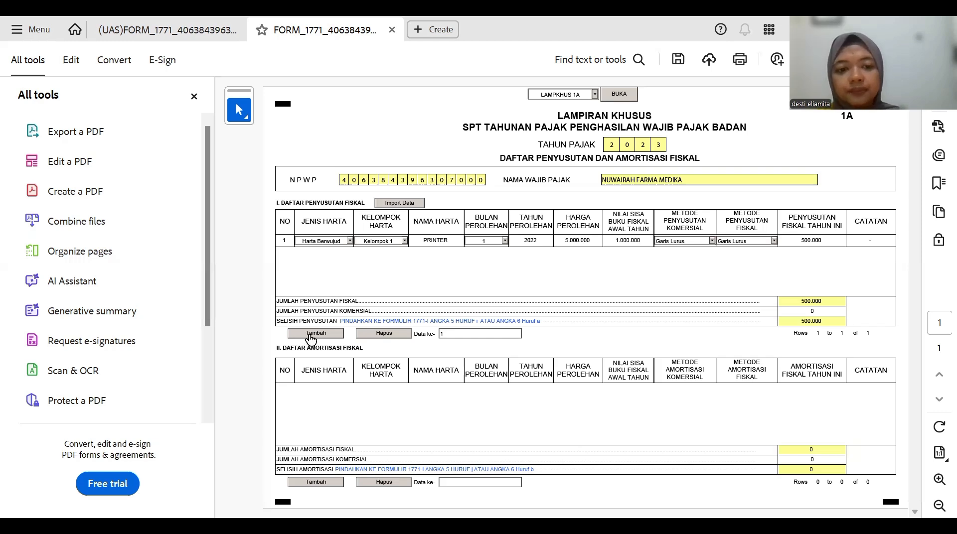
# - Add row 2 as Harta Berwujud, Kelompok 1, MESIN FAX, month 1 of 2022, price 10.000.000
pyautogui.click(311, 337)
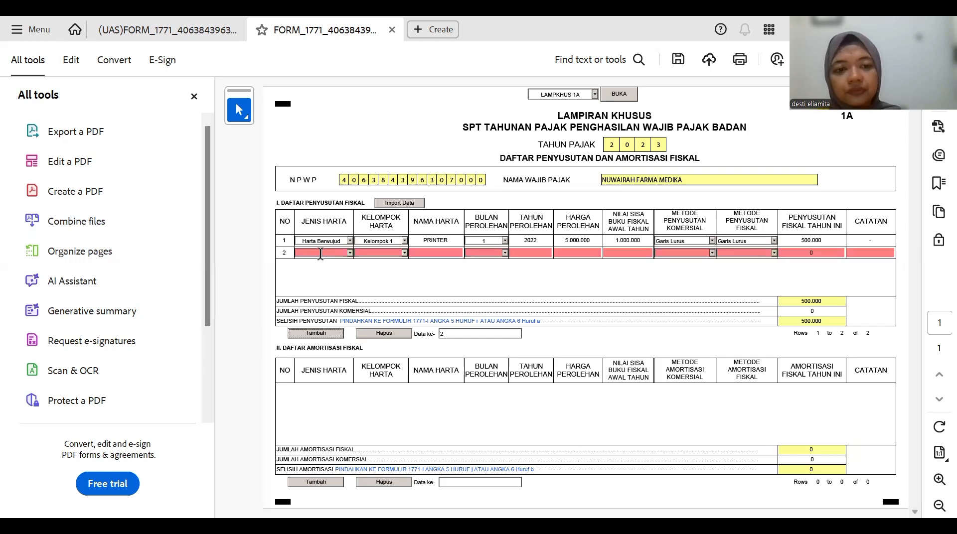
pyautogui.click(350, 253)
pyautogui.click(342, 260)
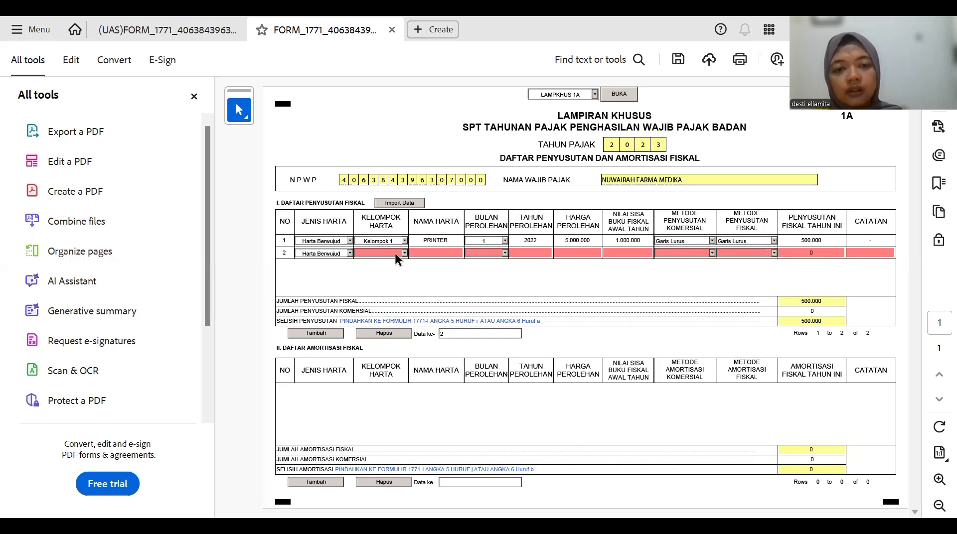
pyautogui.click(390, 255)
pyautogui.click(382, 260)
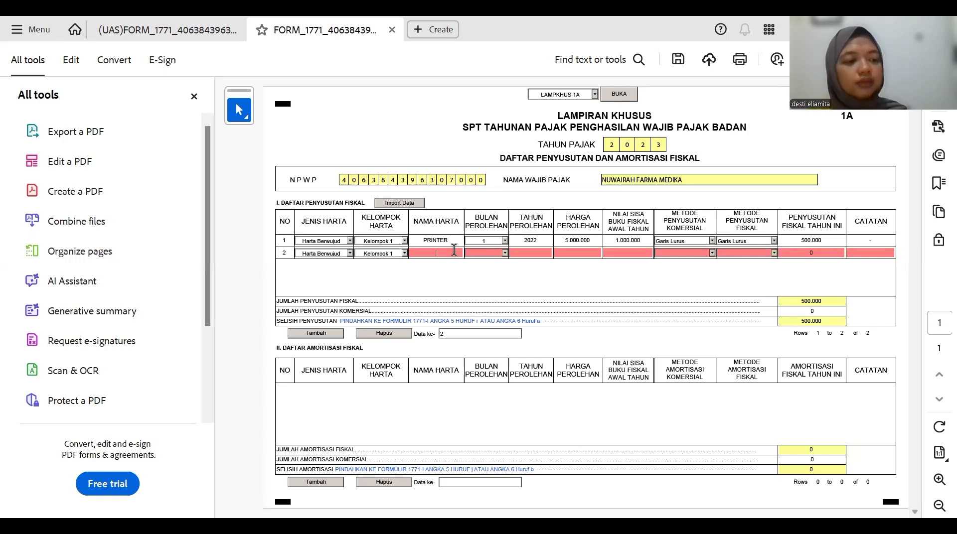
pyautogui.write('MESI')
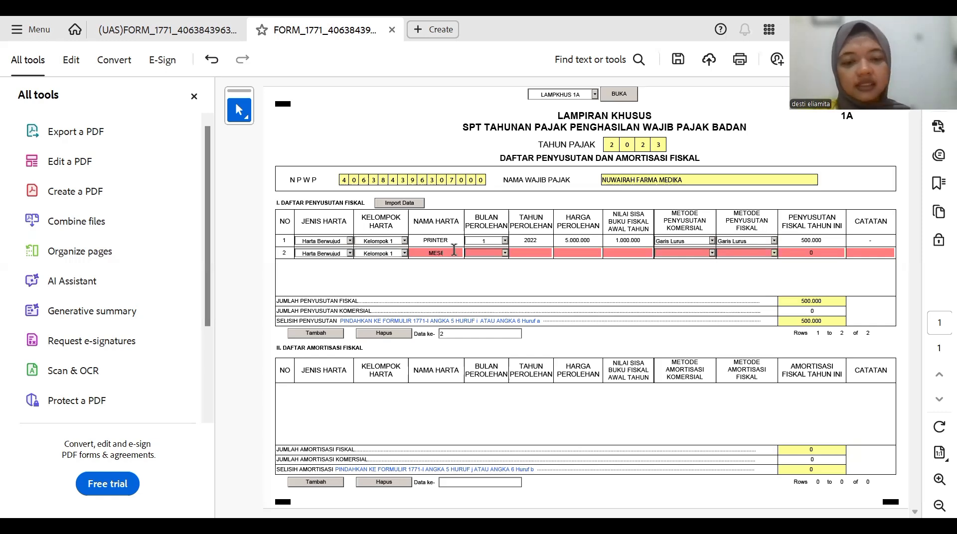
pyautogui.write('N FA')
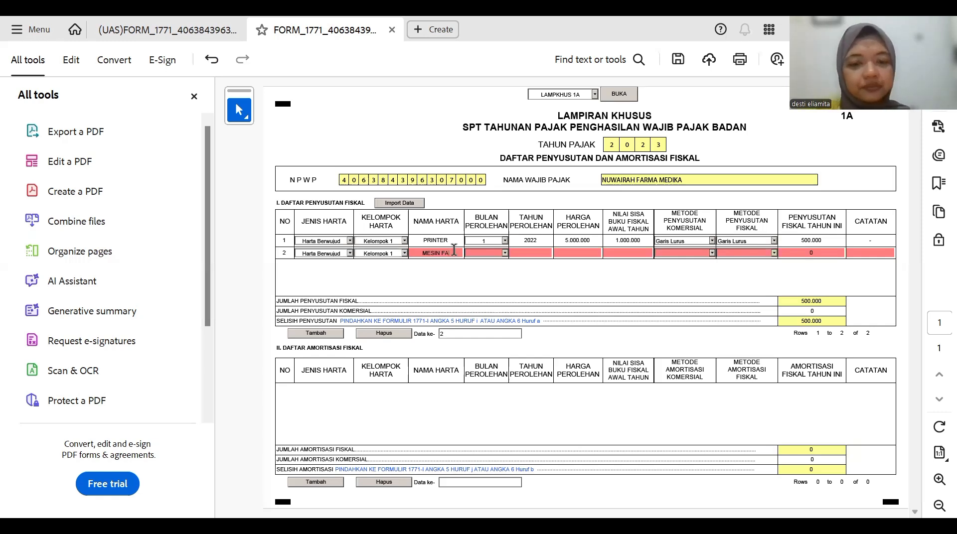
pyautogui.write('X')
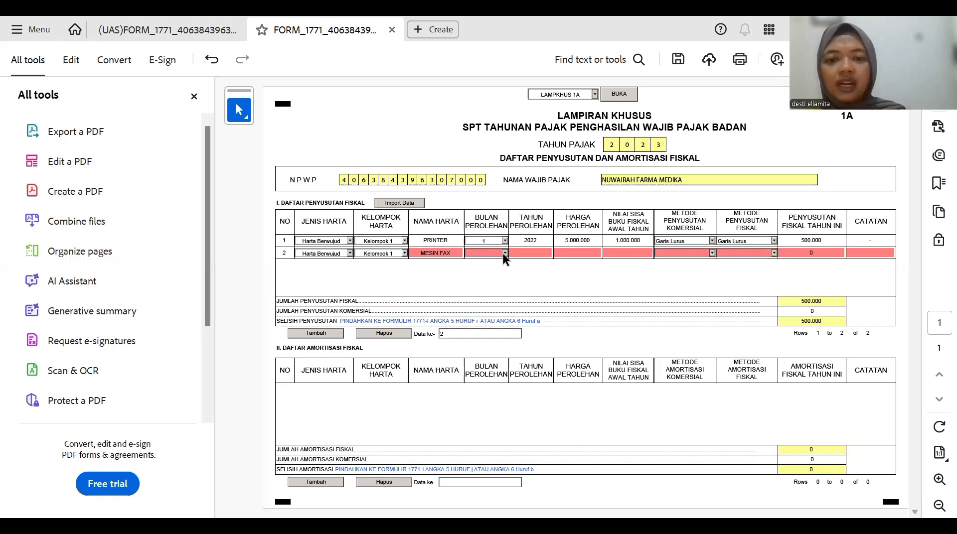
pyautogui.click(504, 254)
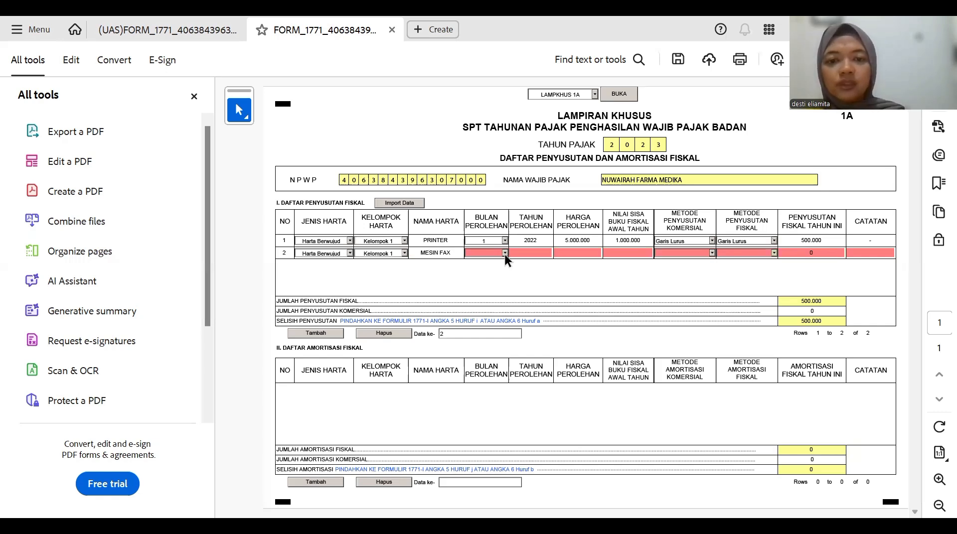
pyautogui.click(530, 253)
pyautogui.write('2022')
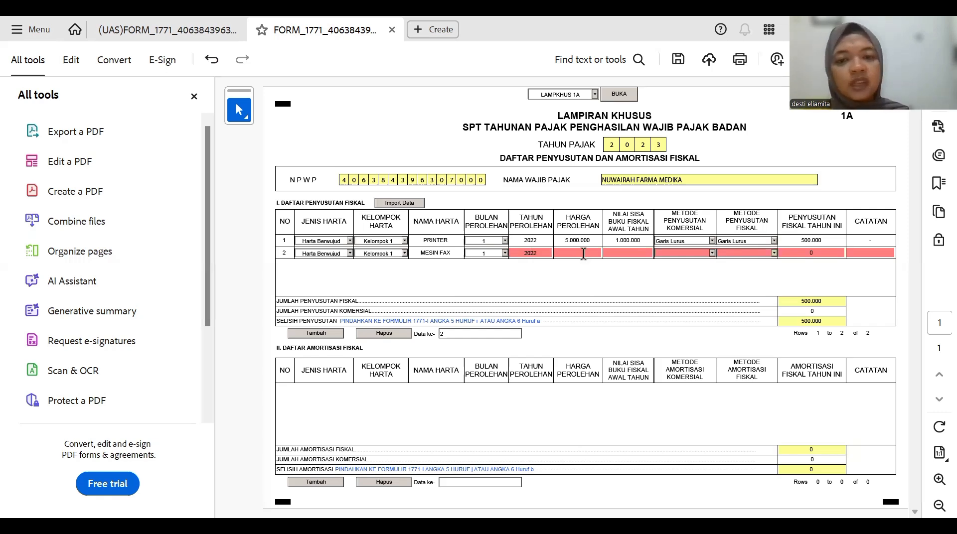
pyautogui.click(583, 254)
pyautogui.write('10')
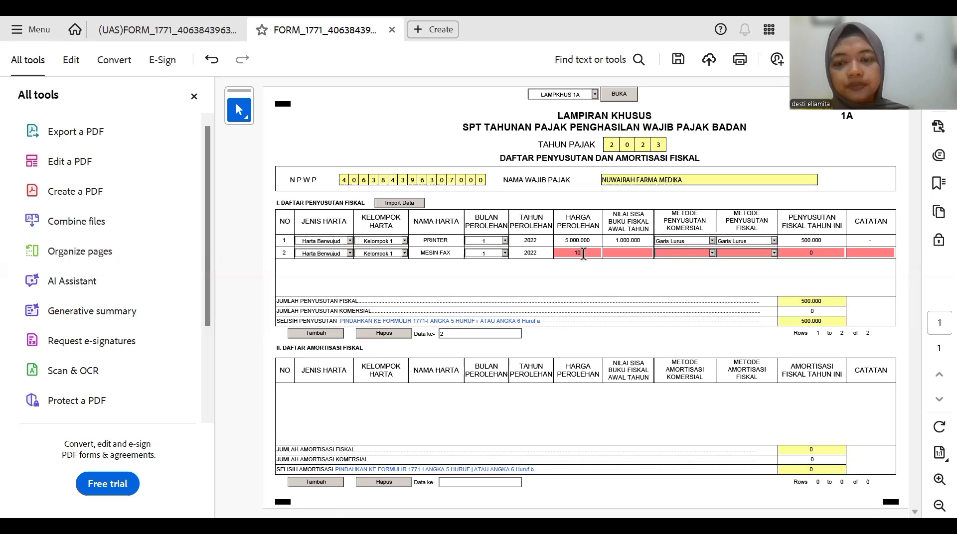
pyautogui.write('00000')
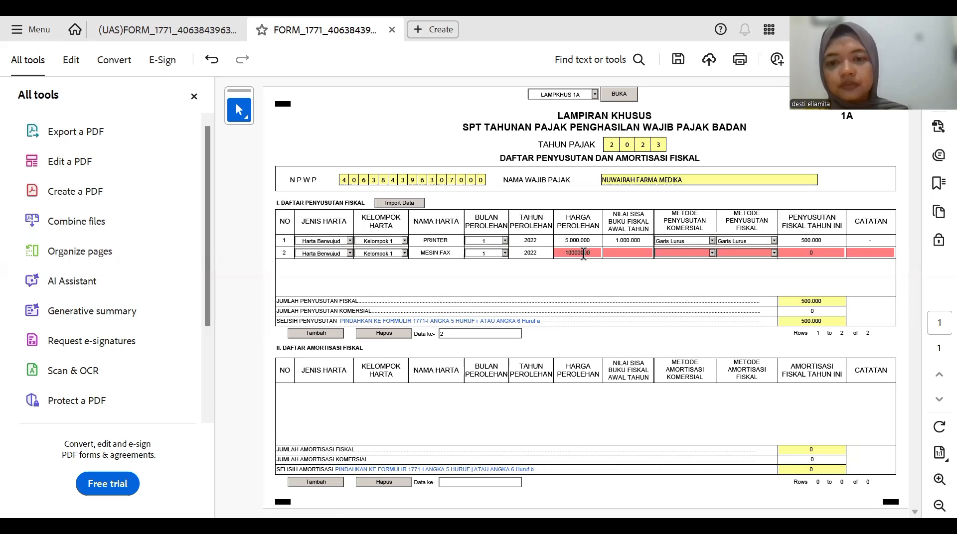
pyautogui.click(614, 254)
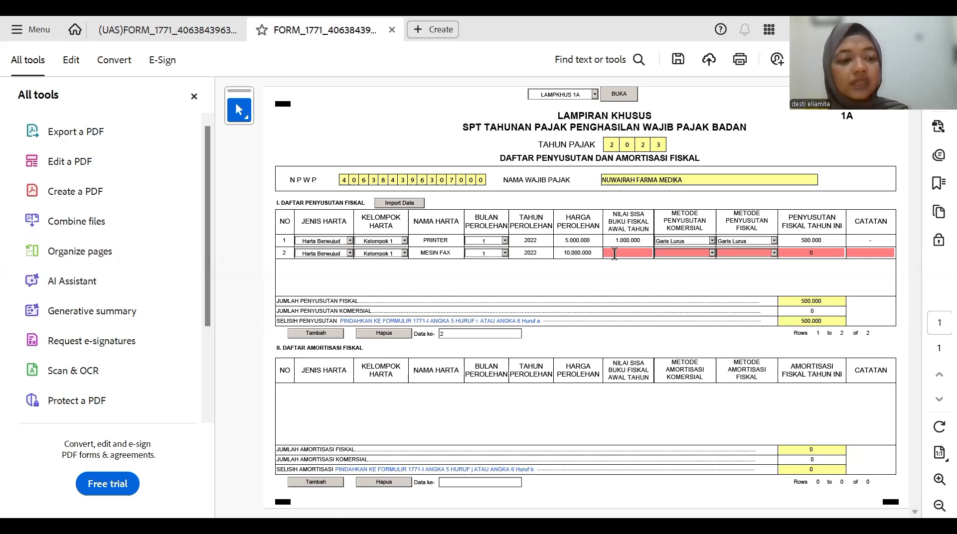
# - Give row 2 book value 2.000.000, Garis Lurus methods, 1.000.000 fiscal depreciation and a '-' note
pyautogui.write('2000000')
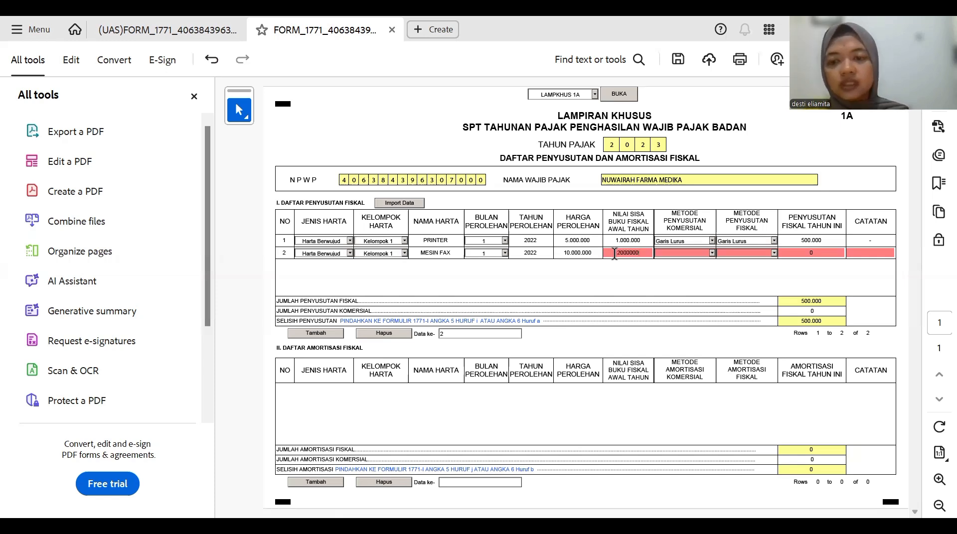
pyautogui.click(710, 257)
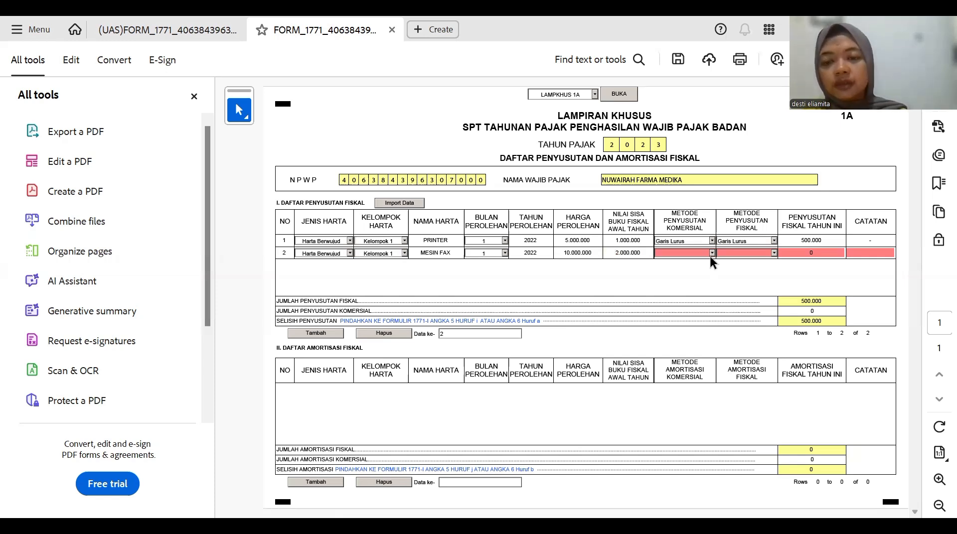
pyautogui.click(711, 254)
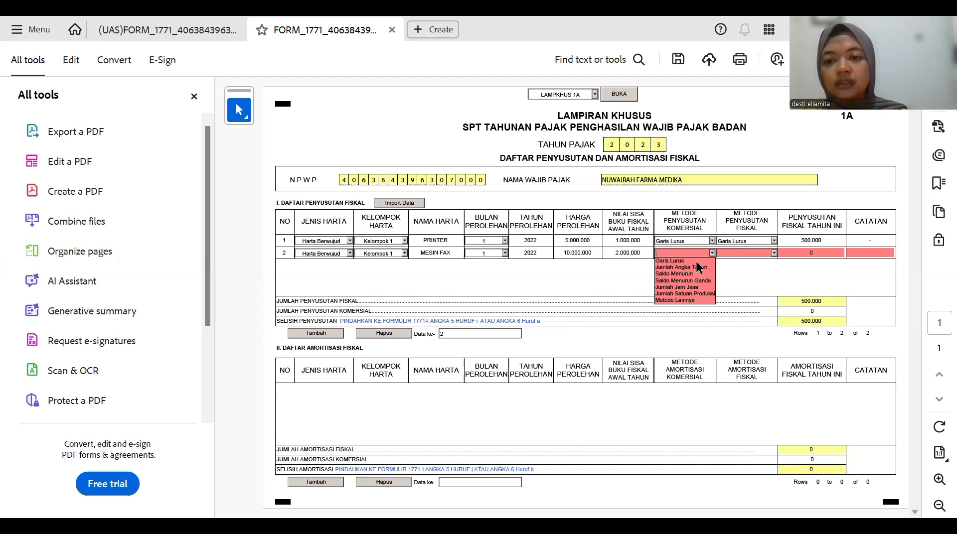
pyautogui.click(768, 256)
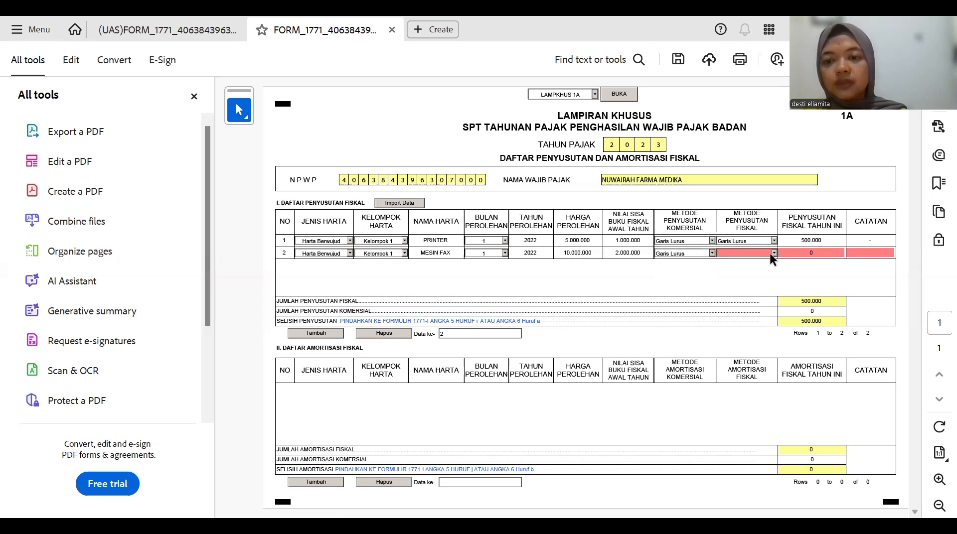
pyautogui.click(770, 253)
pyautogui.click(763, 259)
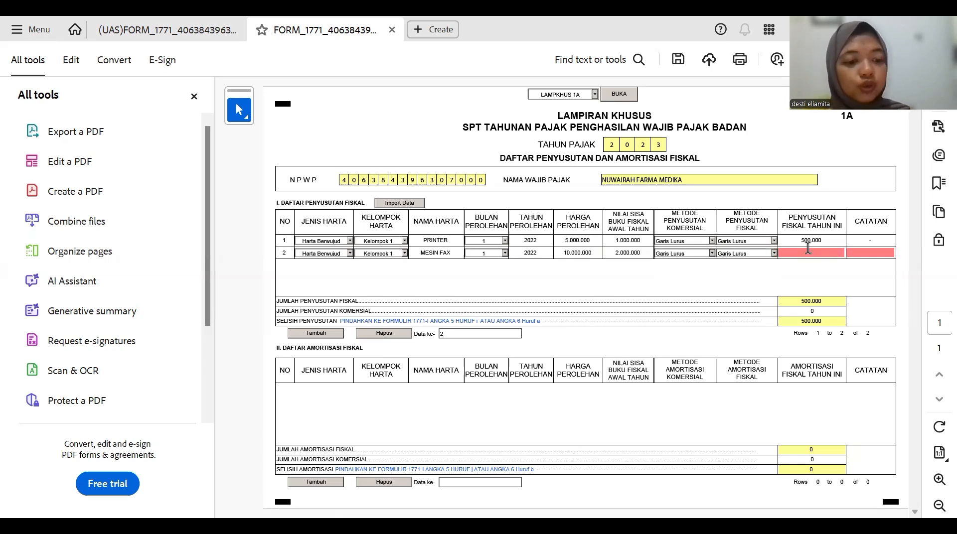
pyautogui.click(808, 251)
pyautogui.write('0')
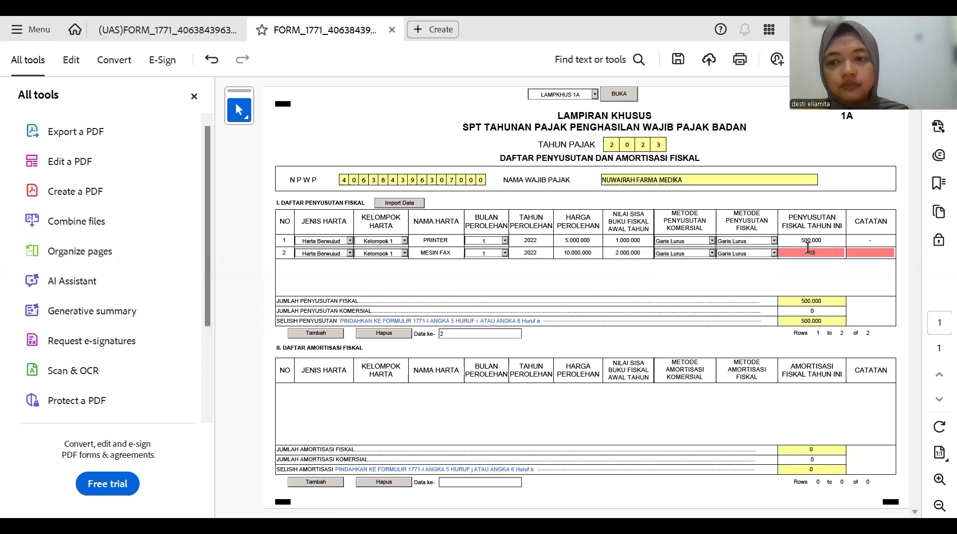
pyautogui.write('00.0000')
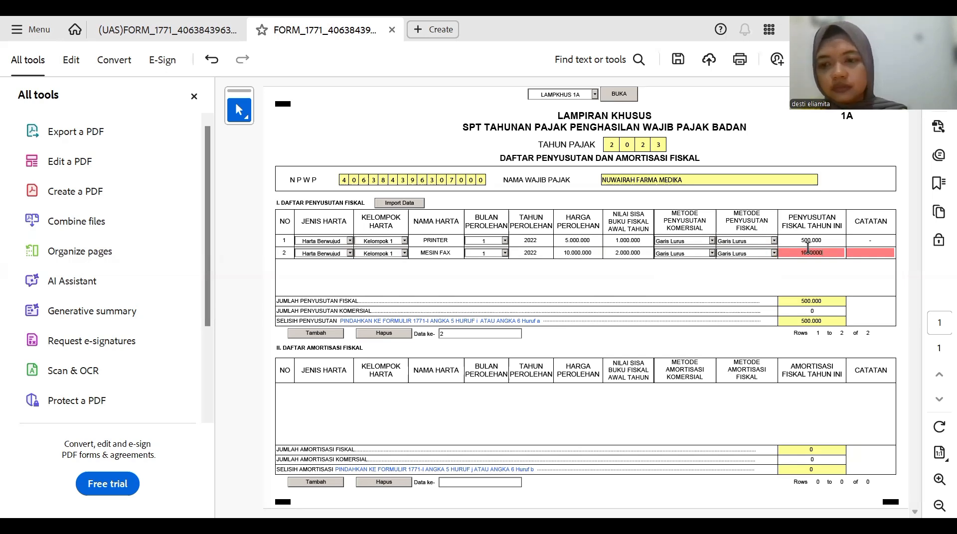
pyautogui.click(500, 279)
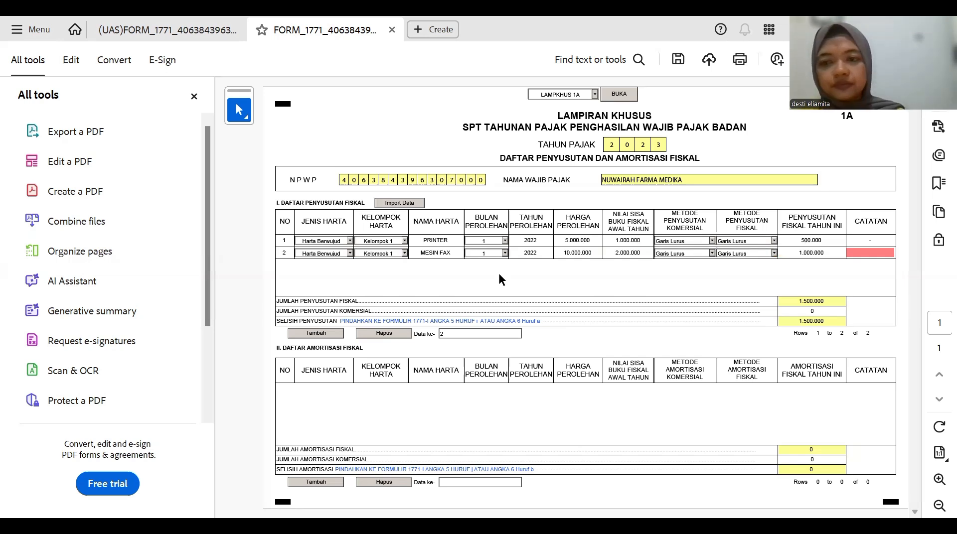
pyautogui.click(872, 252)
pyautogui.write('-')
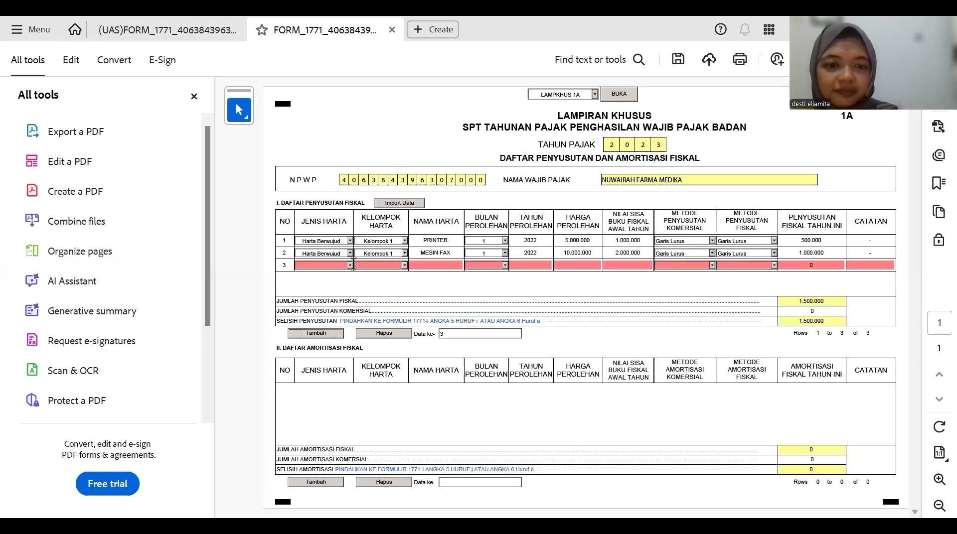
# - Fill row 3 as Harta Berwujud, Kelompok 1, LAPTOP MSI, month 1 of 2022, price 25.000.000
pyautogui.click(350, 267)
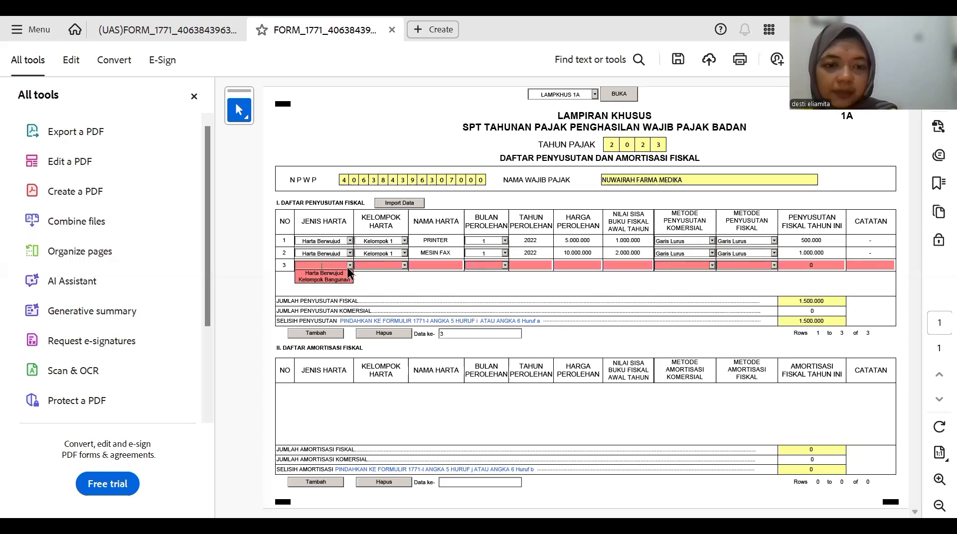
pyautogui.click(346, 273)
pyautogui.click(404, 266)
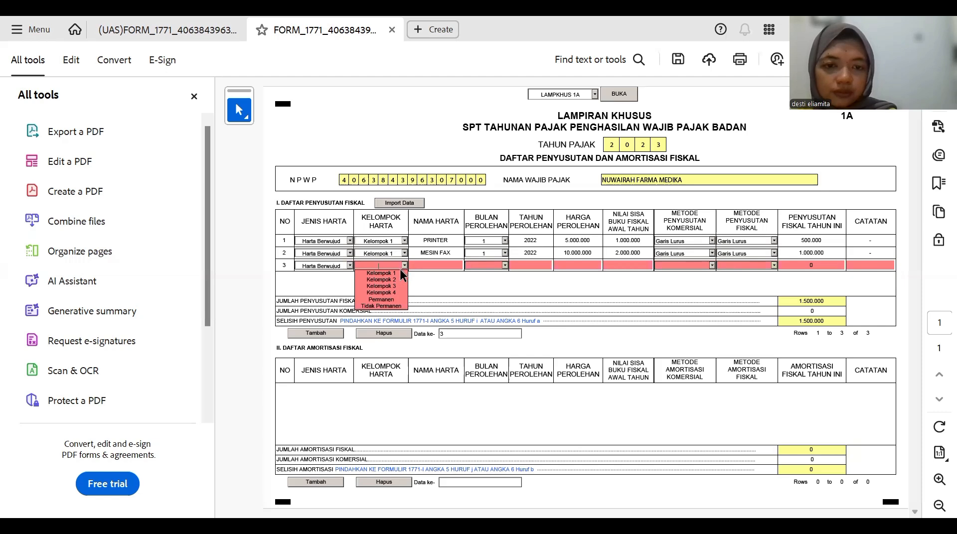
pyautogui.click(393, 273)
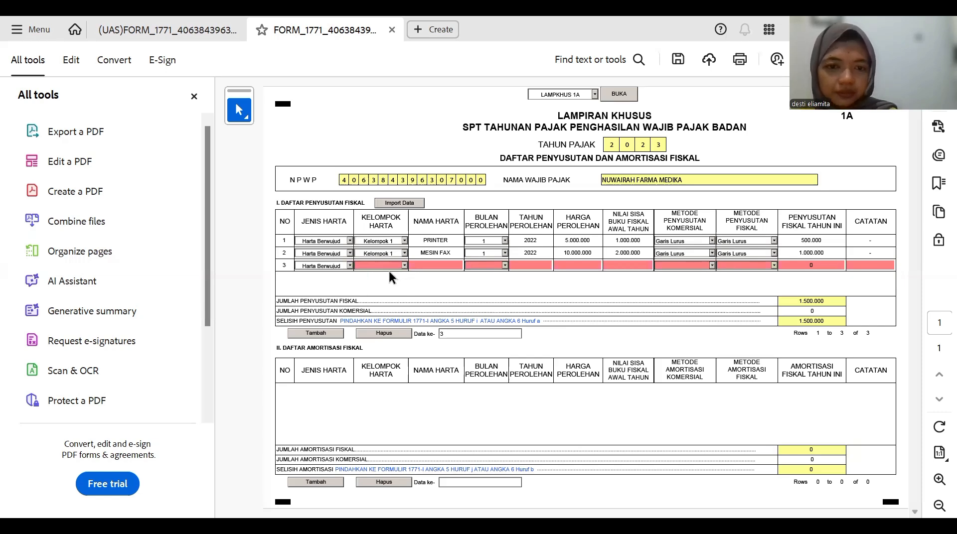
pyautogui.click(429, 266)
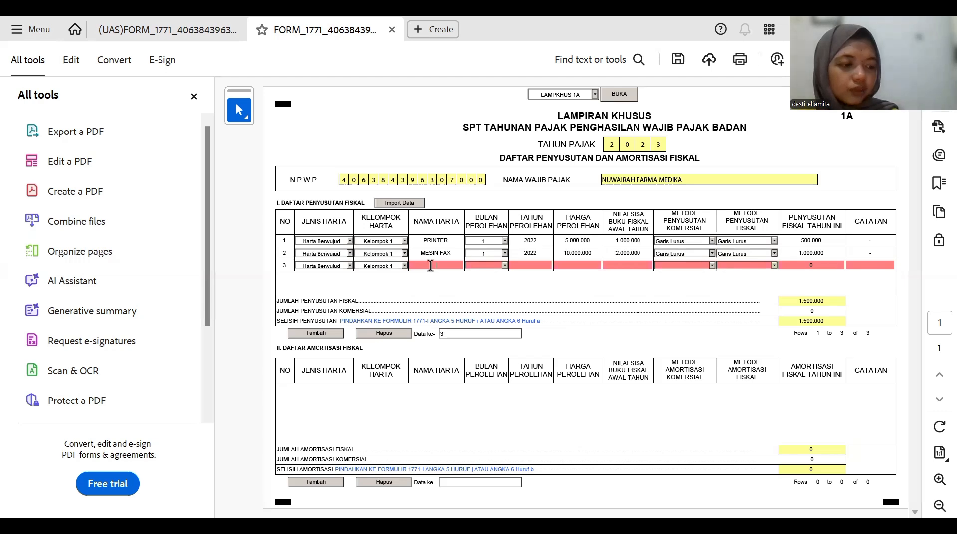
pyautogui.write('LAPTOP MSI')
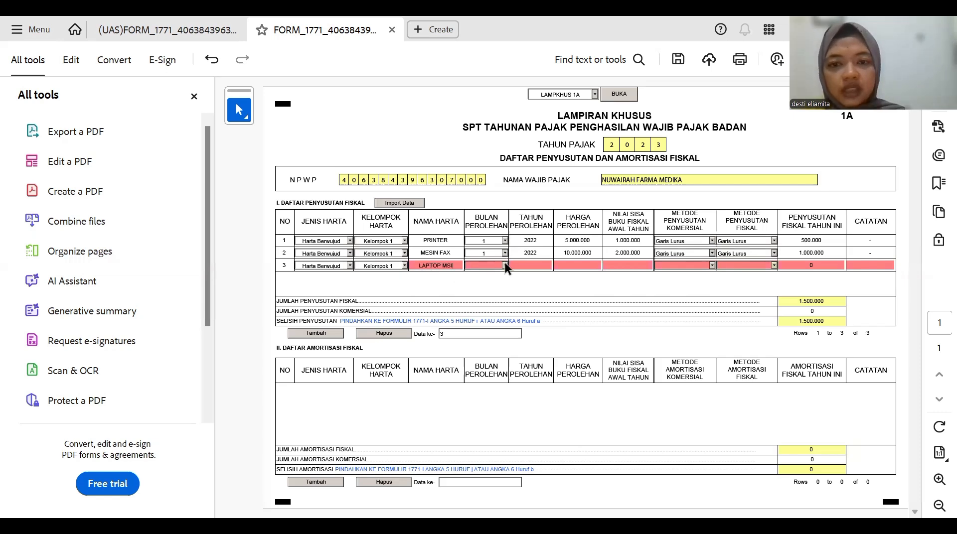
pyautogui.click(492, 268)
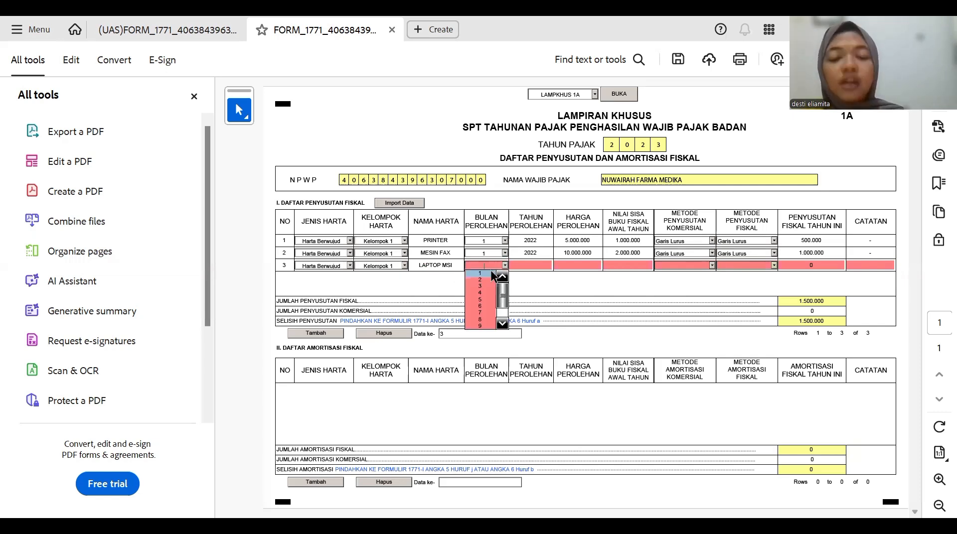
pyautogui.click(491, 272)
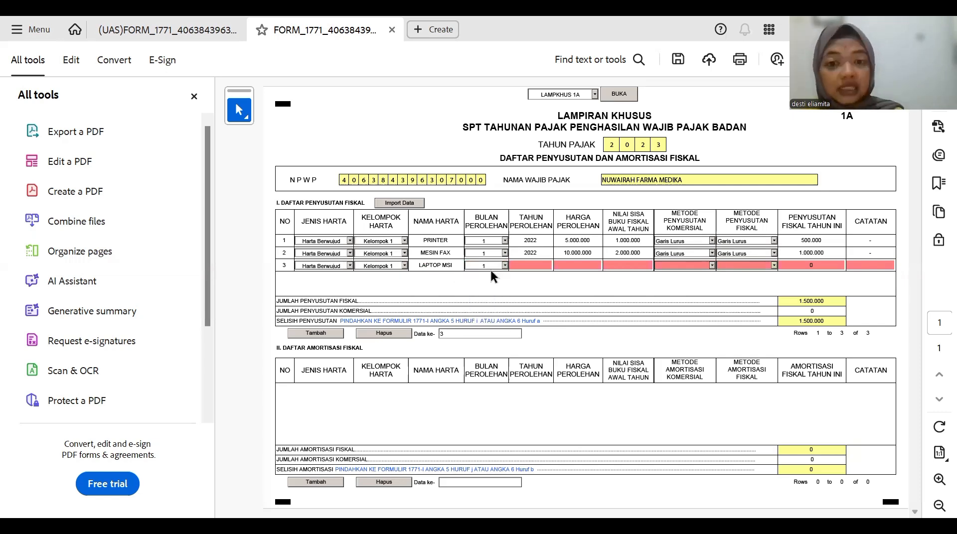
pyautogui.click(519, 264)
pyautogui.write('2022')
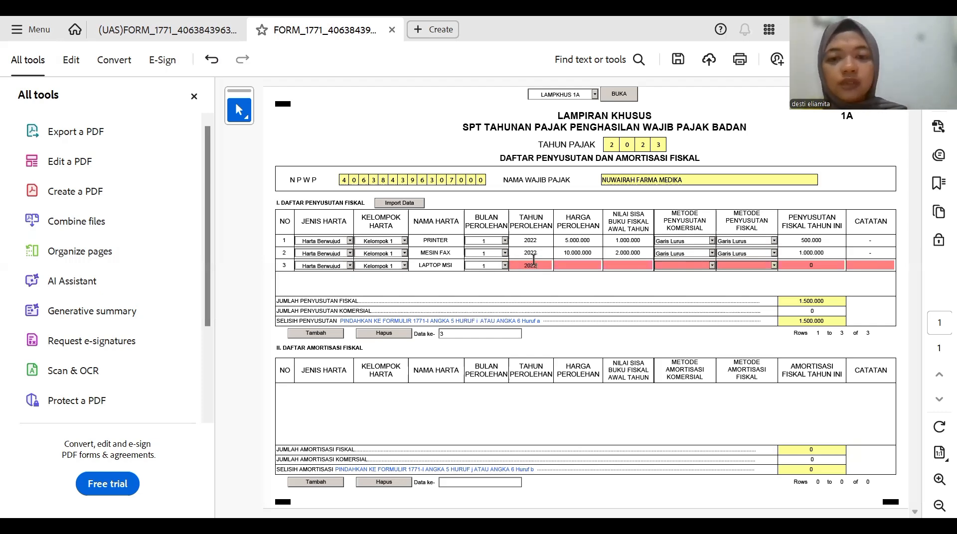
pyautogui.click(581, 267)
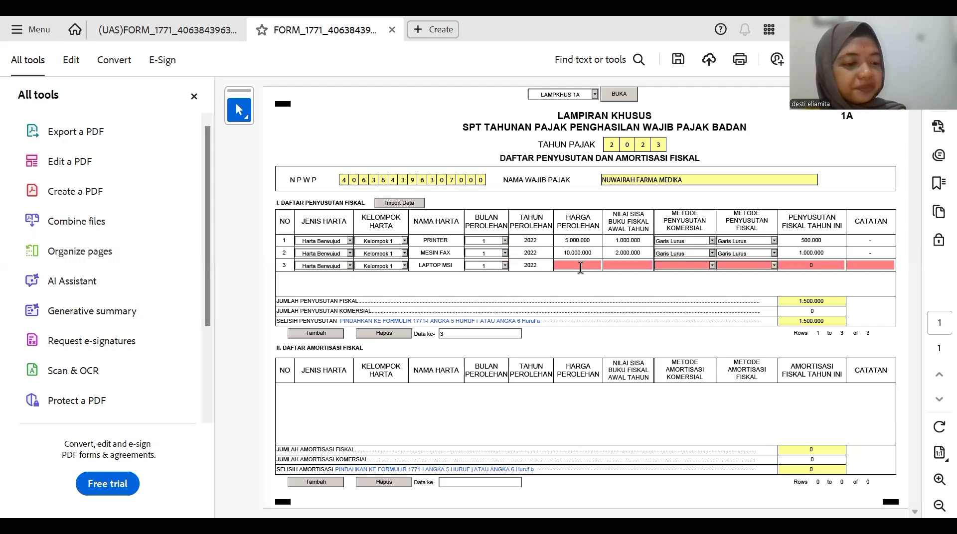
pyautogui.write('2')
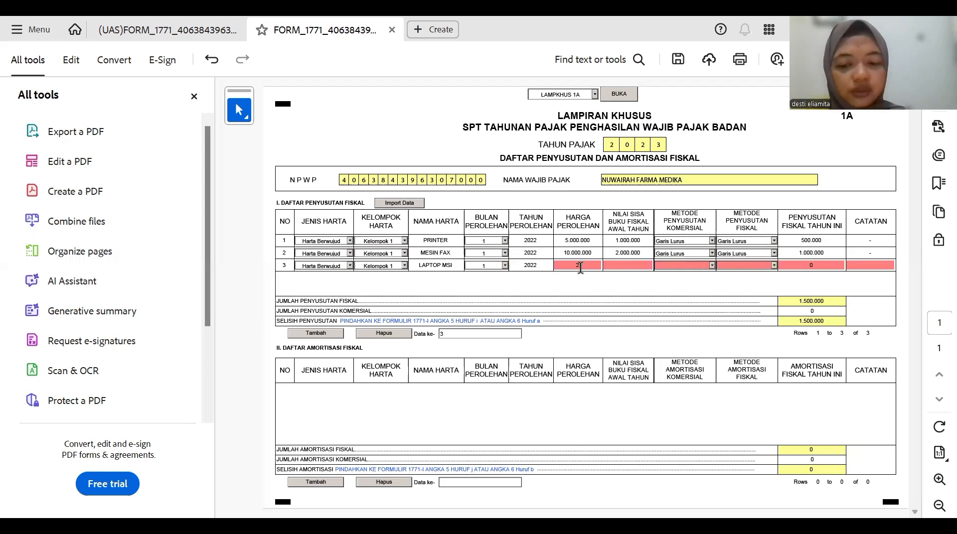
pyautogui.write('500000')
pyautogui.press('Tab')
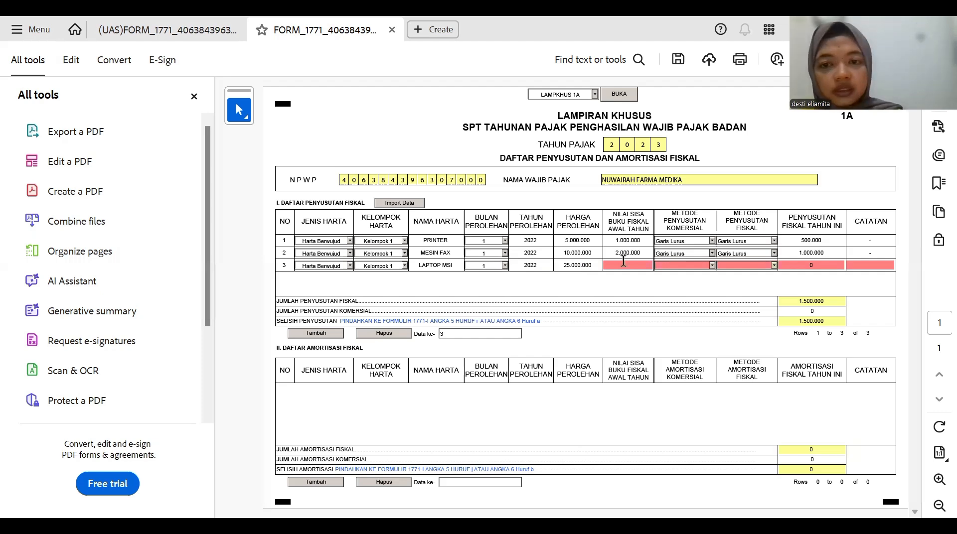
# - Give row 3 book value 5.000.000, Garis Lurus methods, 2.500.000 fiscal depreciation, and add empty row 4
pyautogui.write('5')
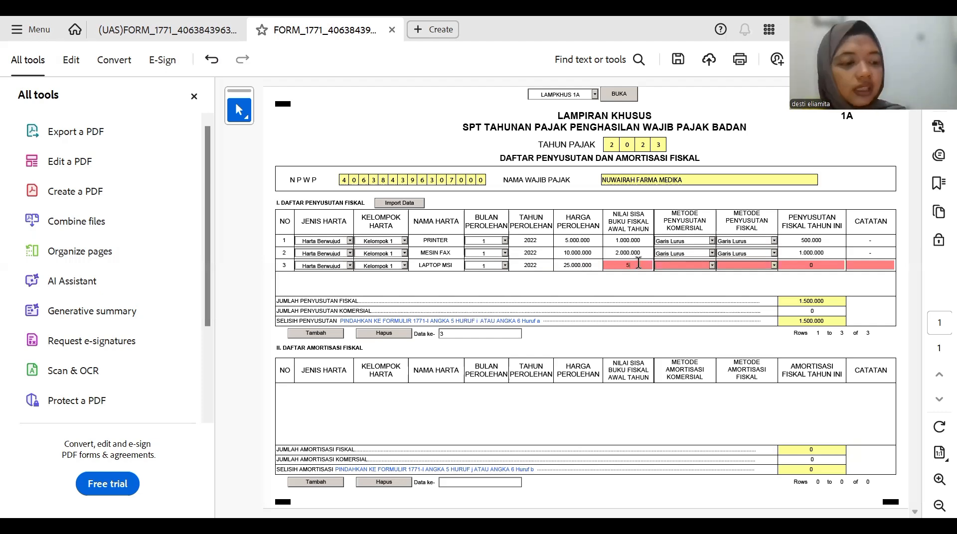
pyautogui.write('.000.00')
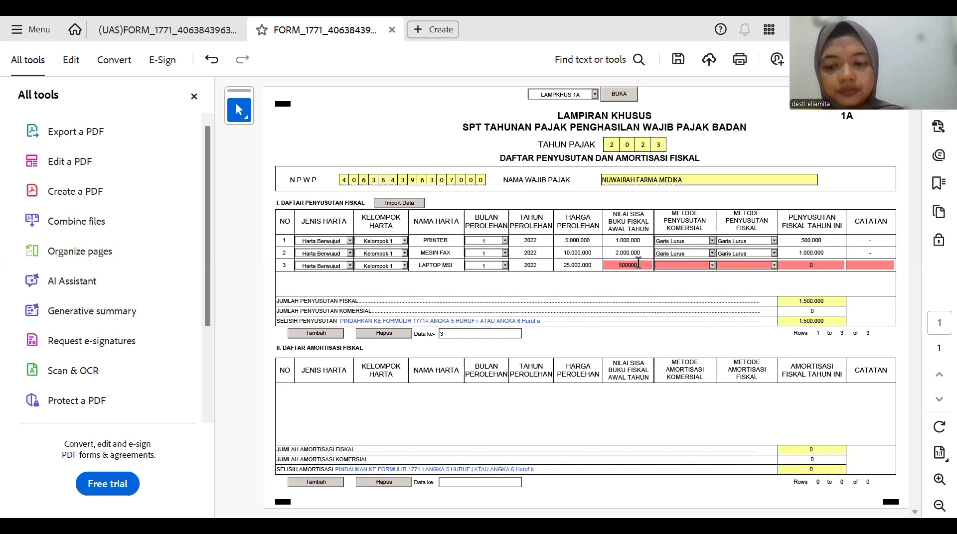
pyautogui.write('0')
pyautogui.click(687, 254)
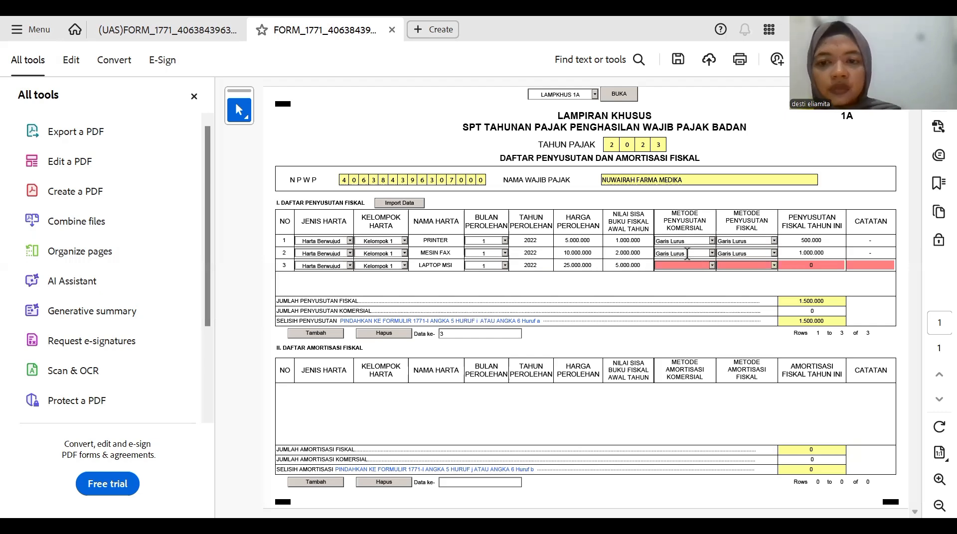
pyautogui.click(712, 265)
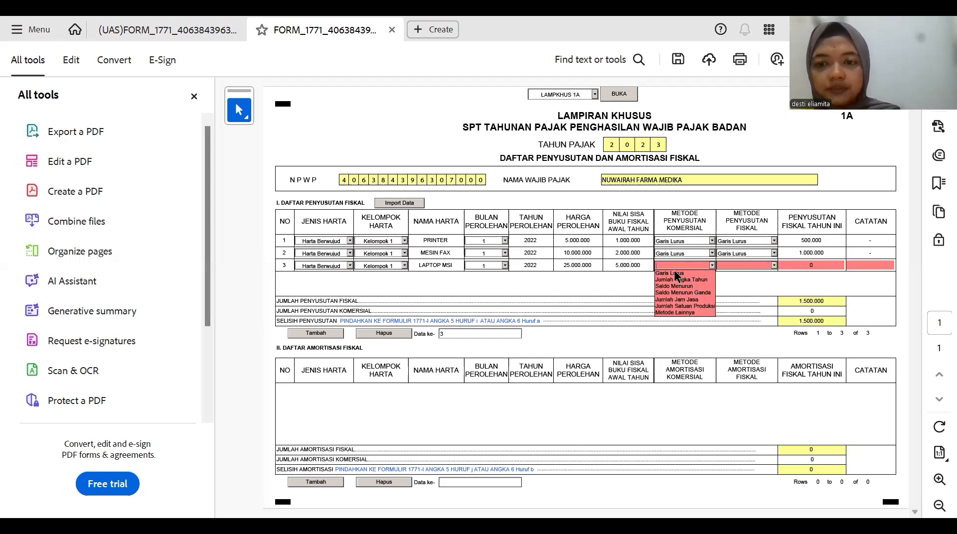
pyautogui.click(712, 263)
pyautogui.click(713, 264)
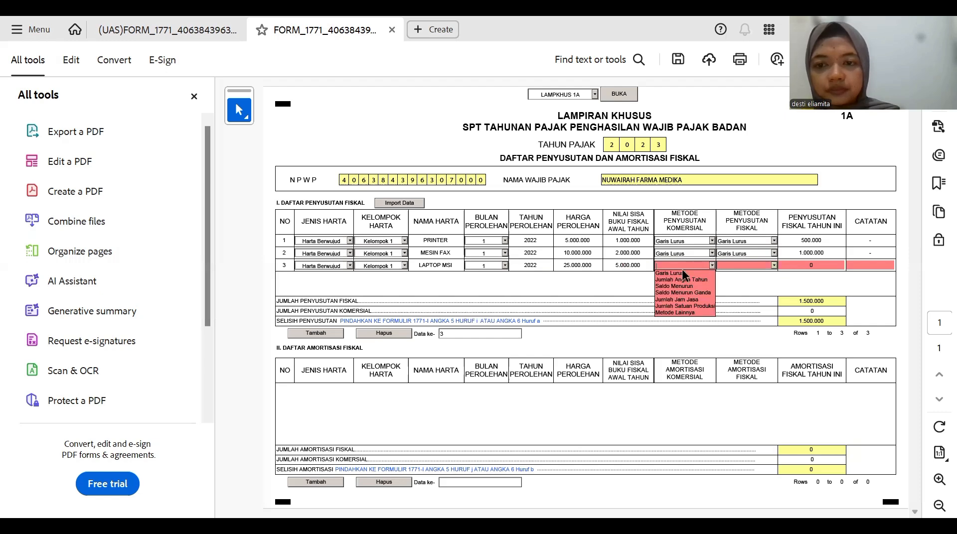
pyautogui.click(679, 270)
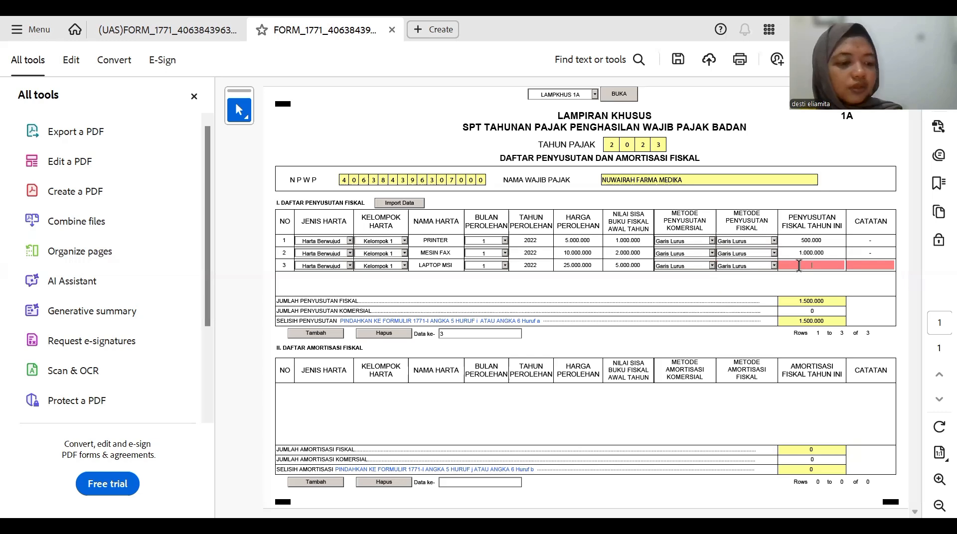
pyautogui.write('2.')
pyautogui.write('500.')
pyautogui.write('00')
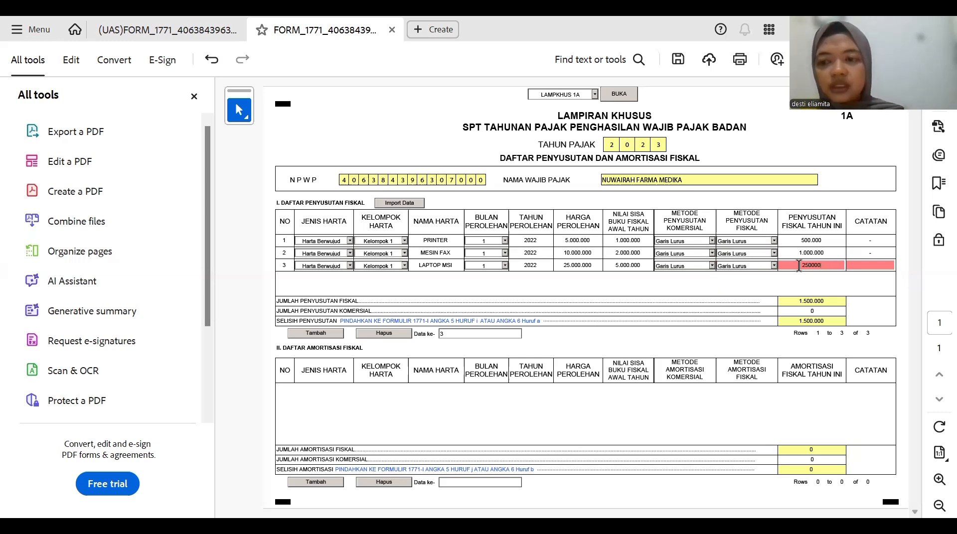
pyautogui.write('0')
pyautogui.click(864, 281)
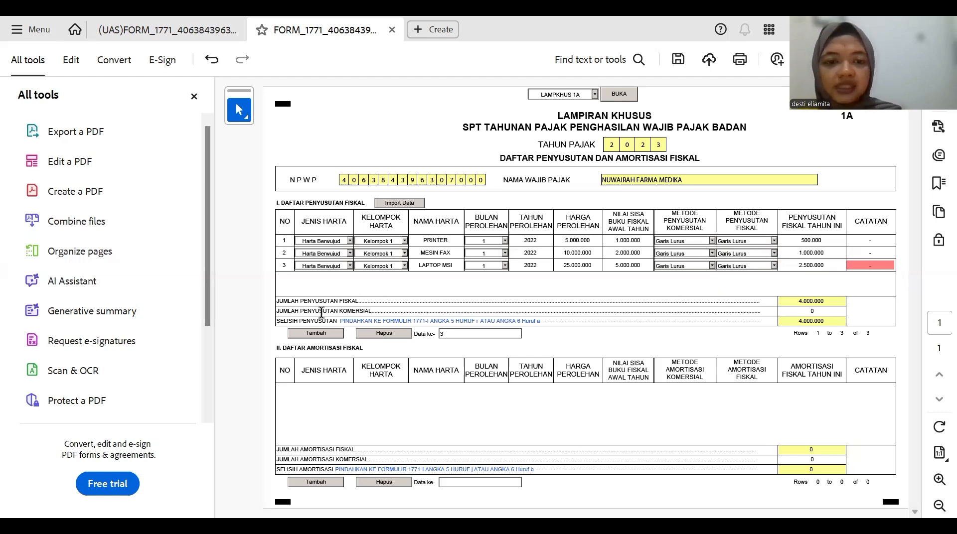
pyautogui.click(316, 334)
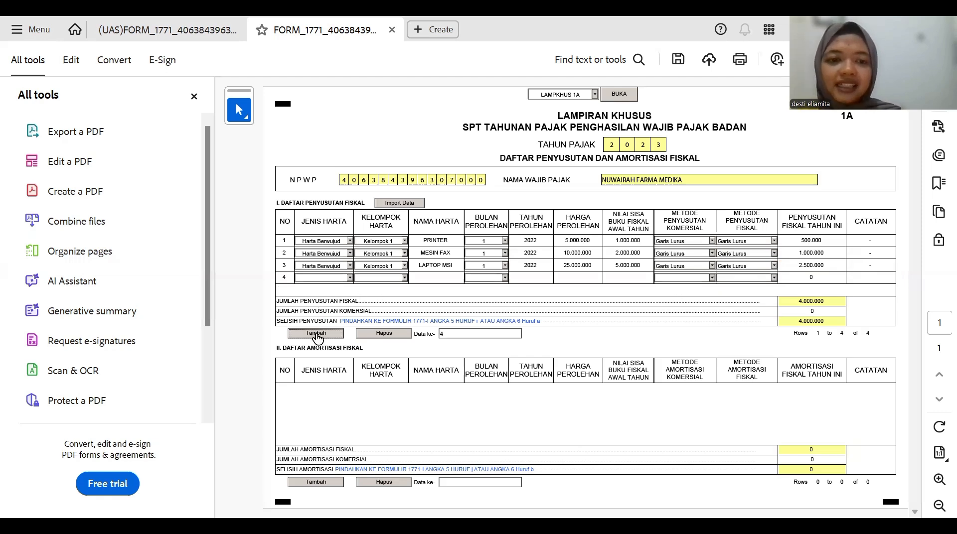
# - Set row 4 to Harta Berwujud, Kelompok 1, named HANDPHONE
pyautogui.click(349, 279)
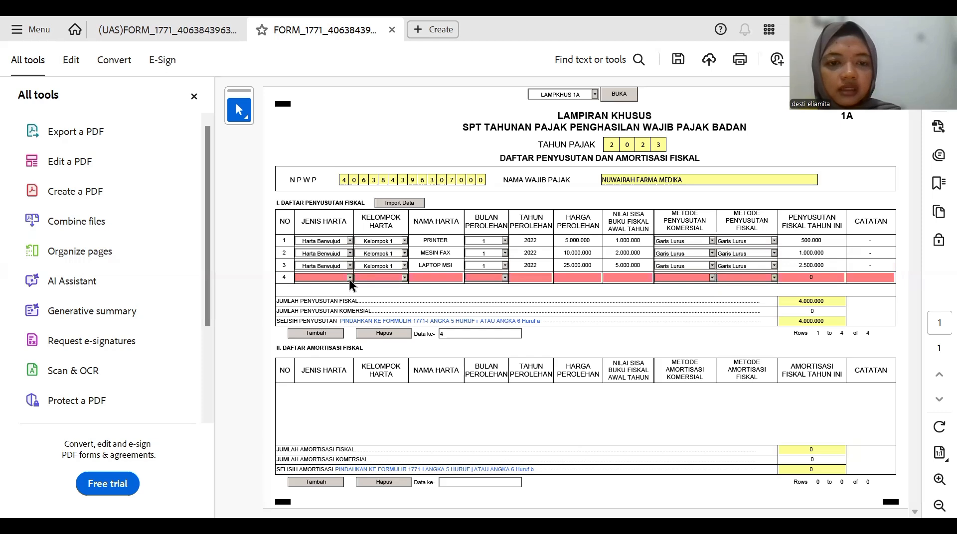
pyautogui.click(348, 283)
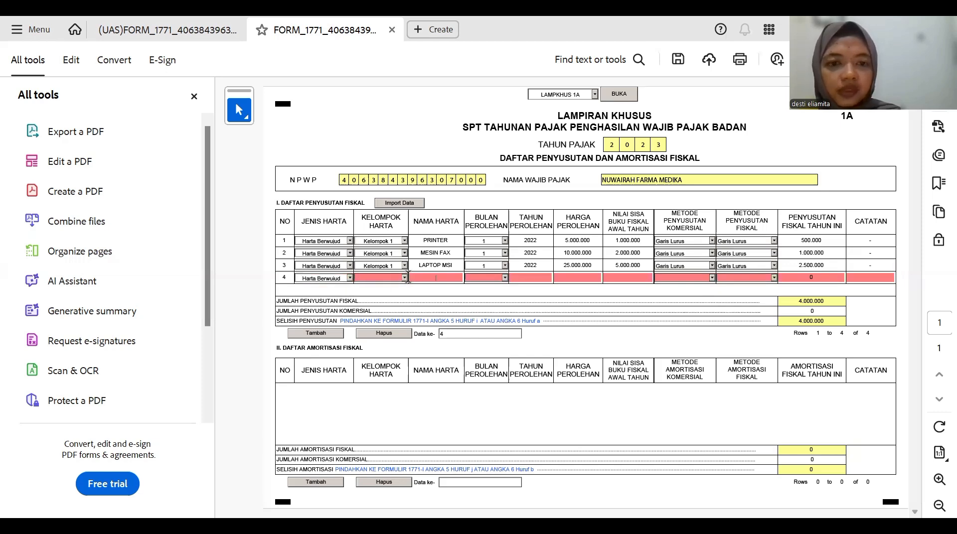
pyautogui.click(404, 278)
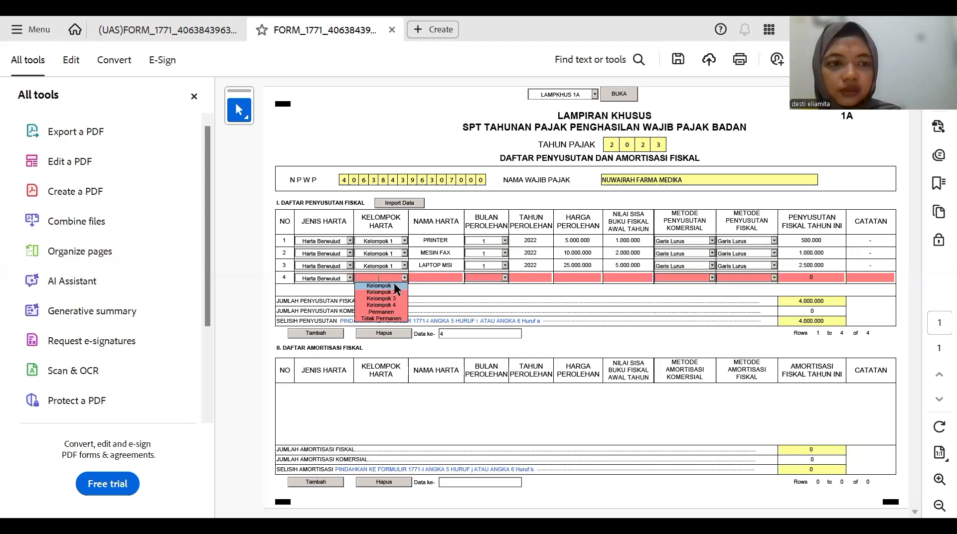
pyautogui.click(402, 283)
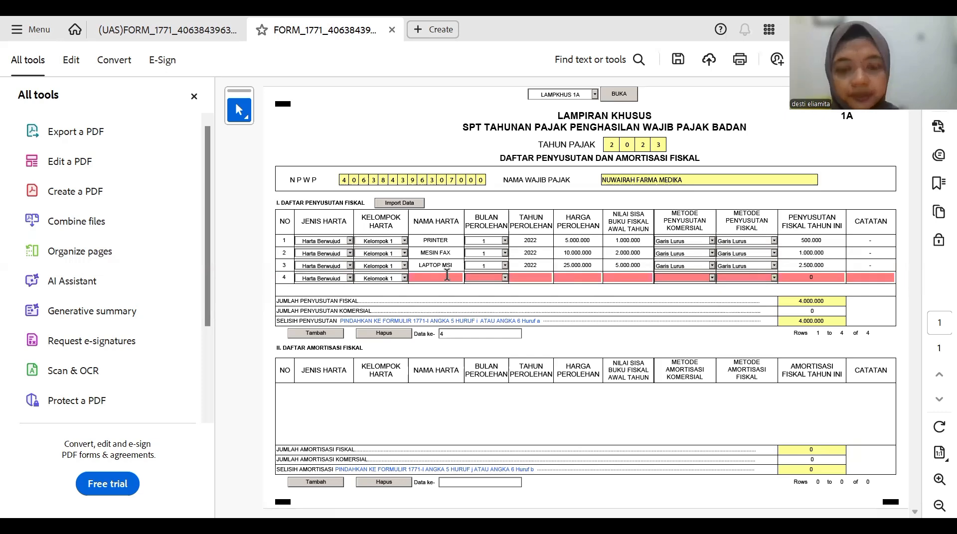
pyautogui.write('HA')
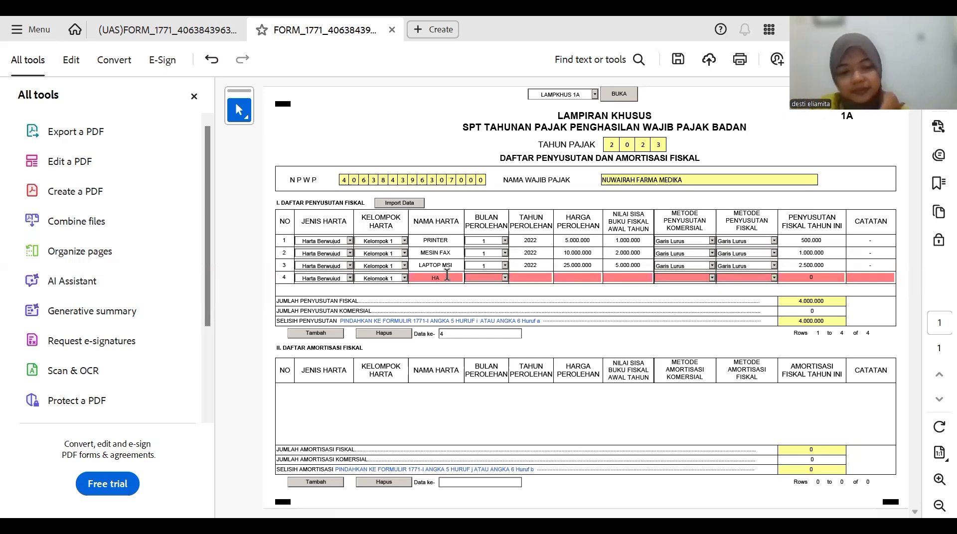
pyautogui.write('A')
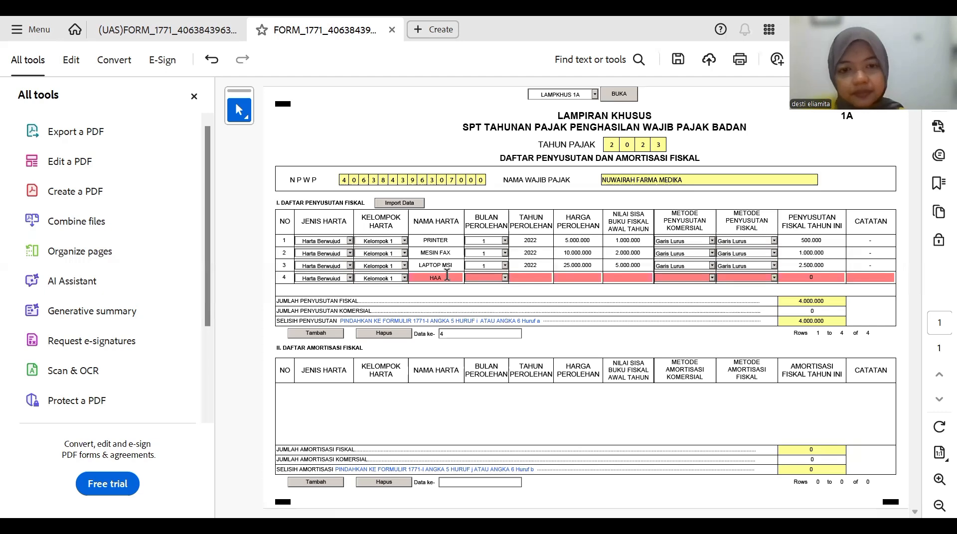
pyautogui.press('BackSpace')
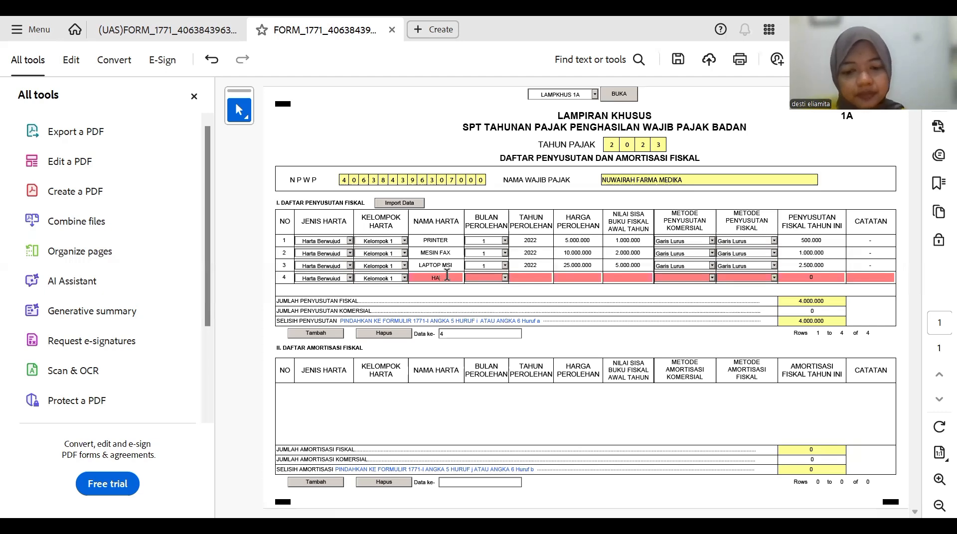
pyautogui.write('NDPHONE')
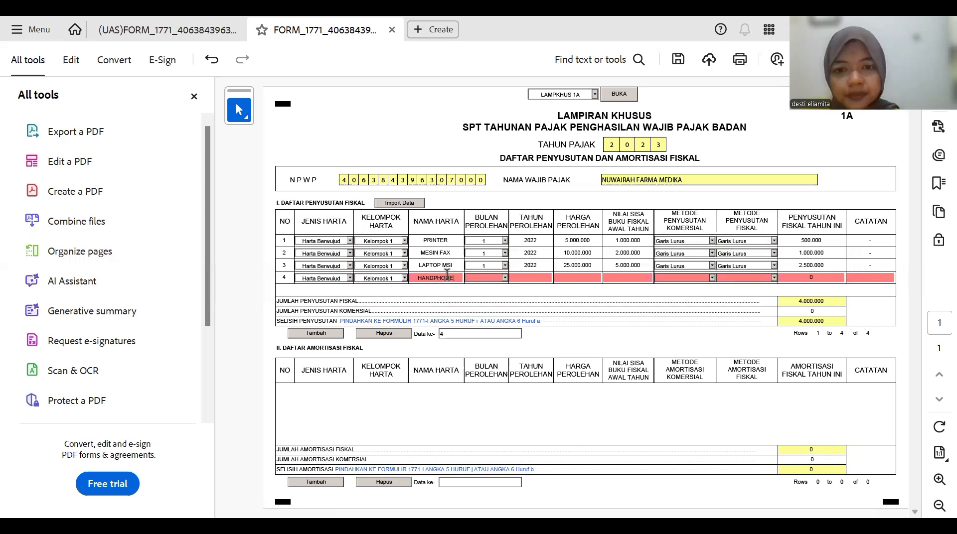
# - Give row 4 acquisition month 1 of 2022 and a 40.000.000 purchase price
pyautogui.click(492, 278)
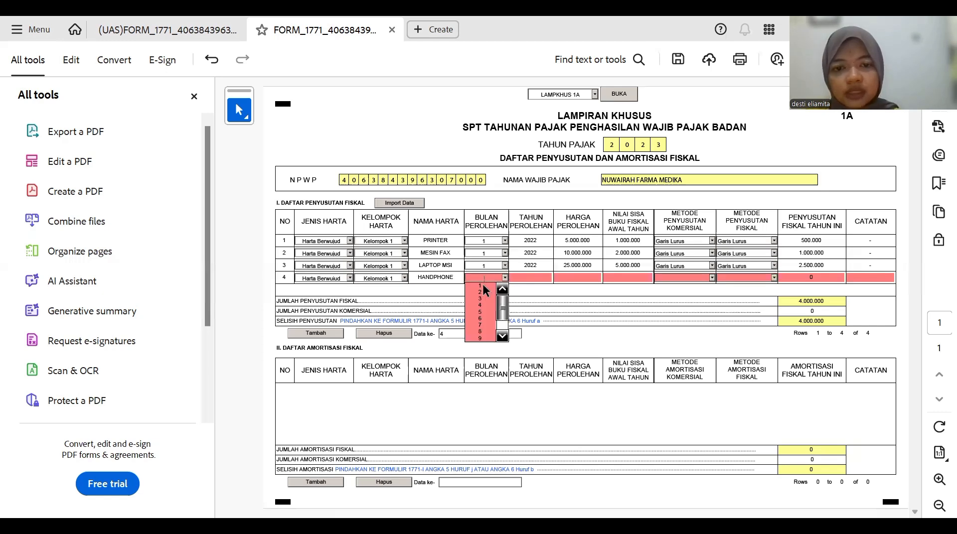
pyautogui.click(504, 277)
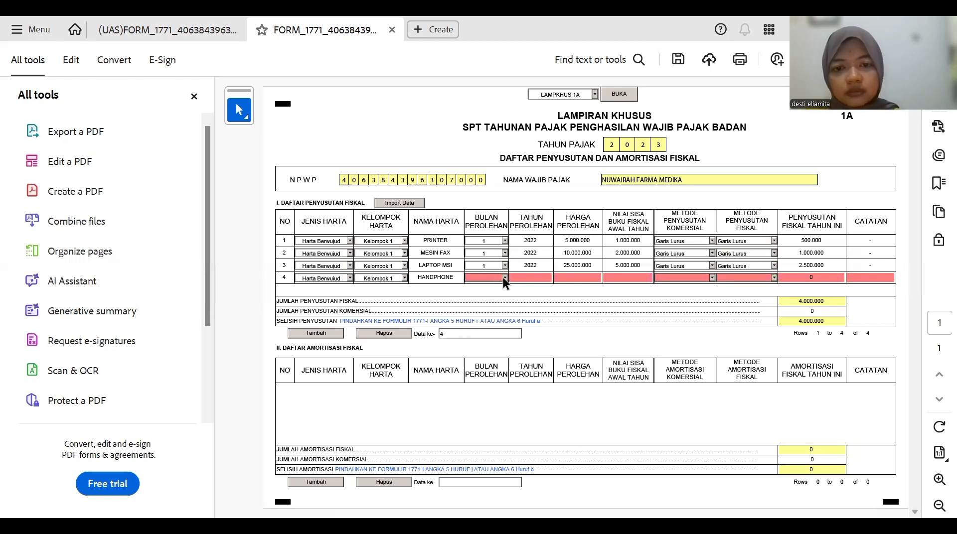
pyautogui.click(505, 280)
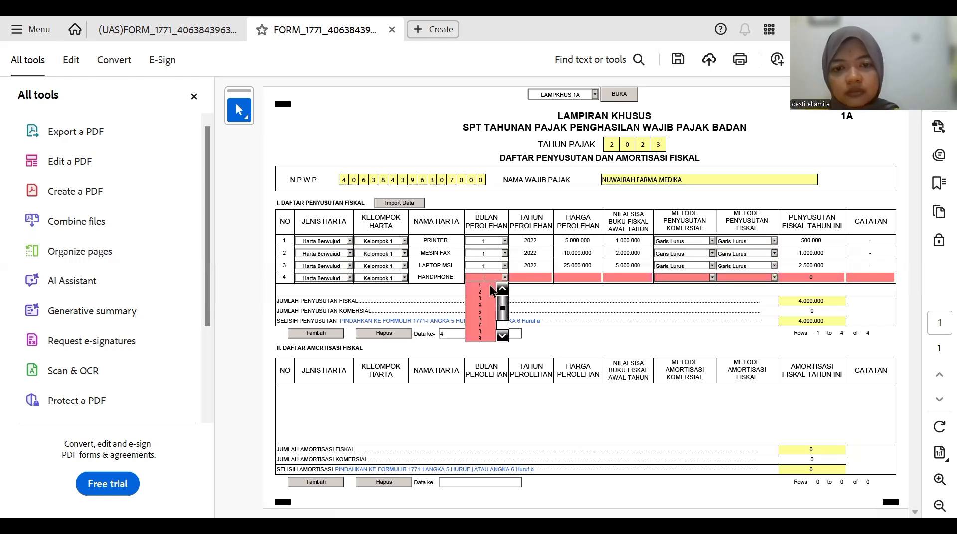
pyautogui.press('Return')
pyautogui.click(531, 274)
pyautogui.write('2022')
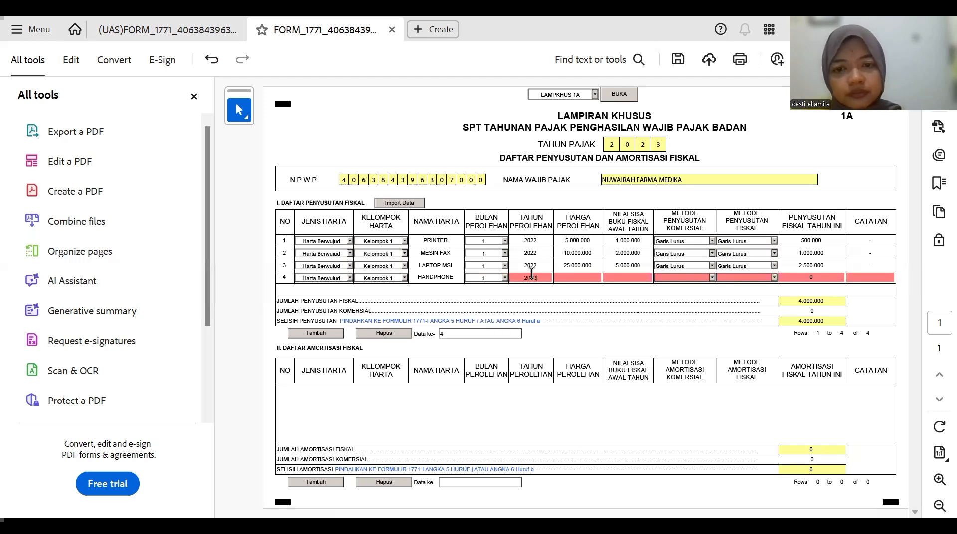
pyautogui.click(574, 277)
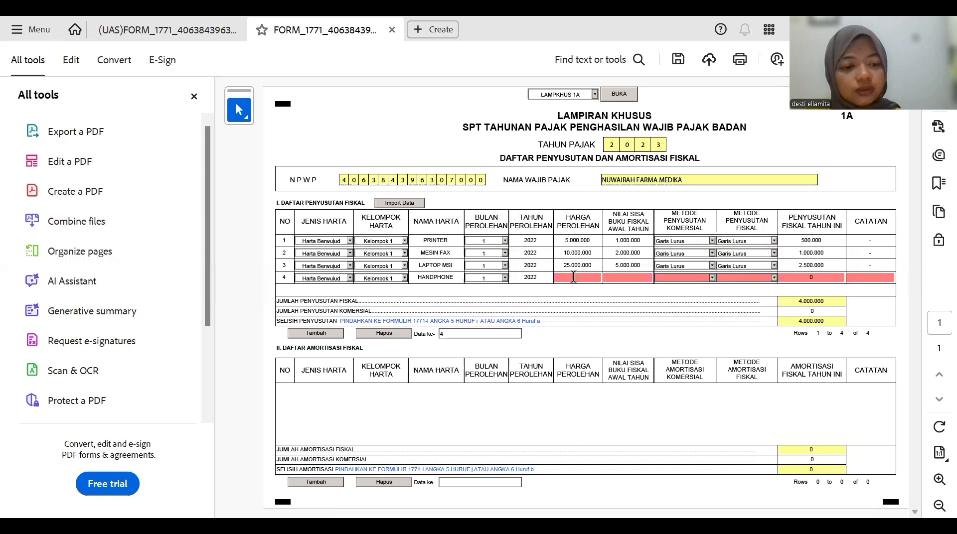
pyautogui.write('4')
pyautogui.write('0.000.000')
pyautogui.press('Return')
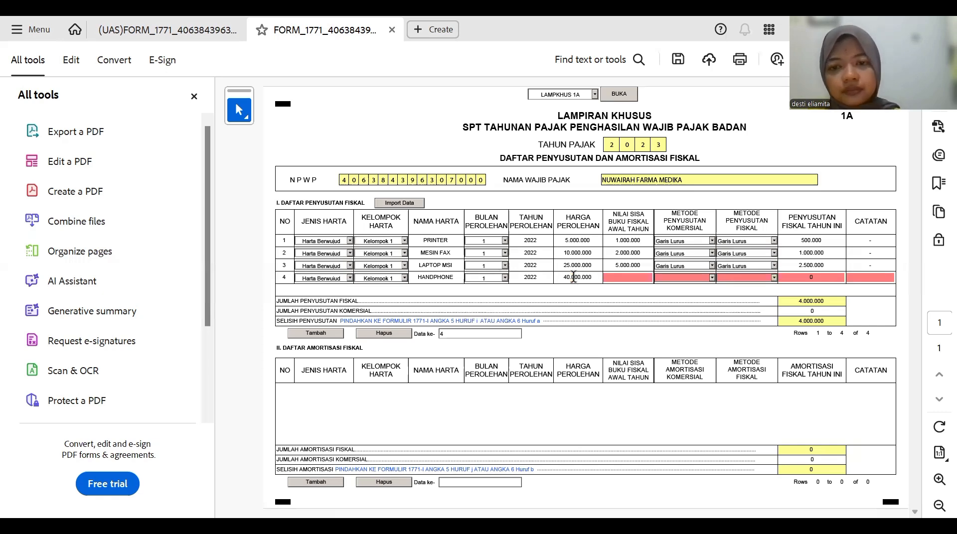
# - Give row 4 book value 8.000.000, Garis Lurus methods, 4.000.000 fiscal depreciation and a '-' note
pyautogui.click(613, 278)
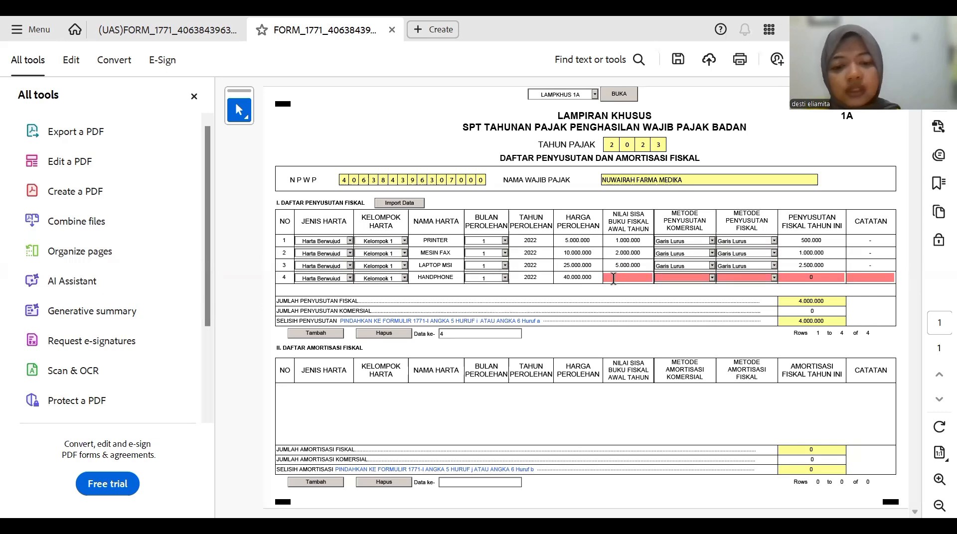
pyautogui.write('8000')
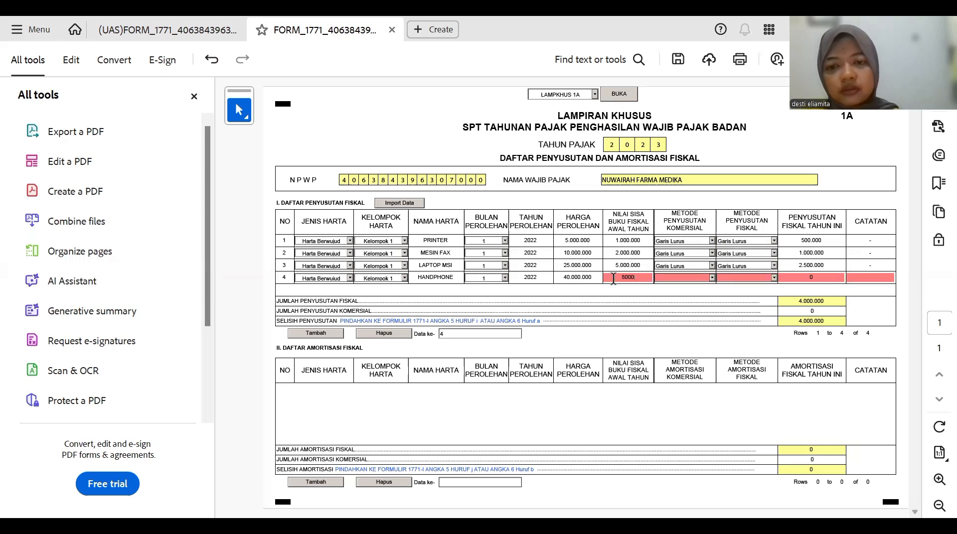
pyautogui.write('000')
pyautogui.click(704, 270)
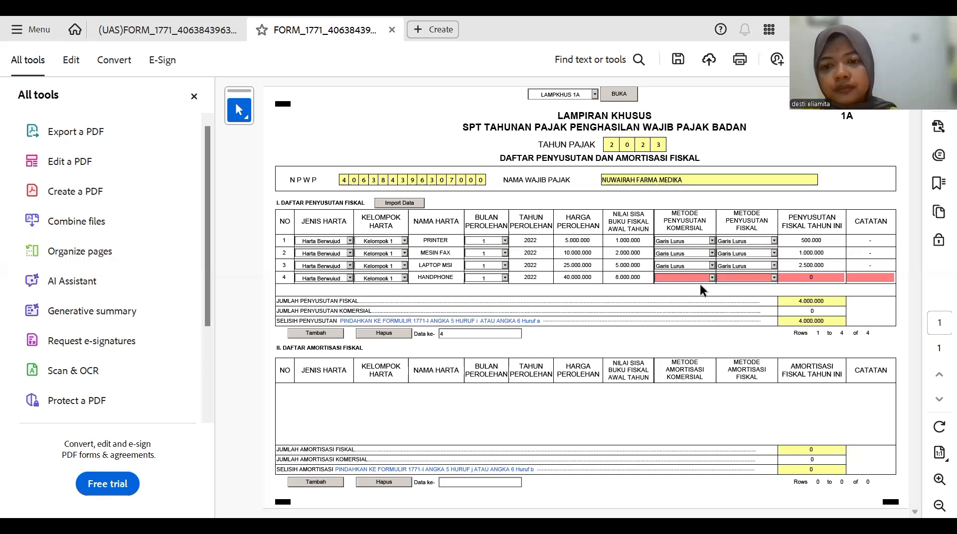
pyautogui.click(683, 285)
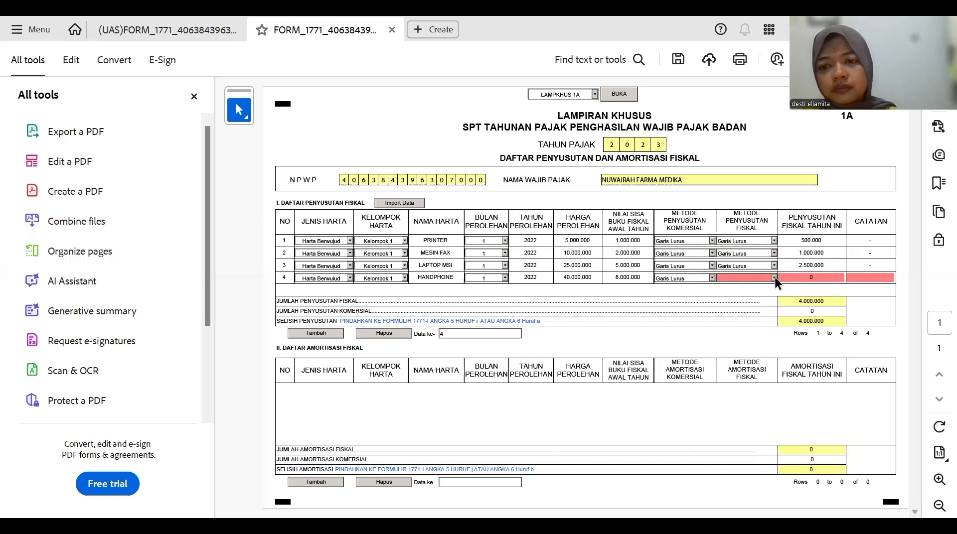
pyautogui.click(764, 283)
pyautogui.click(774, 278)
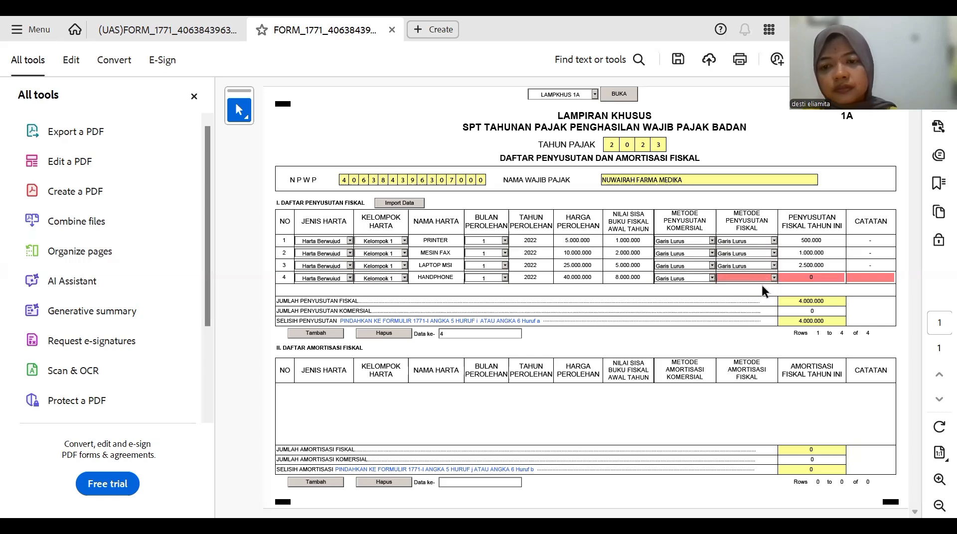
pyautogui.click(731, 286)
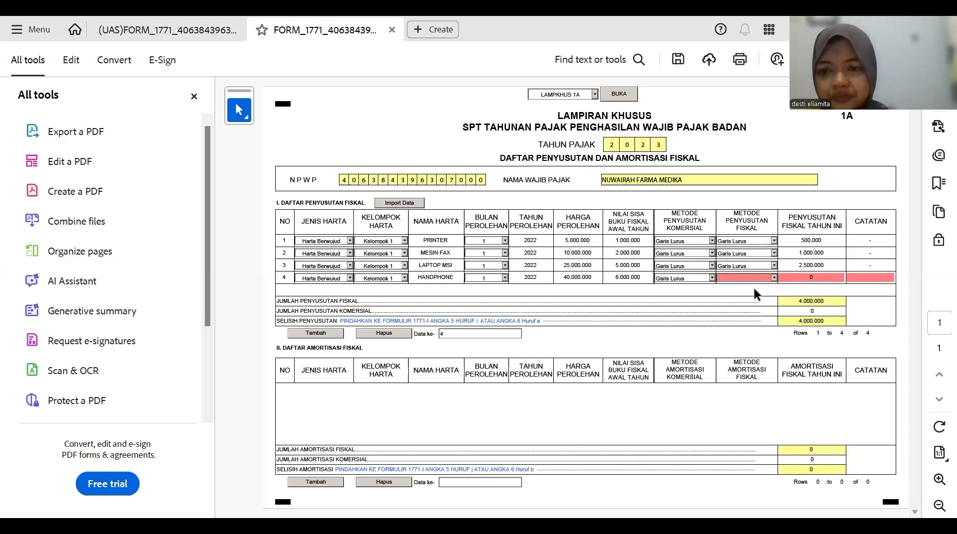
pyautogui.click(753, 287)
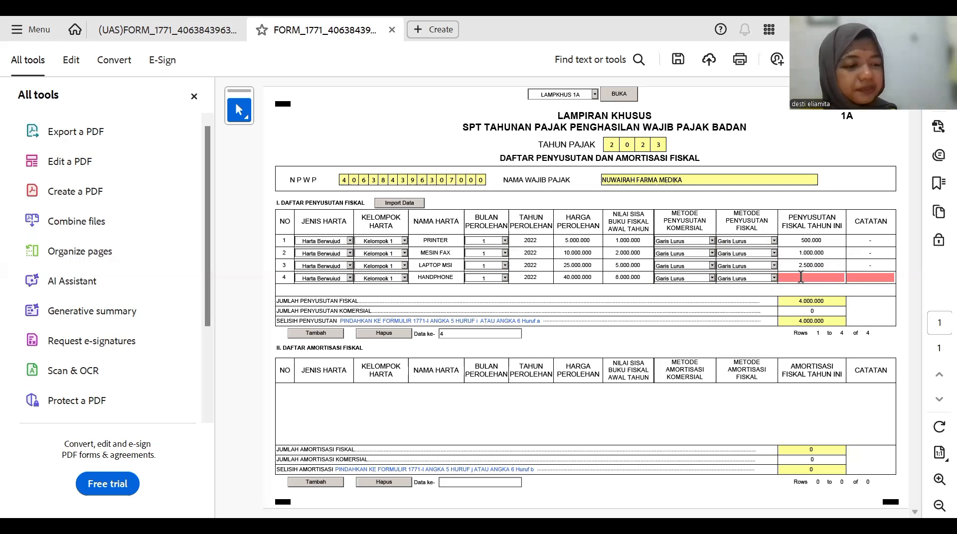
pyautogui.click(800, 277)
pyautogui.write('4.')
pyautogui.write('000.')
pyautogui.write('000000')
pyautogui.press('Tab')
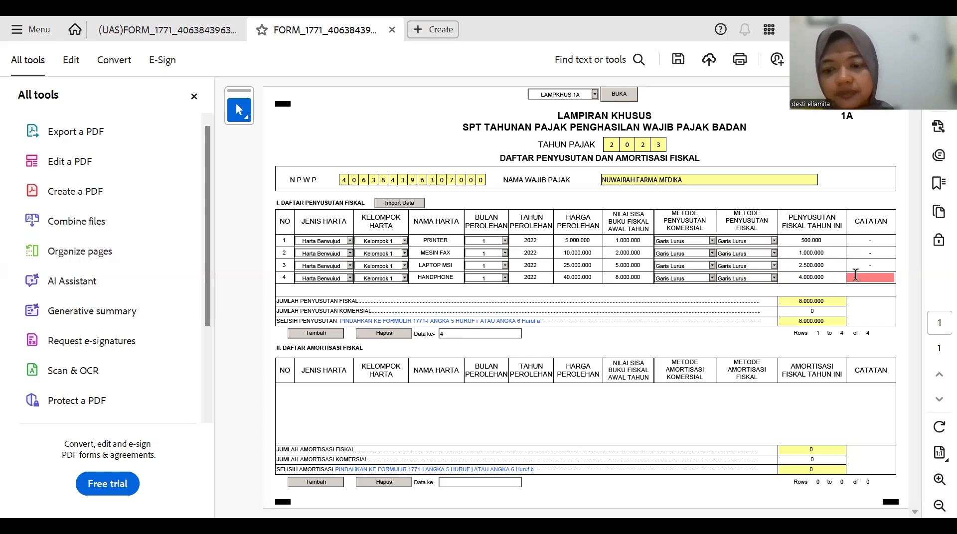
pyautogui.write('-')
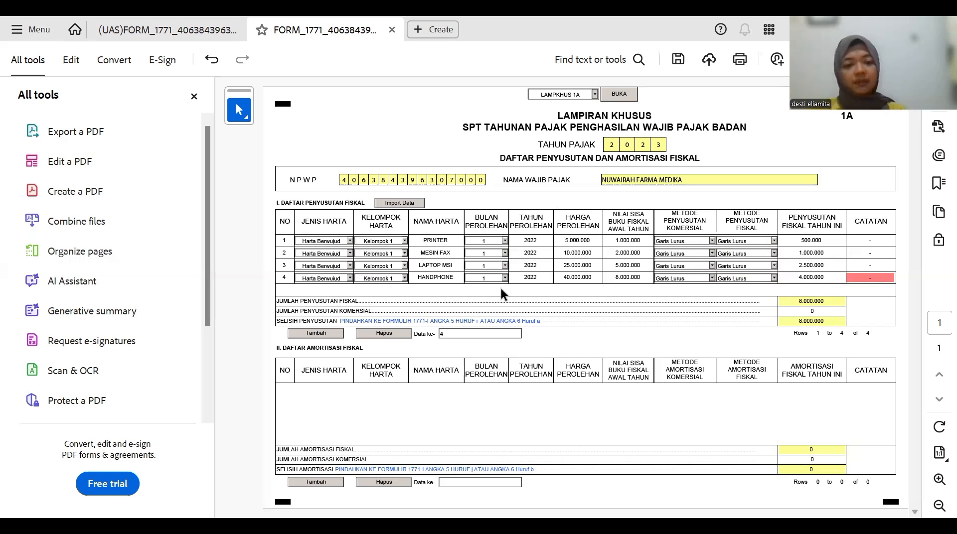
# - Add row 5 as a Harta Berwujud, Kelompok 1 asset named SEPEDA MOTOR HONDA
pyautogui.click(322, 334)
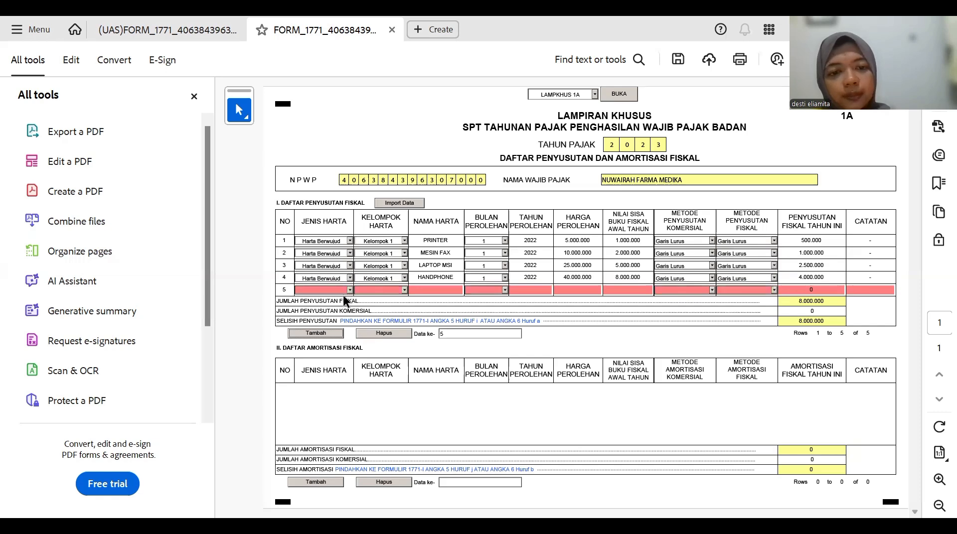
pyautogui.click(345, 293)
pyautogui.click(345, 298)
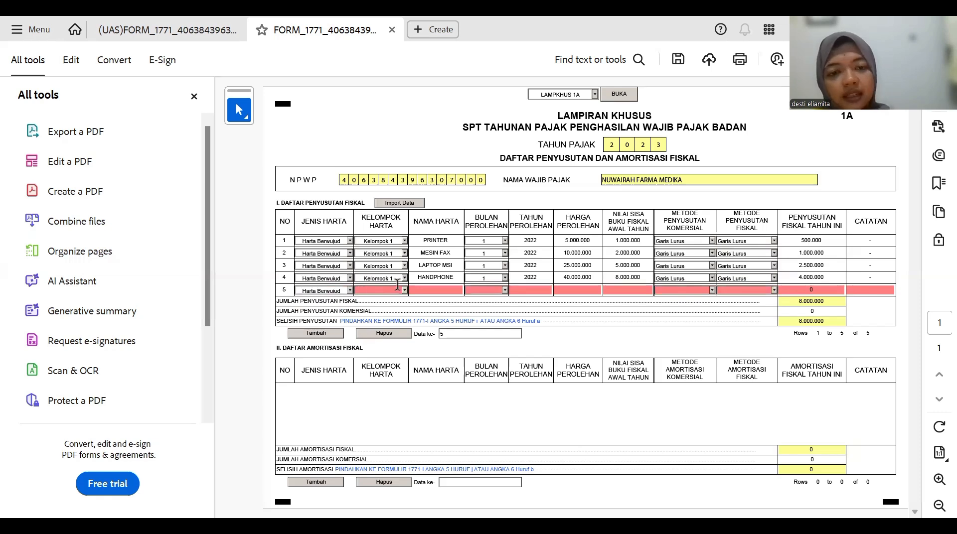
pyautogui.click(397, 294)
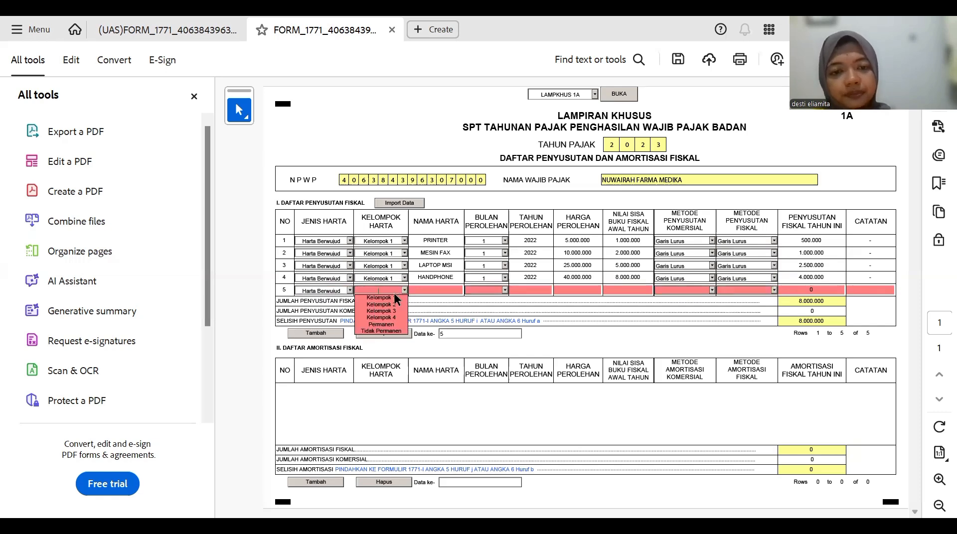
pyautogui.click(386, 294)
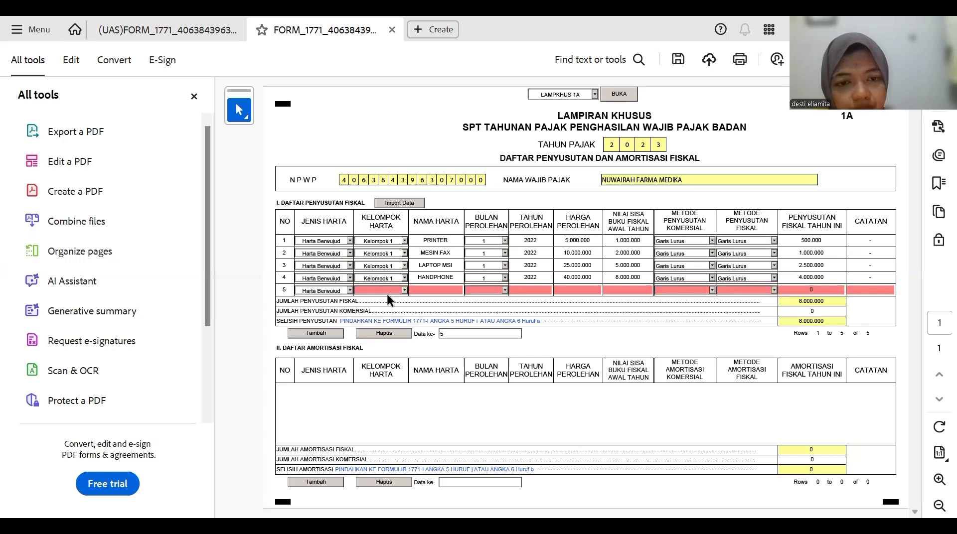
pyautogui.click(405, 289)
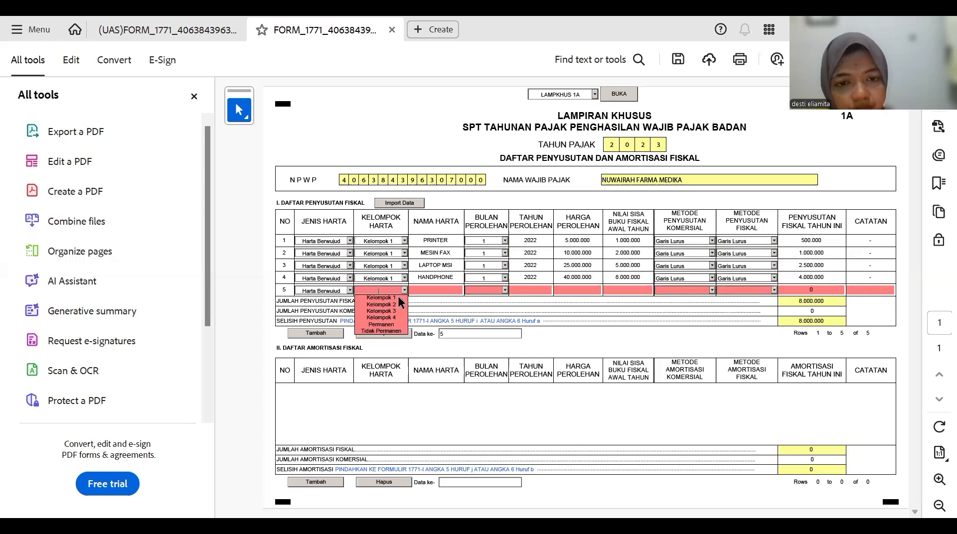
pyautogui.click(392, 298)
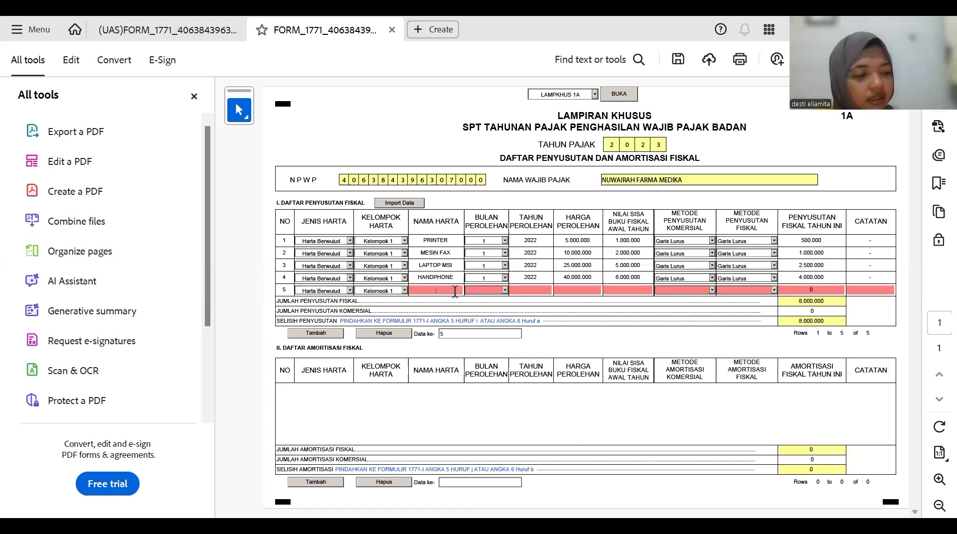
pyautogui.write('SE')
pyautogui.write('PEDA')
pyautogui.write(' MOT')
pyautogui.write('OR')
pyautogui.write(' HOND')
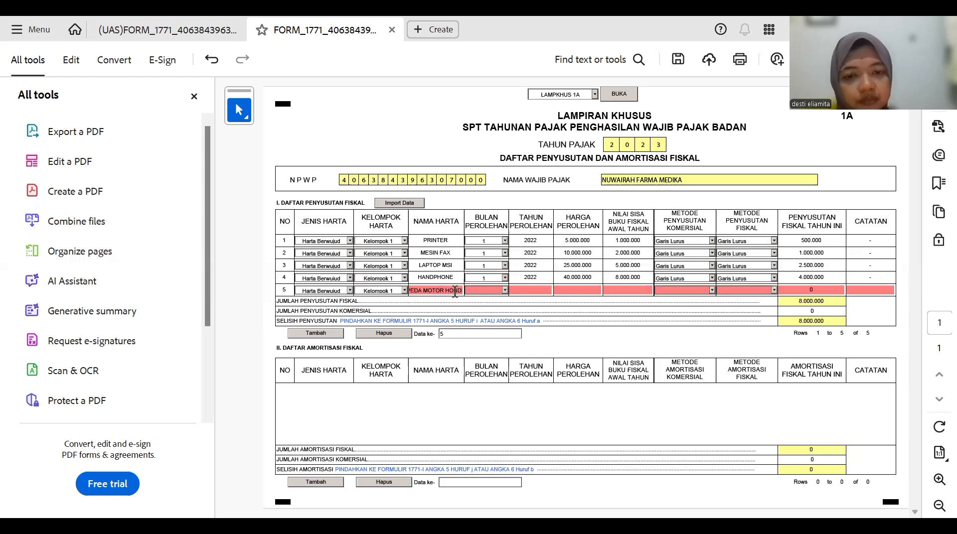
pyautogui.write('A')
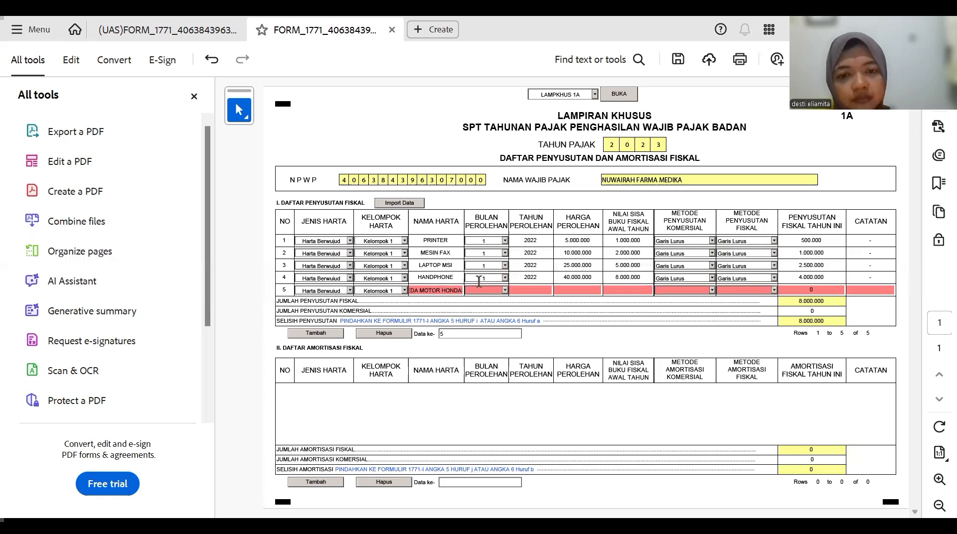
# - Give row 5 acquisition month 1, year 2022, cost 25.000.000 and book value 5.000.000
pyautogui.click(505, 289)
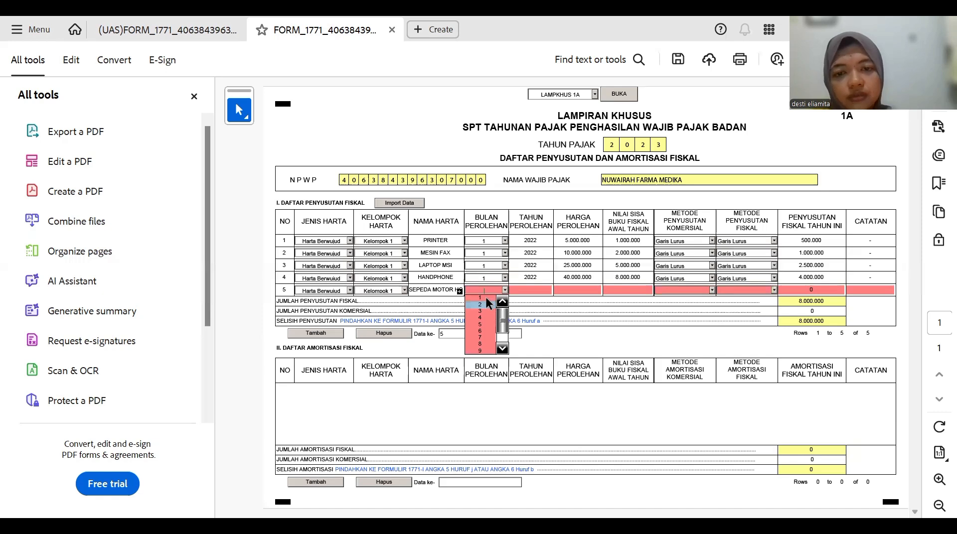
pyautogui.click(487, 298)
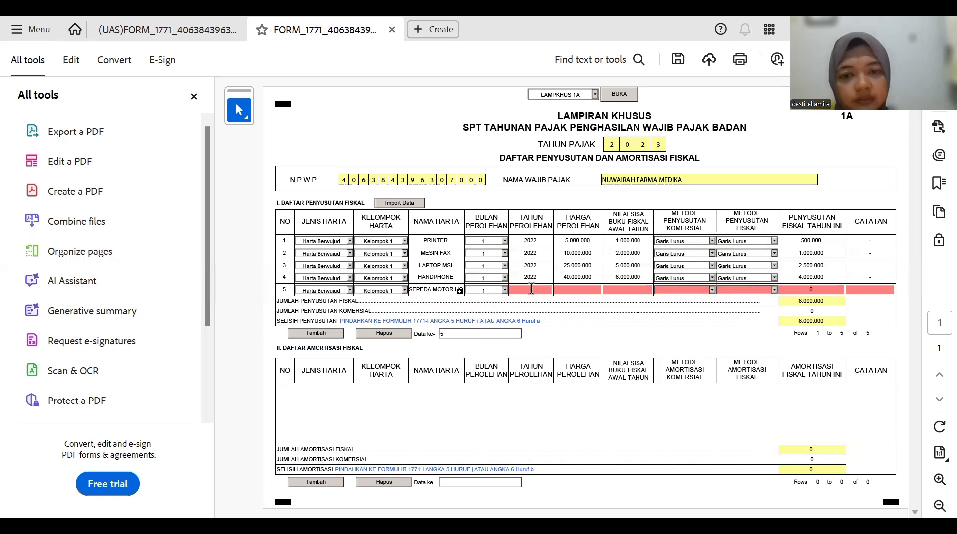
pyautogui.click(532, 289)
pyautogui.write('2022')
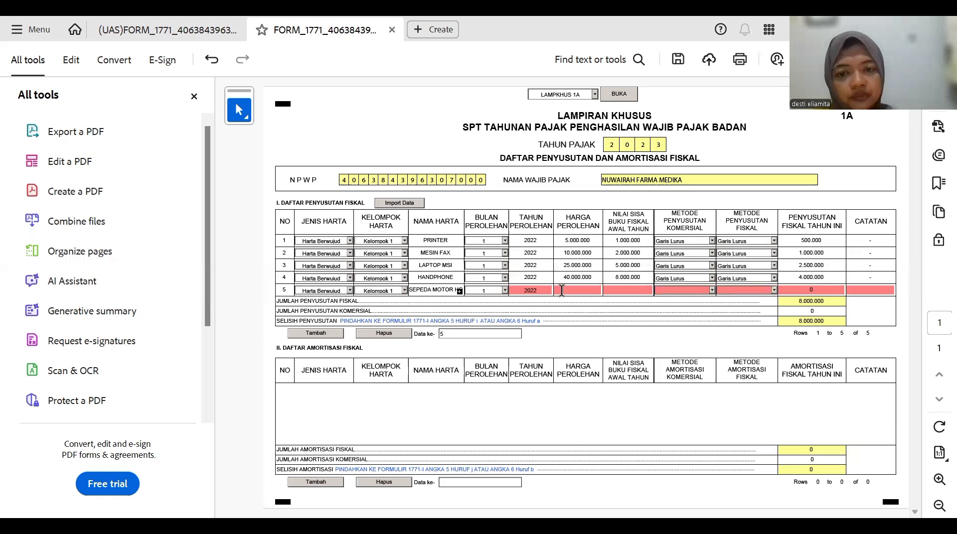
pyautogui.click(561, 290)
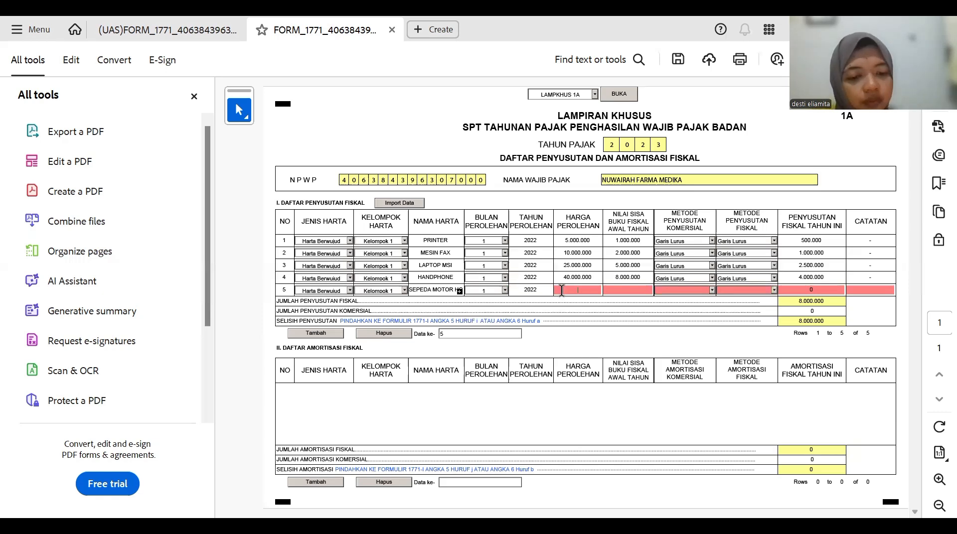
pyautogui.write('25')
pyautogui.write('000')
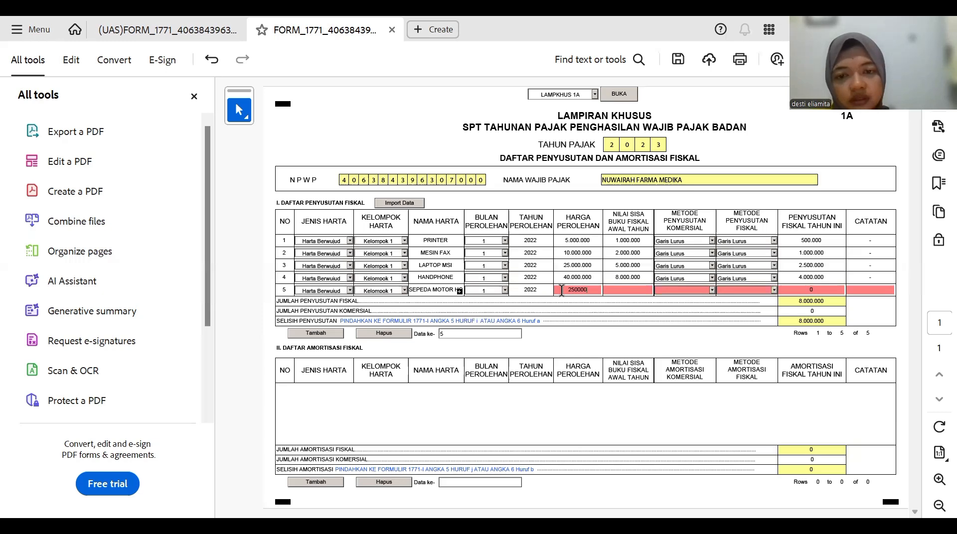
pyautogui.write('.000')
pyautogui.press('Tab')
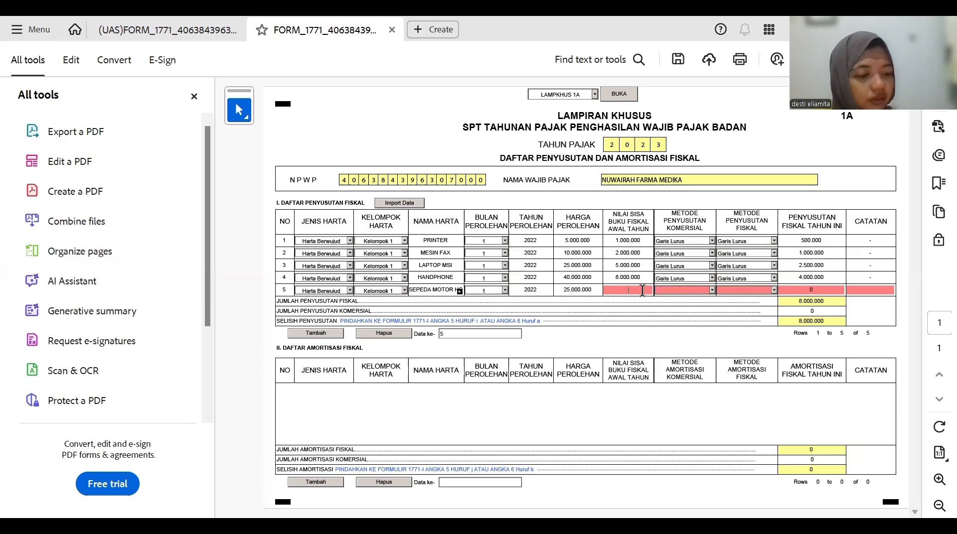
pyautogui.write('5')
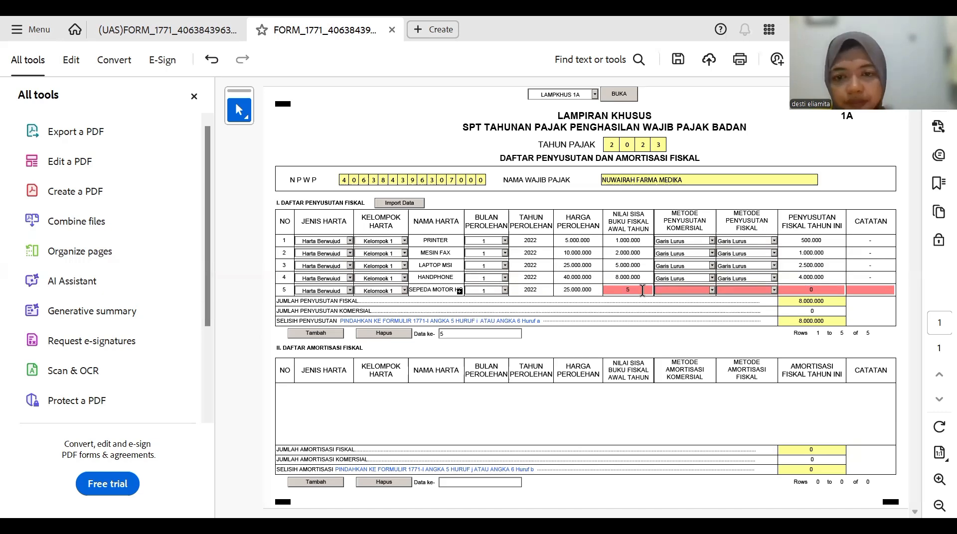
pyautogui.write('.0')
pyautogui.write('00.000')
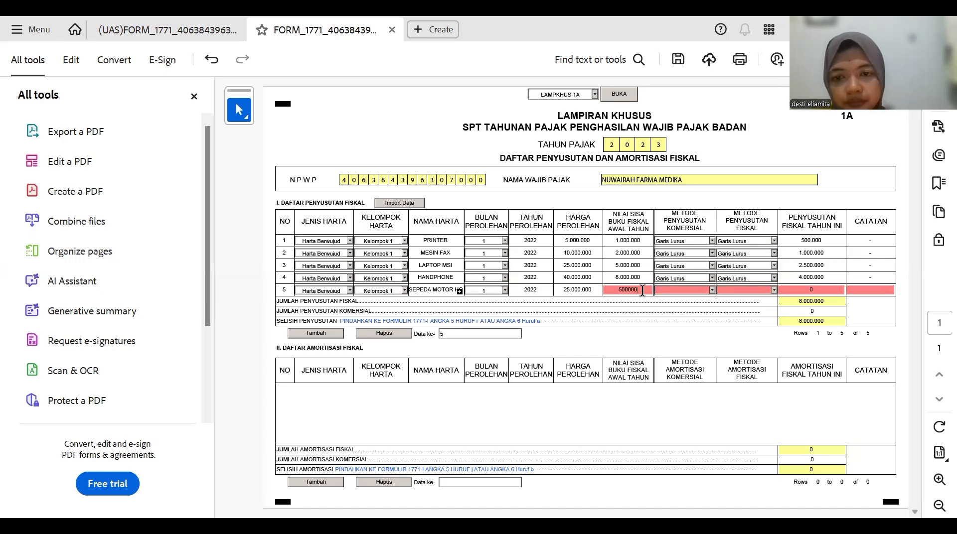
pyautogui.press('Tab')
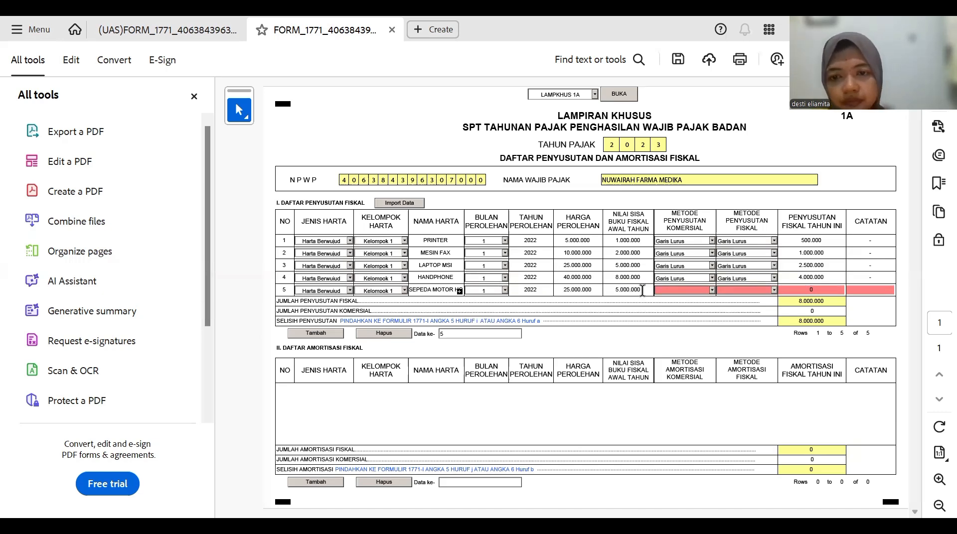
# - Set both row 5 methods to Garis Lurus, fiscal depreciation 2.500.000, and note '-'
pyautogui.click(695, 291)
pyautogui.click(687, 300)
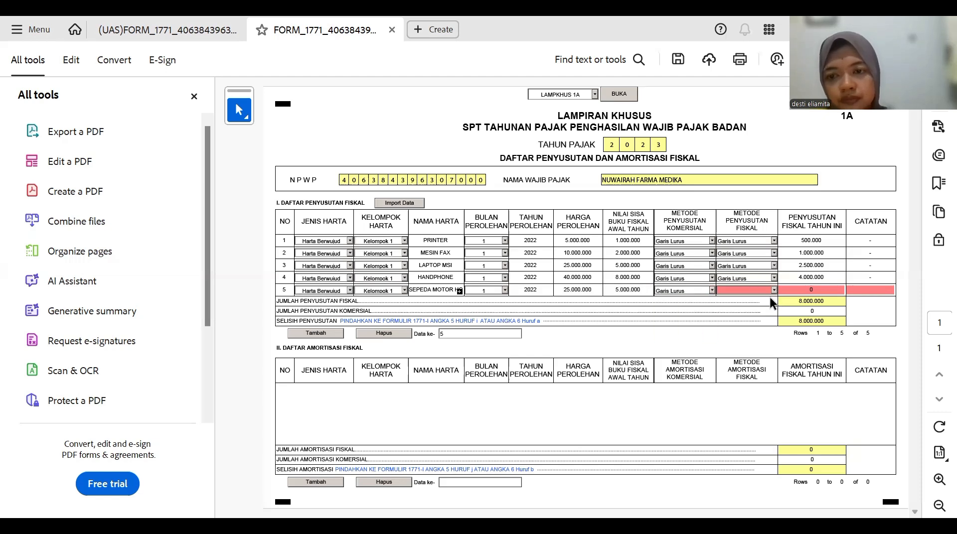
pyautogui.click(803, 289)
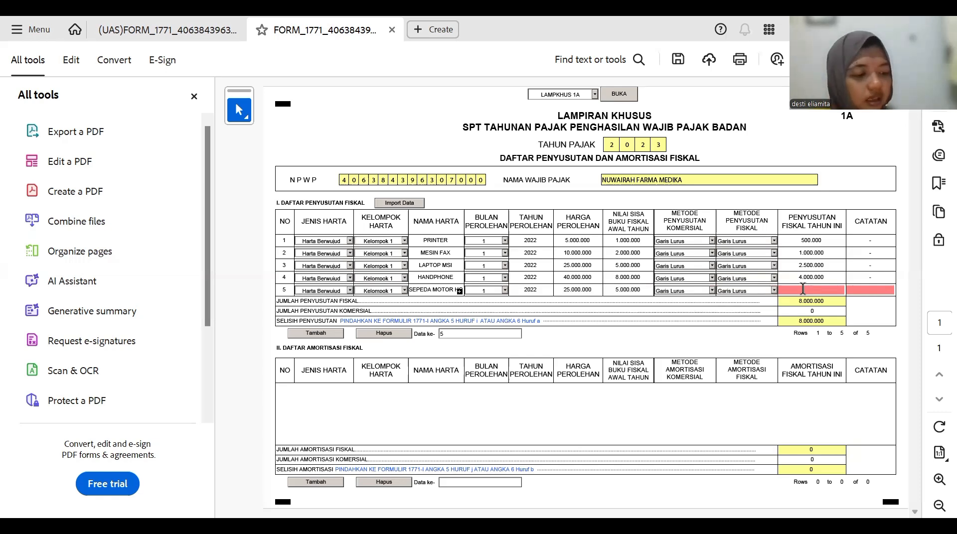
pyautogui.write('2.')
pyautogui.write('5')
pyautogui.write('00.000')
pyautogui.press('Tab')
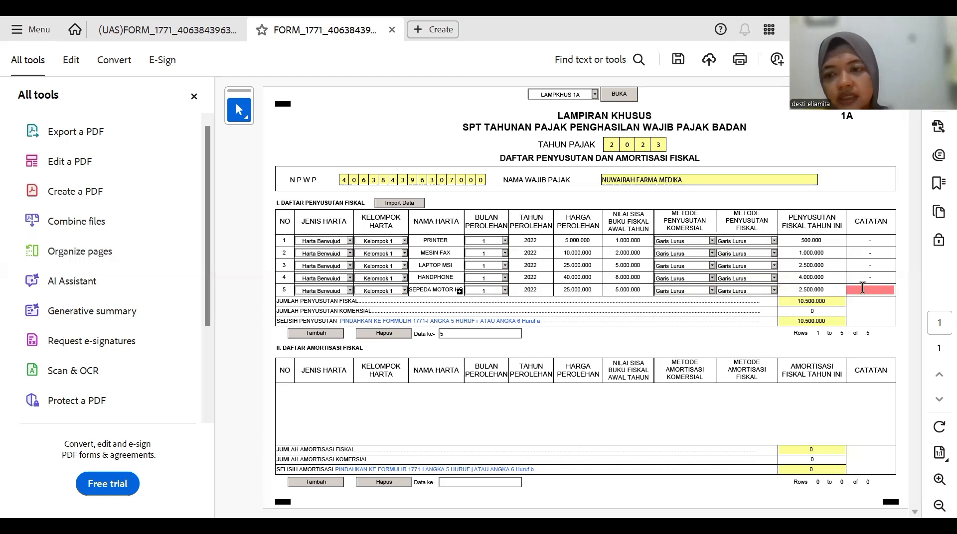
pyautogui.write('-')
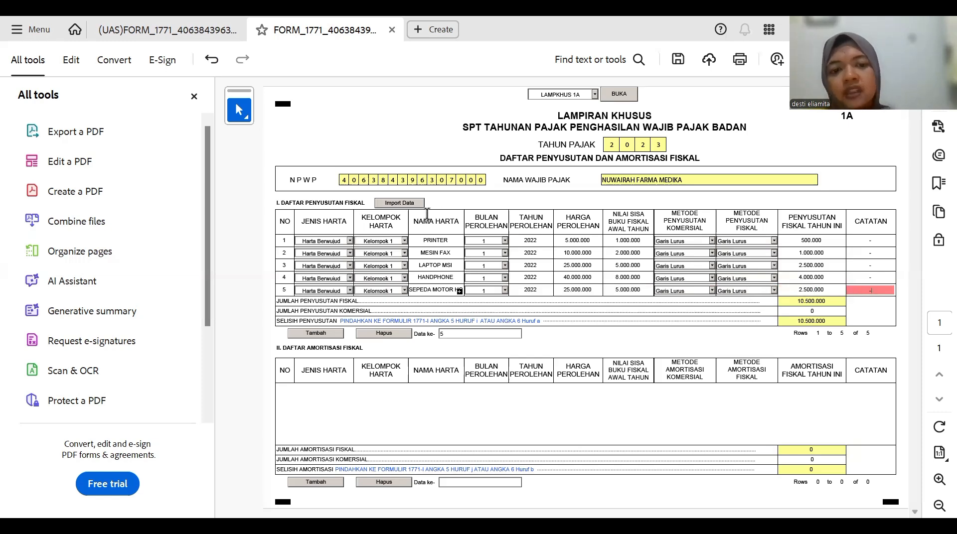
pyautogui.click(311, 334)
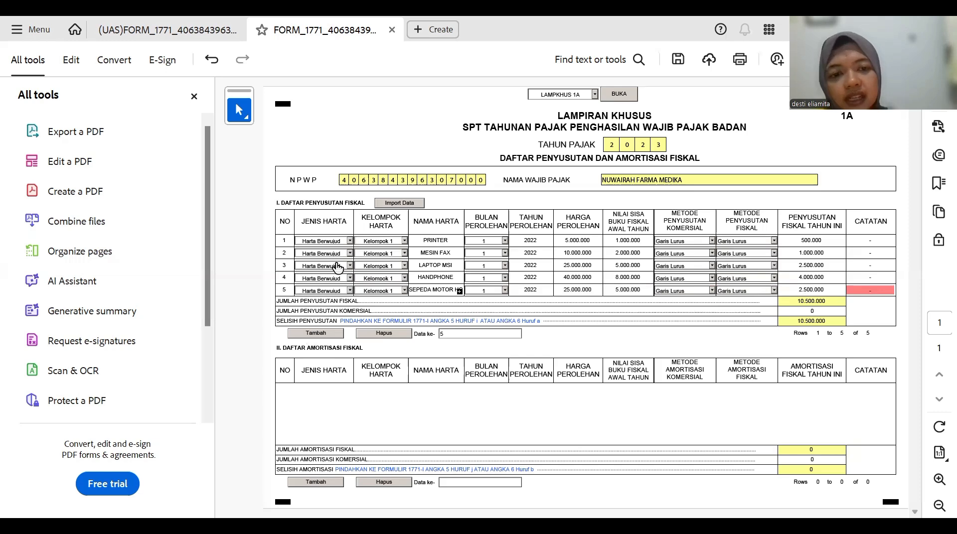
# - Make row 6 a Harta Berwujud, Kelompok 2 asset named IINNOVA
pyautogui.click(350, 240)
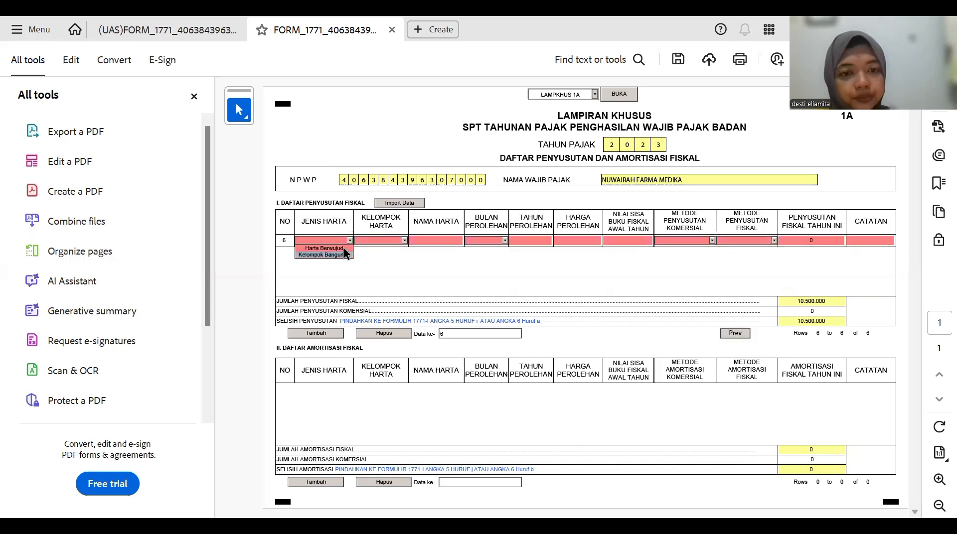
pyautogui.click(343, 248)
pyautogui.click(403, 239)
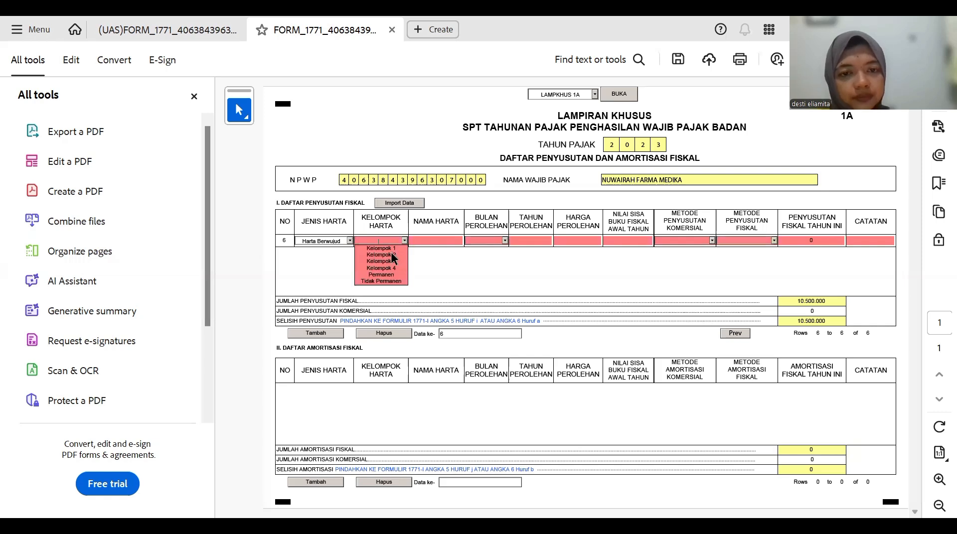
pyautogui.click(402, 241)
pyautogui.click(402, 240)
pyautogui.click(393, 254)
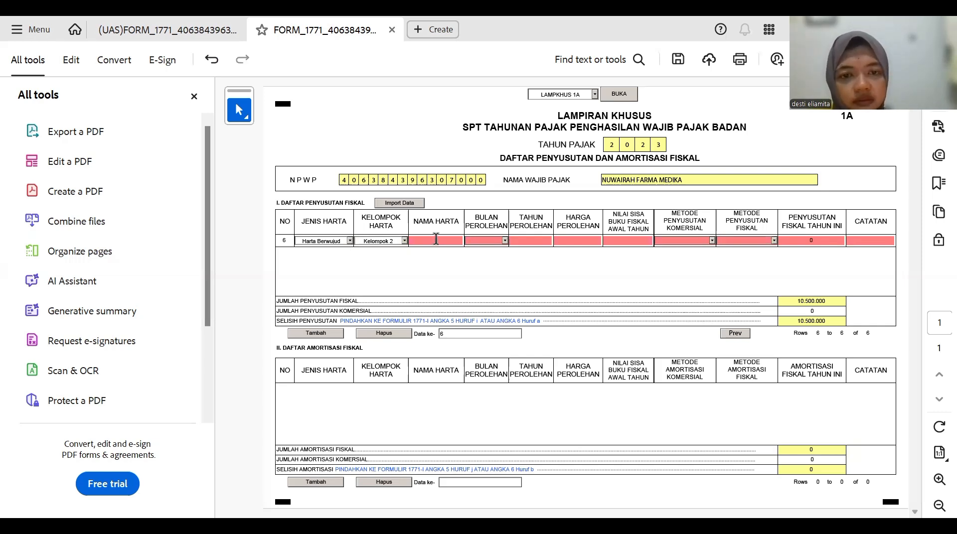
pyautogui.click(436, 239)
pyautogui.write('IINNOVA')
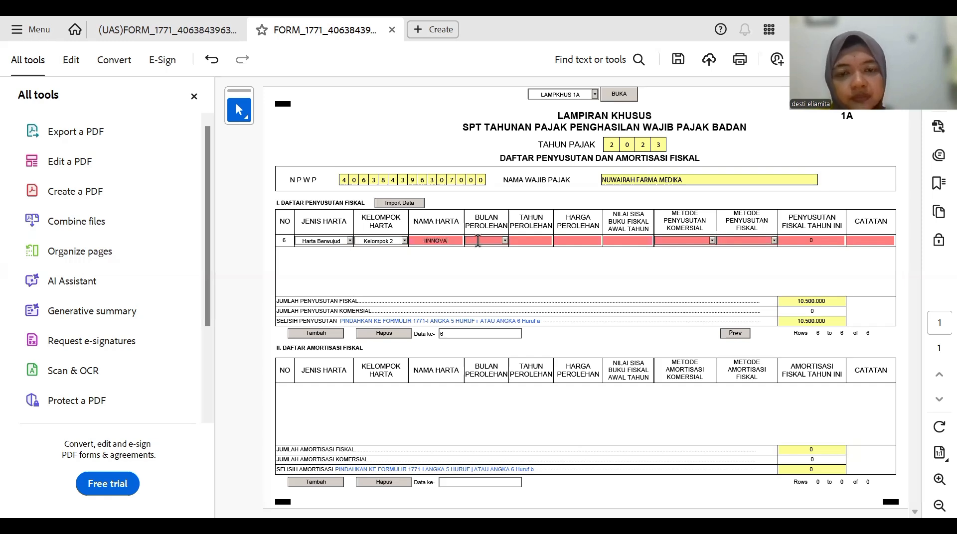
pyautogui.press('Tab')
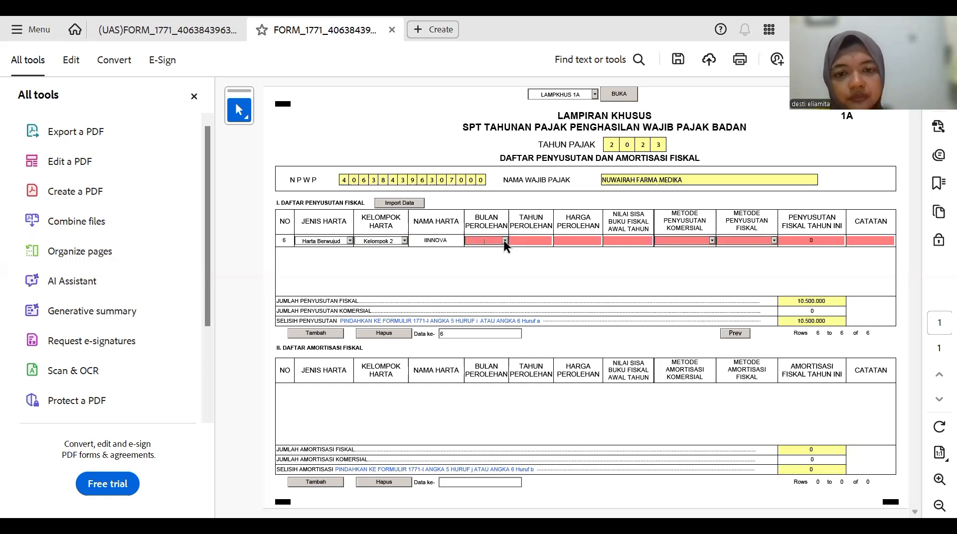
# - Give row 6 acquisition month 1, year 2022, cost 380.000.000 and book value 76.000.000
pyautogui.write('1')
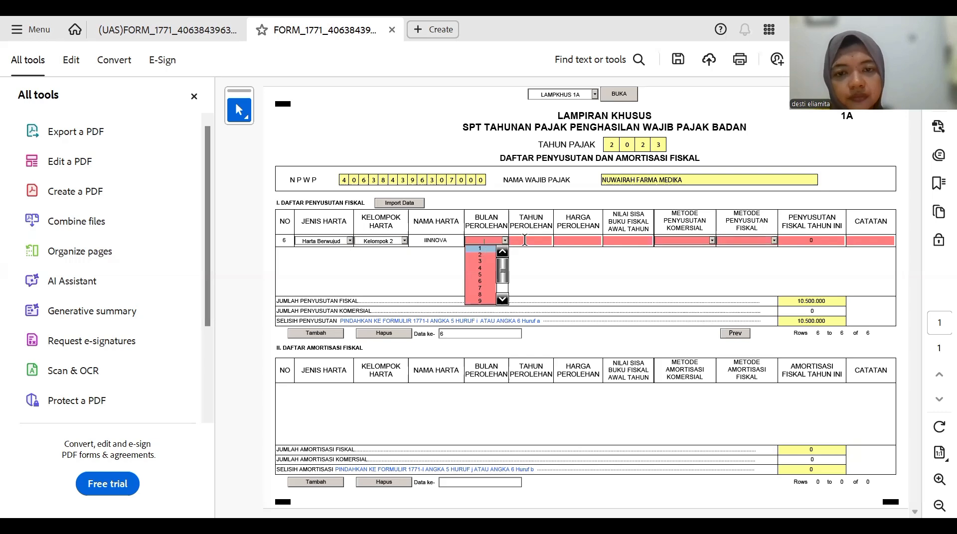
pyautogui.click(524, 240)
pyautogui.write('2022')
pyautogui.click(579, 240)
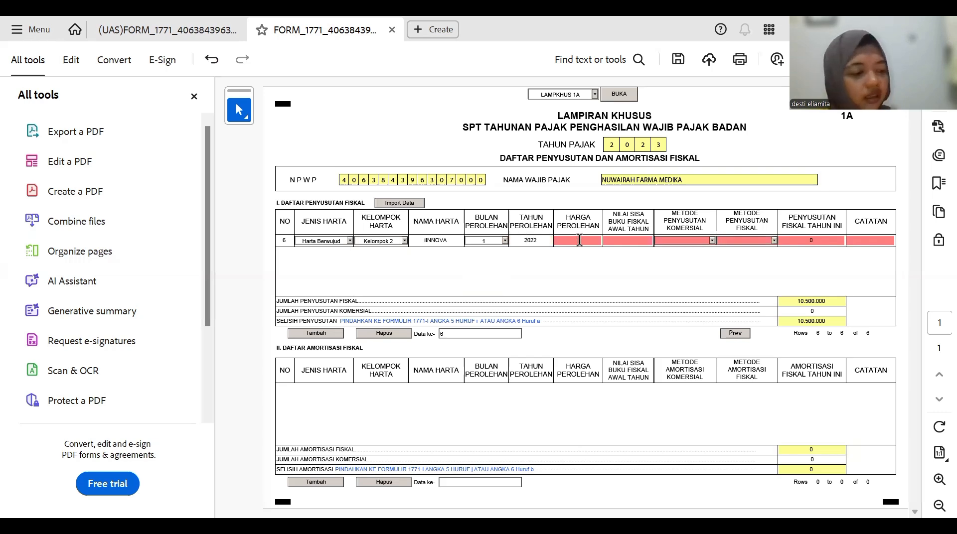
pyautogui.write('38000000')
pyautogui.press('Return')
pyautogui.click(589, 241)
pyautogui.write('0')
pyautogui.press('Return')
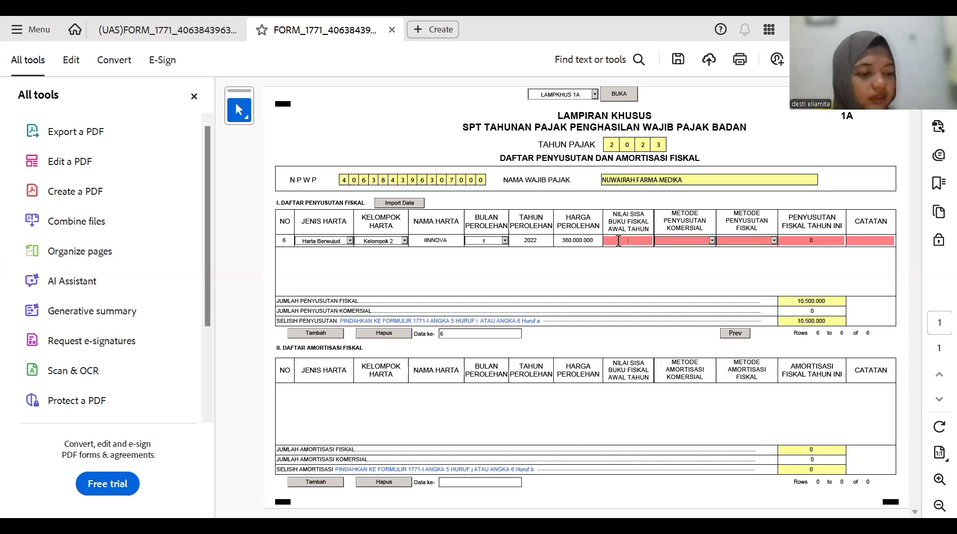
pyautogui.write('76.')
pyautogui.write('000')
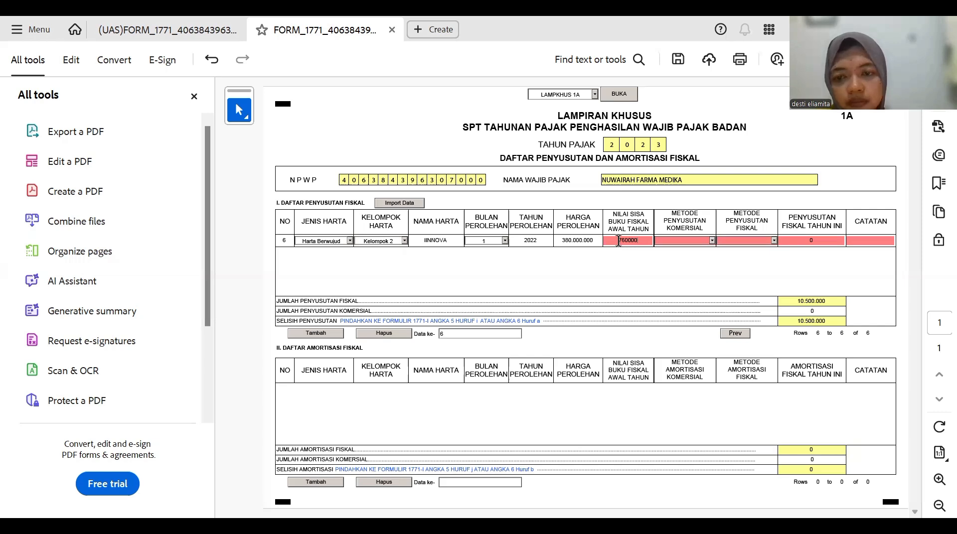
pyautogui.write('.000')
pyautogui.press('Return')
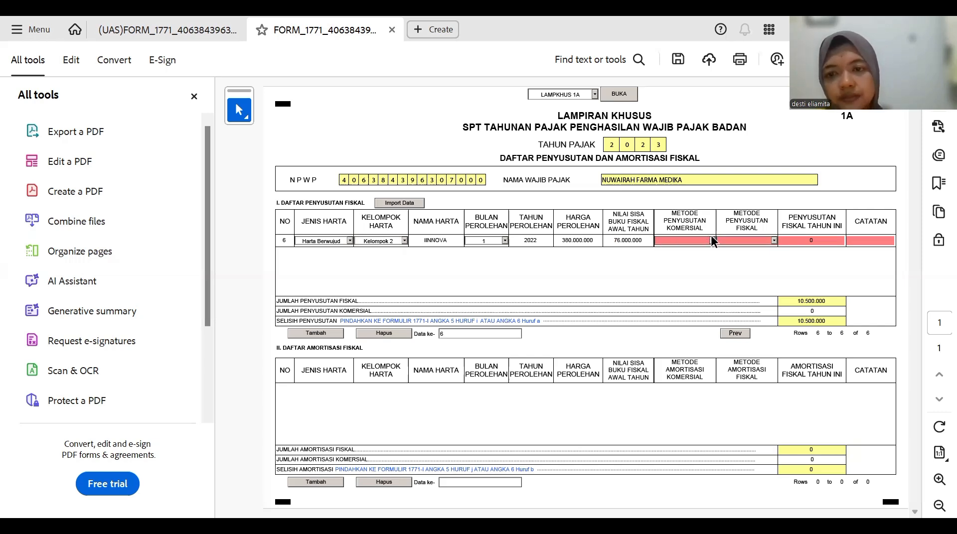
# - Set both row 6 methods to Garis Lurus with fiscal depreciation 38.000.000
pyautogui.click(711, 239)
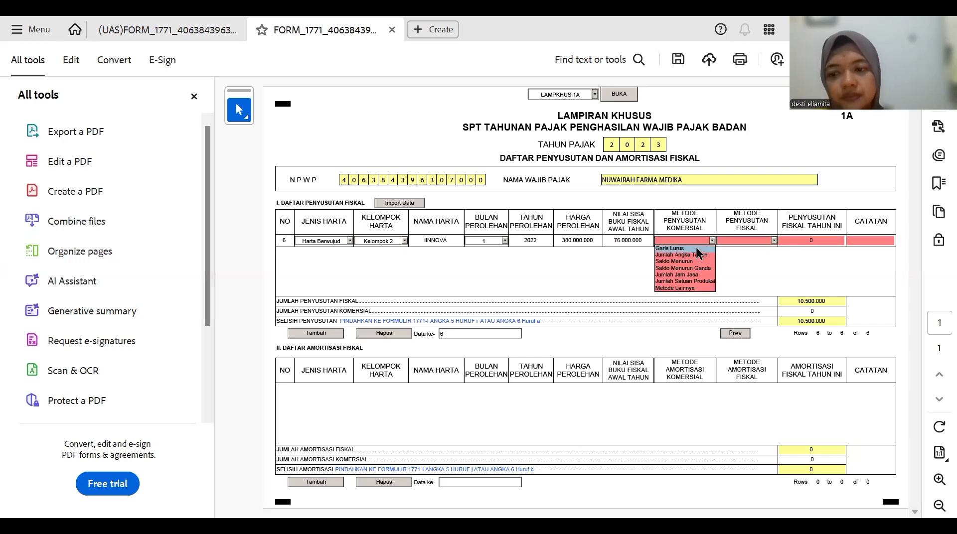
pyautogui.click(772, 239)
pyautogui.click(772, 239)
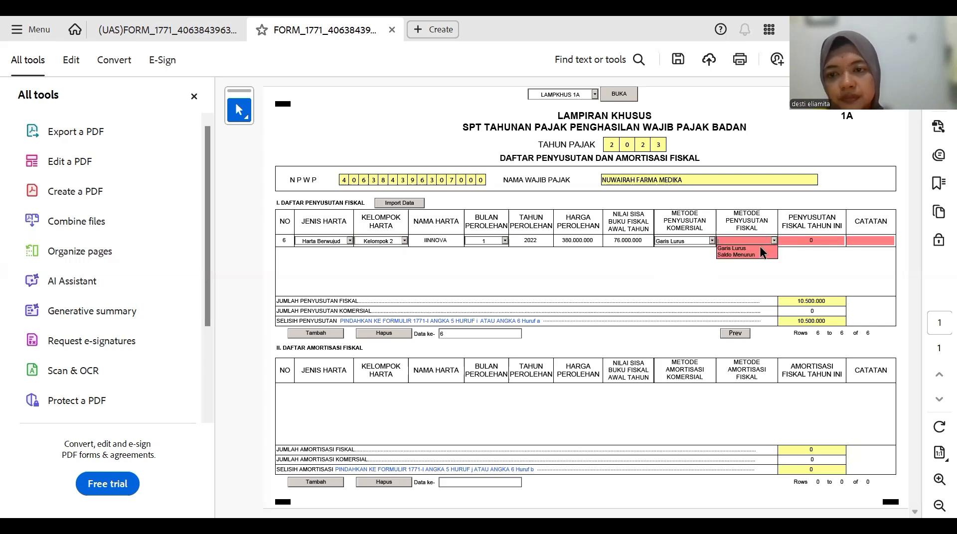
pyautogui.click(760, 248)
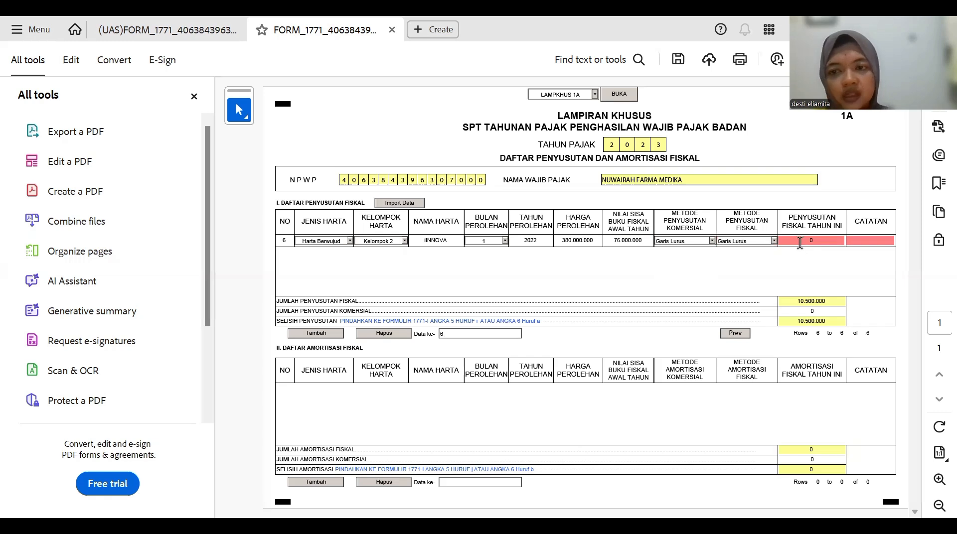
pyautogui.click(799, 243)
pyautogui.write('38000000')
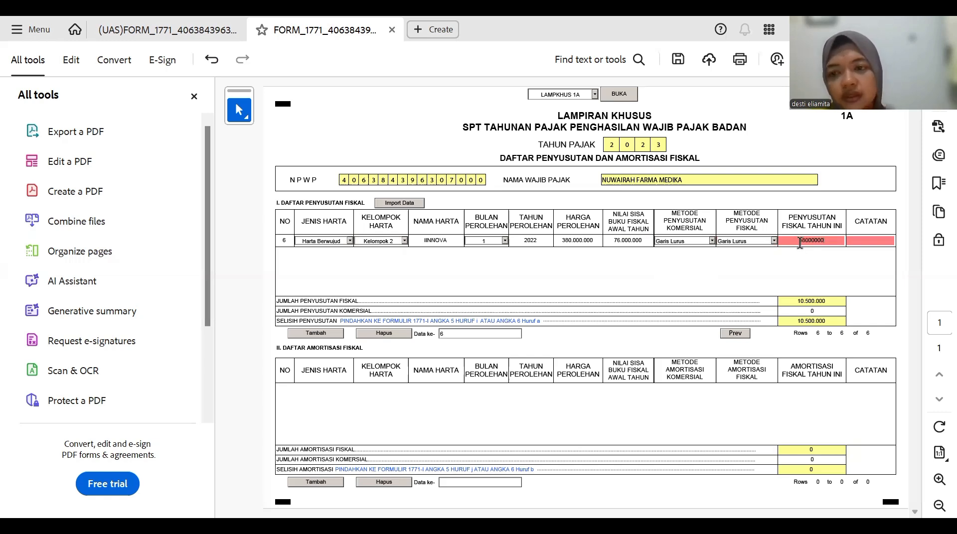
pyautogui.click(886, 240)
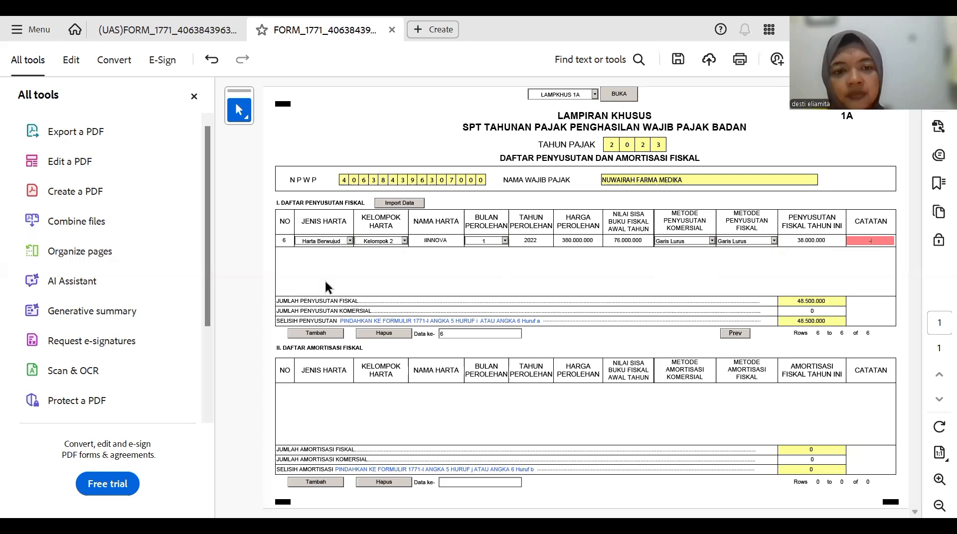
# - Add row 7 as a Harta Berwujud, Kelompok 2 asset named MESIN VACUM
pyautogui.click(317, 335)
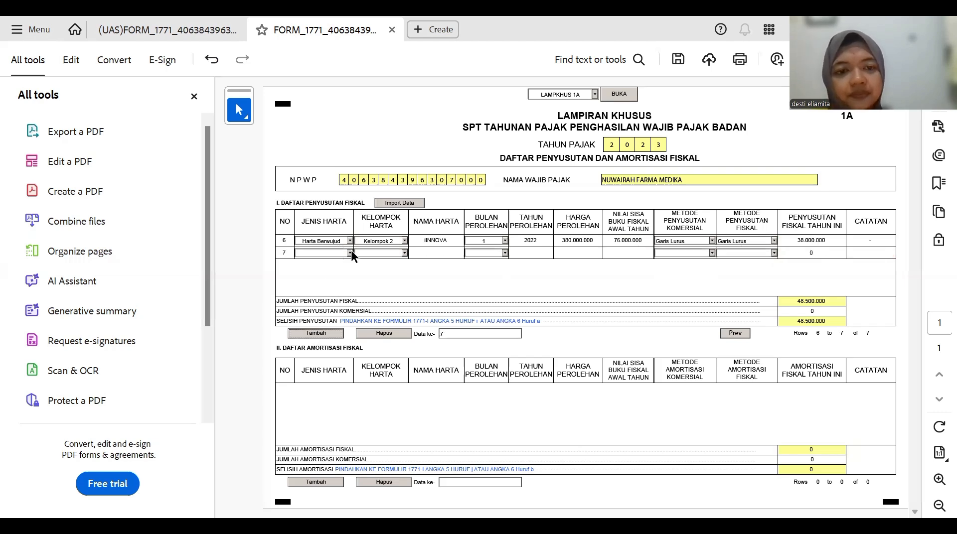
pyautogui.click(351, 252)
pyautogui.click(347, 259)
pyautogui.click(405, 254)
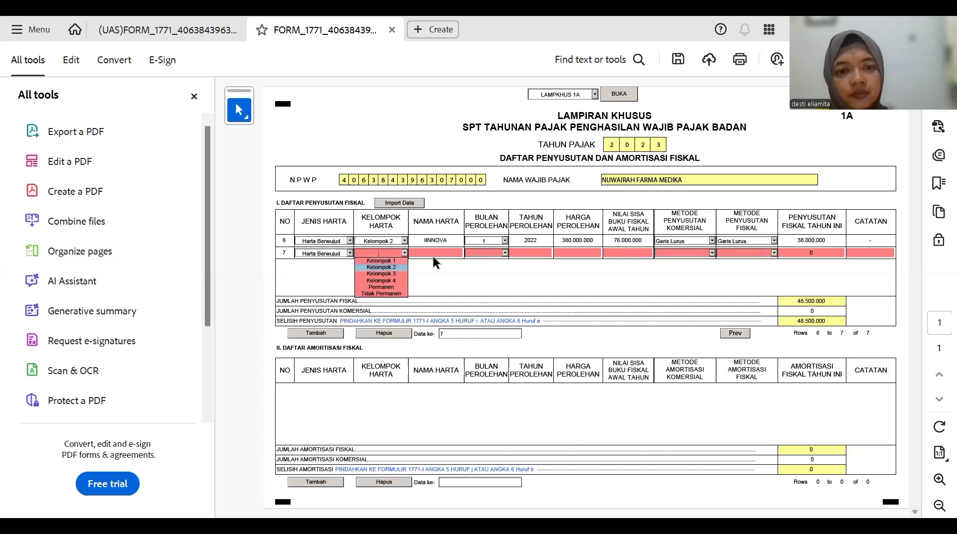
pyautogui.click(394, 267)
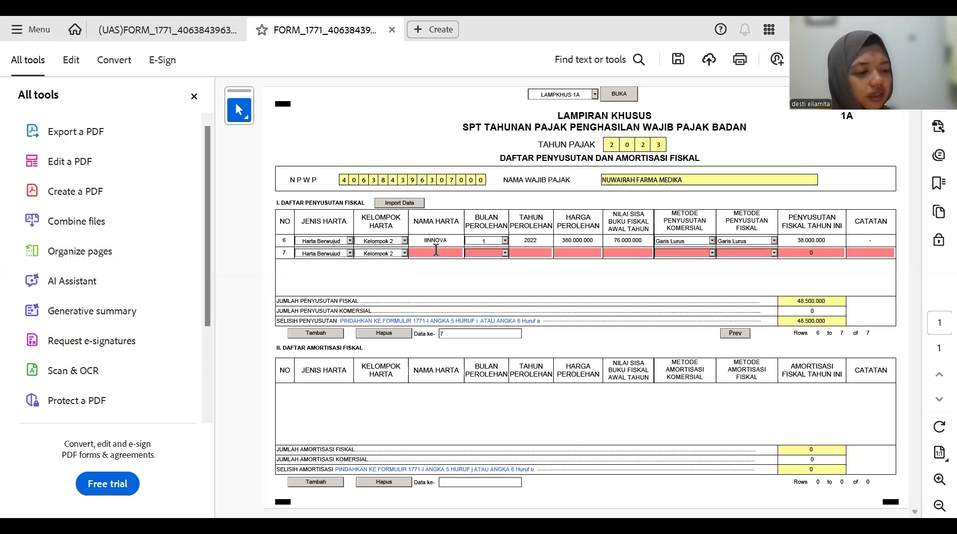
pyautogui.click(436, 253)
pyautogui.write('MUS')
pyautogui.write('IN')
pyautogui.write(' V')
pyautogui.write('AC')
pyautogui.write('I')
pyautogui.write('M')
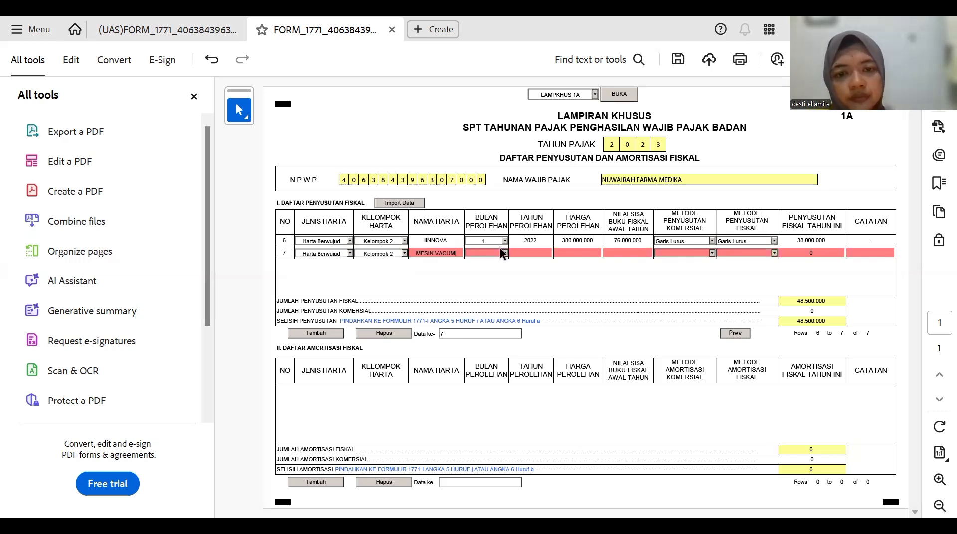
# - Give row 7 acquisition month 1, year 2022, cost 34.000.000 and residual value 6.800.000
pyautogui.click(503, 250)
pyautogui.click(485, 261)
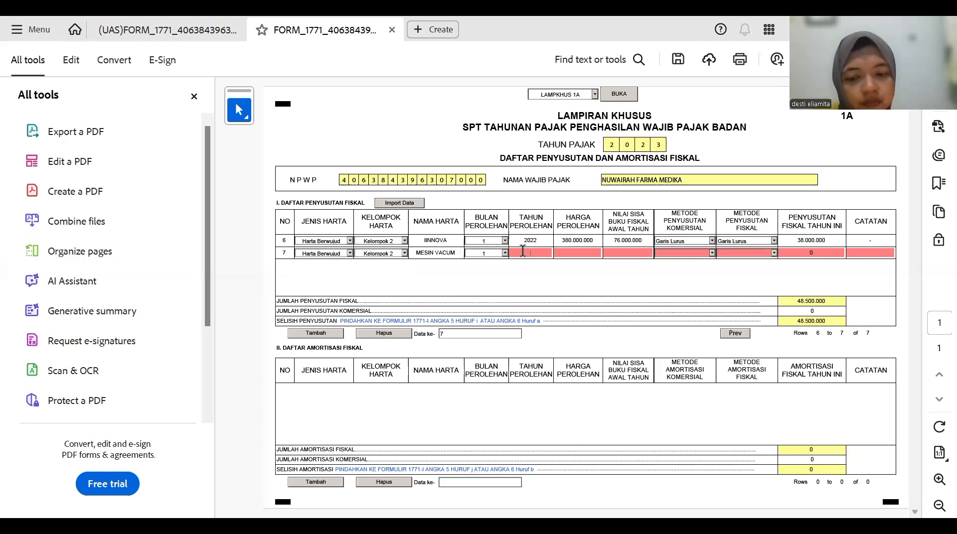
pyautogui.write('2022')
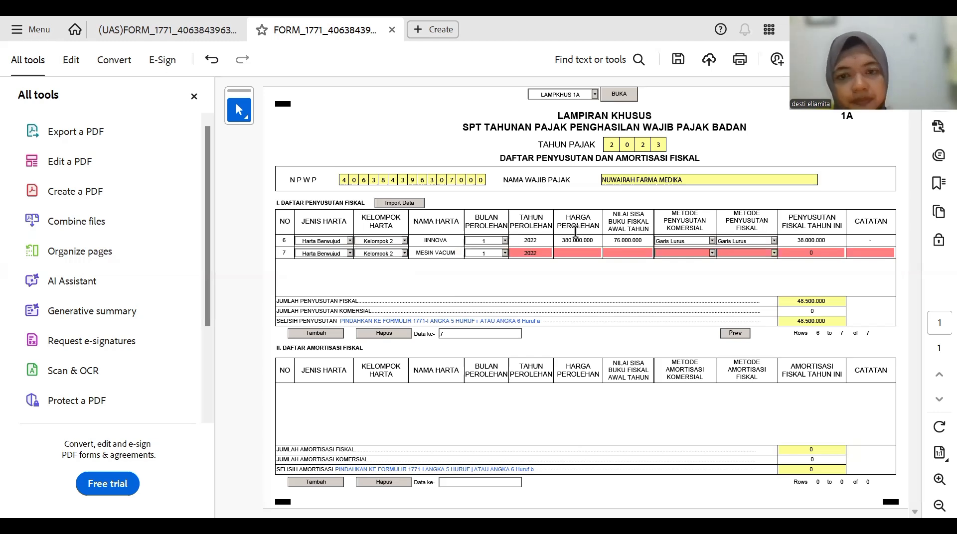
pyautogui.click(585, 250)
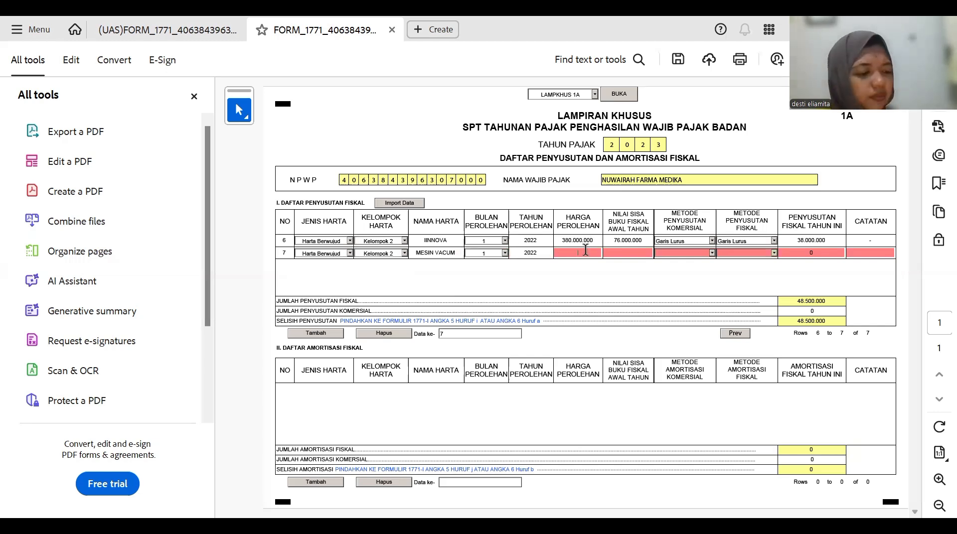
pyautogui.write('3')
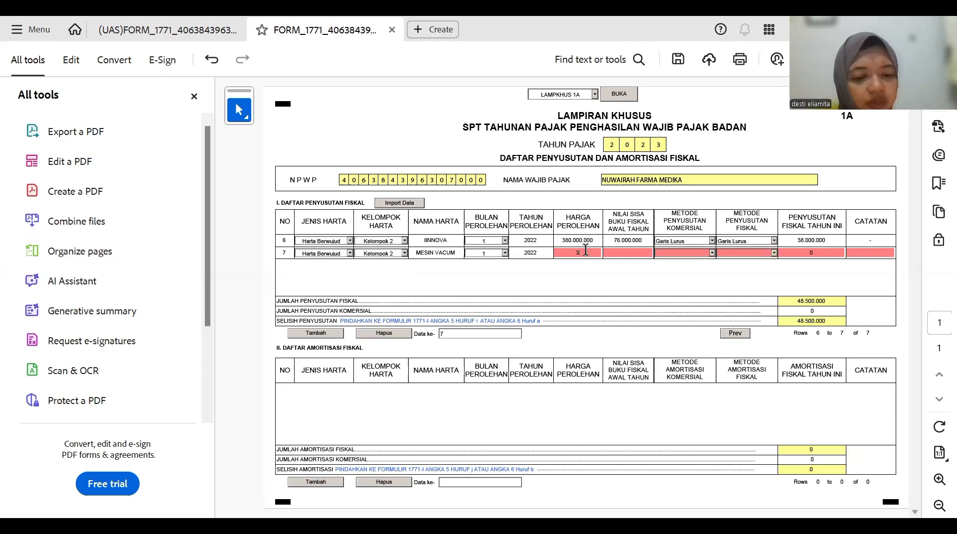
pyautogui.write('4.')
pyautogui.write('000.000')
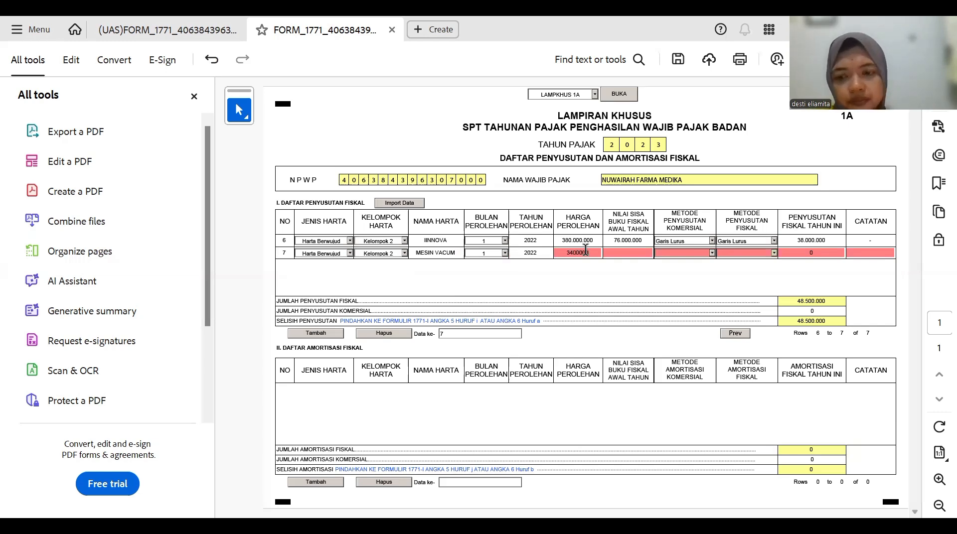
pyautogui.click(608, 255)
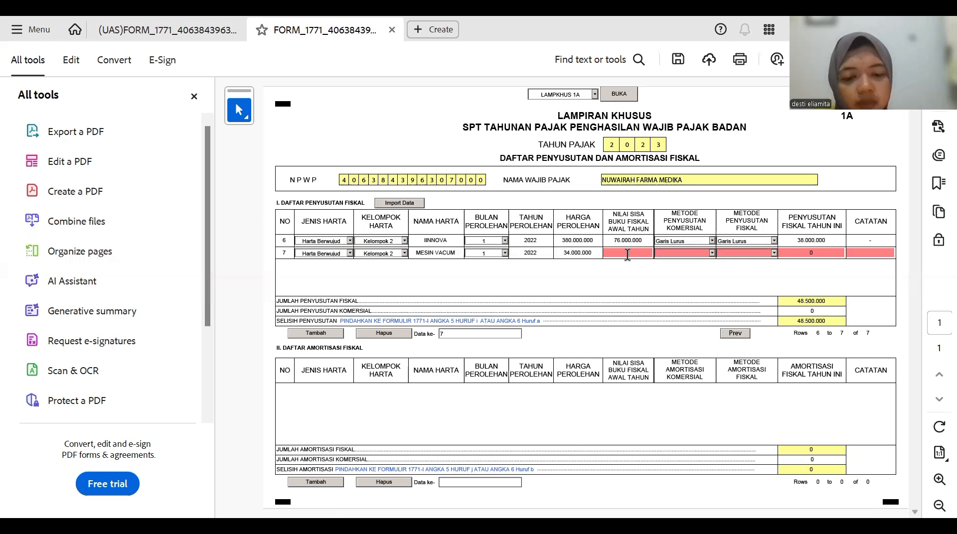
pyautogui.write('68.000.000')
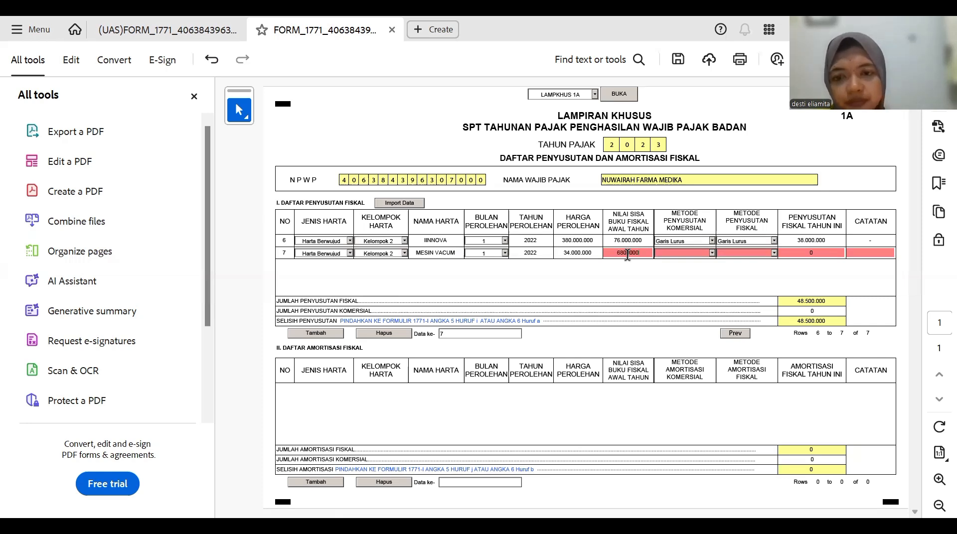
pyautogui.press('Return')
pyautogui.click(633, 256)
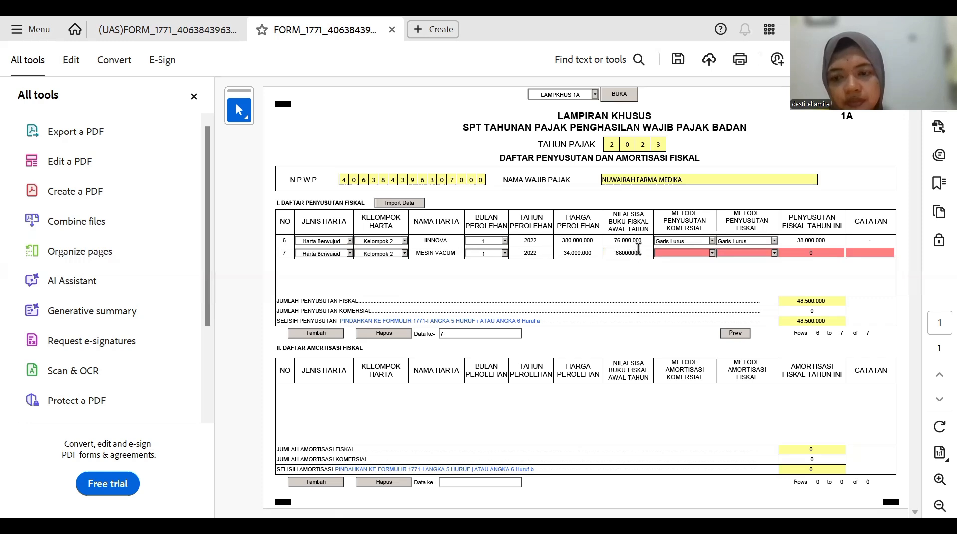
pyautogui.press('BackSpace')
pyautogui.press('Return')
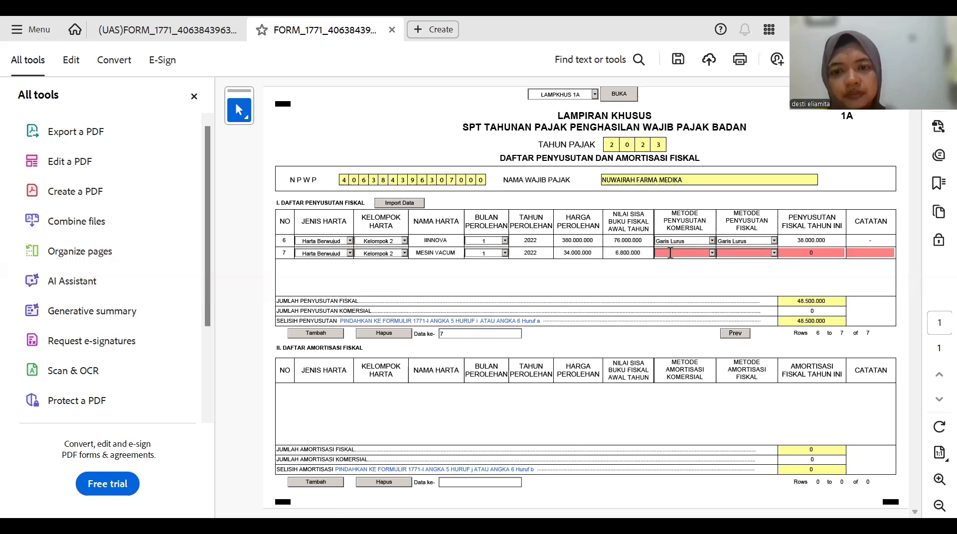
# - Set both row 7 methods to Garis Lurus with fiscal depreciation 3.400.000
pyautogui.click(711, 253)
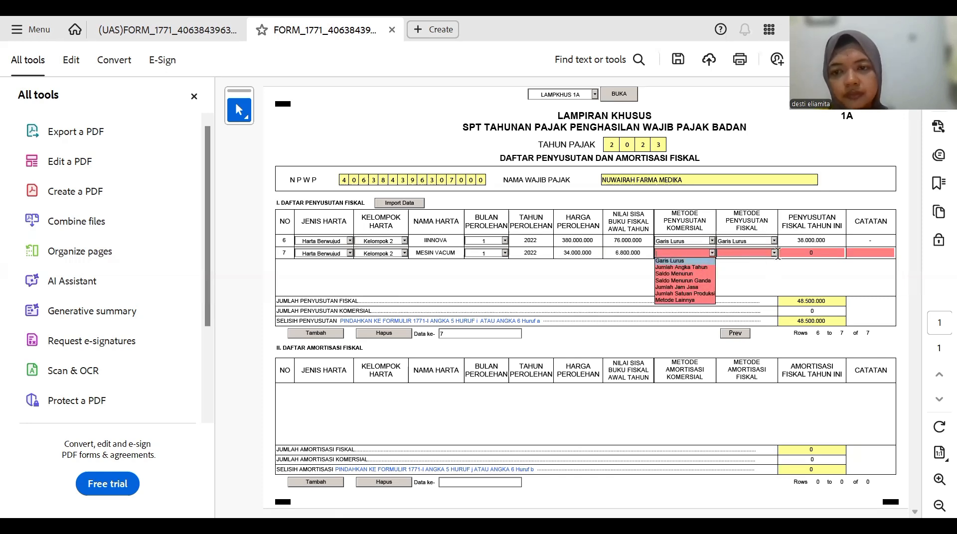
pyautogui.press('Return')
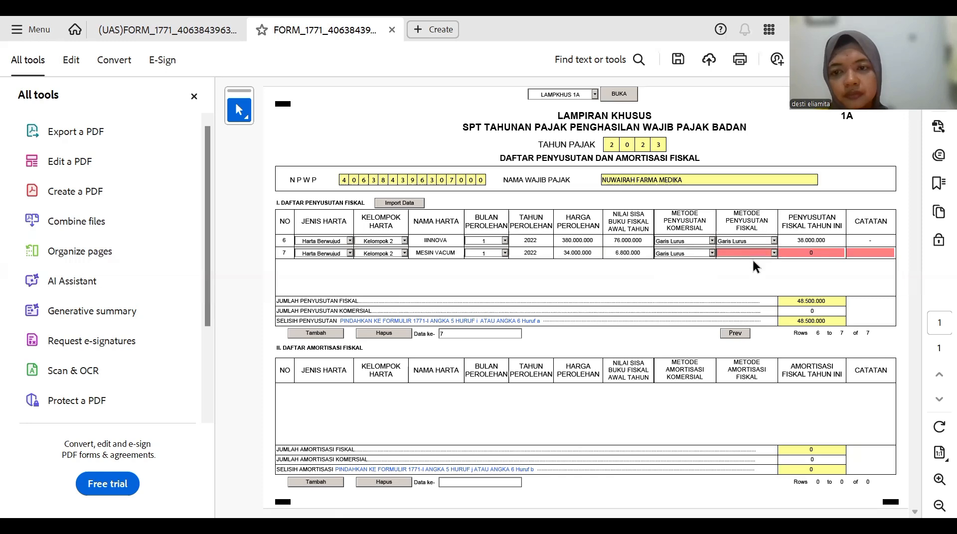
pyautogui.click(768, 255)
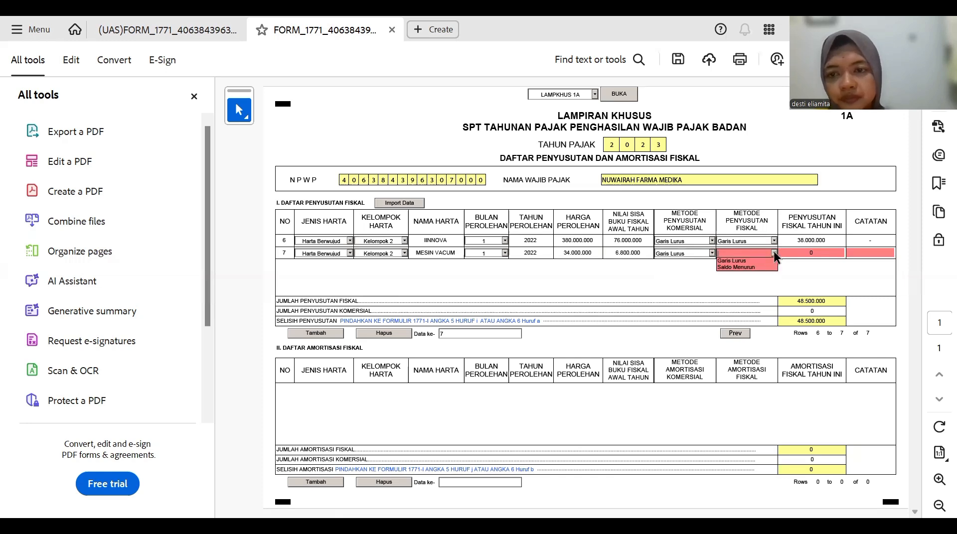
pyautogui.click(773, 253)
pyautogui.click(772, 251)
pyautogui.press('Return')
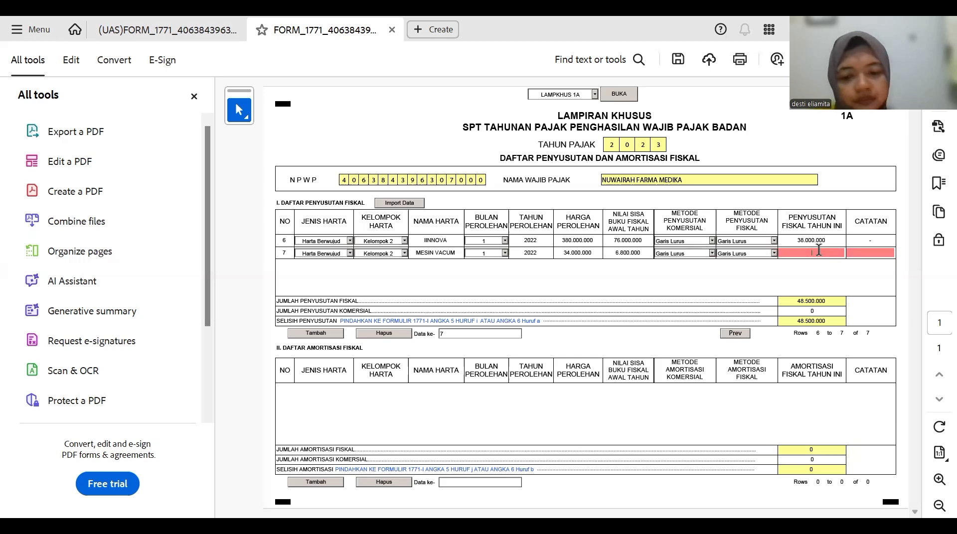
pyautogui.write('34000')
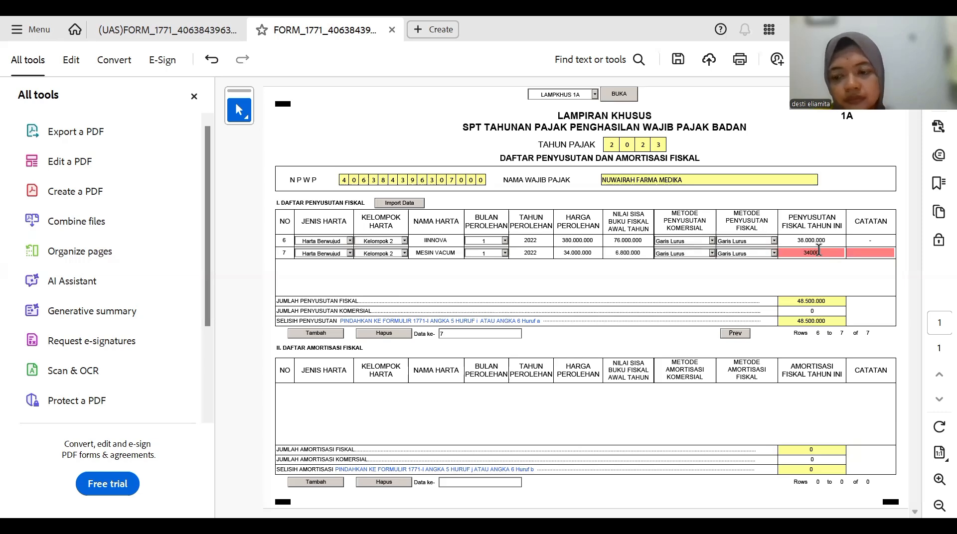
pyautogui.press('Tab')
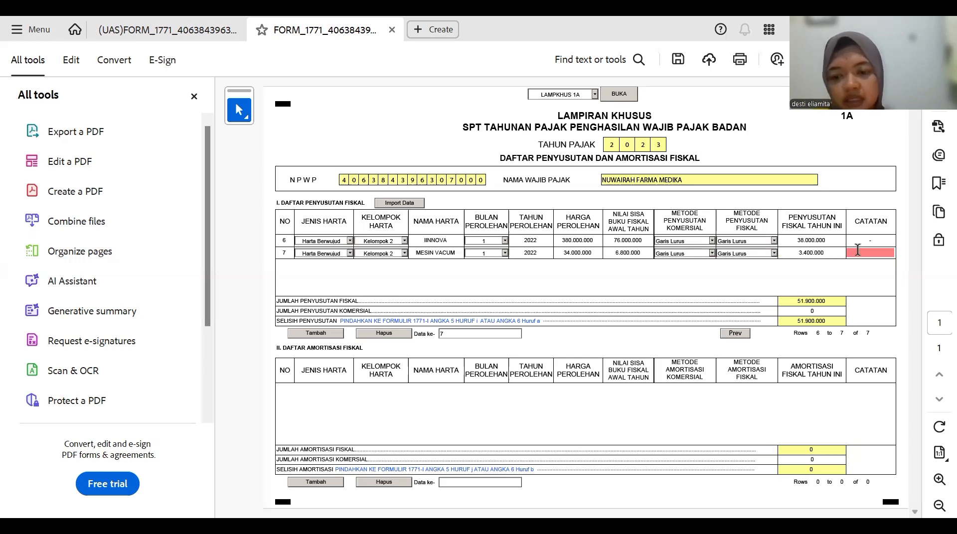
# - Note '-' on row 7, then add row 8 as Harta Berwujud, Kelompok 2 MESIN PENGEMAS PLASTIK
pyautogui.write('-')
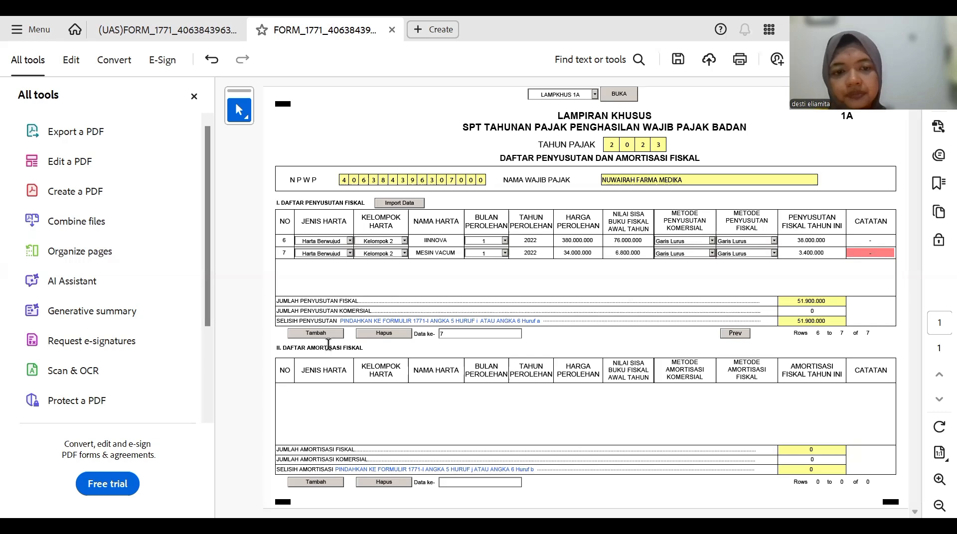
pyautogui.click(327, 334)
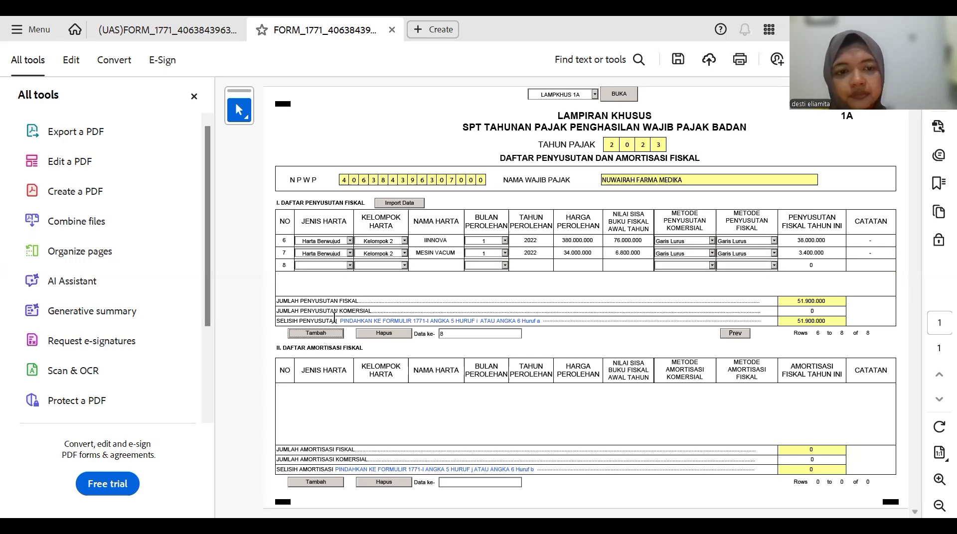
pyautogui.click(346, 267)
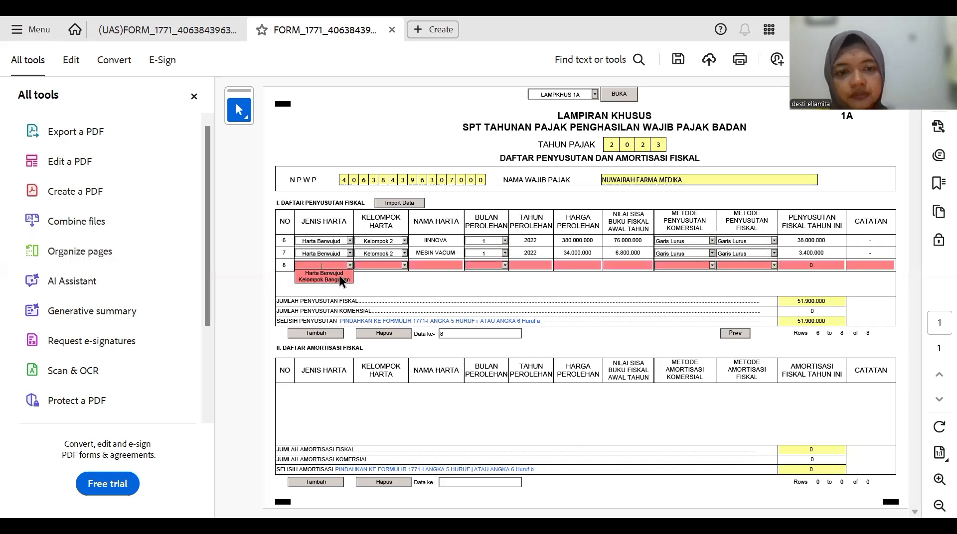
pyautogui.click(340, 272)
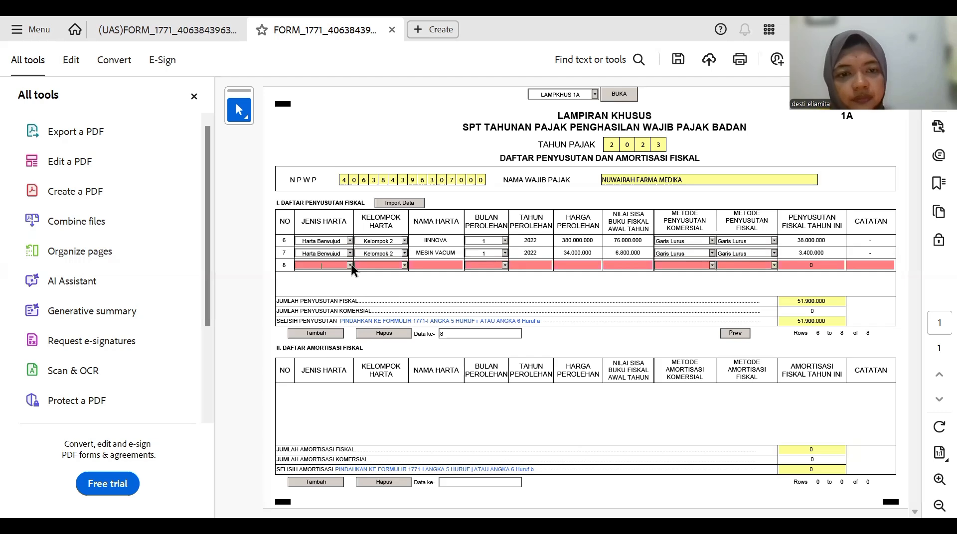
pyautogui.click(349, 265)
pyautogui.click(359, 272)
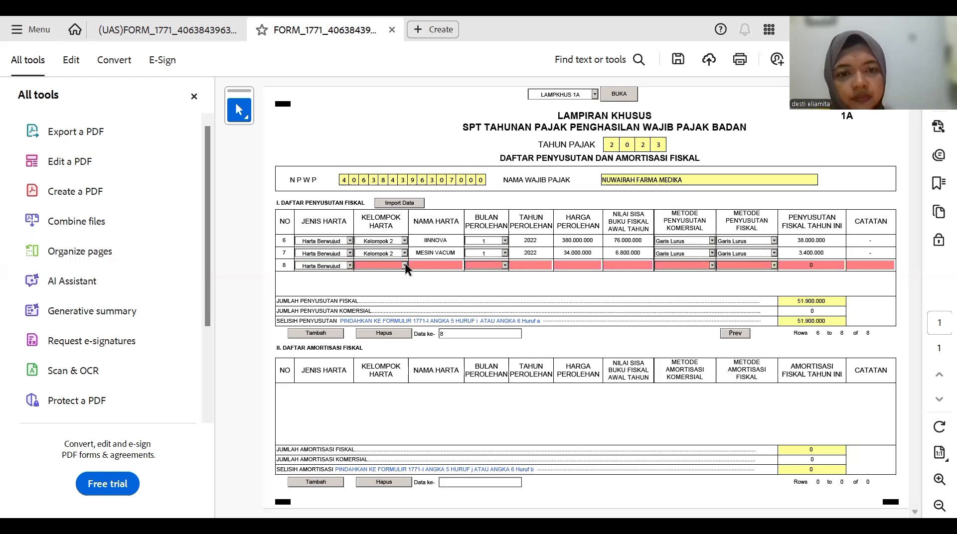
pyautogui.click(405, 263)
pyautogui.click(397, 280)
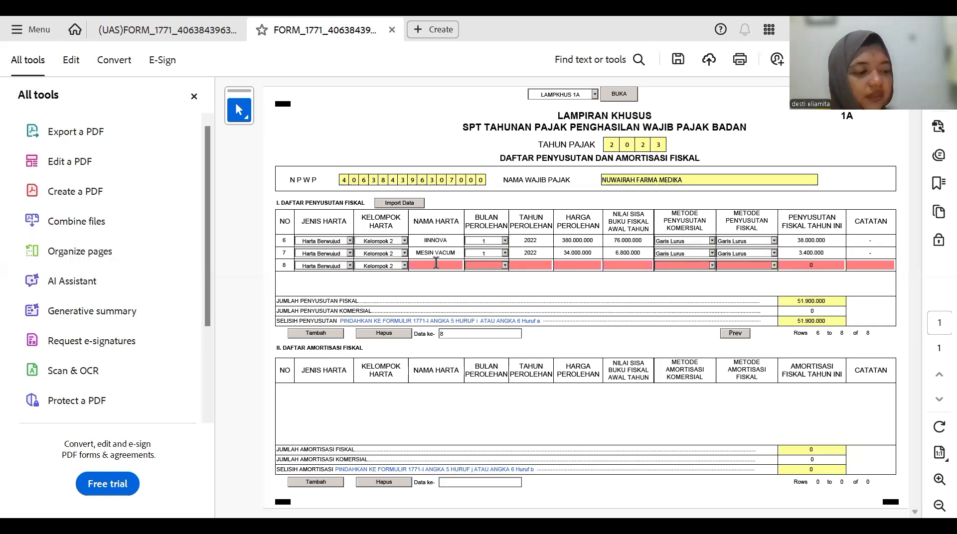
pyautogui.click(436, 264)
pyautogui.write('MESIN PENGEMAS')
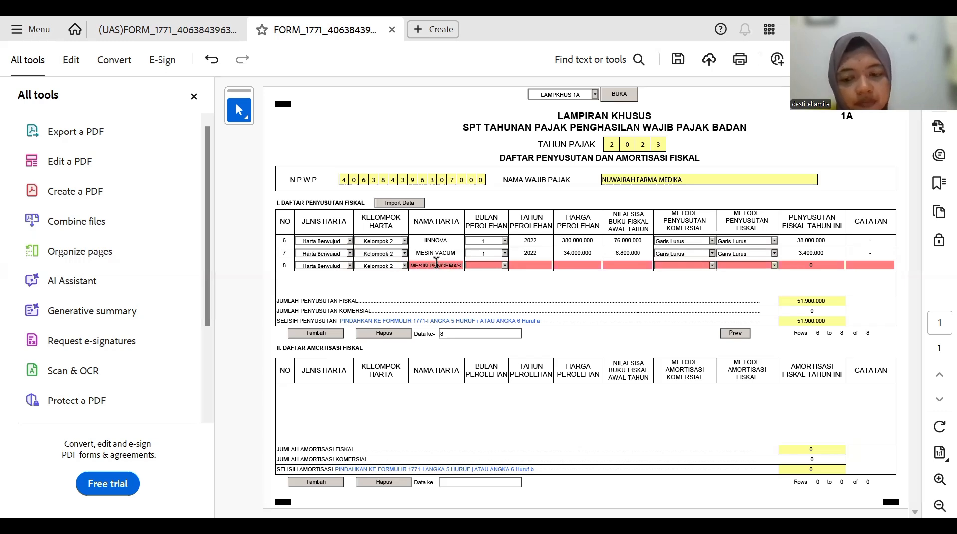
pyautogui.write(' PLASTIK')
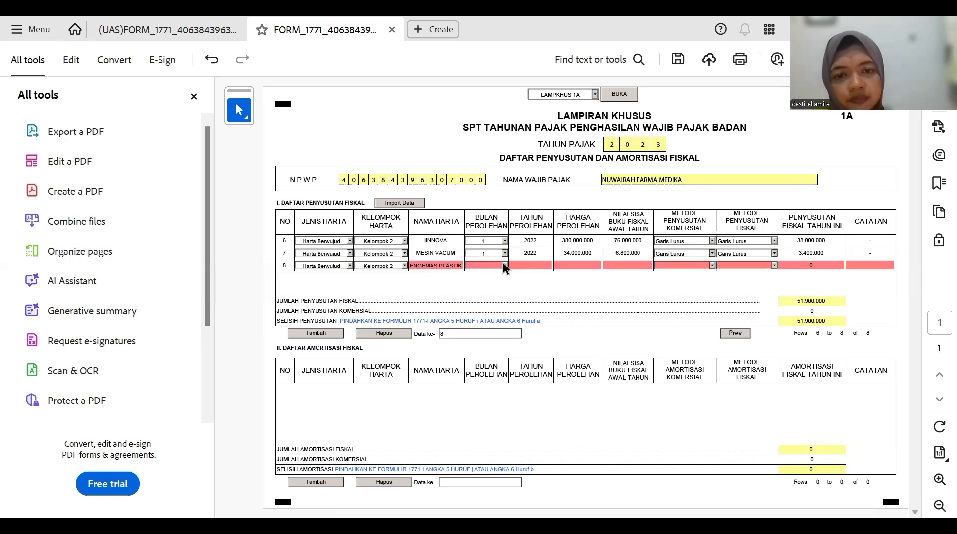
# - Give row 8 acquisition month 1, year 2022, cost 35.000.000 and residual value 7.000.000
pyautogui.click(505, 267)
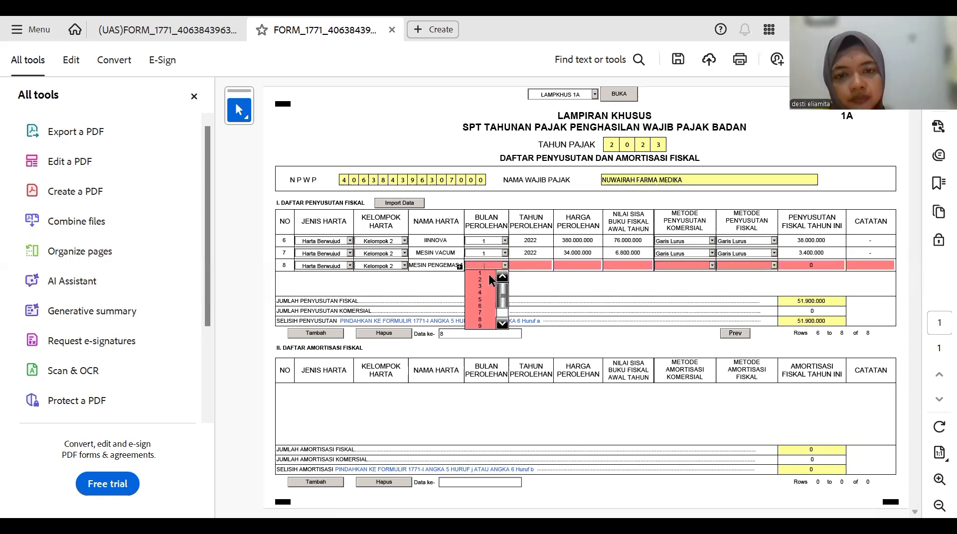
pyautogui.click(488, 274)
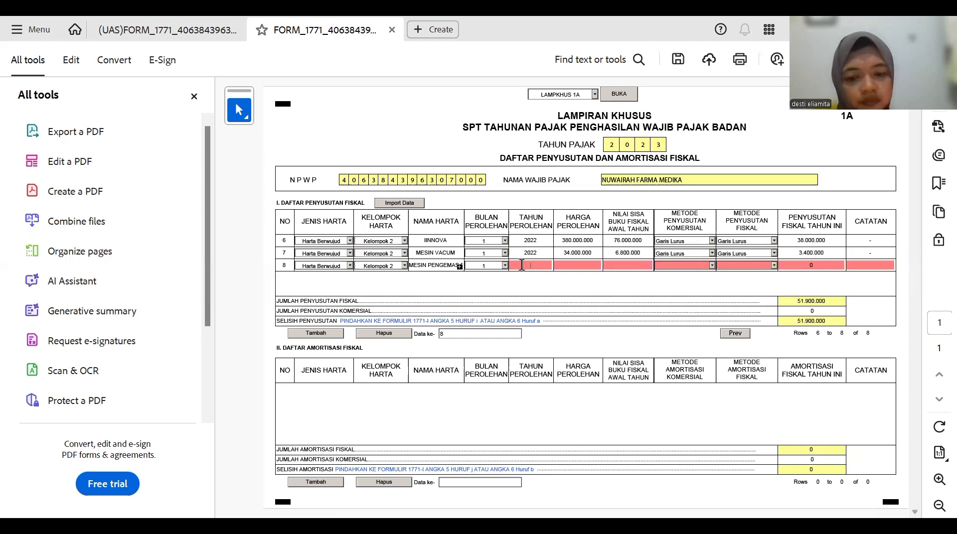
pyautogui.write('2022')
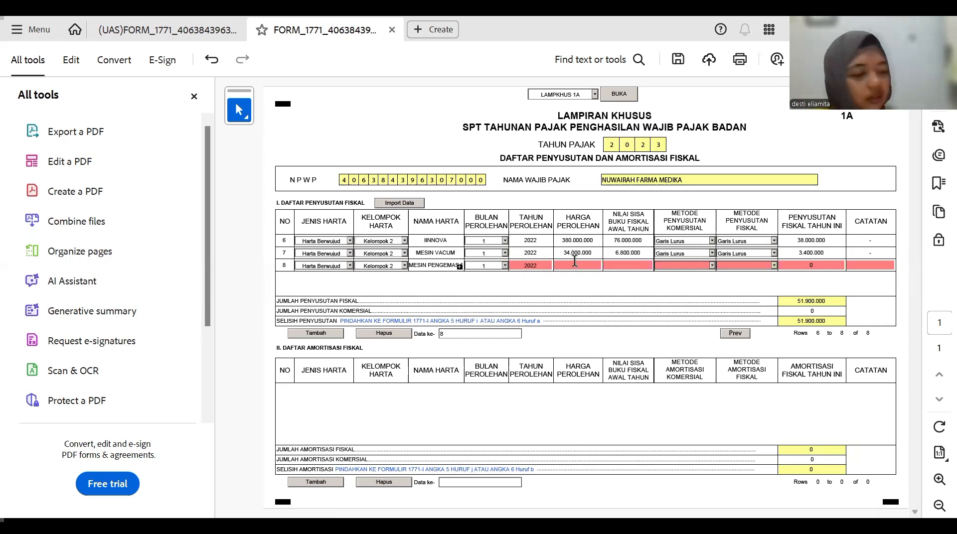
pyautogui.click(575, 261)
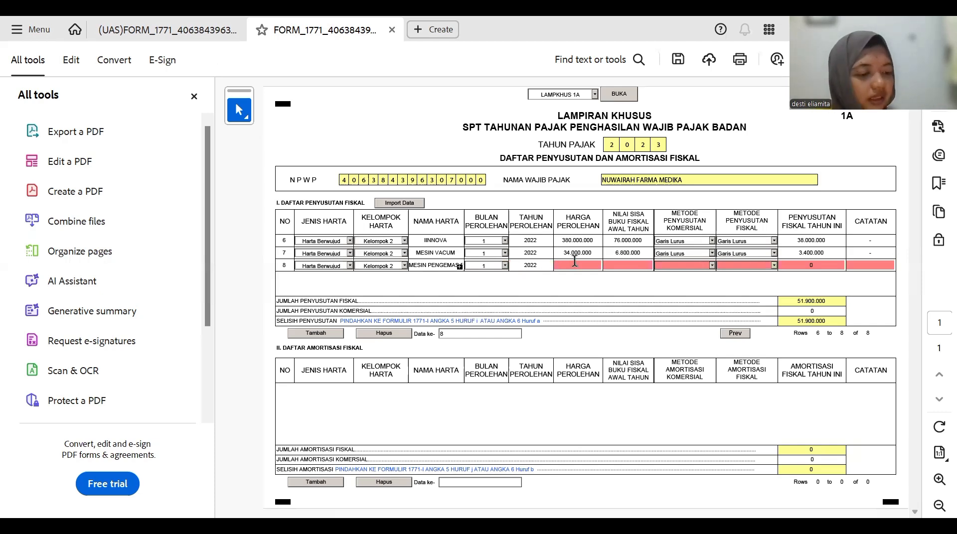
pyautogui.write('50')
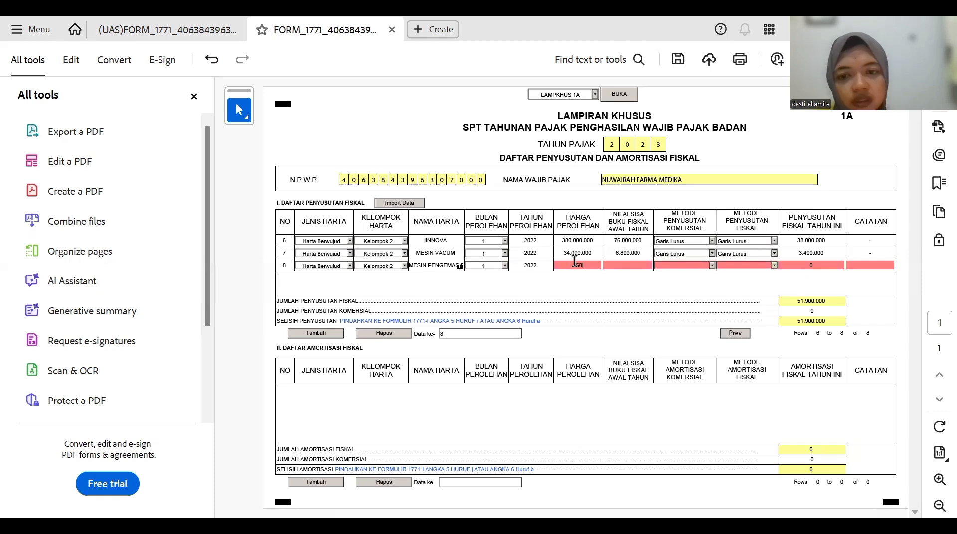
pyautogui.write('00000')
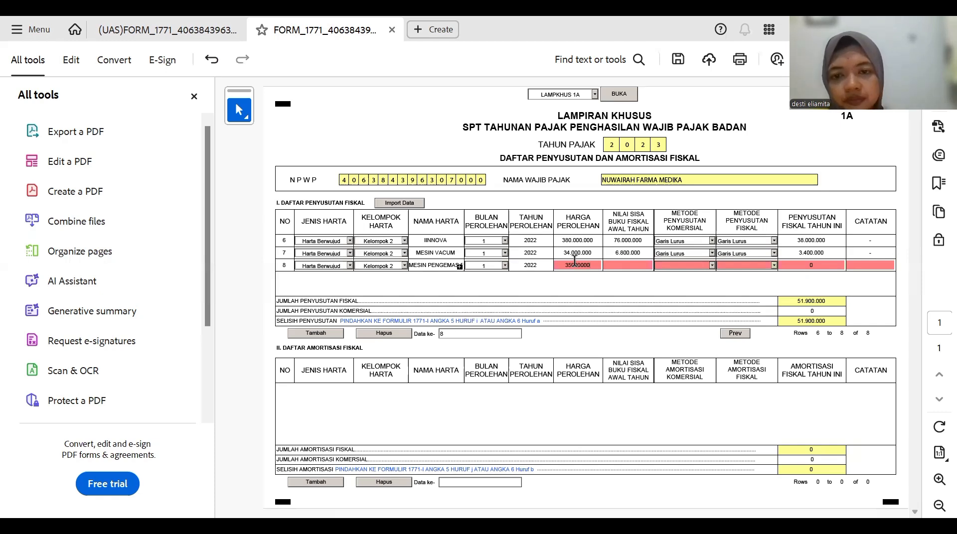
pyautogui.click(609, 263)
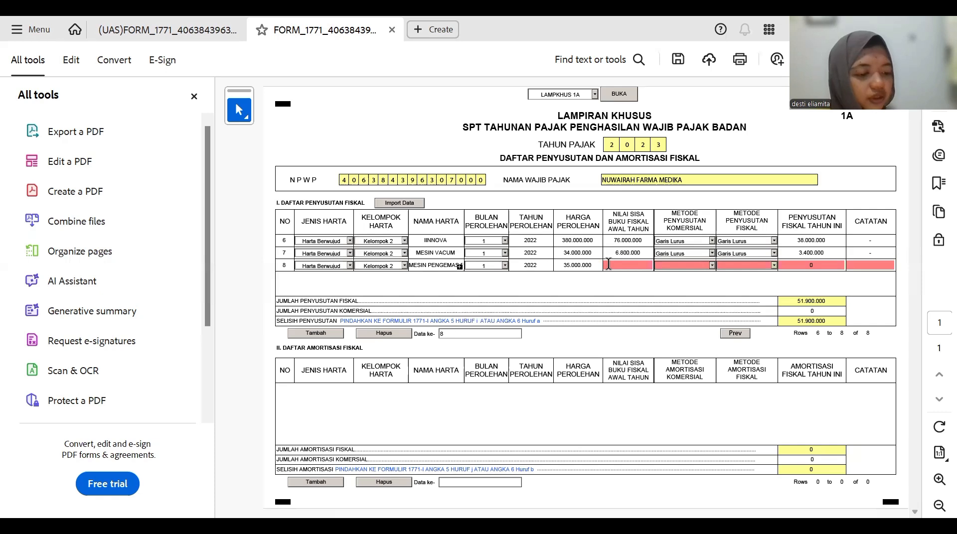
pyautogui.write('700')
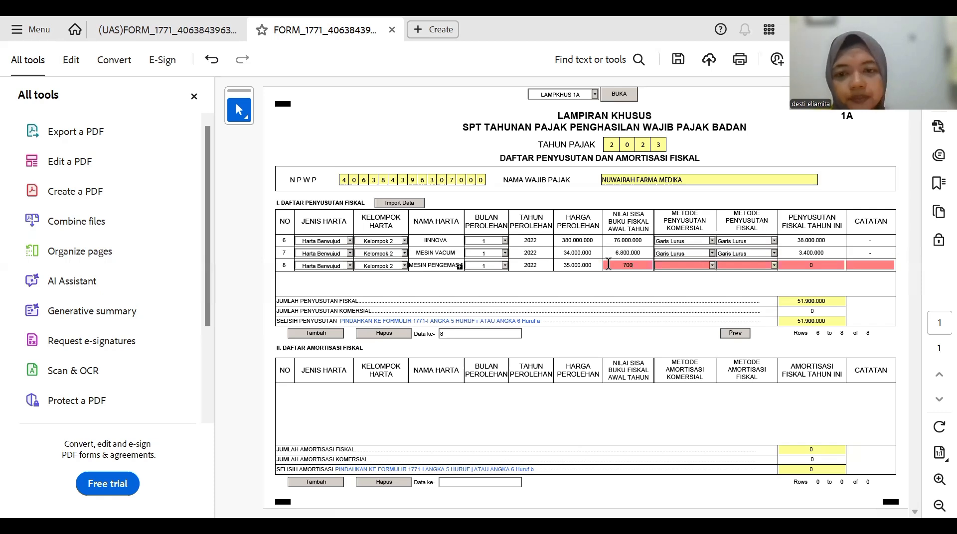
pyautogui.write('0000')
pyautogui.press('Tab')
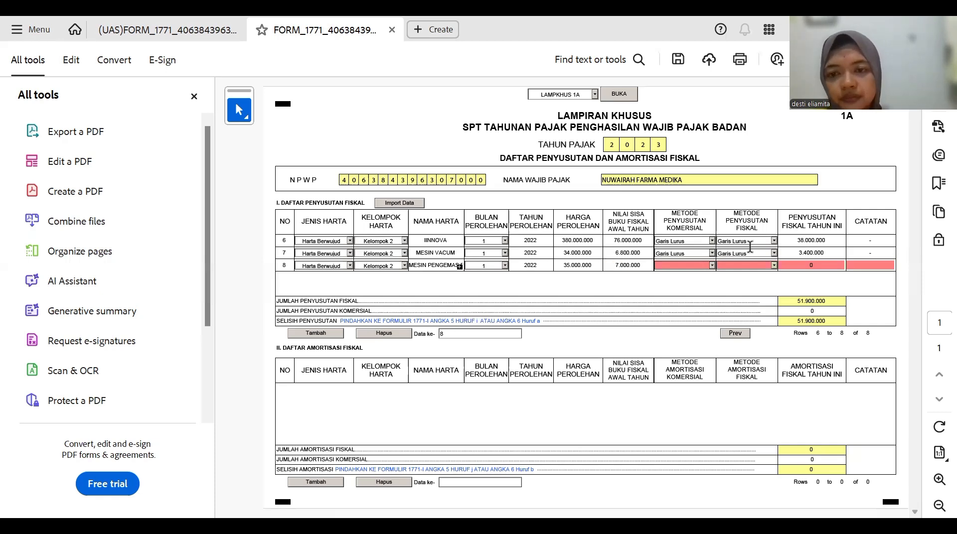
# - Set both row 8 methods to Garis Lurus with fiscal depreciation 3.500.000
pyautogui.click(711, 266)
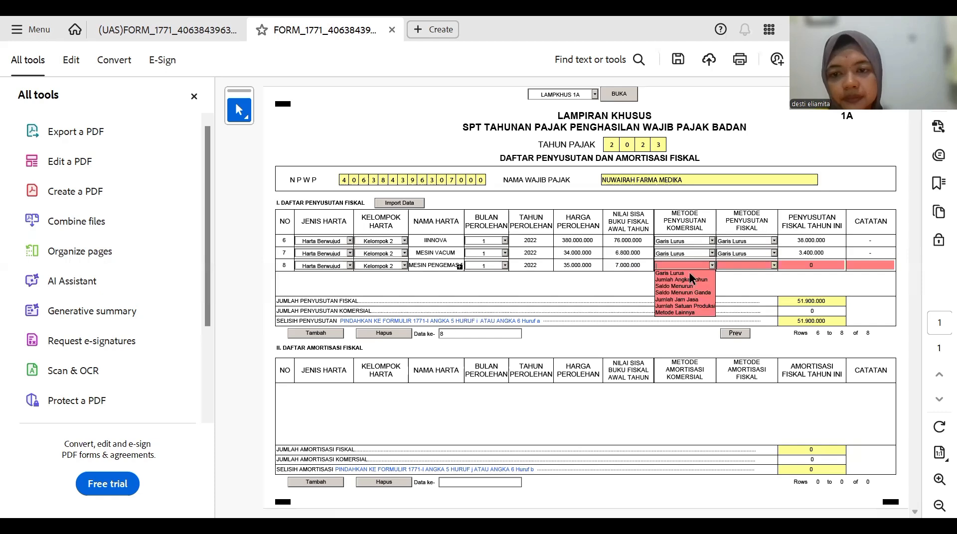
pyautogui.click(774, 265)
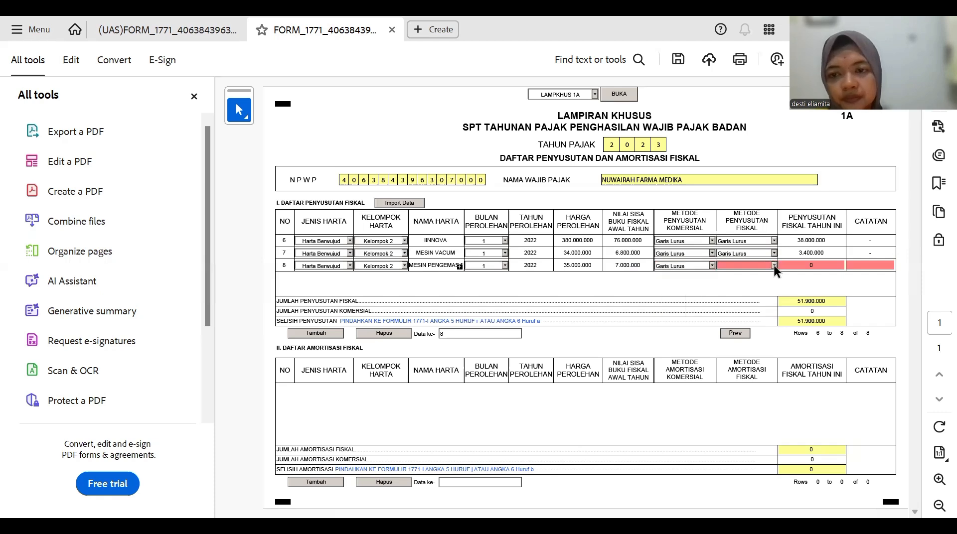
pyautogui.click(772, 266)
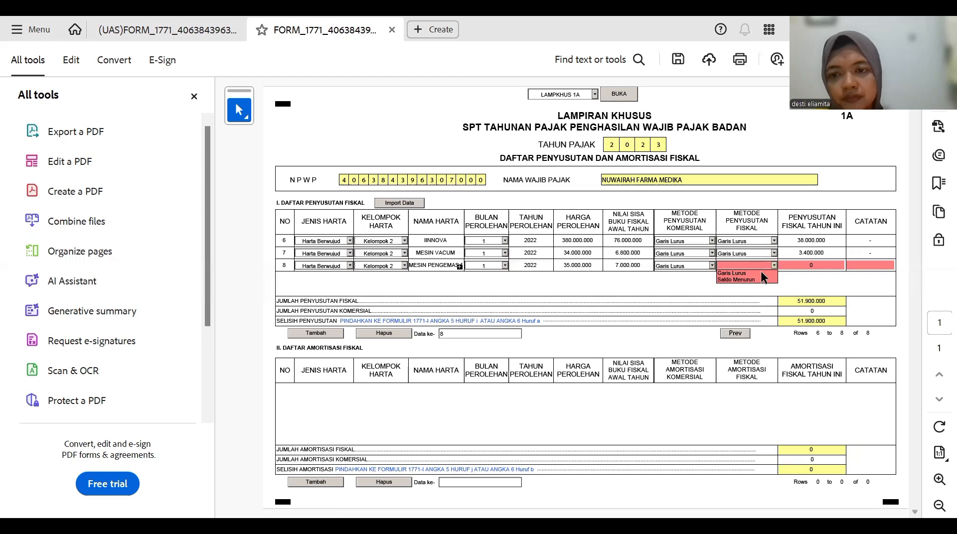
pyautogui.click(761, 272)
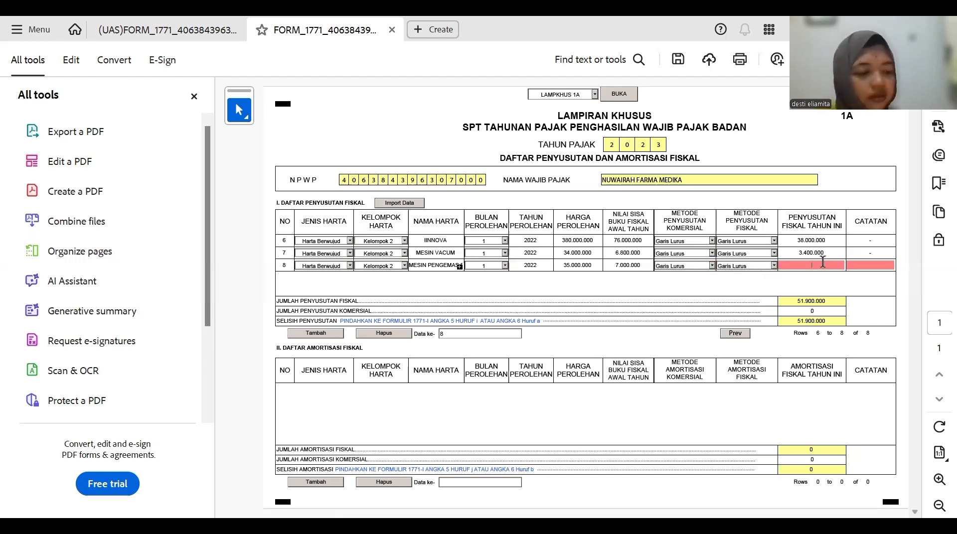
pyautogui.write('3.50')
pyautogui.write('0.000')
pyautogui.press('Return')
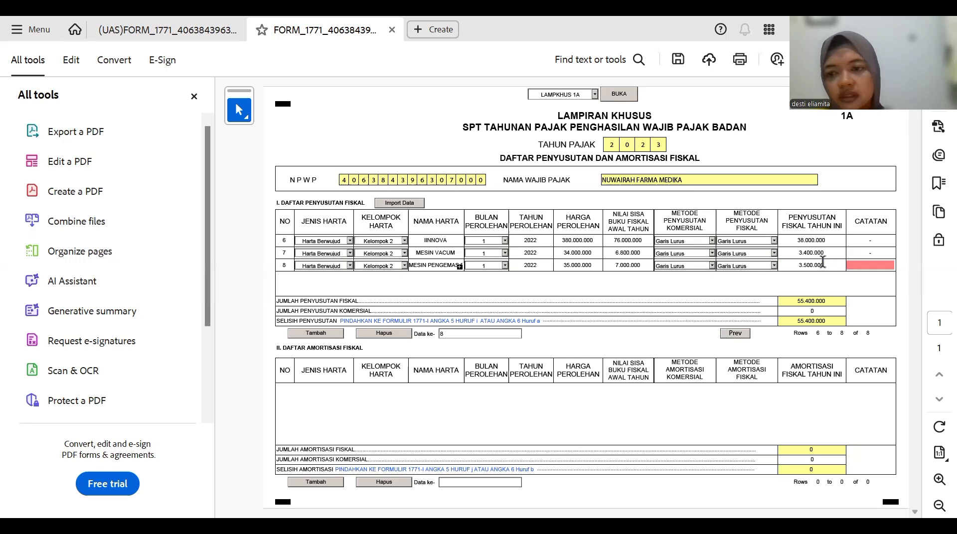
pyautogui.click(869, 264)
# - Note '-' on row 8, then add row 9 as Harta Berwujud, Kelompok 2 AC I PK HEC
pyautogui.write('-')
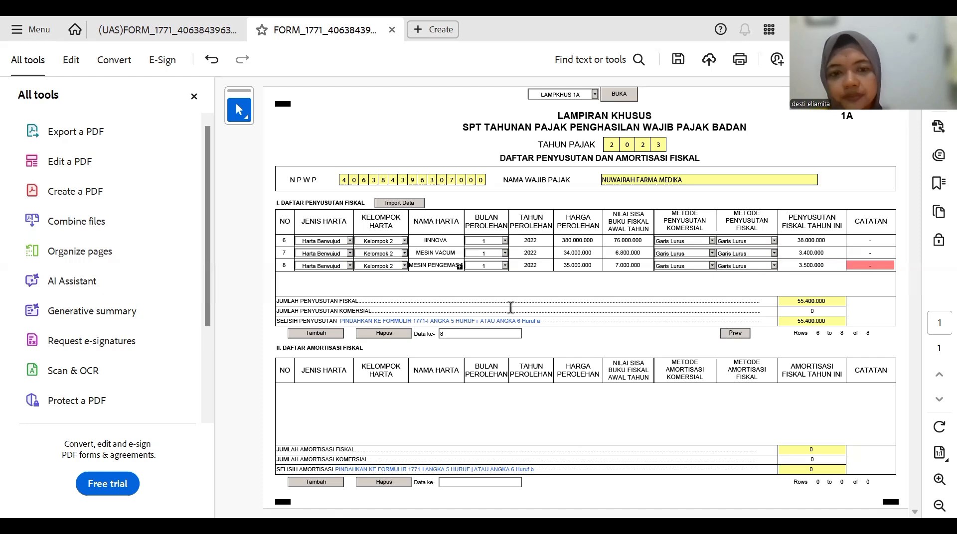
pyautogui.click(330, 334)
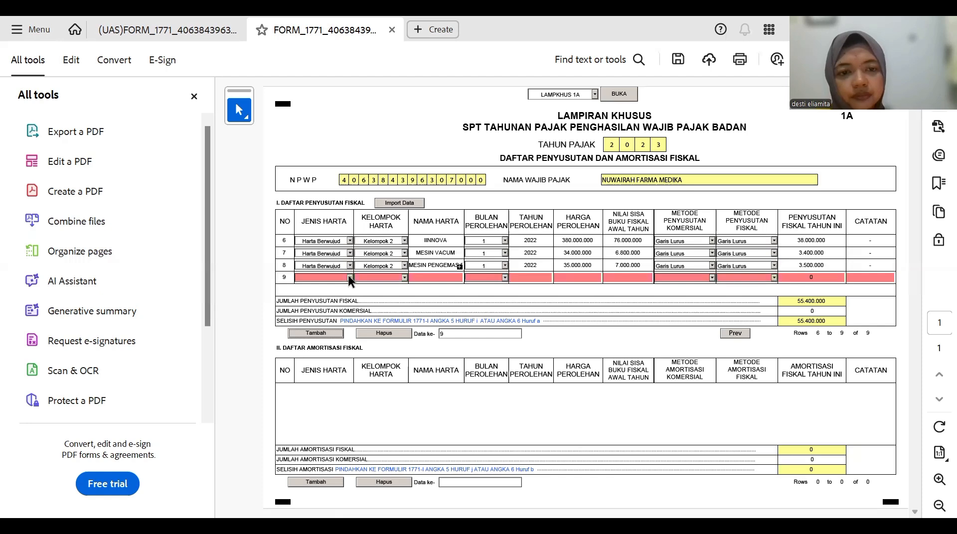
pyautogui.click(348, 277)
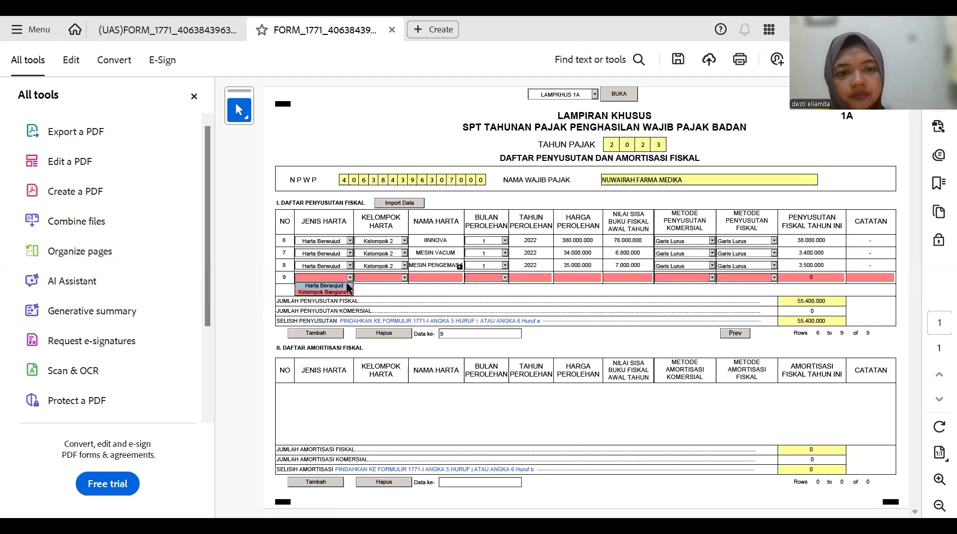
pyautogui.click(348, 288)
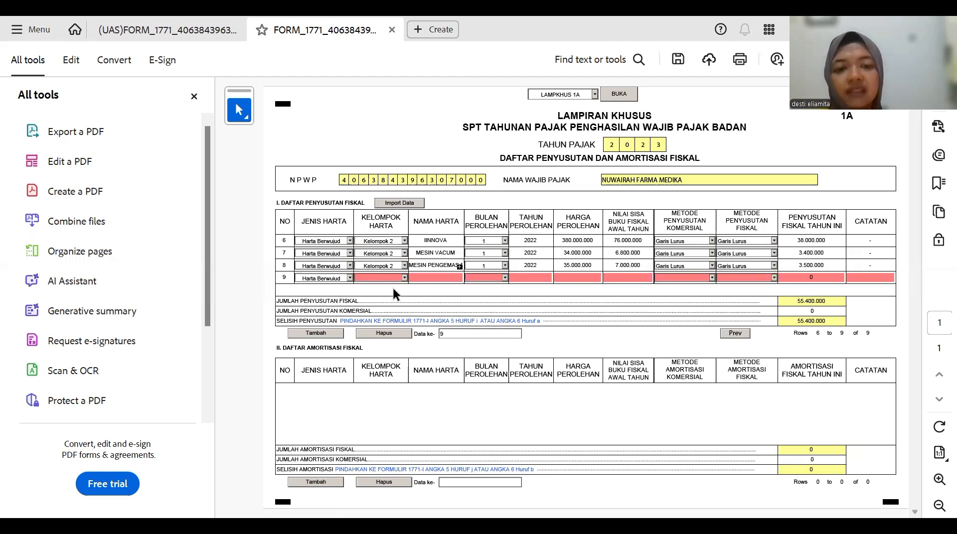
pyautogui.click(392, 280)
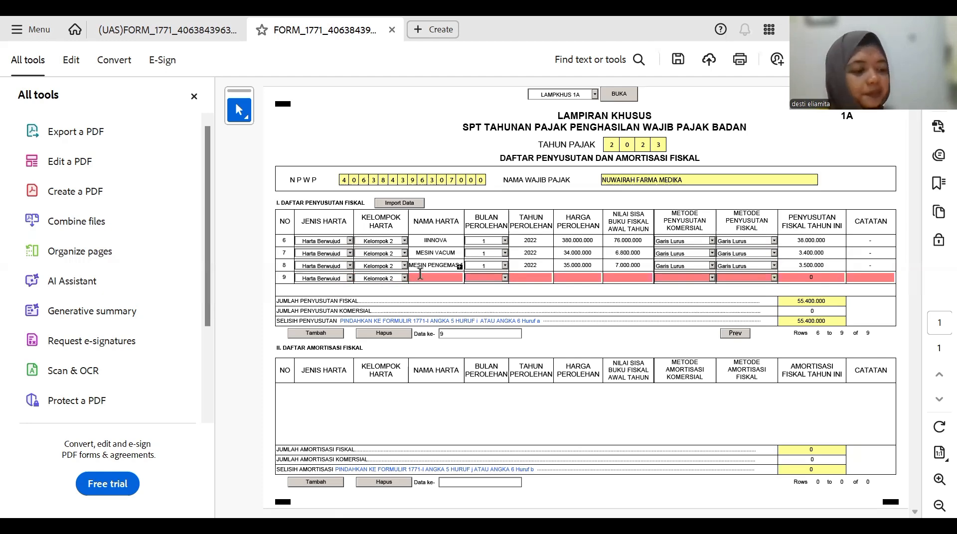
pyautogui.click(420, 274)
pyautogui.write('AC I PK HEC')
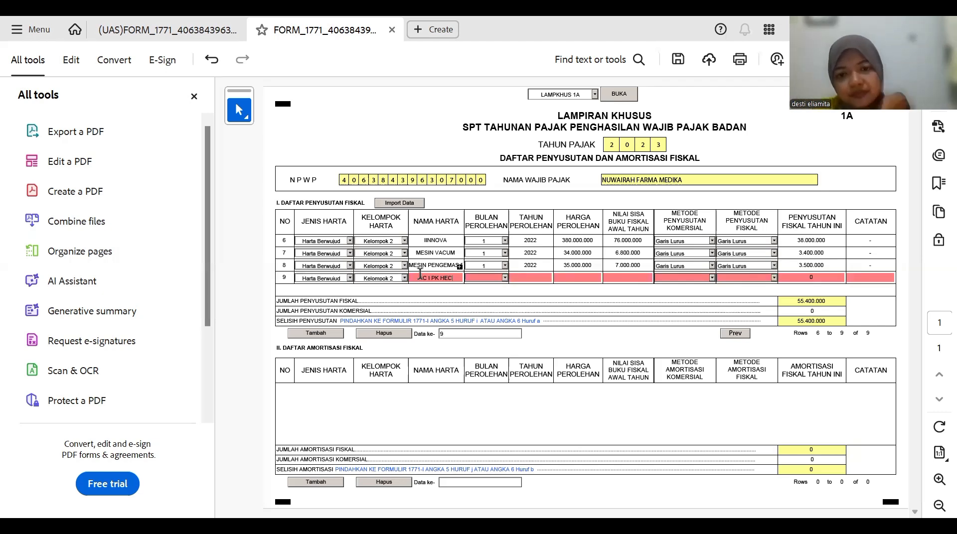
# - Give row 9 acquisition month 1, year 2022, cost 20.000.000 and residual value 4.000.000
pyautogui.click(504, 278)
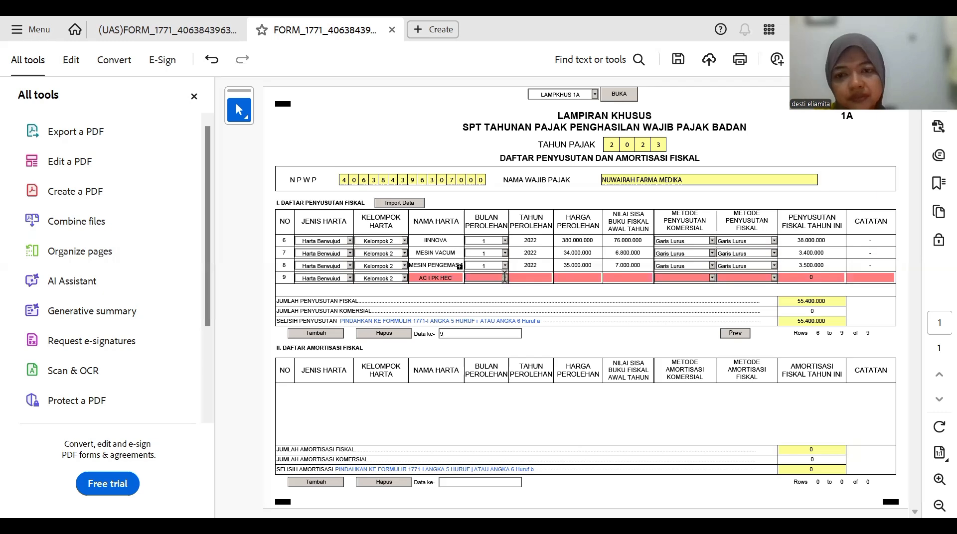
pyautogui.click(491, 284)
pyautogui.click(519, 277)
pyautogui.write('20')
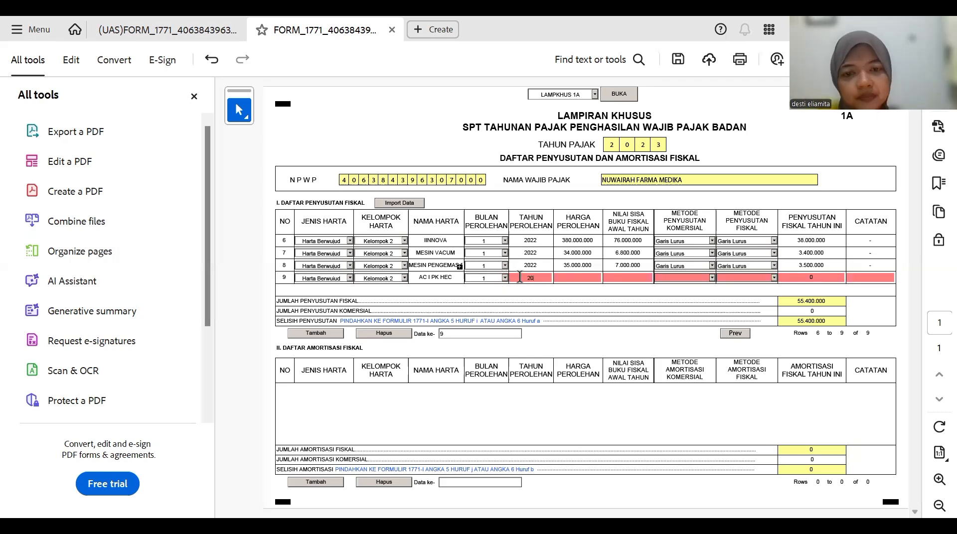
pyautogui.write('22')
pyautogui.click(577, 276)
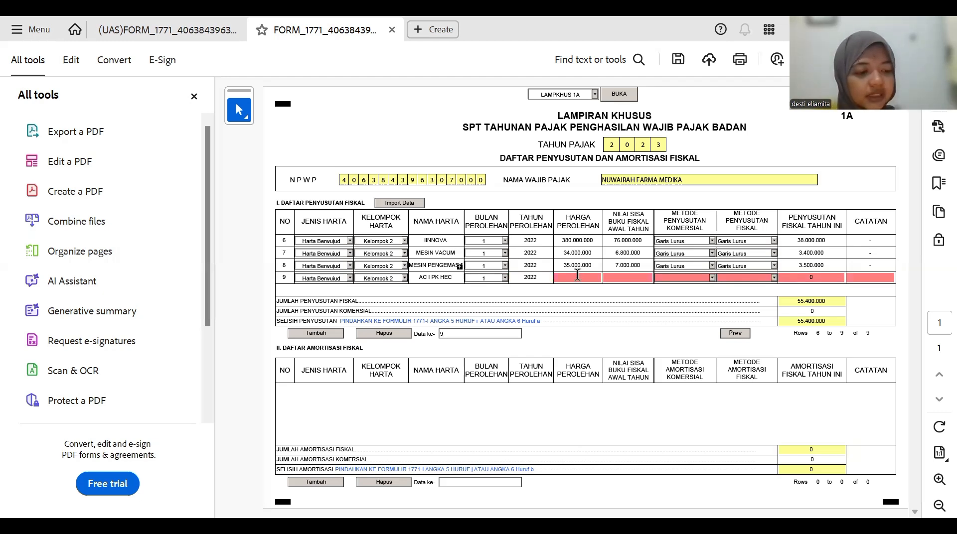
pyautogui.write('20')
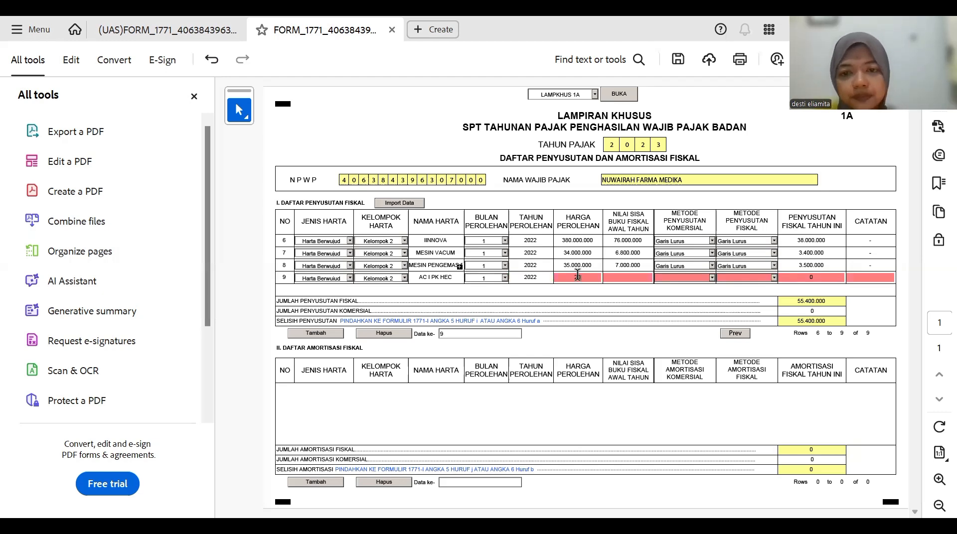
pyautogui.write('00000')
pyautogui.press('Tab')
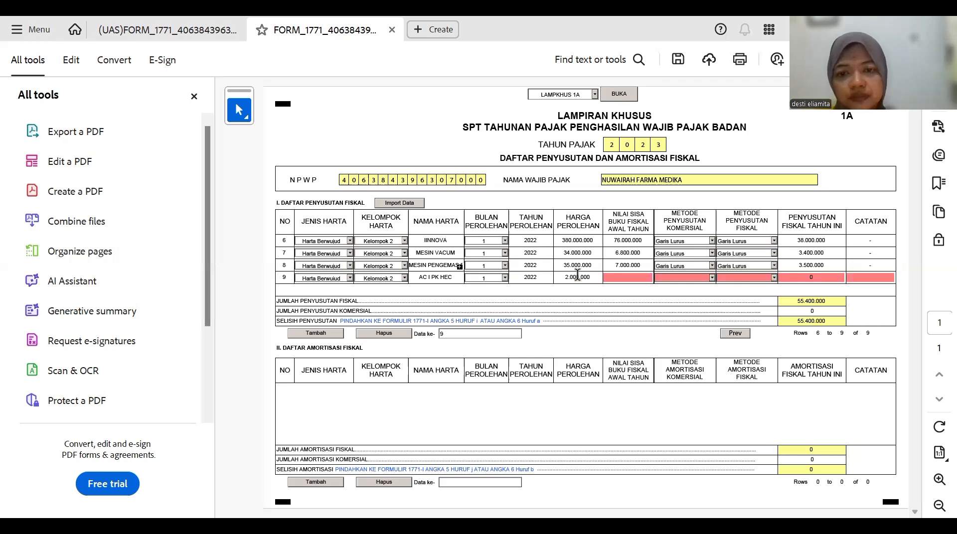
pyautogui.click(577, 276)
pyautogui.write('0')
pyautogui.press('Tab')
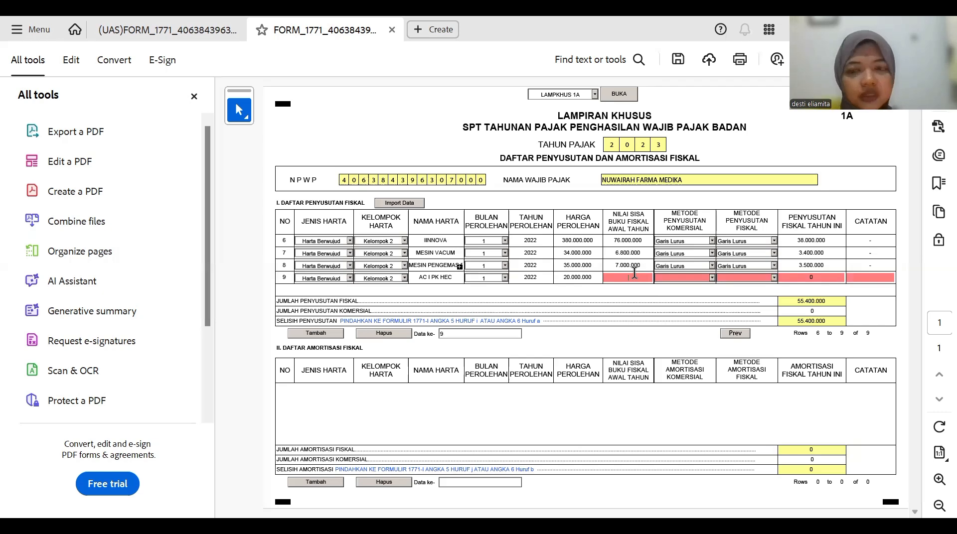
pyautogui.write('4.0')
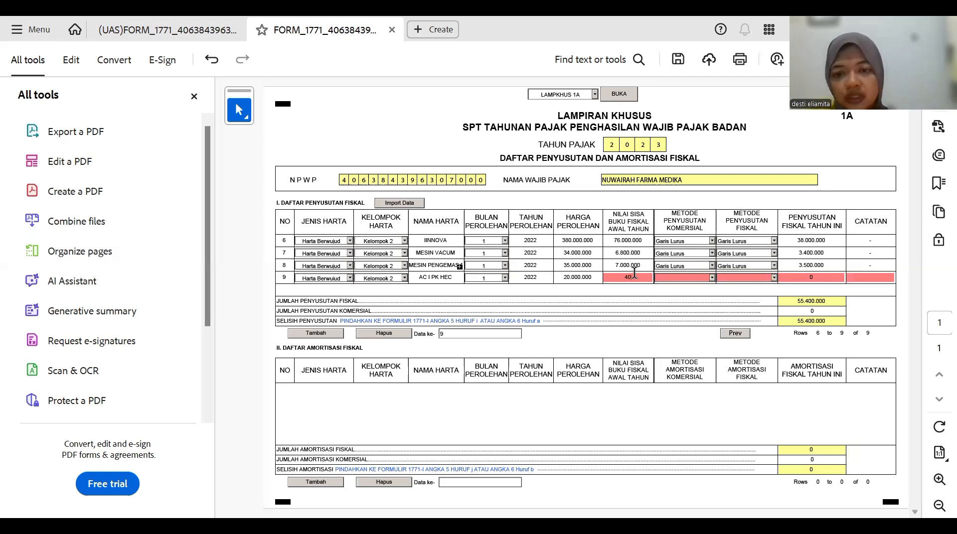
pyautogui.write('00.0')
pyautogui.write('0000')
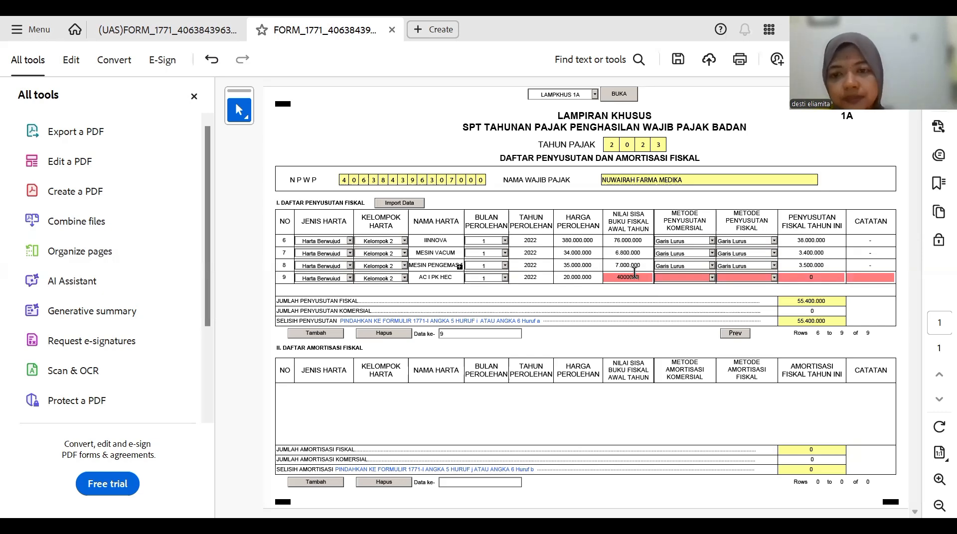
pyautogui.press('Tab')
# - Set both row 9 methods to Garis Lurus, fiscal depreciation 2.000.000, and note '-'
pyautogui.click(711, 278)
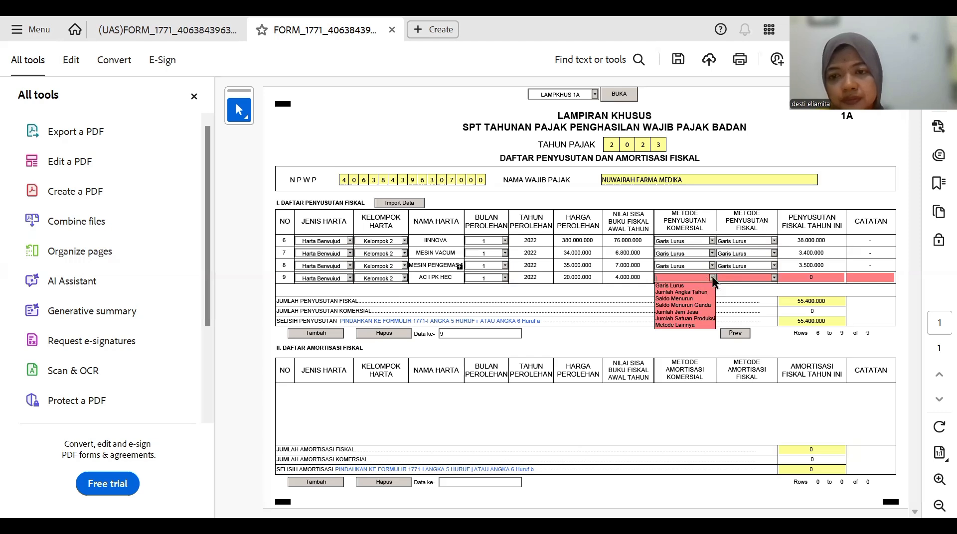
pyautogui.click(712, 277)
pyautogui.click(701, 283)
pyautogui.click(702, 286)
pyautogui.click(773, 278)
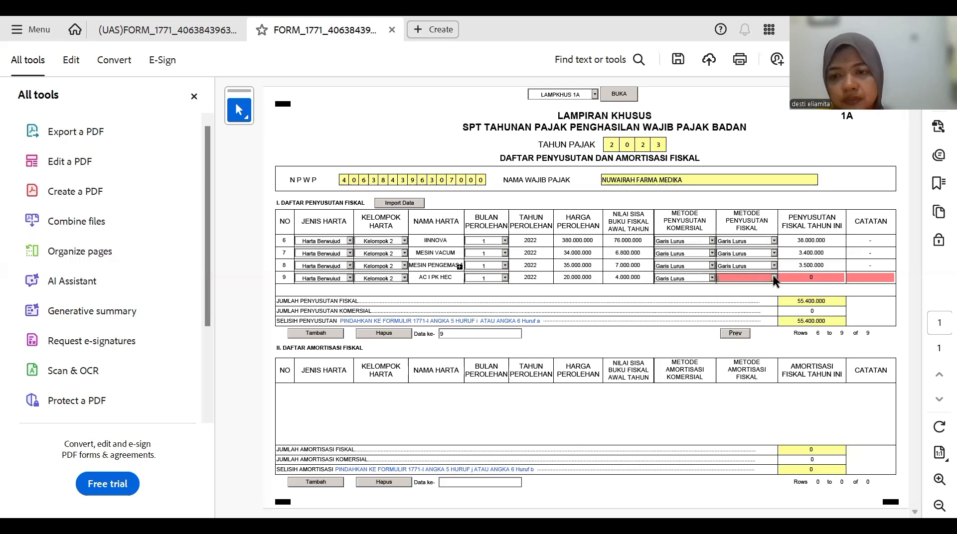
pyautogui.click(747, 287)
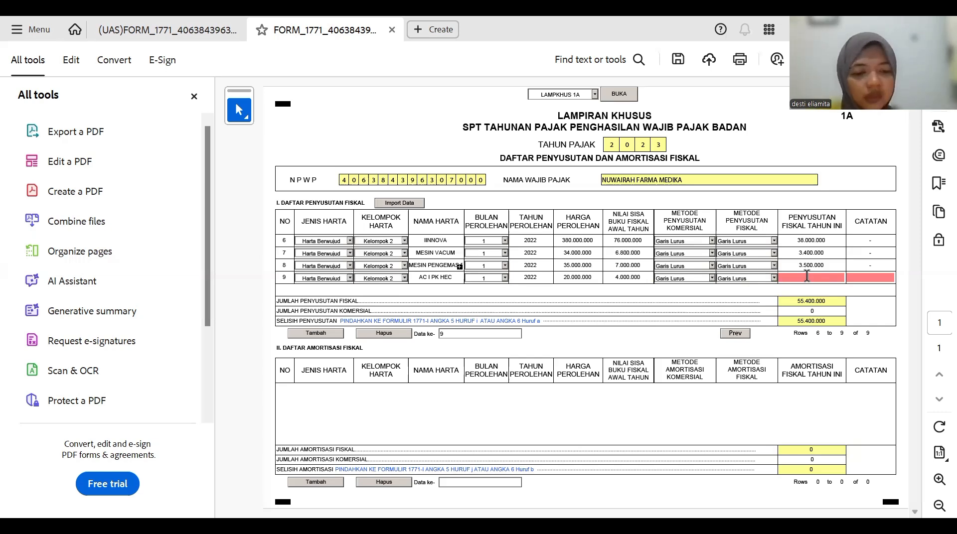
pyautogui.write('20.000')
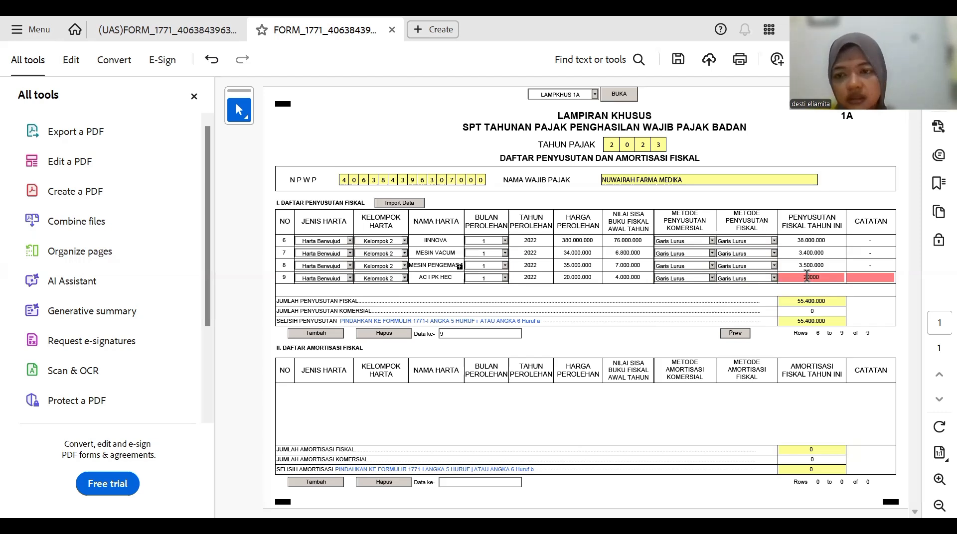
pyautogui.write('.00')
pyautogui.click(859, 274)
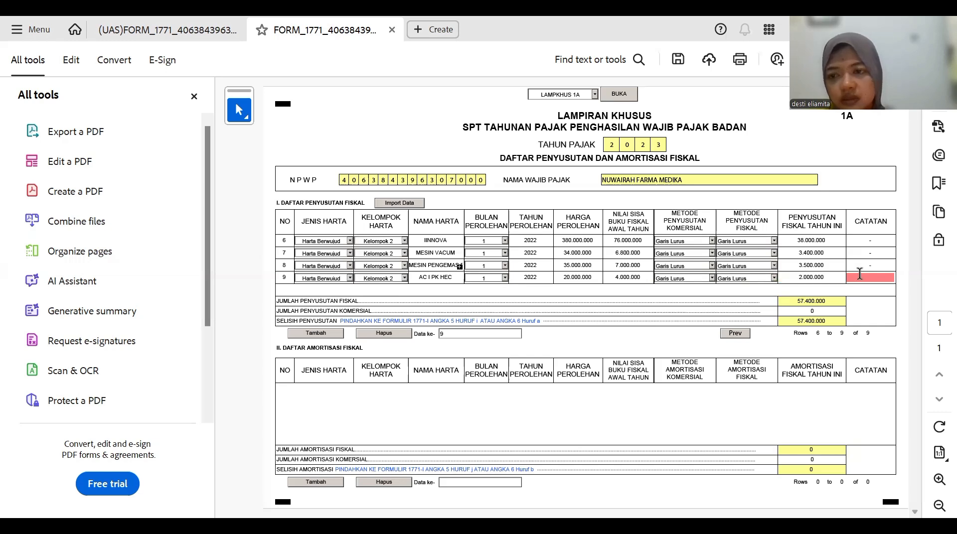
pyautogui.write('-')
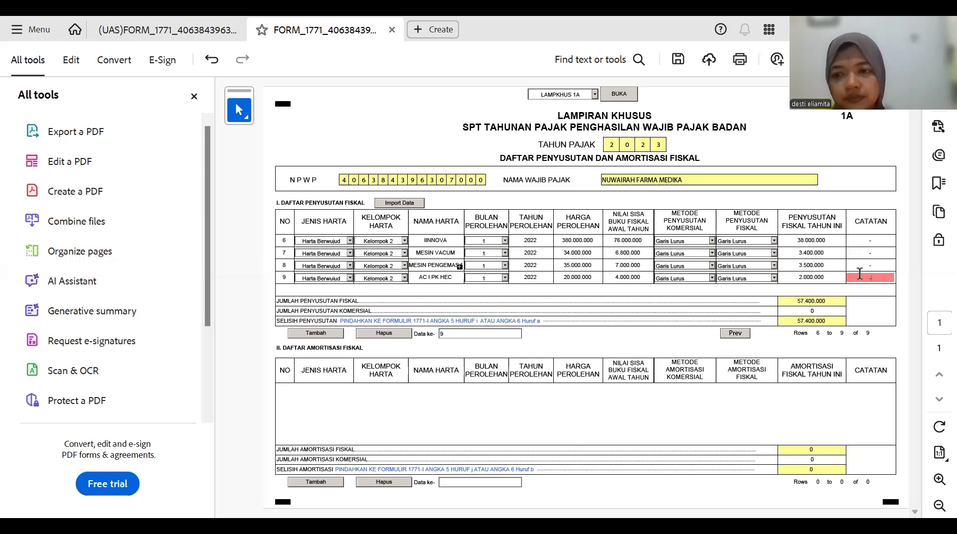
# - Add row 10 with asset type Harta Berwujud and asset group Kelompok 2
pyautogui.click(330, 334)
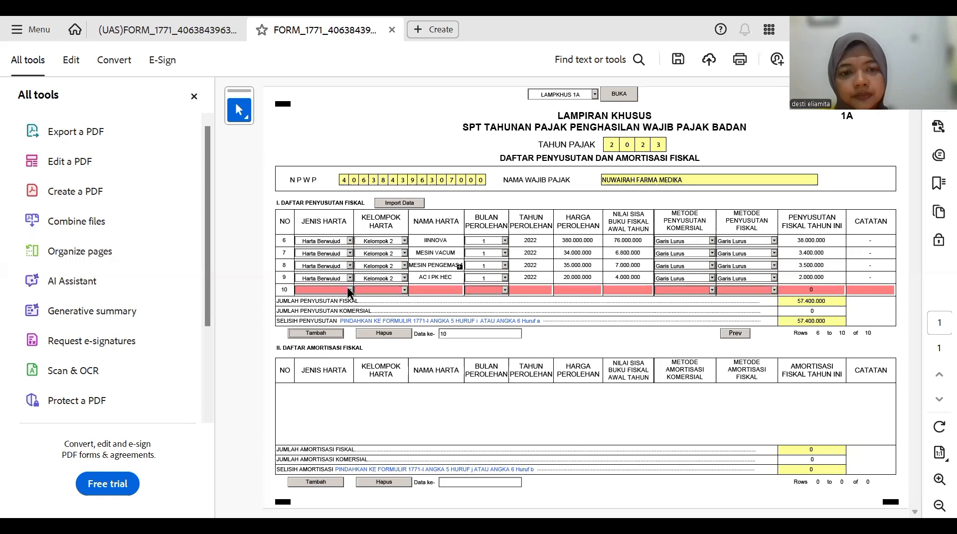
pyautogui.click(350, 291)
pyautogui.click(333, 298)
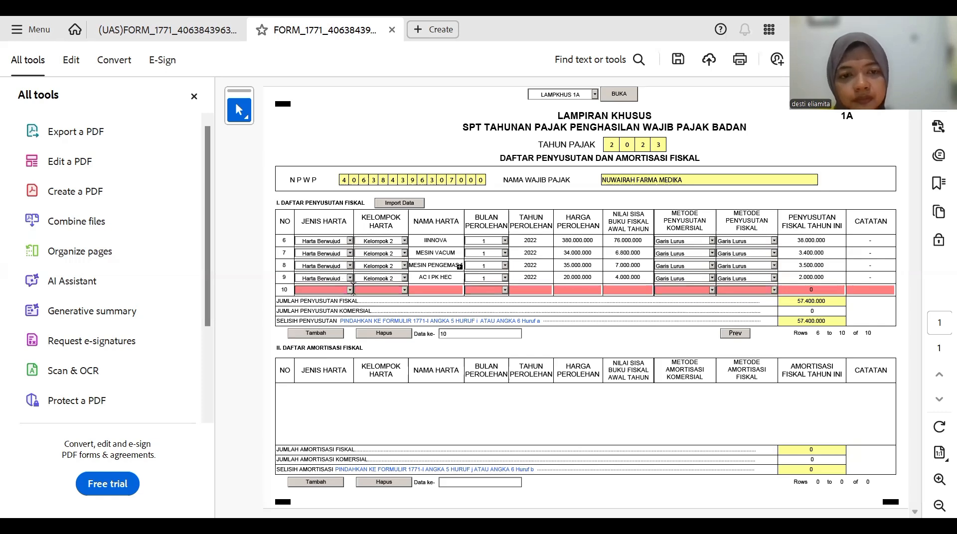
pyautogui.click(349, 290)
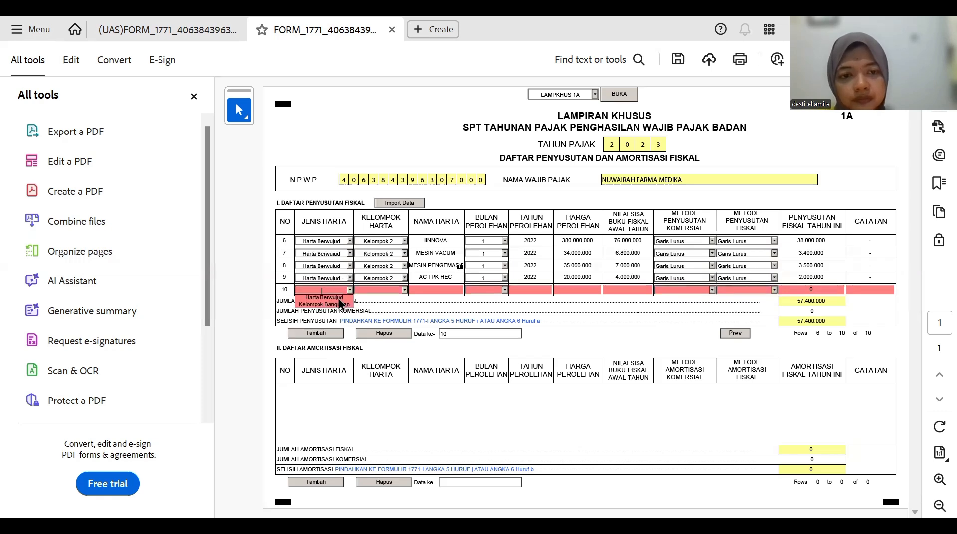
pyautogui.click(339, 298)
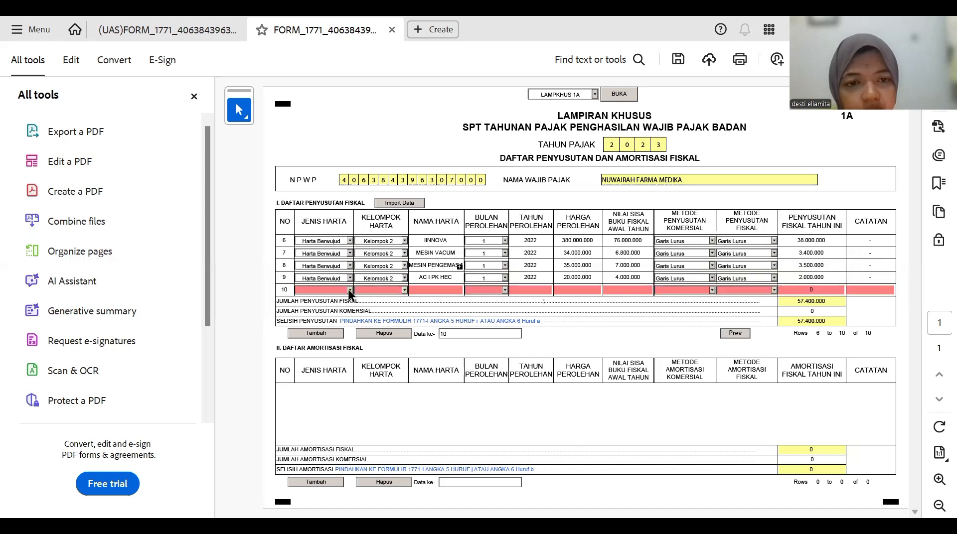
pyautogui.click(350, 290)
pyautogui.click(339, 297)
pyautogui.click(404, 290)
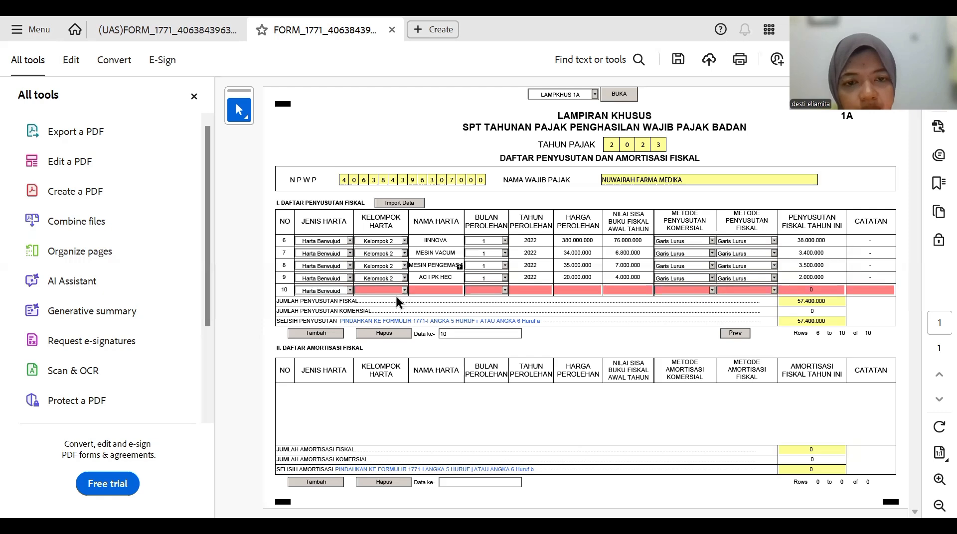
pyautogui.click(396, 306)
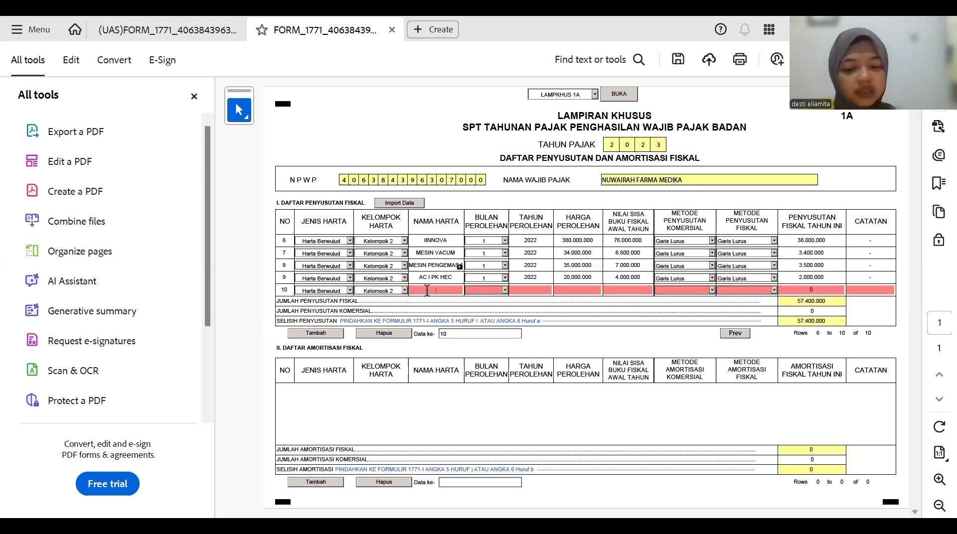
# - Name row 10's asset MESIN PEMOTONG, acquired in month 1 of 2022
pyautogui.write('MESIN PEMOTONG')
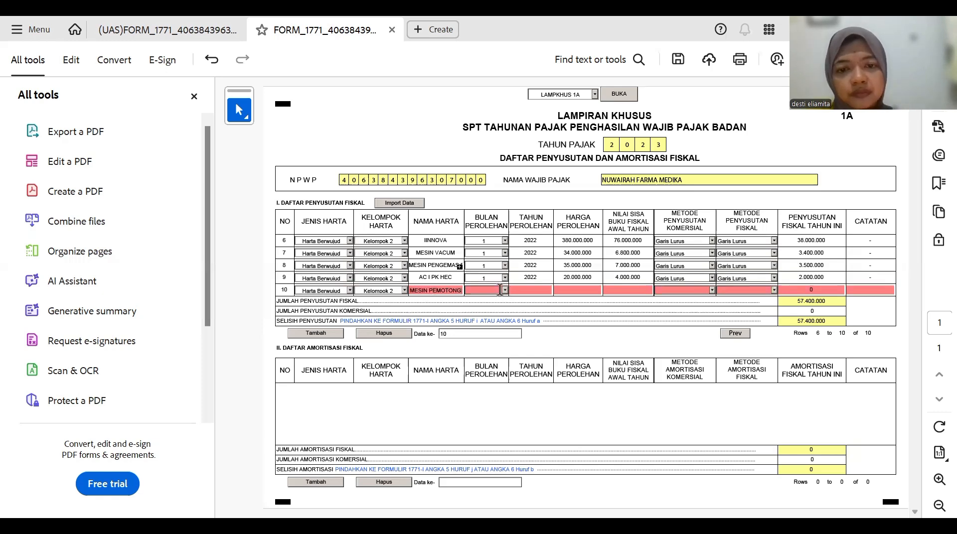
pyautogui.click(485, 293)
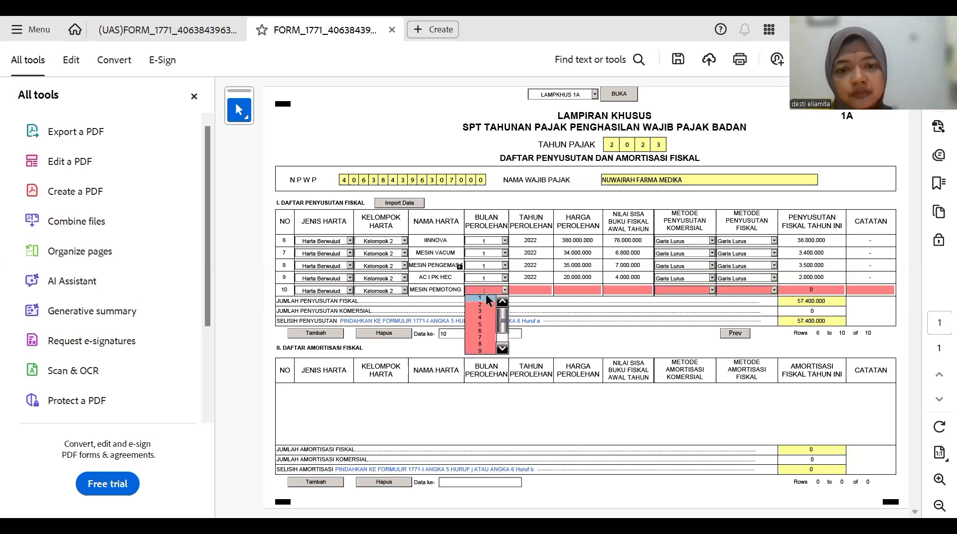
pyautogui.click(483, 300)
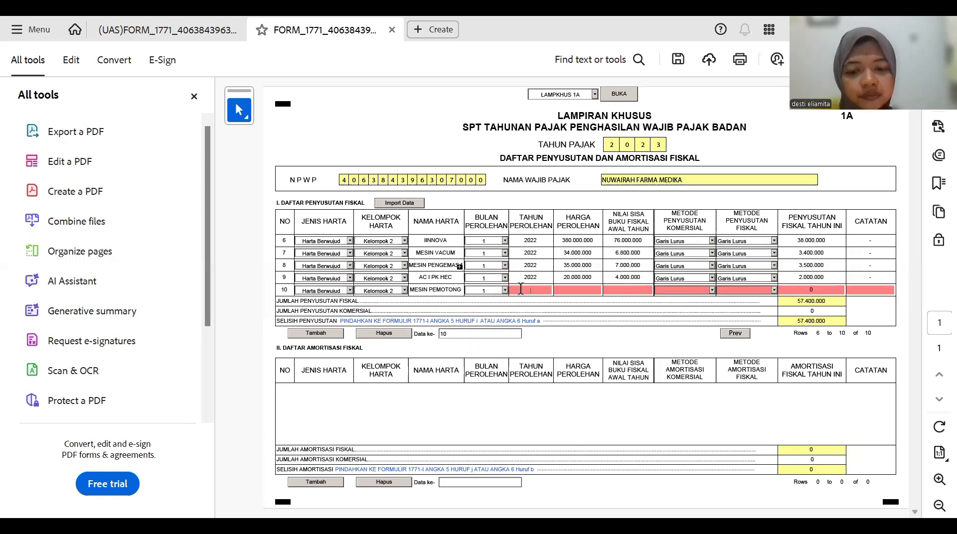
pyautogui.write('2022')
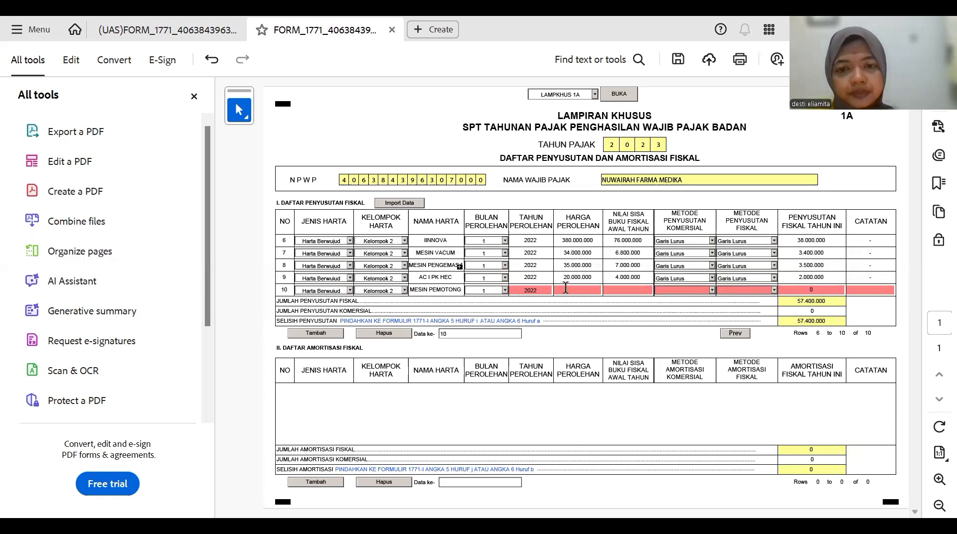
# - Enter row 10's acquisition cost 32.000.000 and remaining book value 6.400.000
pyautogui.click(566, 289)
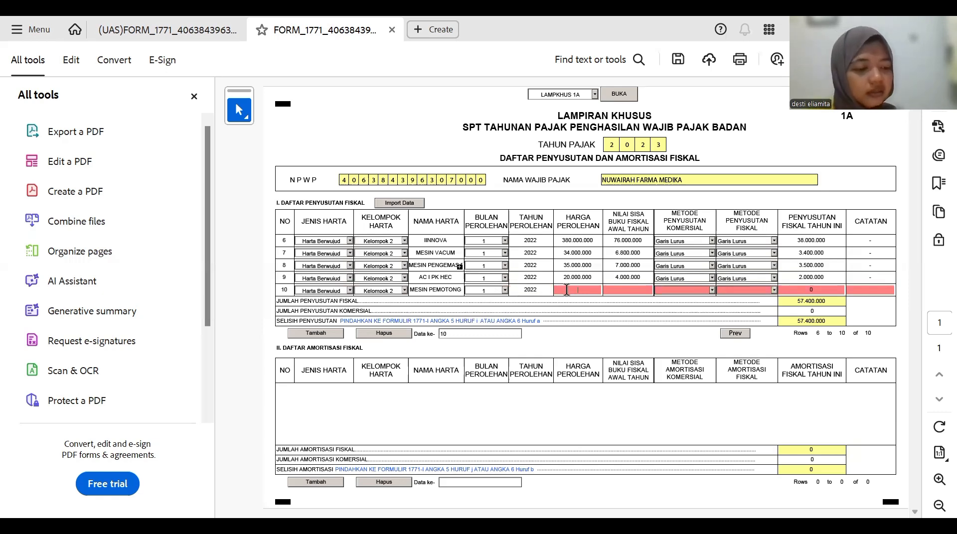
pyautogui.write('3')
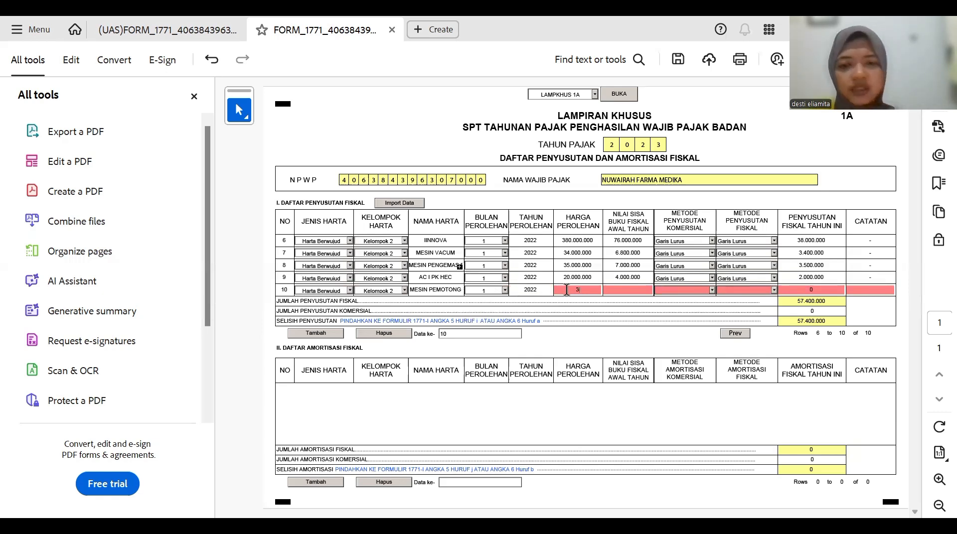
pyautogui.write('.200.0')
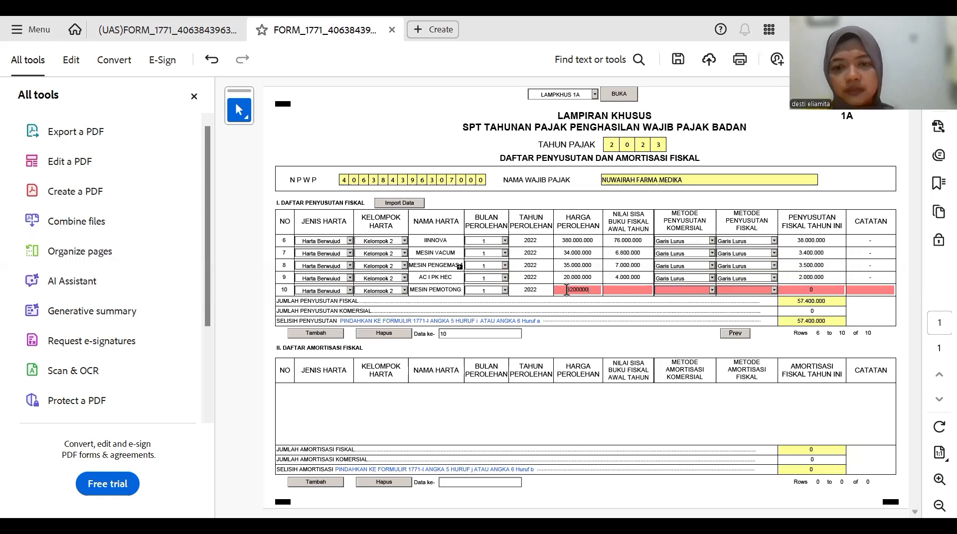
pyautogui.write('00')
pyautogui.press('Return')
pyautogui.click(580, 290)
pyautogui.write('0')
pyautogui.press('Return')
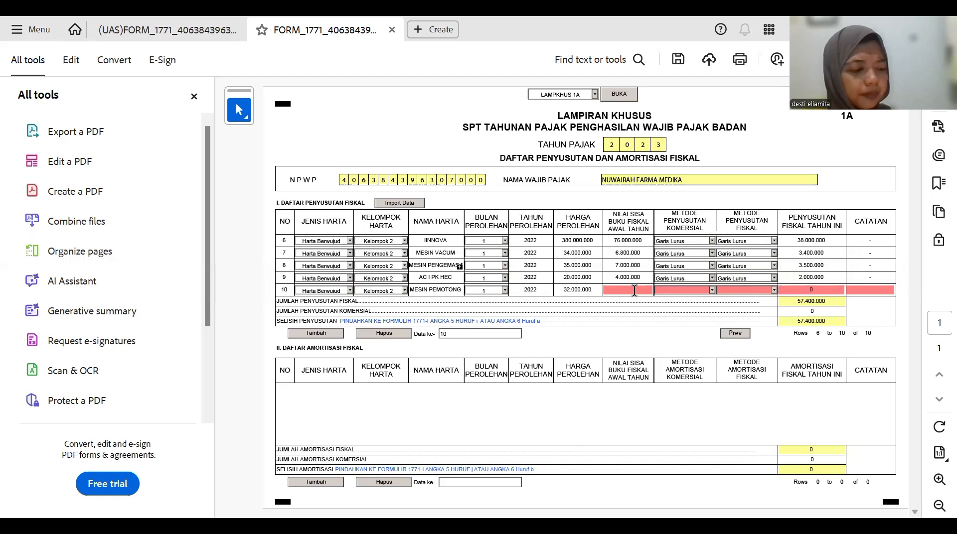
pyautogui.write('6.400.000')
pyautogui.press('Return')
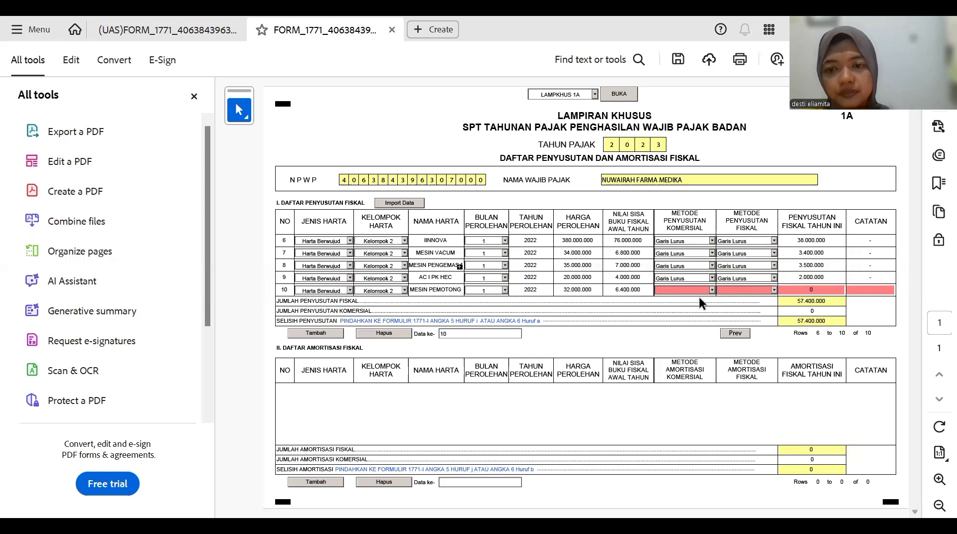
# - Set both of row 10's commercial and fiscal depreciation methods to Garis Lurus
pyautogui.click(711, 291)
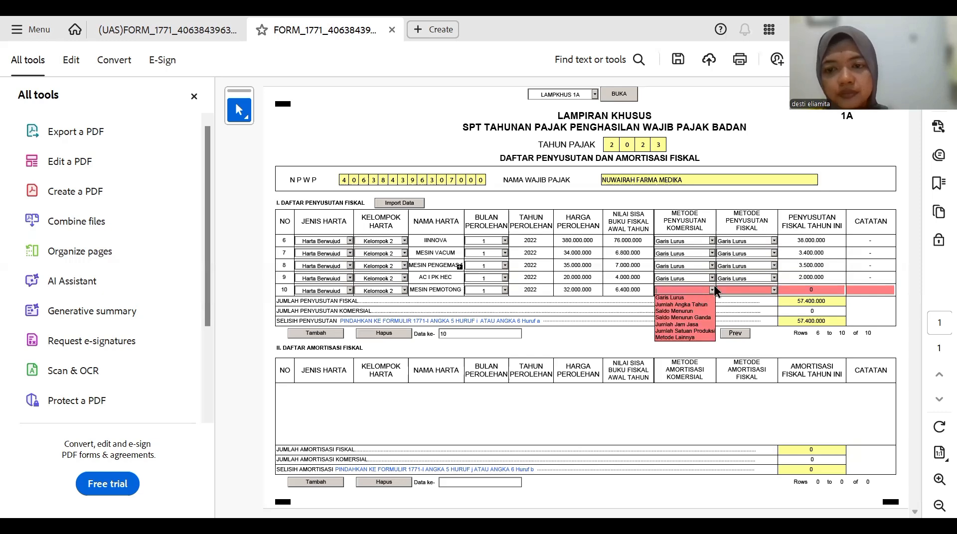
pyautogui.click(684, 298)
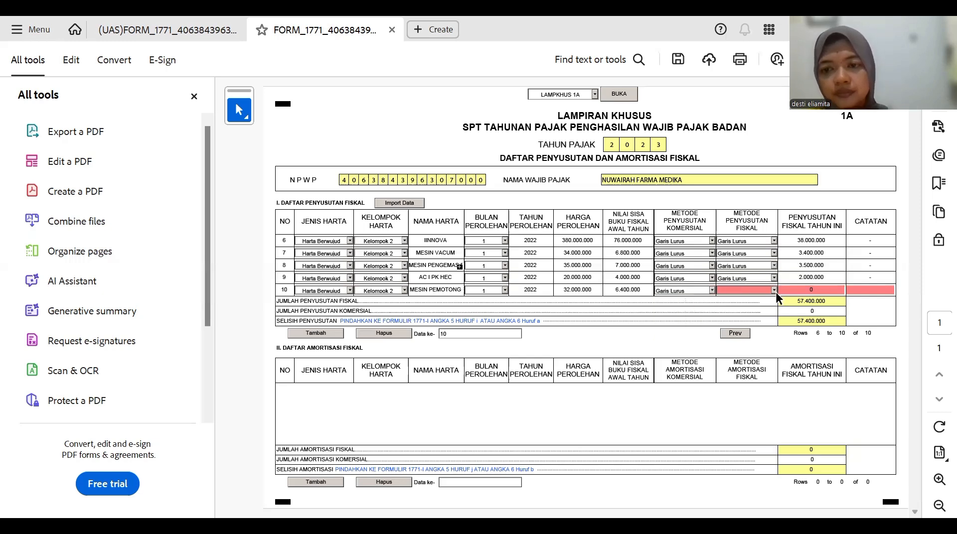
pyautogui.click(773, 291)
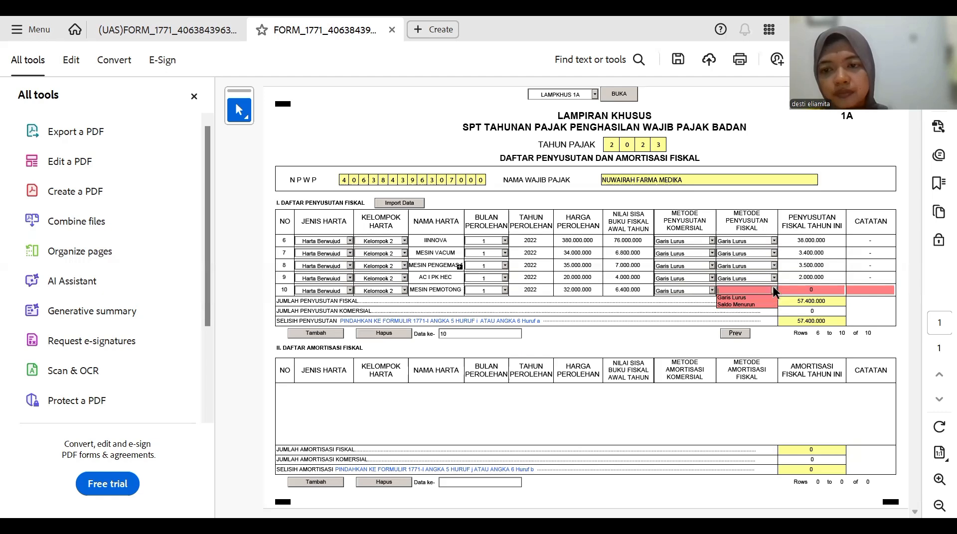
pyautogui.click(772, 286)
pyautogui.click(738, 295)
pyautogui.click(737, 298)
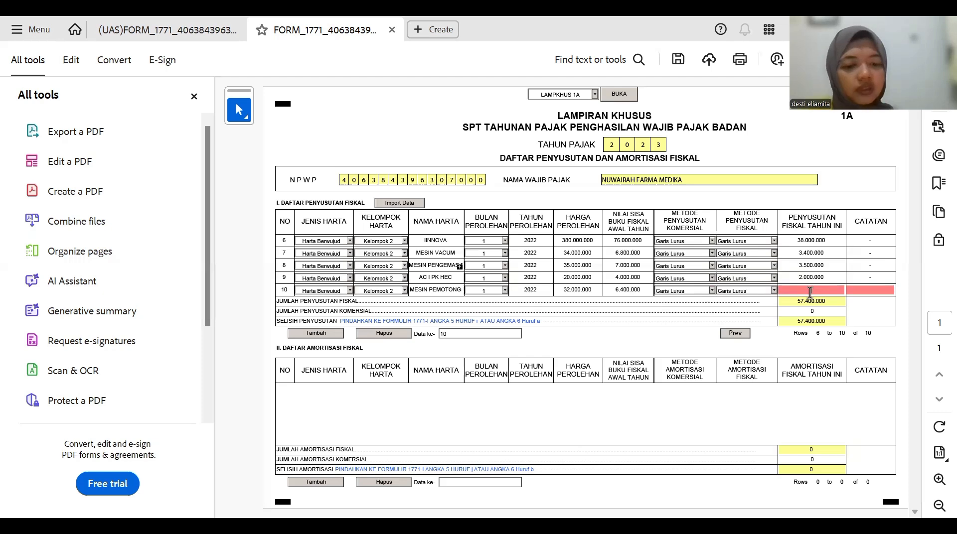
# - Enter 3.200.000 fiscal depreciation and a '-' note for row 10, then add row 11
pyautogui.click(810, 292)
pyautogui.write('32000')
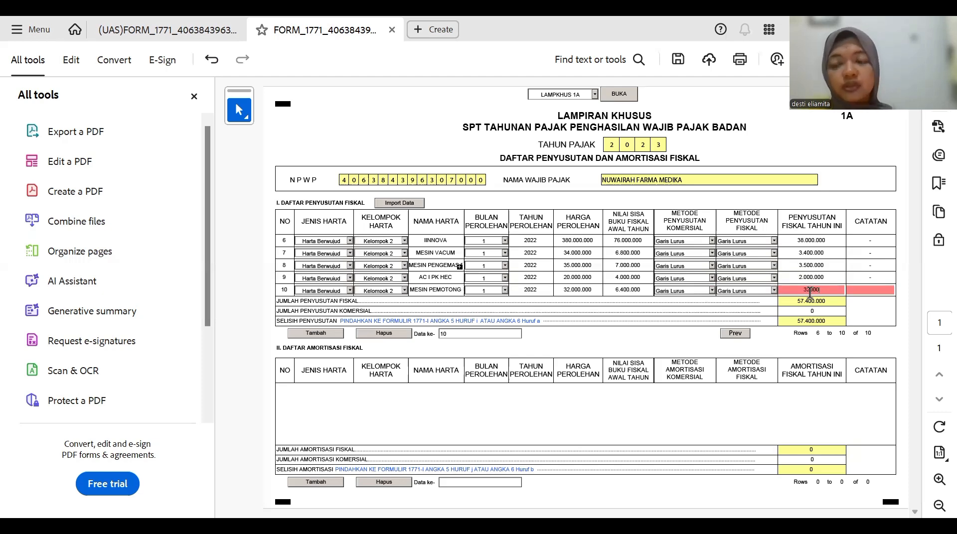
pyautogui.write('0')
pyautogui.click(850, 295)
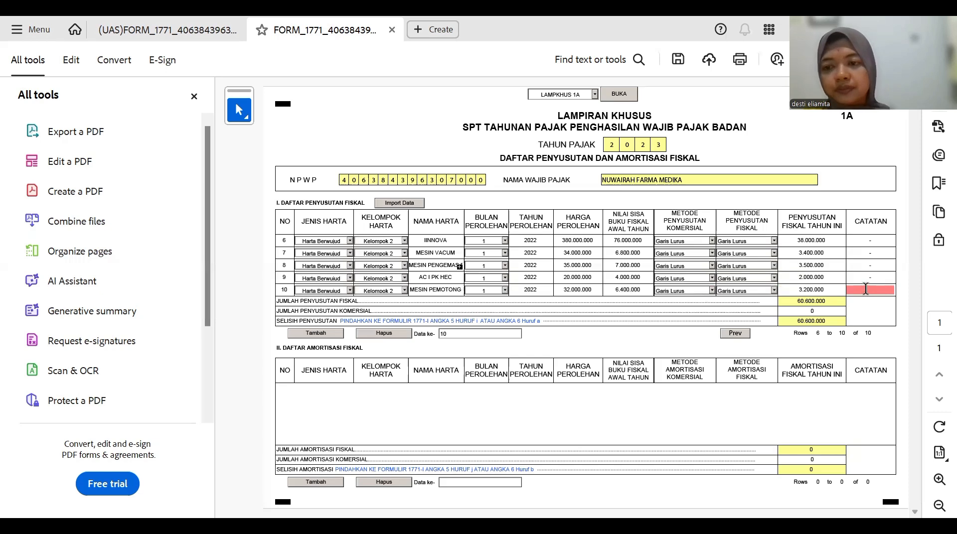
pyautogui.write('-')
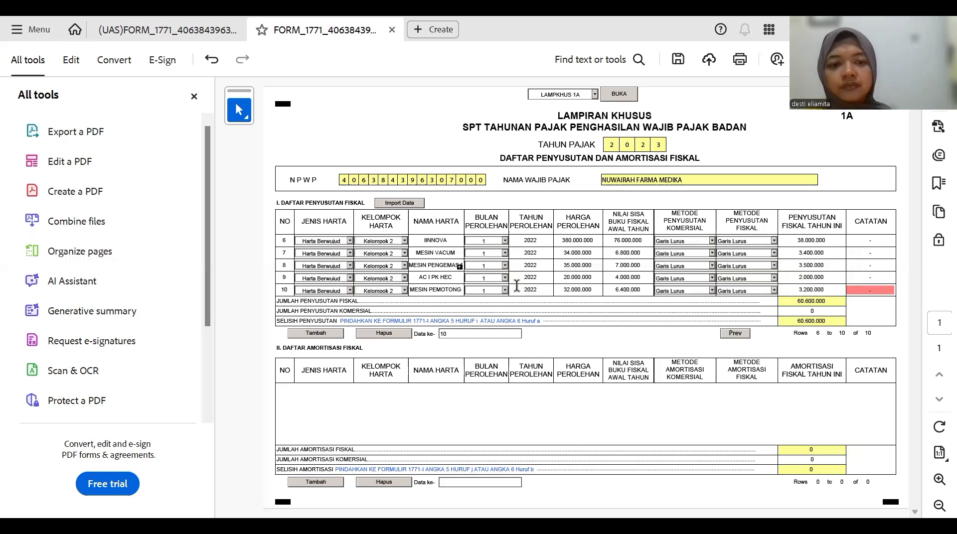
pyautogui.click(318, 334)
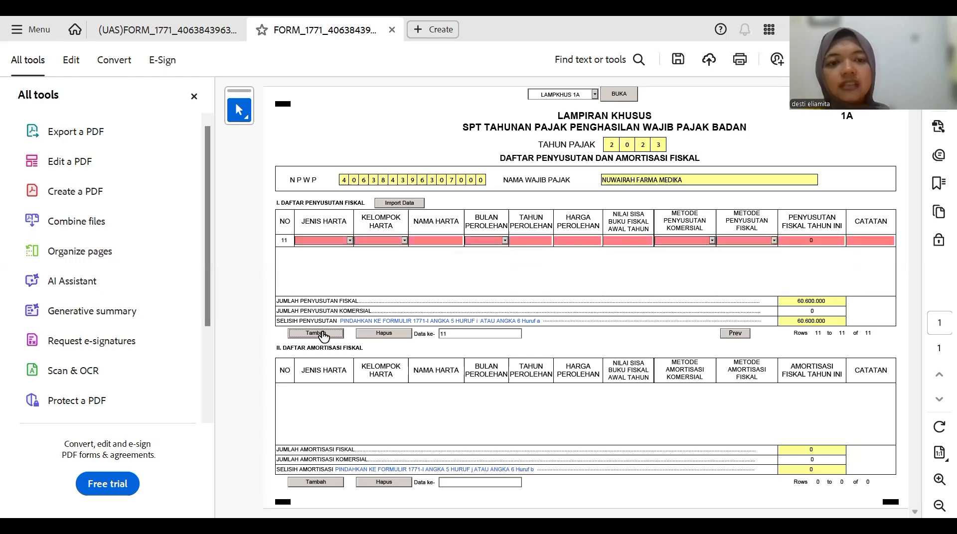
# - Make row 11 a Kelompok Bangunan, Permanen asset named BANGUNAN PABRIK DAN KANTOR
pyautogui.click(350, 241)
pyautogui.click(342, 255)
pyautogui.click(404, 241)
pyautogui.click(390, 275)
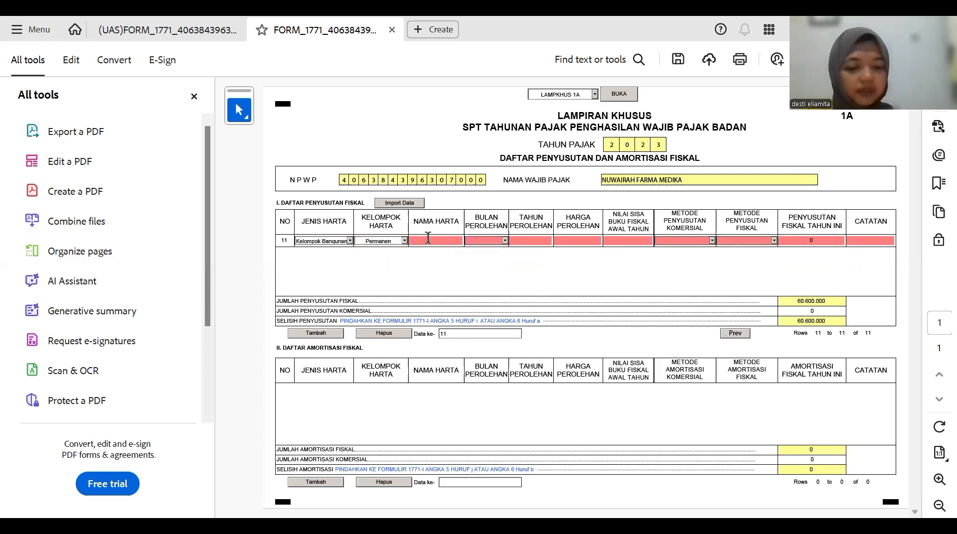
pyautogui.click(427, 239)
pyautogui.write('BA')
pyautogui.write('NG')
pyautogui.write('UNA')
pyautogui.write('N')
pyautogui.write(' PA')
pyautogui.write('BRI')
pyautogui.write('K DA')
pyautogui.write('N K')
pyautogui.write('ANTOR')
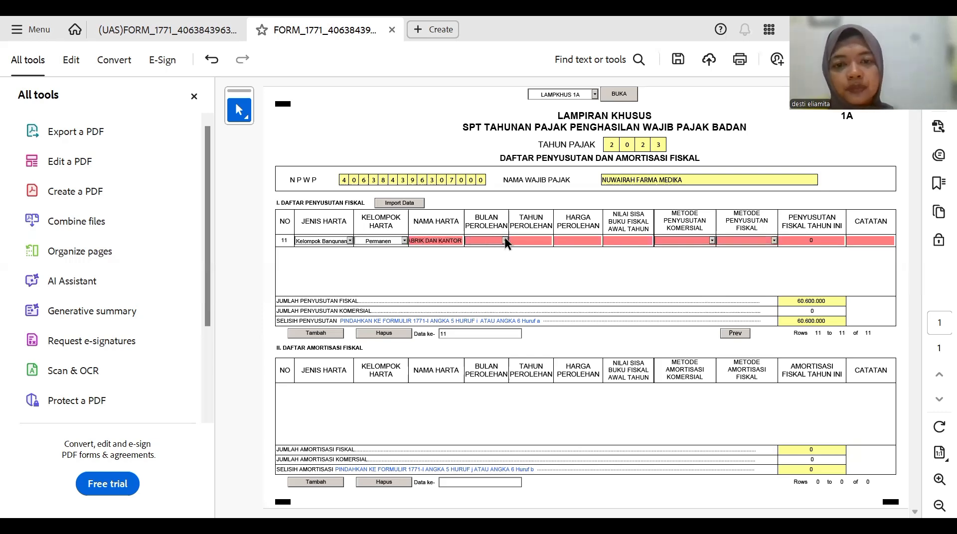
# - Set row 11's acquisition date to month 1, year 2022
pyautogui.click(494, 241)
pyautogui.click(481, 251)
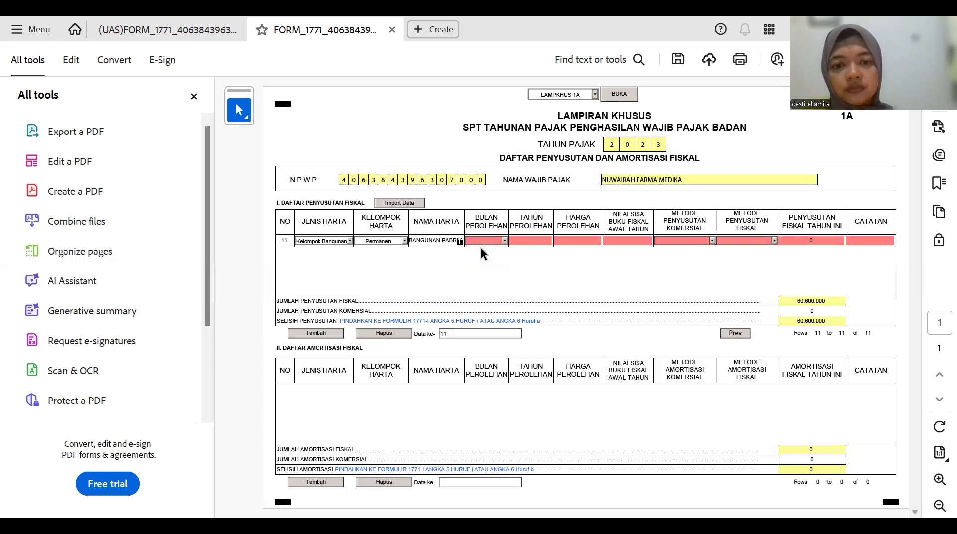
pyautogui.click(491, 244)
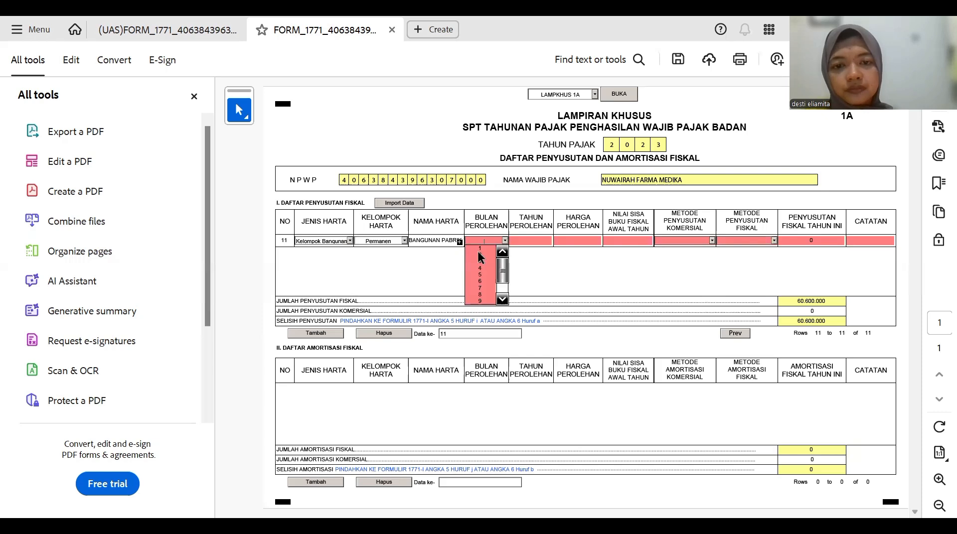
pyautogui.click(489, 243)
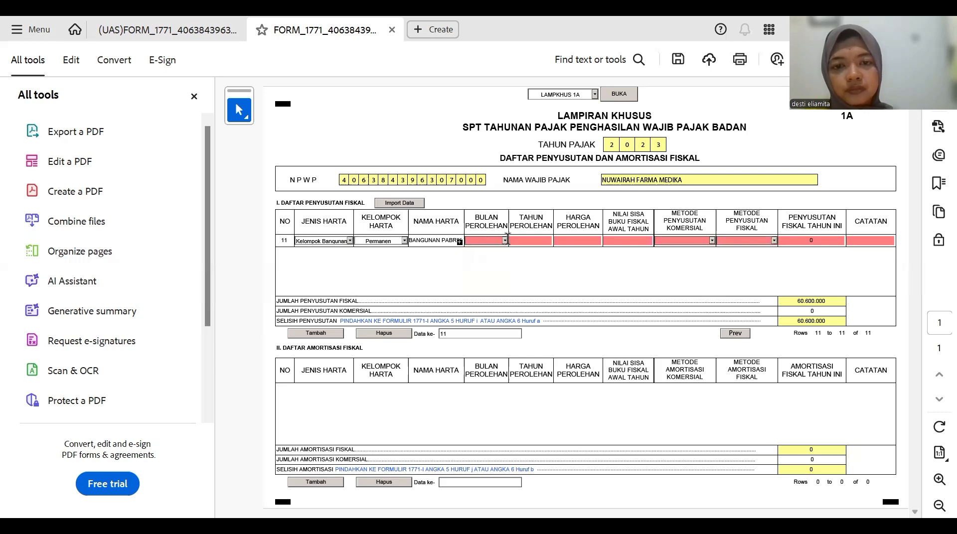
pyautogui.click(480, 243)
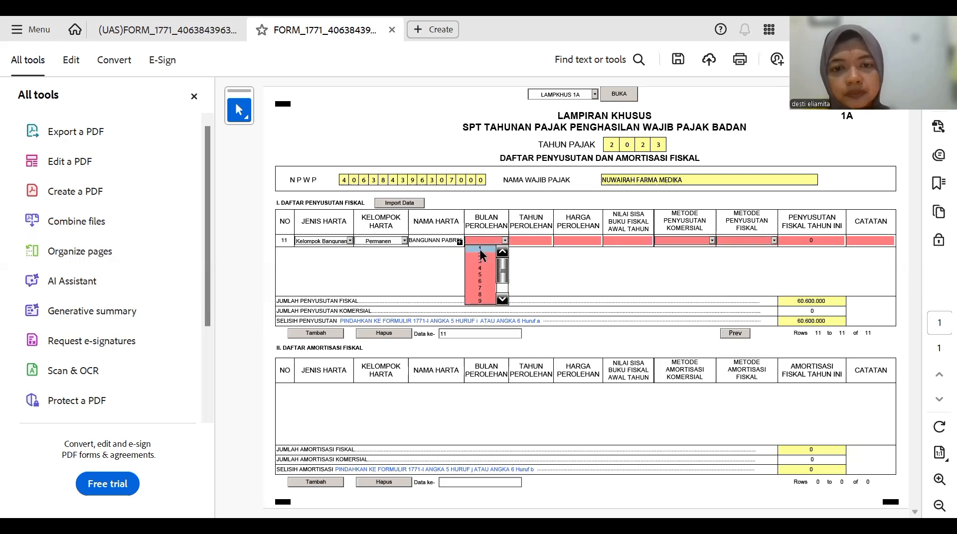
pyautogui.click(529, 242)
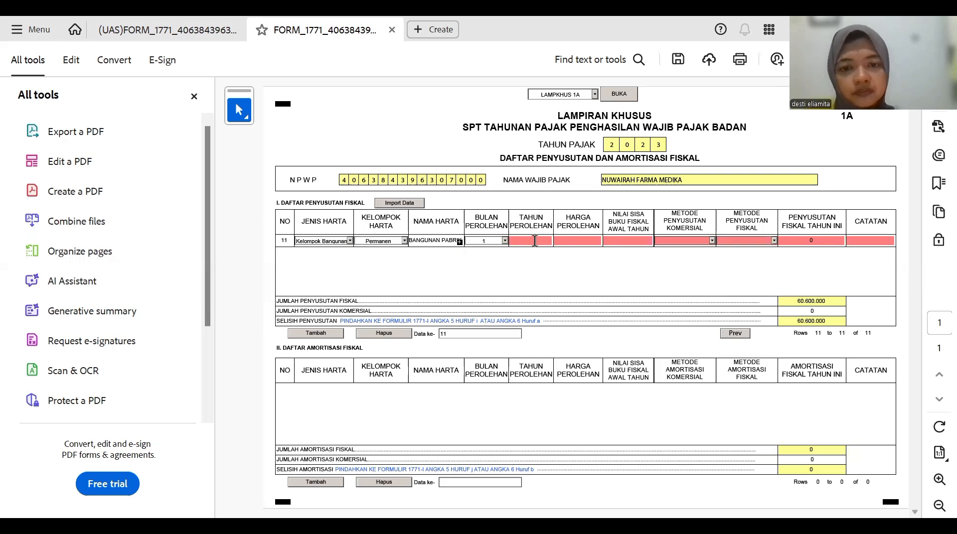
pyautogui.write('2022')
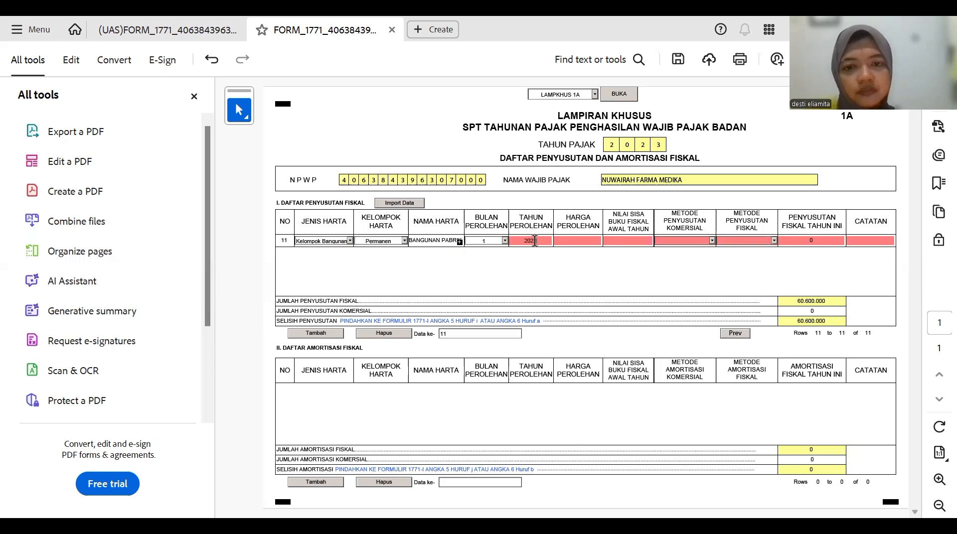
pyautogui.click(577, 241)
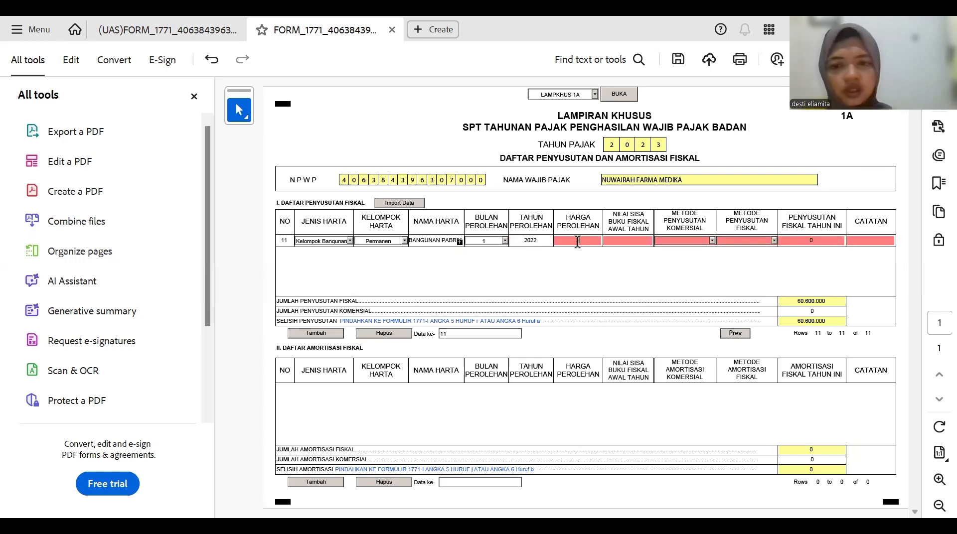
# - Enter row 11's acquisition cost 300.000.000 and remaining book value 30.000.000
pyautogui.write('30000000')
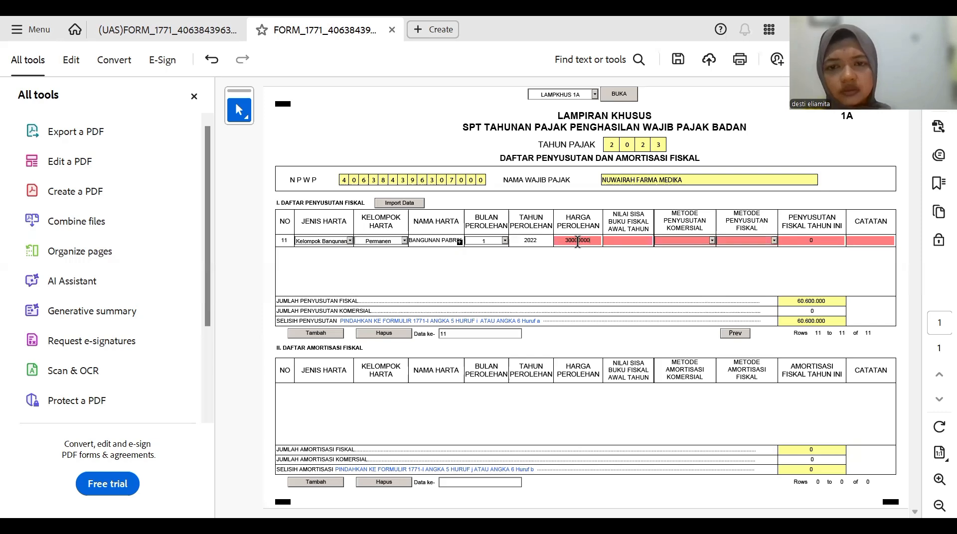
pyautogui.press('Tab')
pyautogui.click(577, 242)
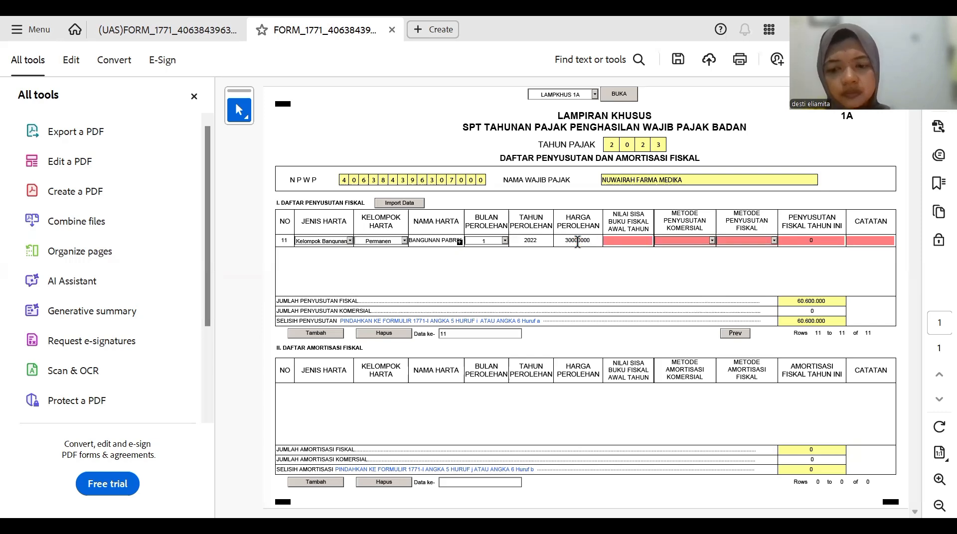
pyautogui.write('000')
pyautogui.press('Return')
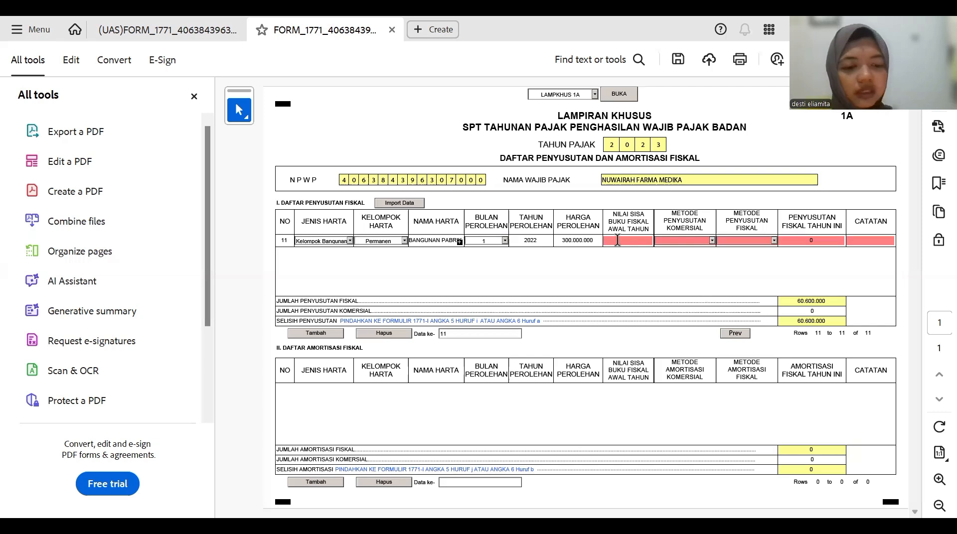
pyautogui.click(617, 241)
pyautogui.write('30.000')
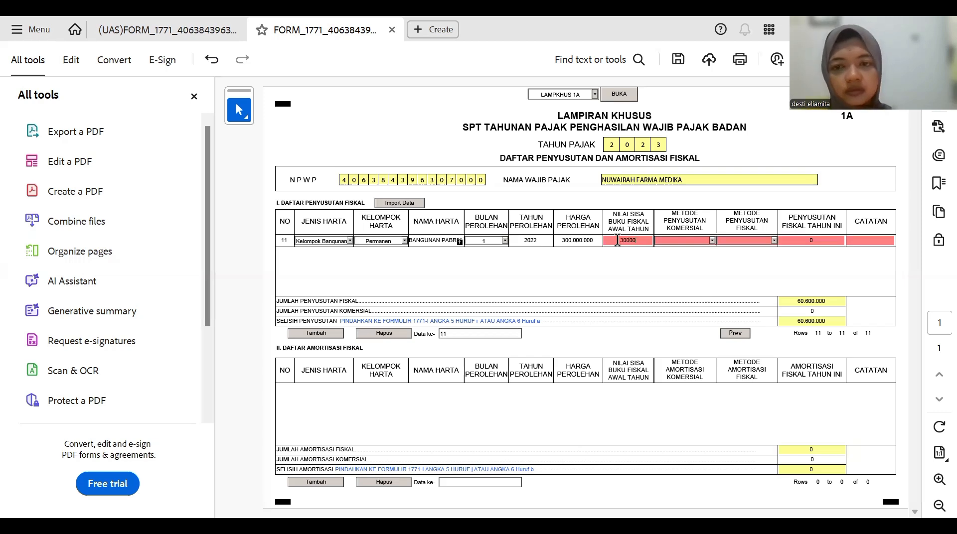
pyautogui.write('.000')
pyautogui.press('Return')
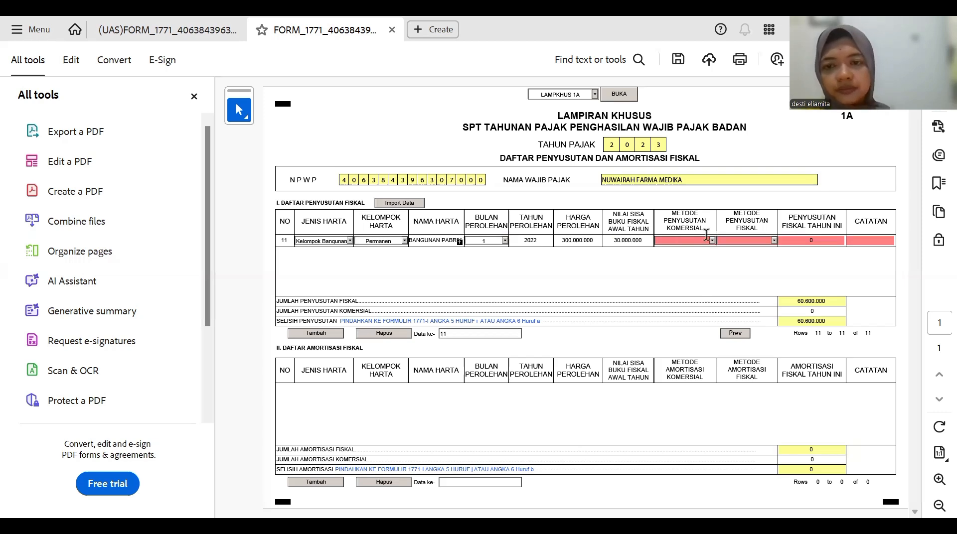
# - Set row 11's commercial and fiscal depreciation methods to Garis Lurus
pyautogui.click(710, 242)
pyautogui.click(671, 245)
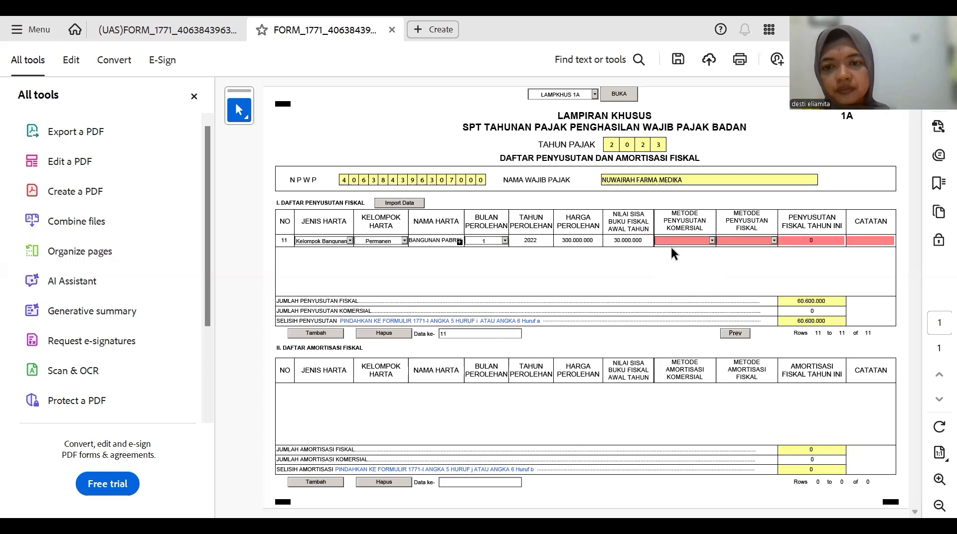
pyautogui.click(712, 240)
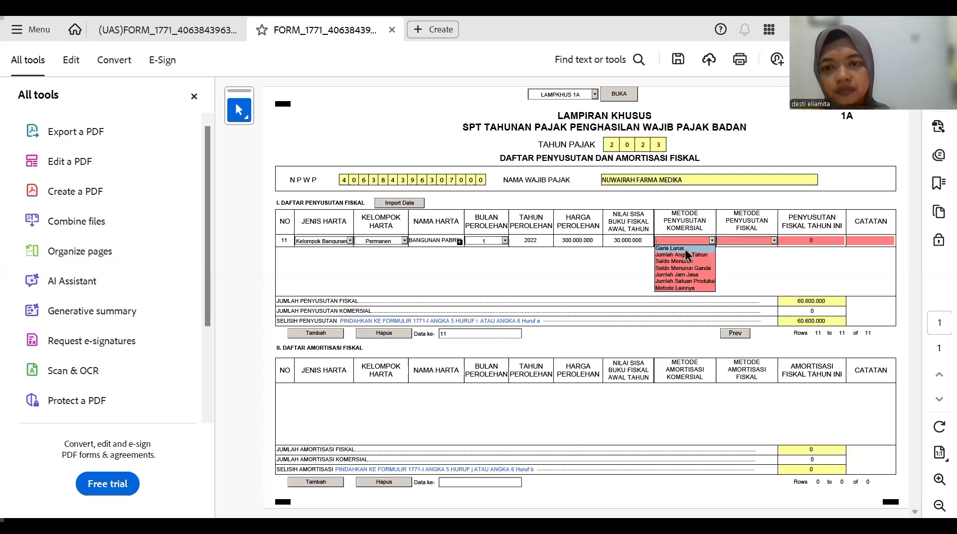
pyautogui.click(775, 241)
pyautogui.click(776, 240)
pyautogui.click(750, 247)
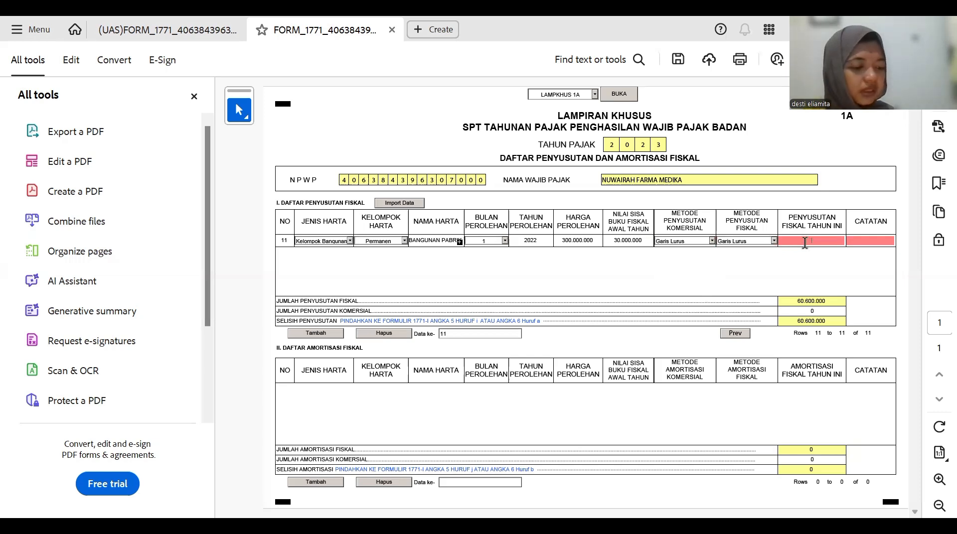
# - Enter 15.000.000 fiscal depreciation for row 11 with '-' in Catatan
pyautogui.write('1')
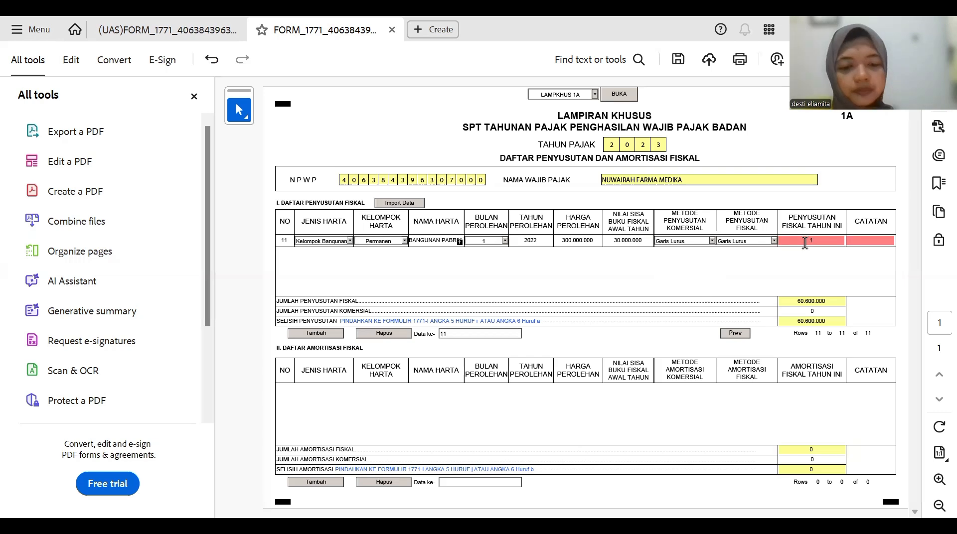
pyautogui.write('5000000')
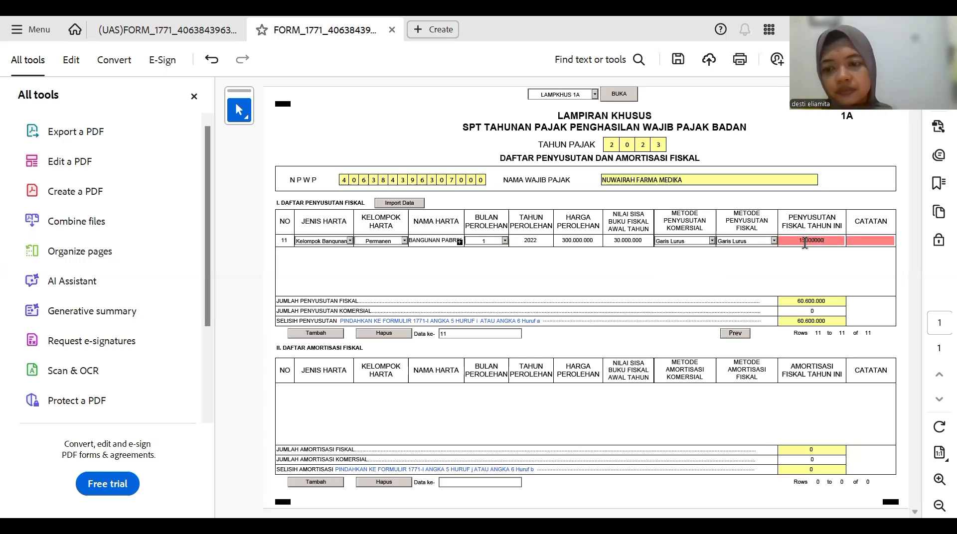
pyautogui.press('Return')
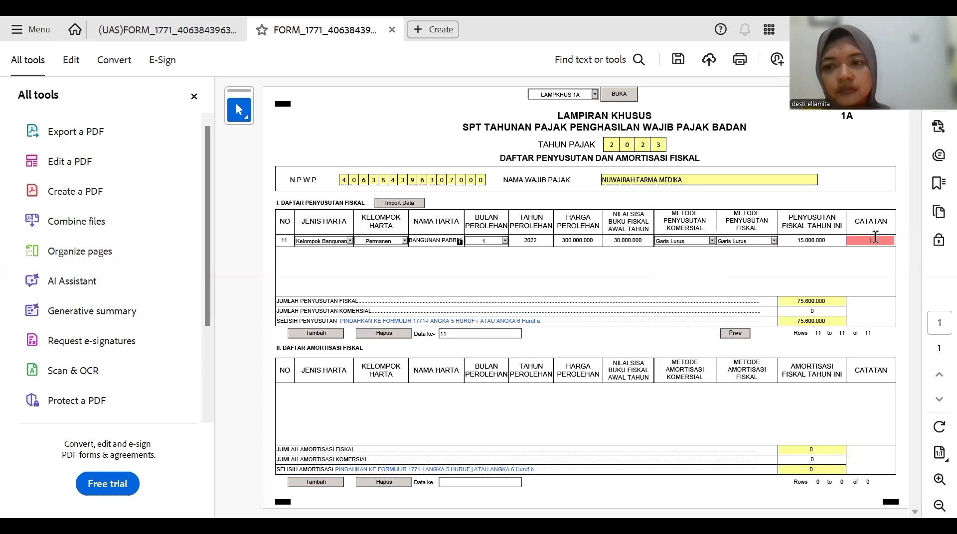
pyautogui.write('-')
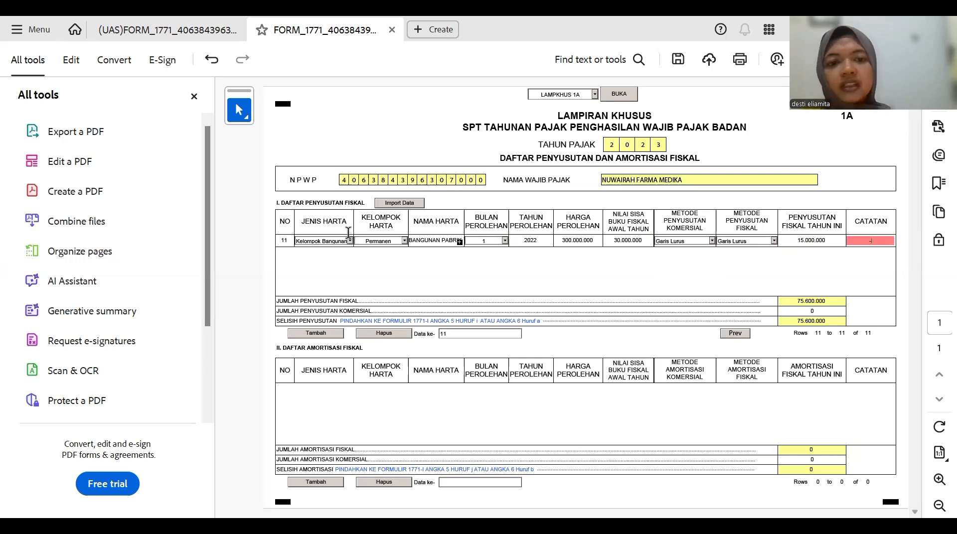
# - Add row 12 as a Kelompok Bangunan, Permanen asset named 'BANGUNAN DABRIK DARI KANTOR'
pyautogui.click(314, 333)
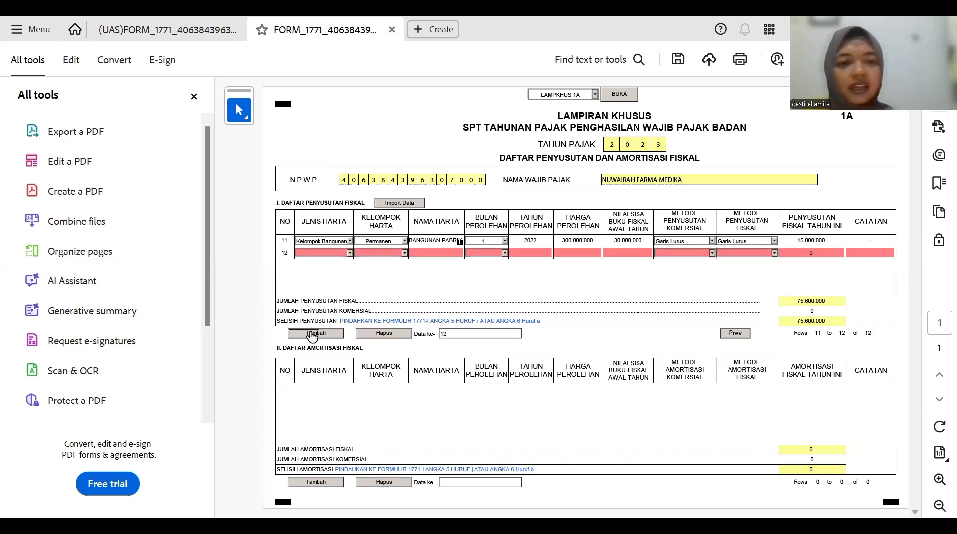
pyautogui.click(350, 253)
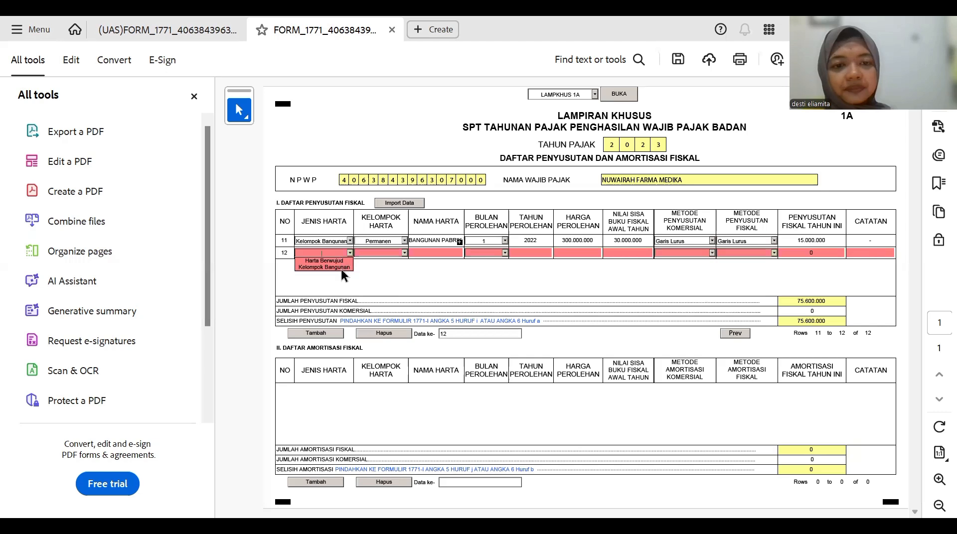
pyautogui.click(351, 250)
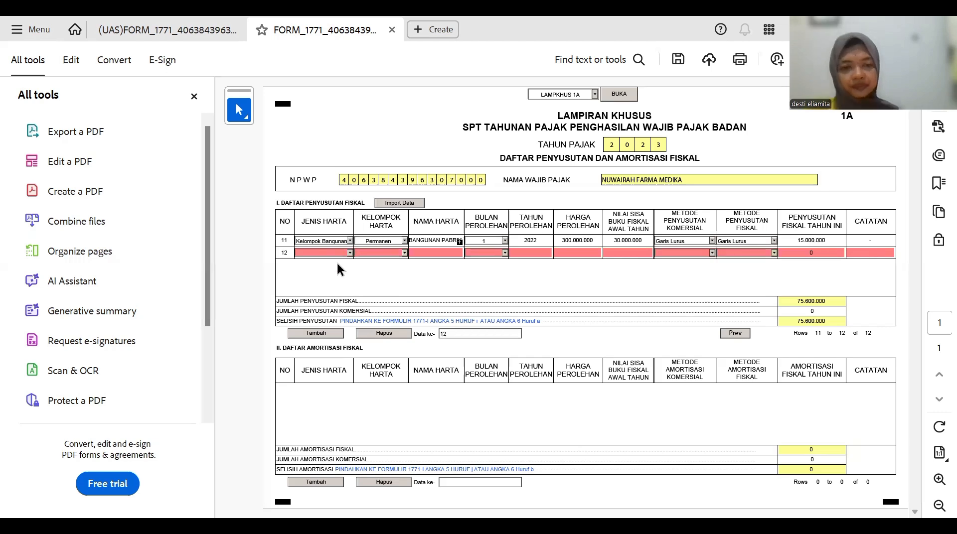
pyautogui.click(350, 253)
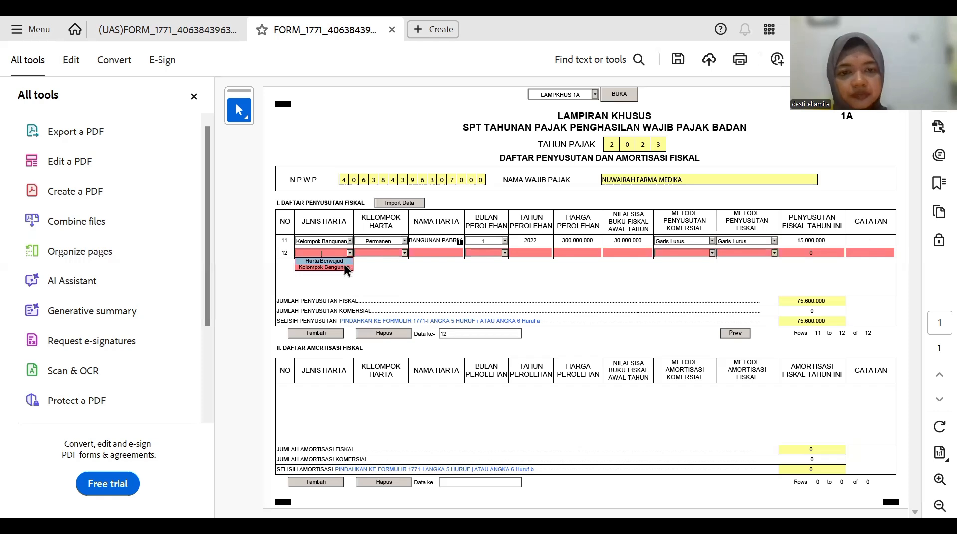
pyautogui.press('Return')
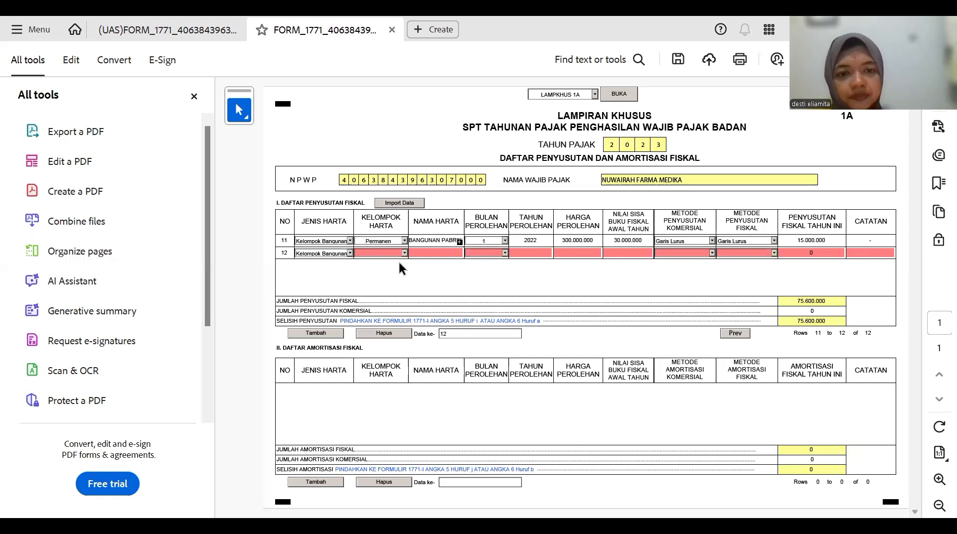
pyautogui.click(398, 255)
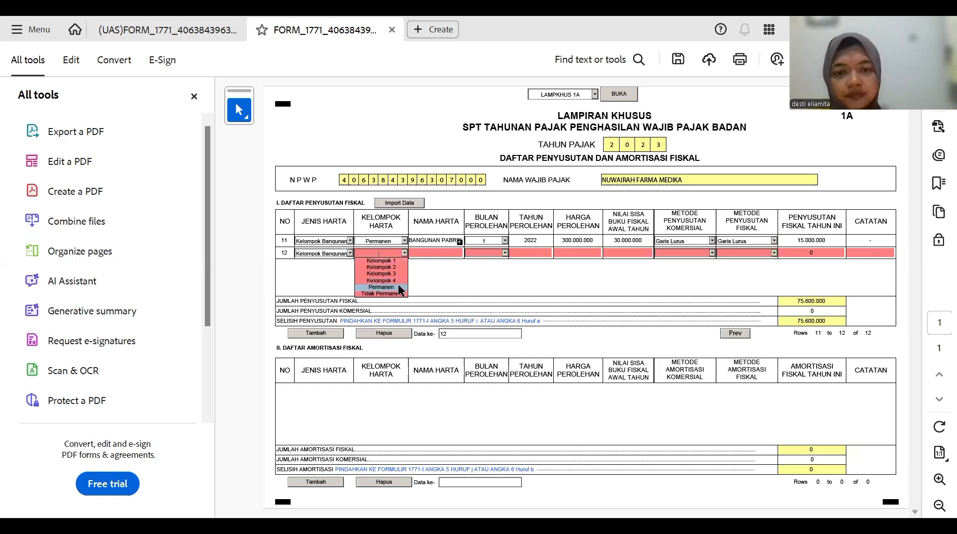
pyautogui.click(450, 254)
pyautogui.write('B')
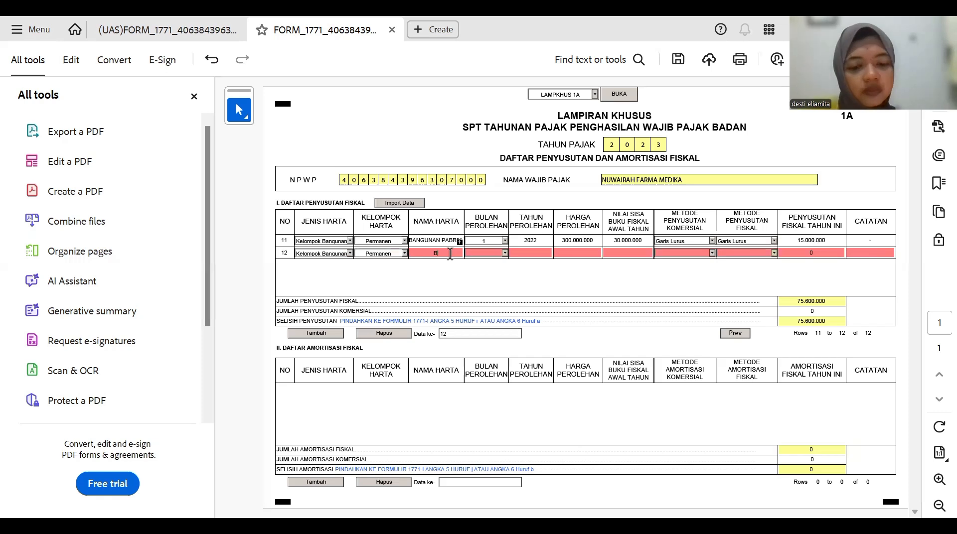
pyautogui.write('ANGUNA')
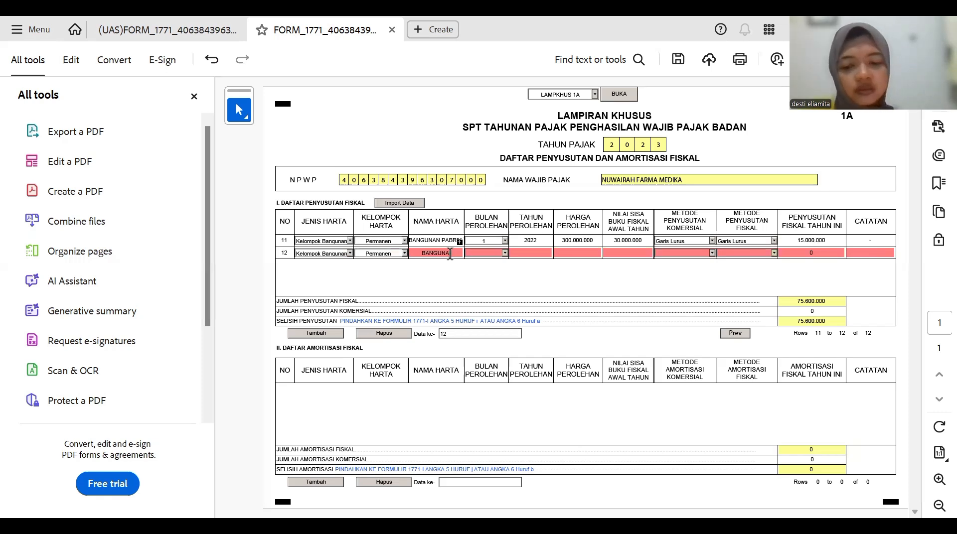
pyautogui.write('N D')
pyautogui.write('A')
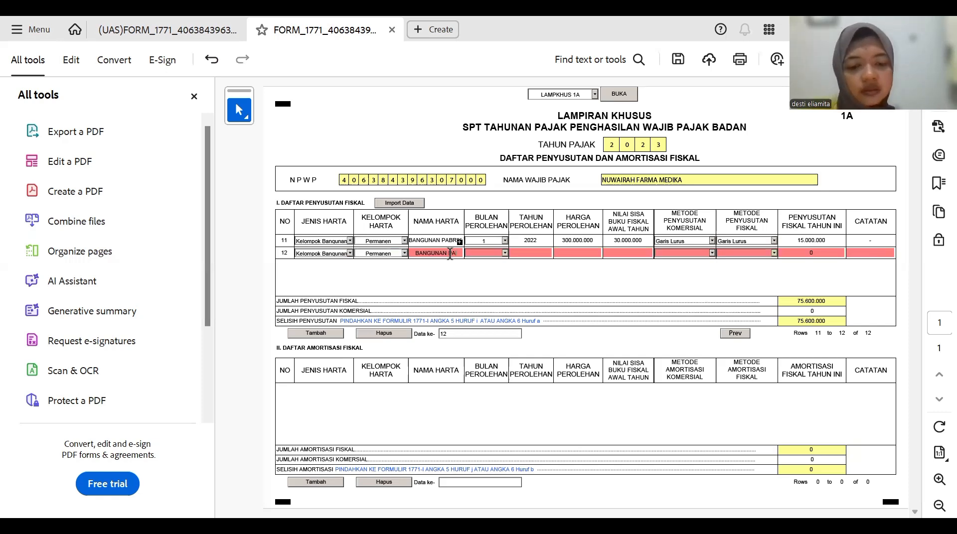
pyautogui.write('BRIK DA')
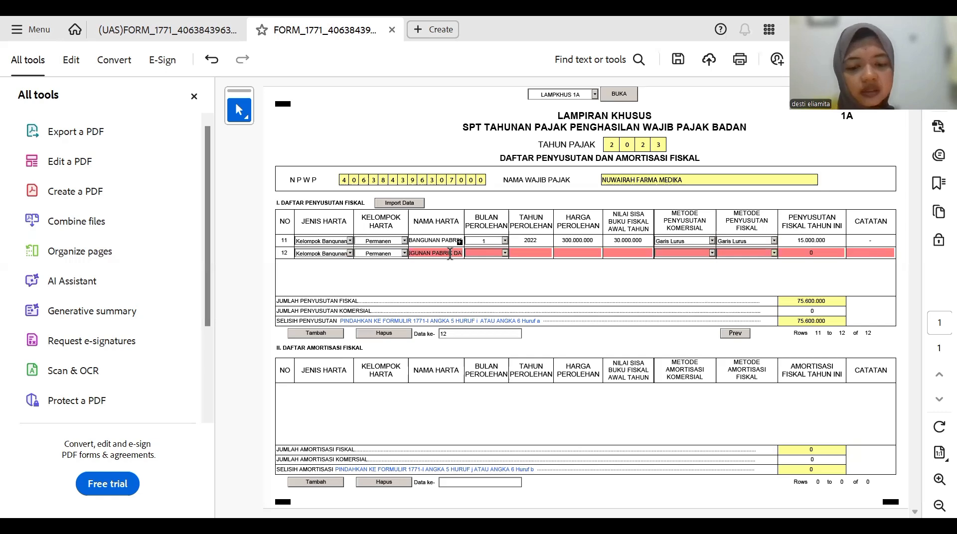
pyautogui.write('RI KANT')
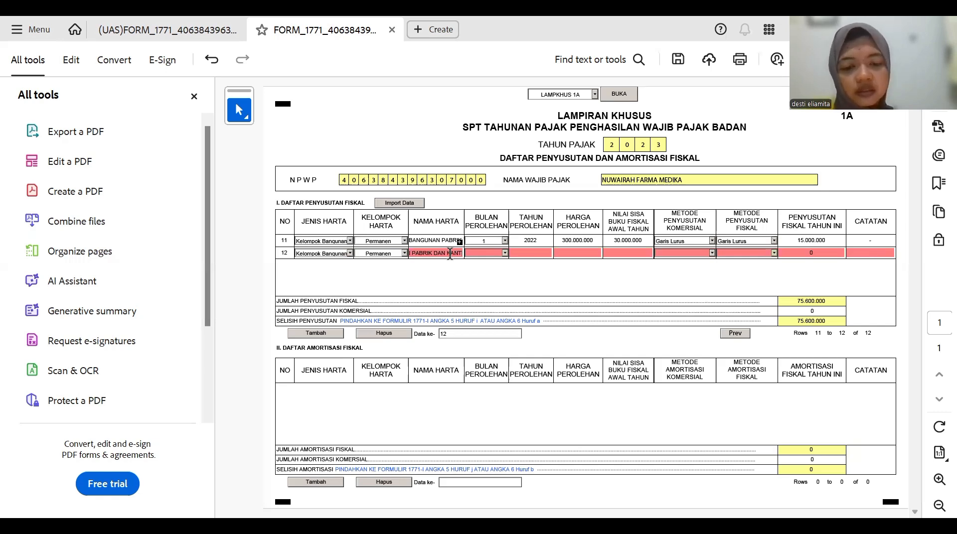
pyautogui.write('OR')
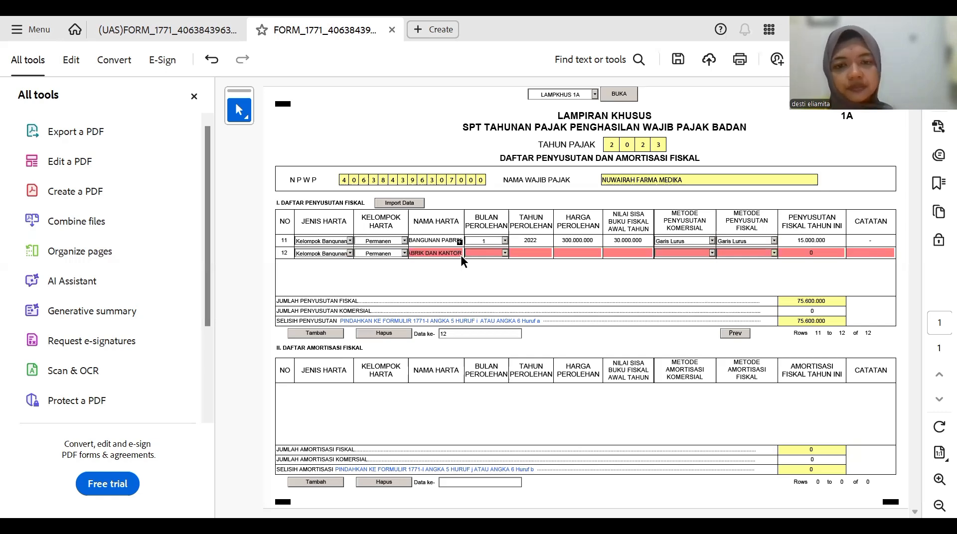
# - Set row 12's acquisition date to month 1, year 2022
pyautogui.click(503, 253)
pyautogui.click(501, 251)
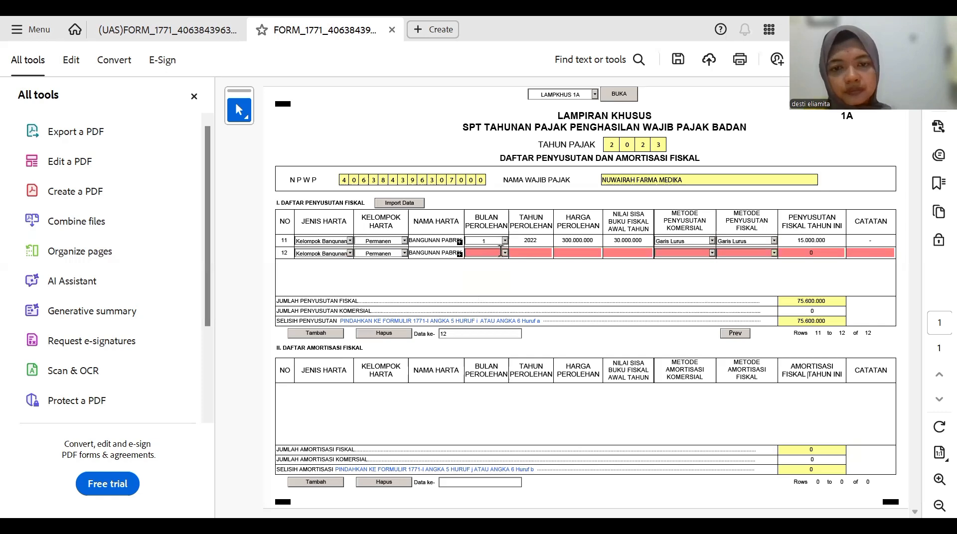
pyautogui.click(479, 255)
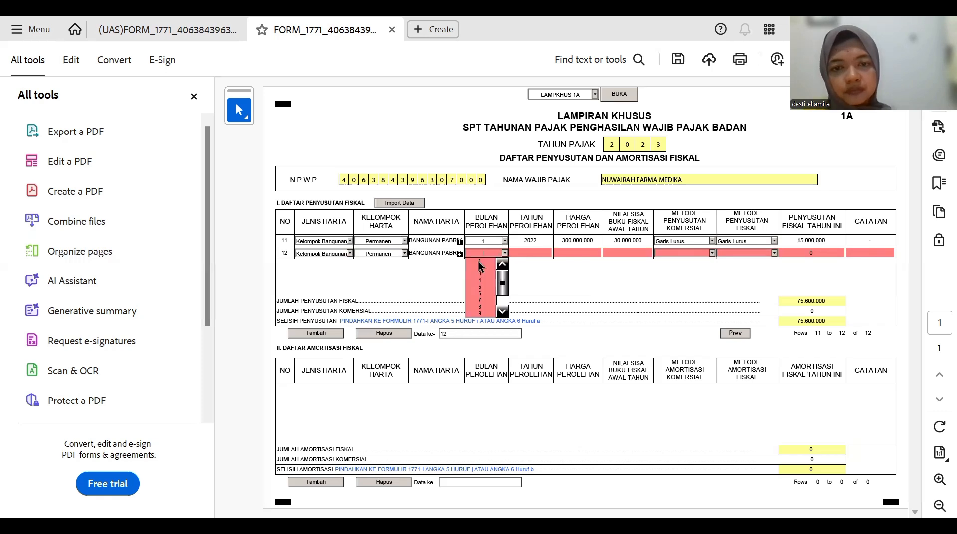
pyautogui.click(505, 256)
pyautogui.click(505, 253)
pyautogui.click(482, 260)
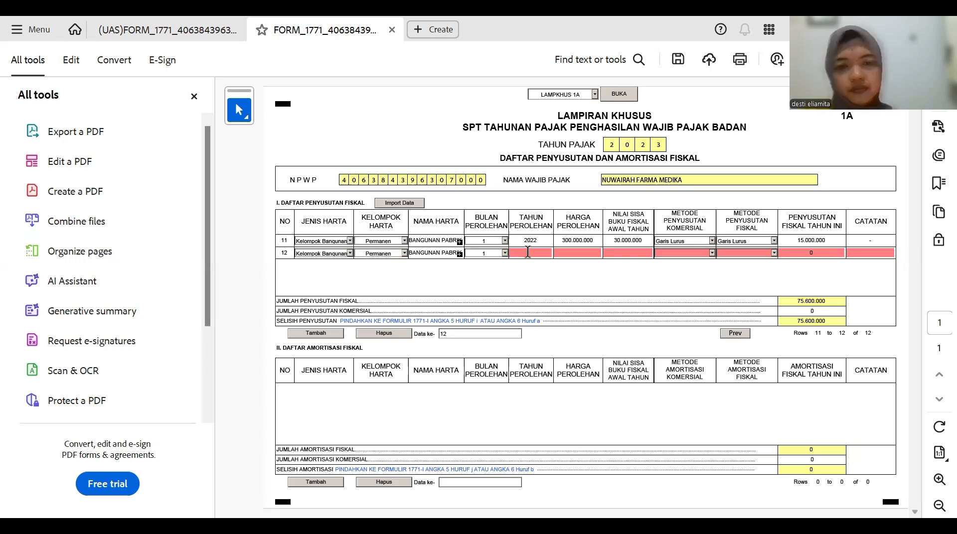
pyautogui.click(528, 252)
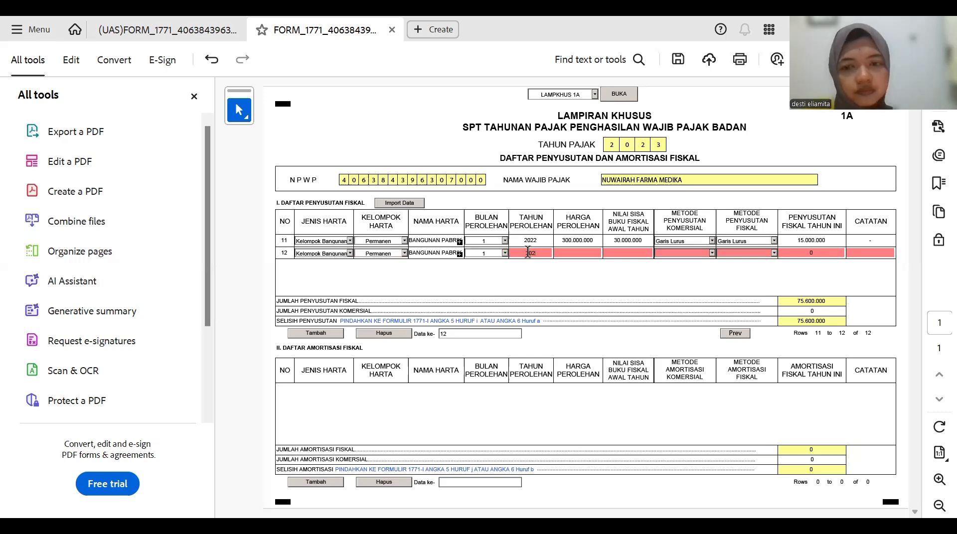
pyautogui.write('2022')
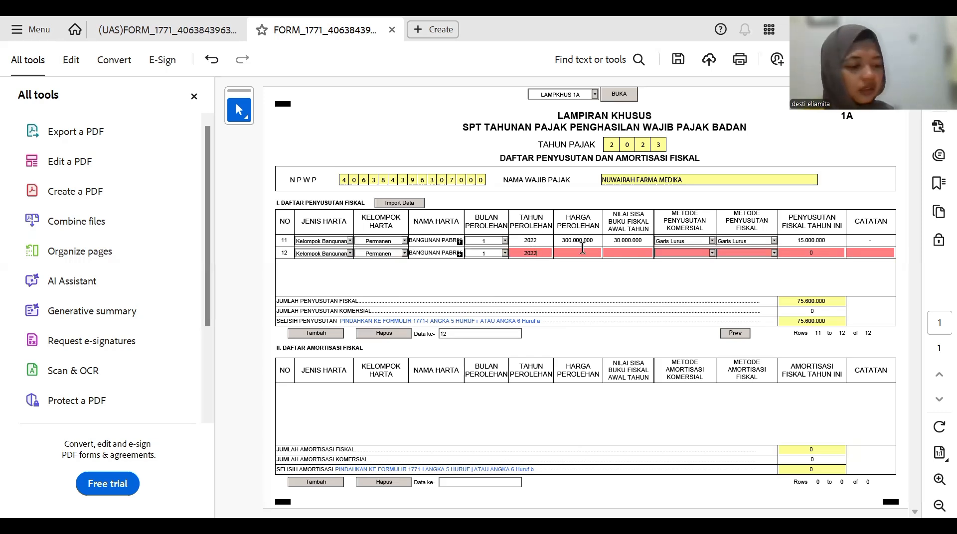
# - Enter row 12's acquisition price 180.000.000 and residual book value 90.000.000
pyautogui.click(582, 247)
pyautogui.write('180.000.000')
pyautogui.press('Tab')
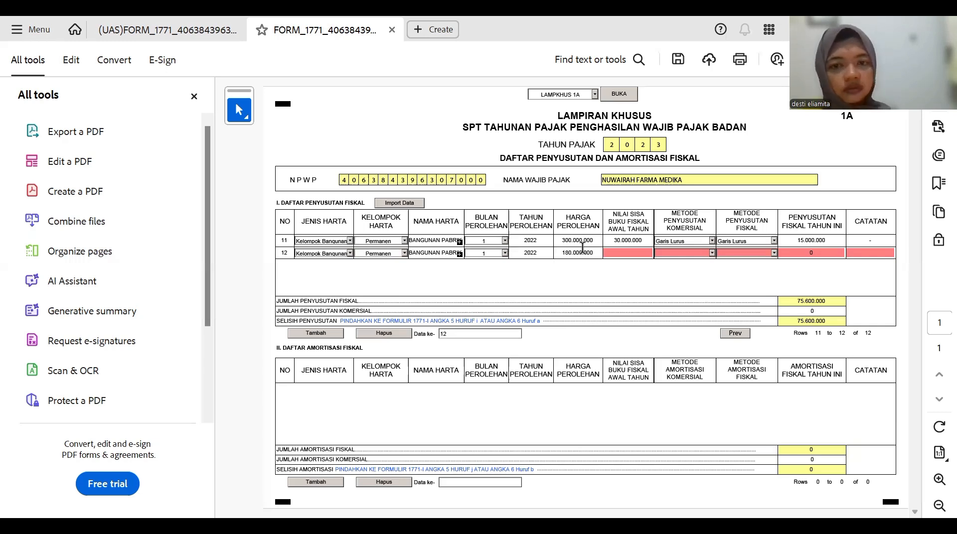
pyautogui.click(627, 252)
pyautogui.write('90000000')
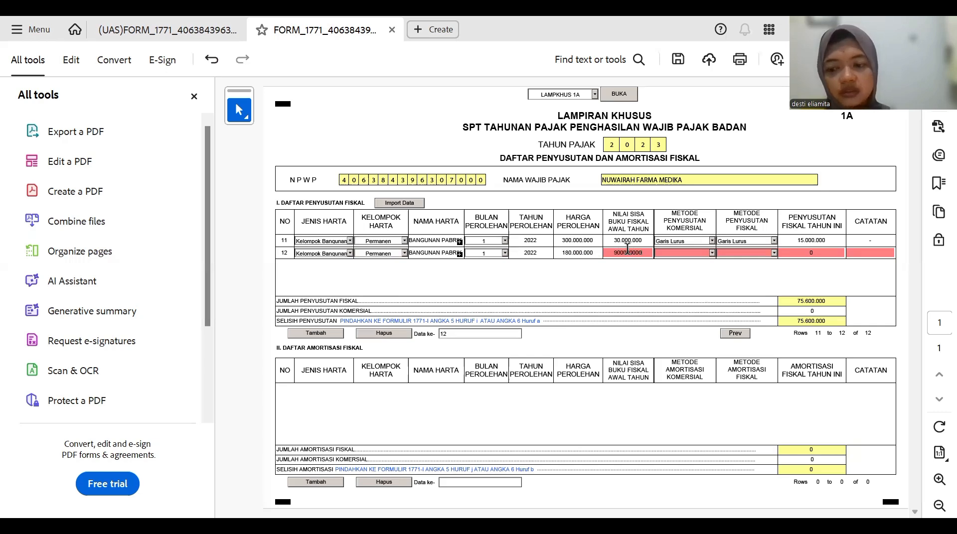
pyautogui.click(685, 251)
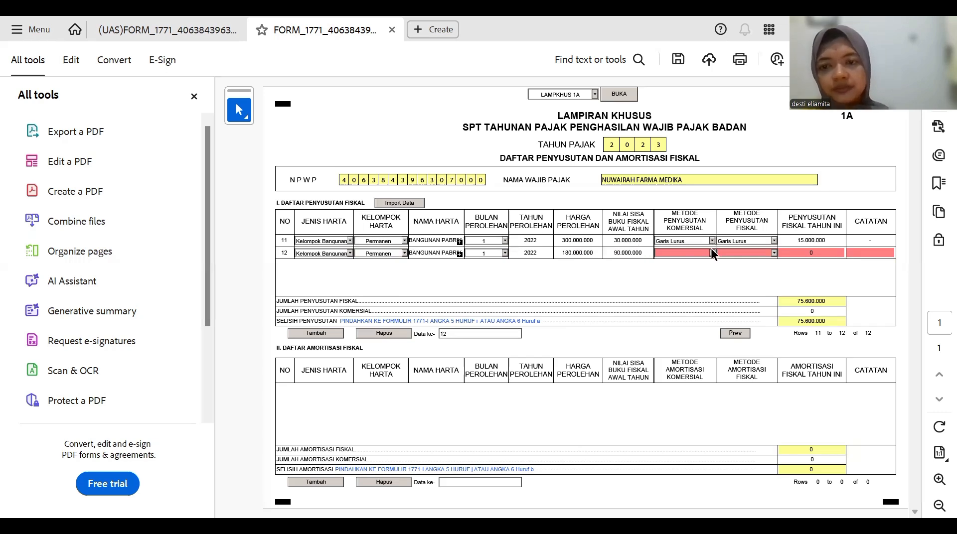
# - Choose Garis Lurus for row 12's commercial and fiscal depreciation methods
pyautogui.click(701, 254)
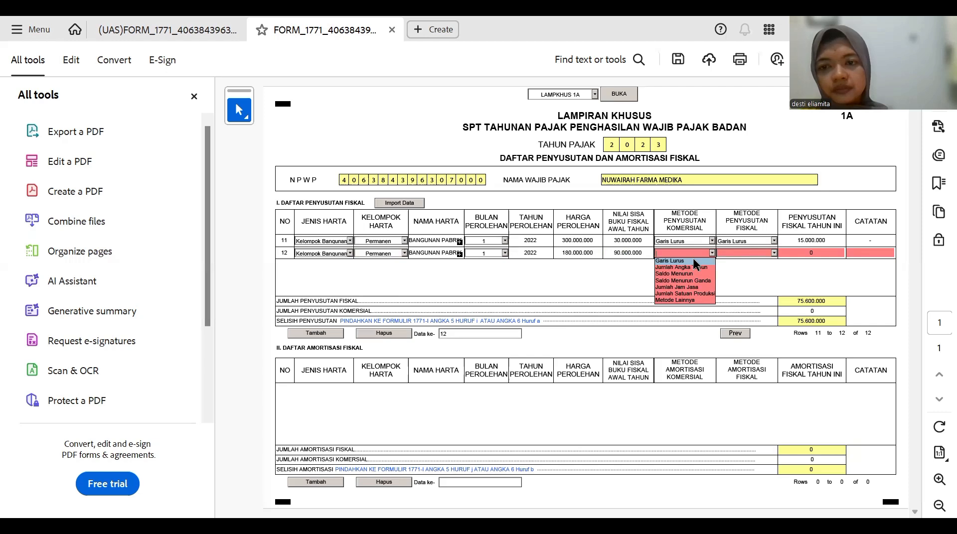
pyautogui.click(770, 252)
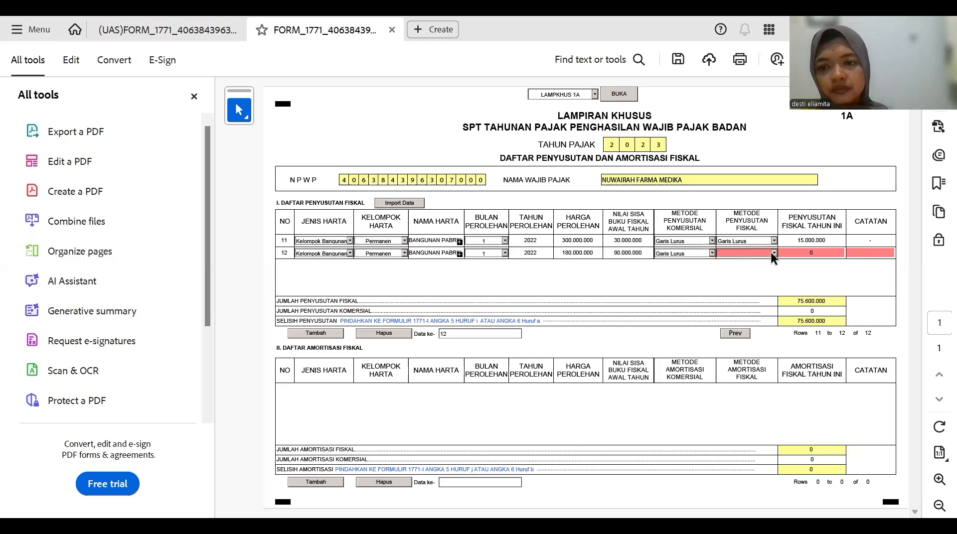
pyautogui.click(758, 254)
pyautogui.click(754, 260)
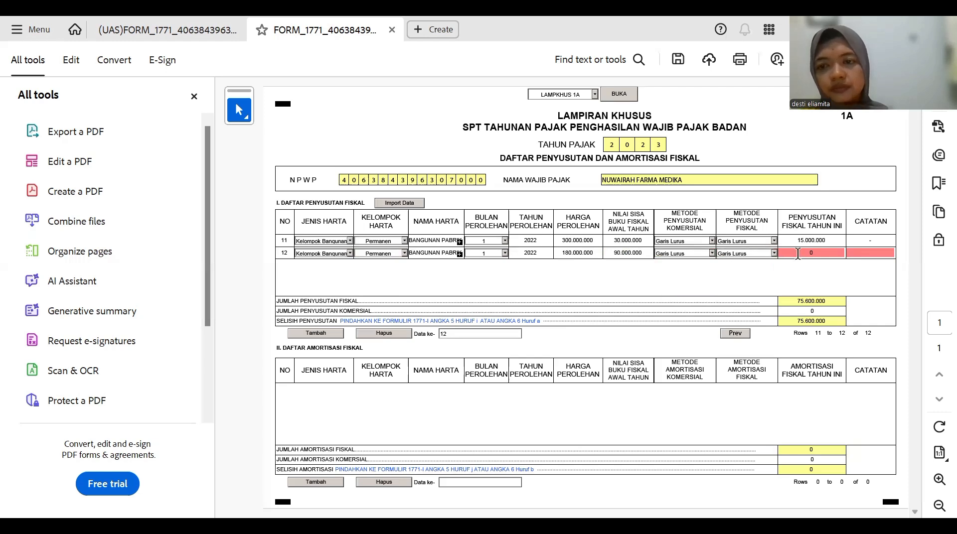
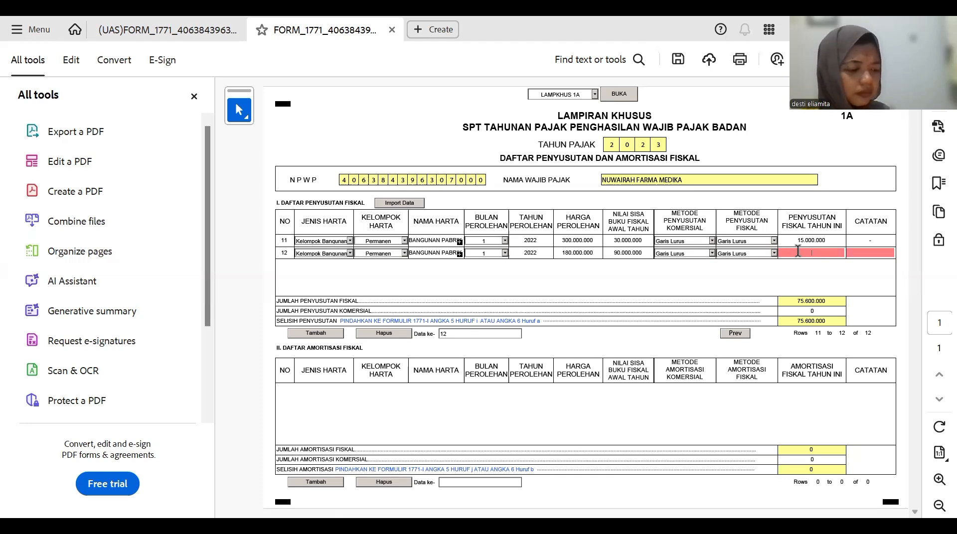
# - Correct row 12's acquisition cost to 1.800.000.000 and residual book value to 180.000.000
pyautogui.click(571, 252)
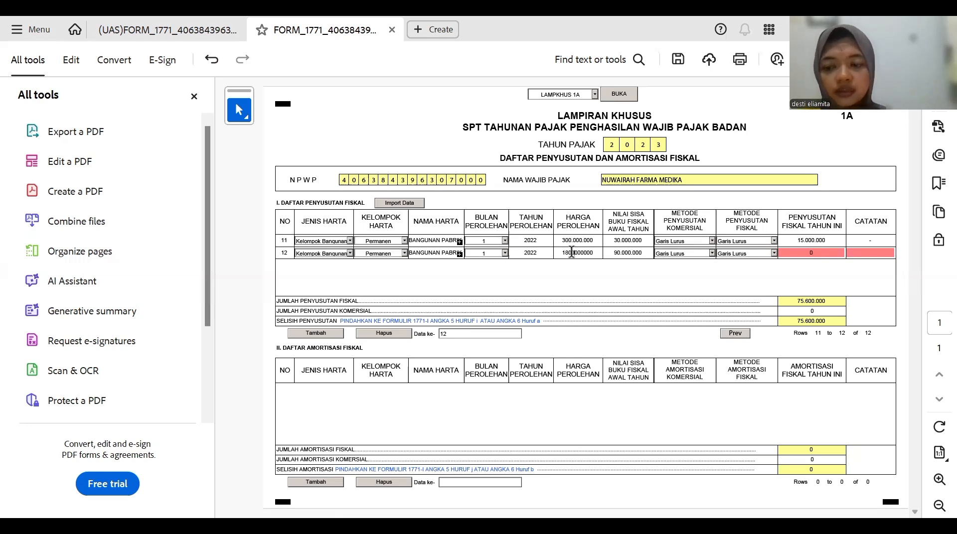
pyautogui.press('Return')
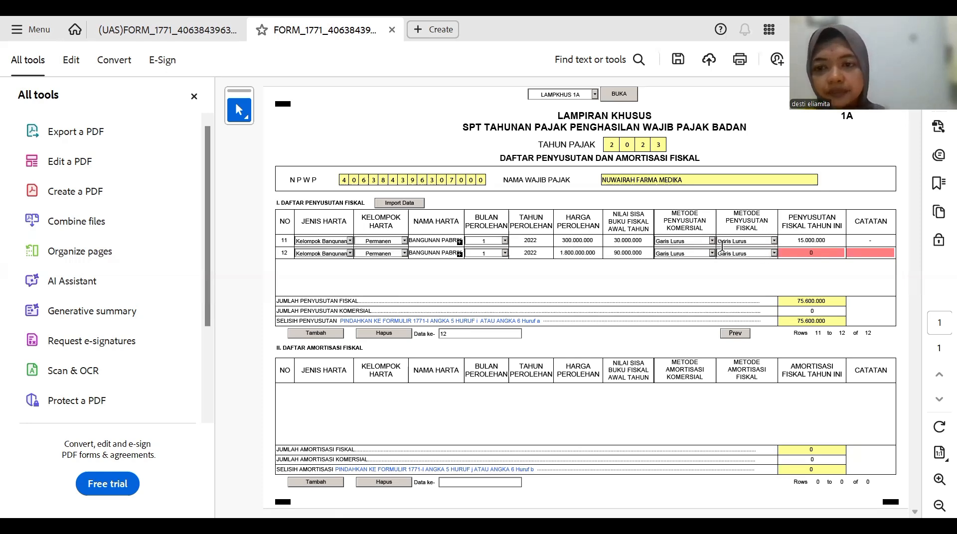
pyautogui.click(620, 252)
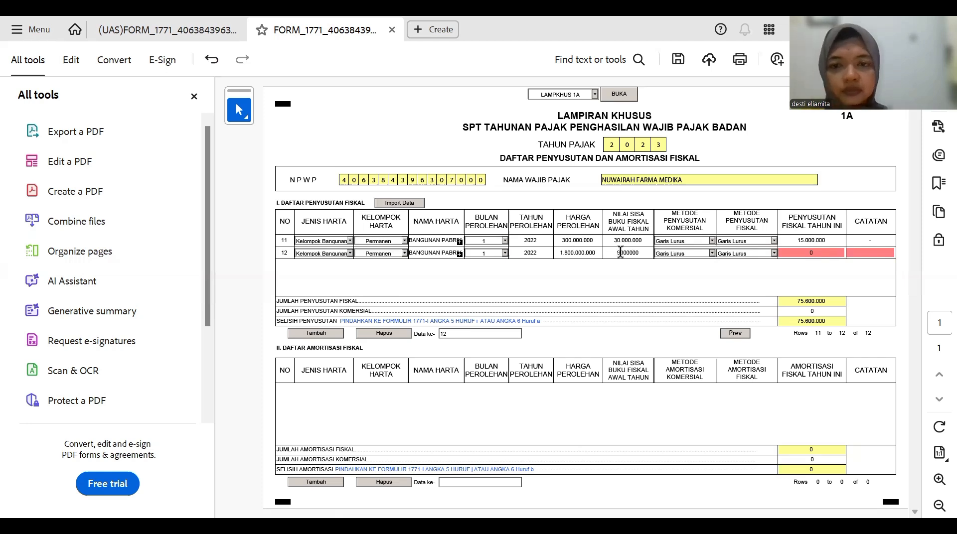
pyautogui.press('BackSpace')
pyautogui.write('18')
pyautogui.press('Return')
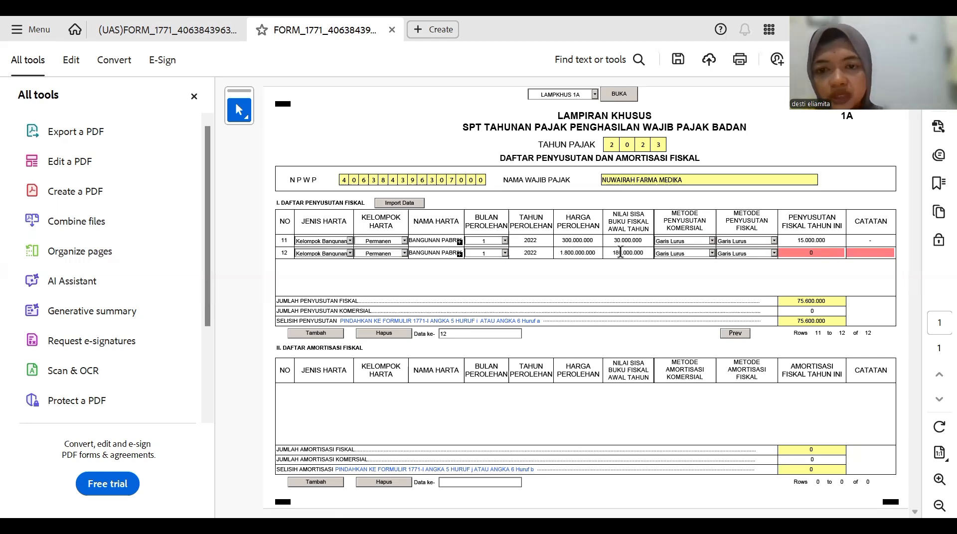
# - Enter 90.000.000 as row 12's current-year fiscal depreciation
pyautogui.click(797, 253)
pyautogui.press('BackSpace')
pyautogui.press('BackSpace')
pyautogui.press('BackSpace')
pyautogui.press('BackSpace')
pyautogui.press('BackSpace')
pyautogui.press('BackSpace')
pyautogui.press('BackSpace')
pyautogui.write('0.000.000')
pyautogui.press('Return')
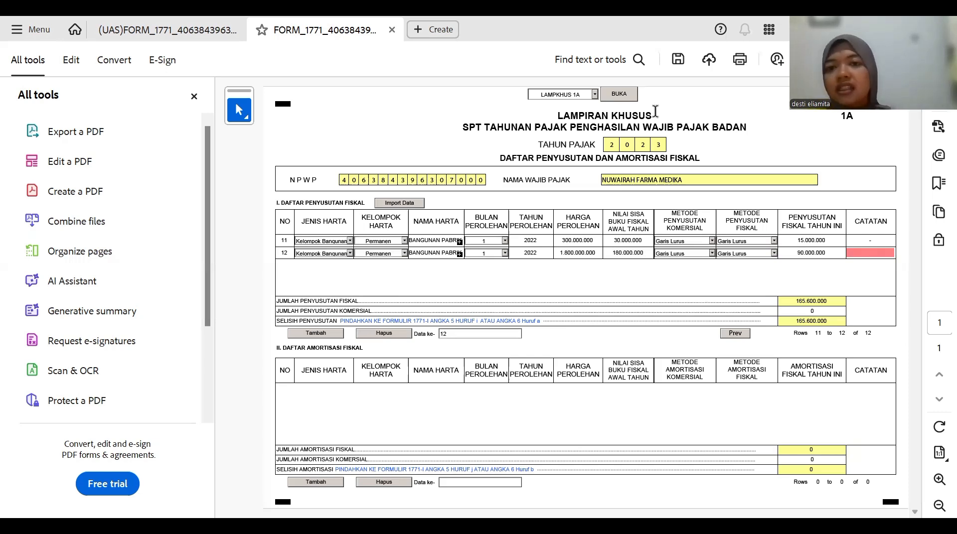
# - Go to the LAMPIRAN I page from the page list, dismissing the incomplete-form warning
pyautogui.click(594, 94)
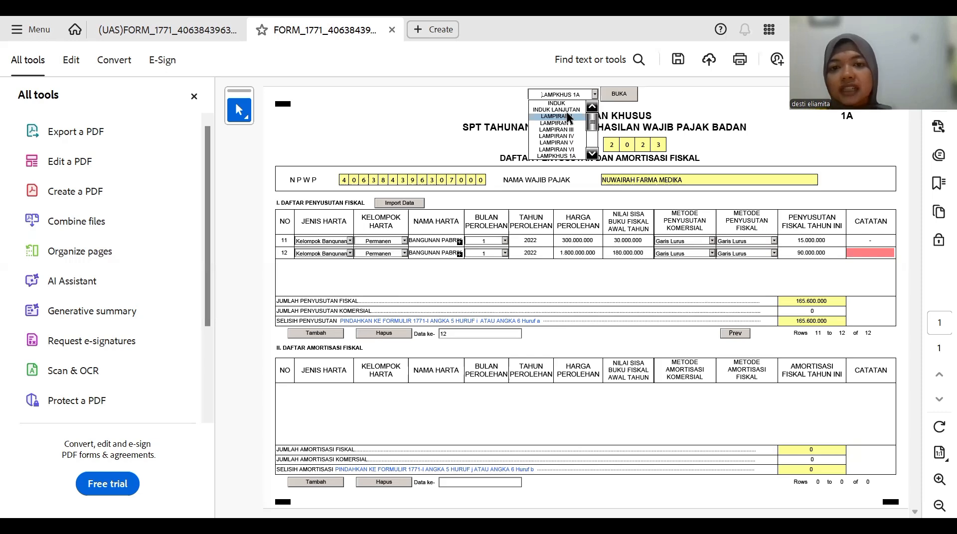
pyautogui.click(619, 95)
pyautogui.click(620, 97)
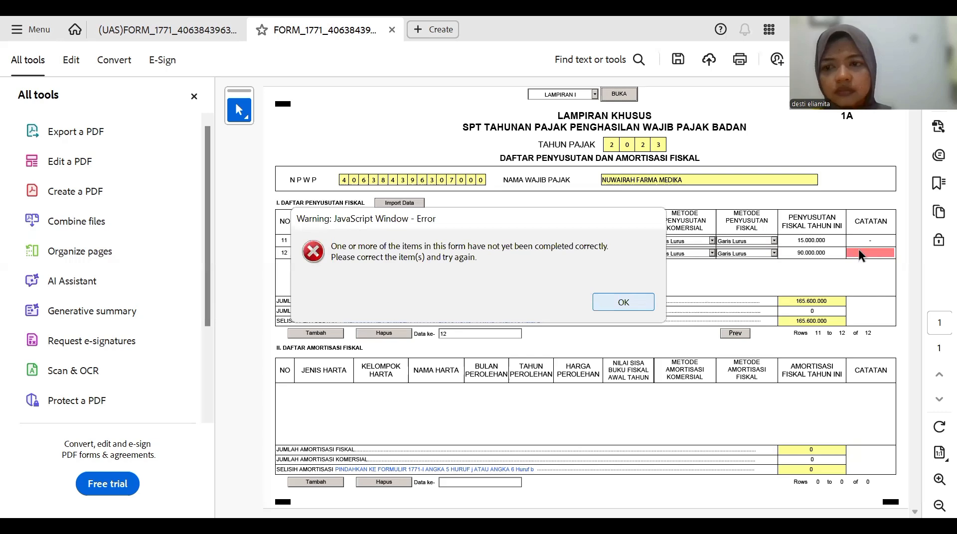
pyautogui.press('Return')
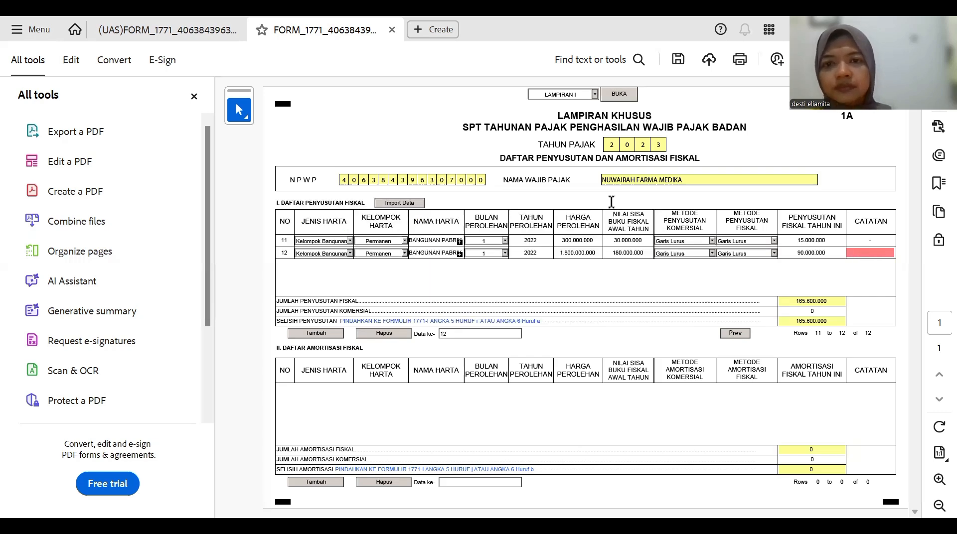
pyautogui.click(610, 94)
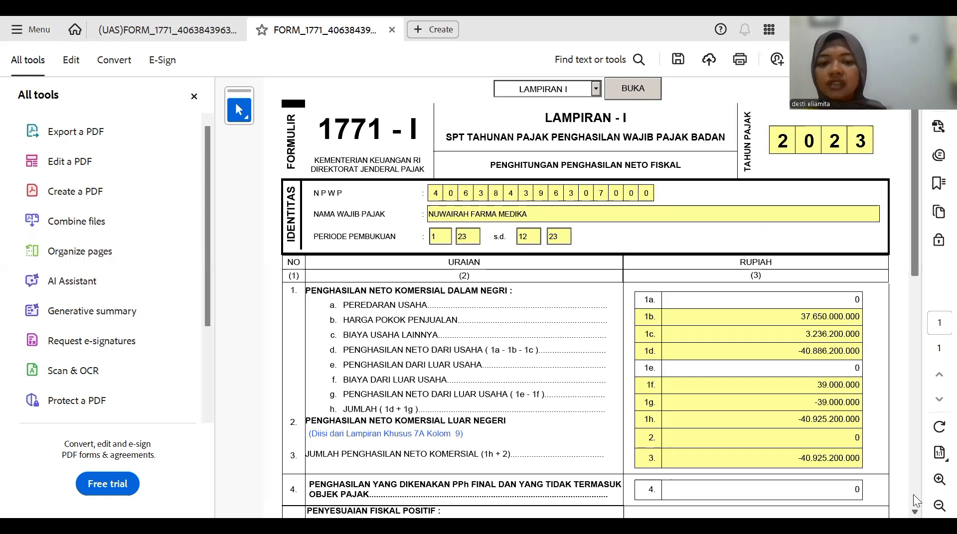
pyautogui.scroll(-1, 913, 494)
pyautogui.scroll(-3, 913, 494)
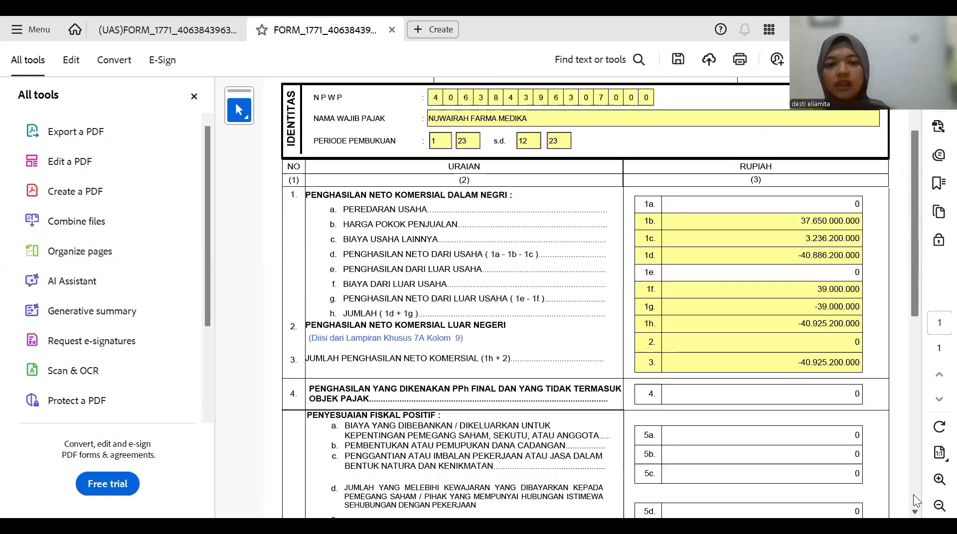
pyautogui.scroll(-1, 913, 494)
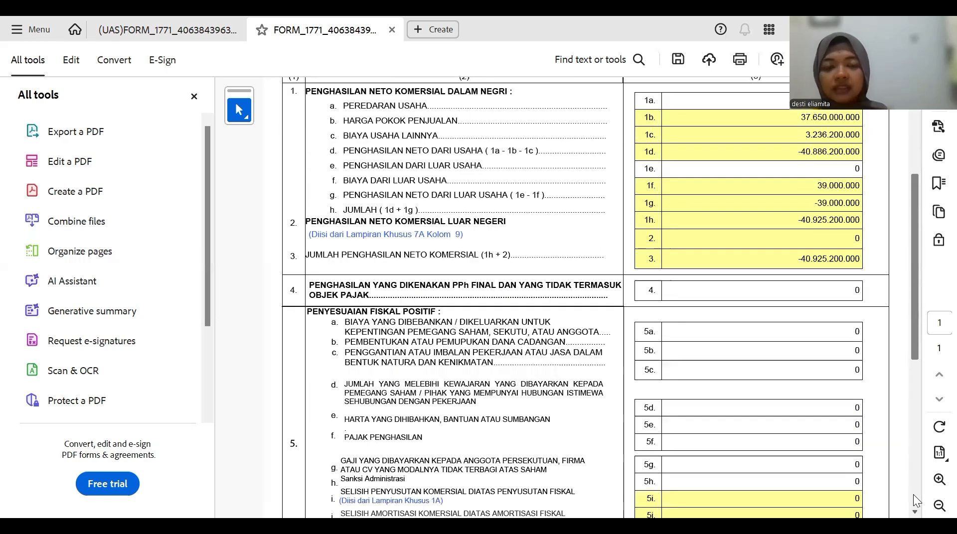
pyautogui.scroll(-1, 913, 495)
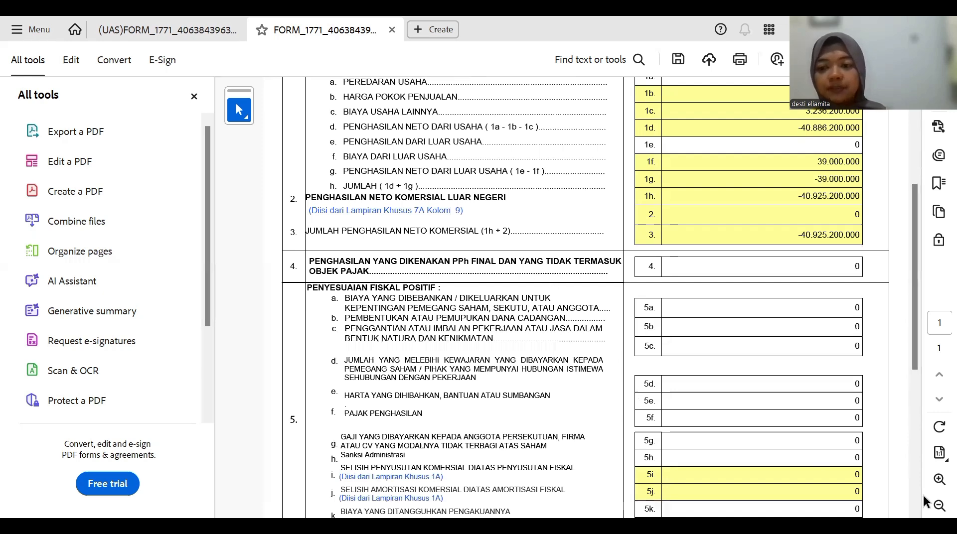
pyautogui.scroll(-1, 915, 494)
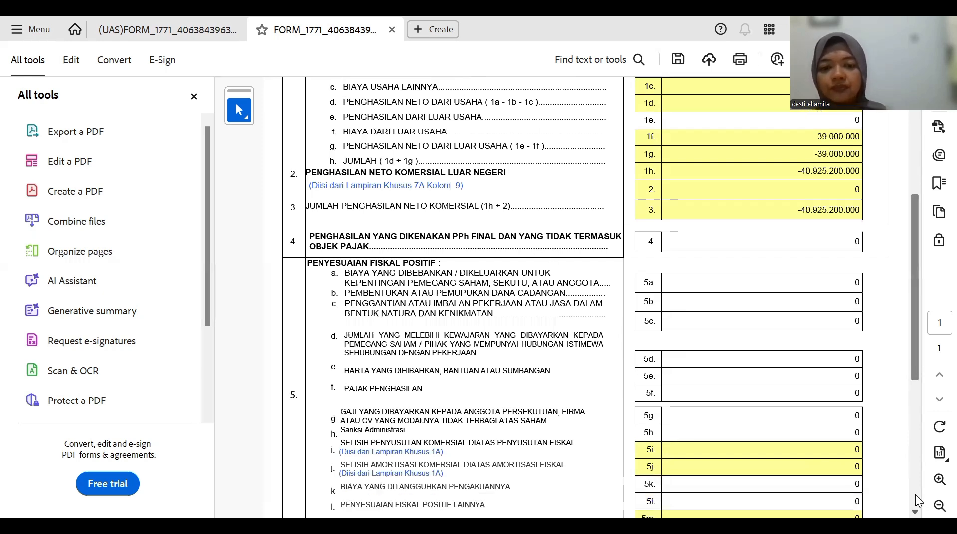
pyautogui.scroll(-10, 915, 494)
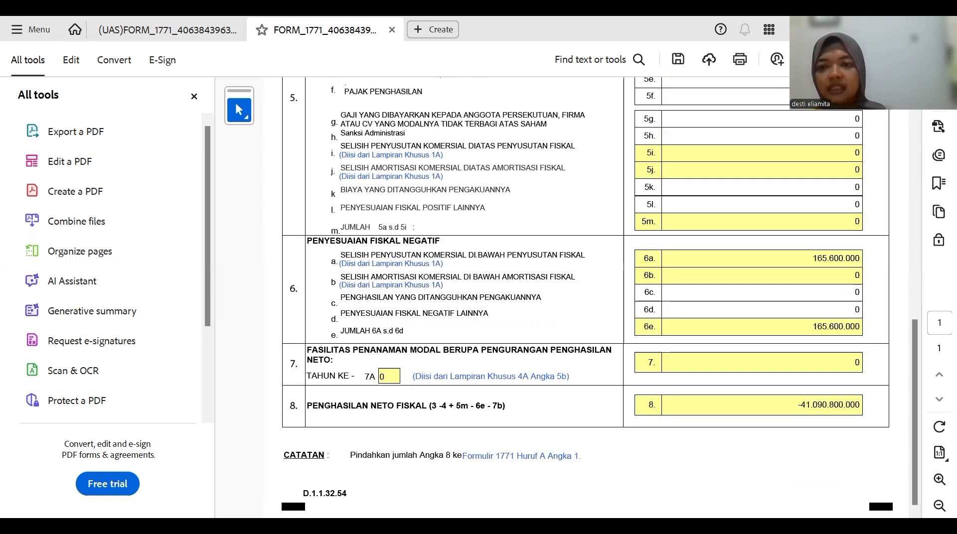
pyautogui.scroll(15, 616, 125)
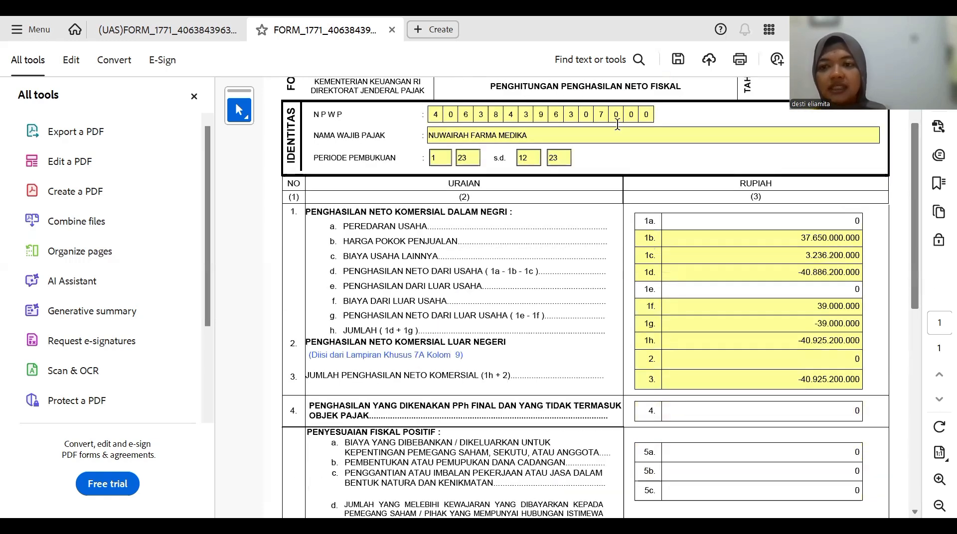
pyautogui.scroll(4, 617, 124)
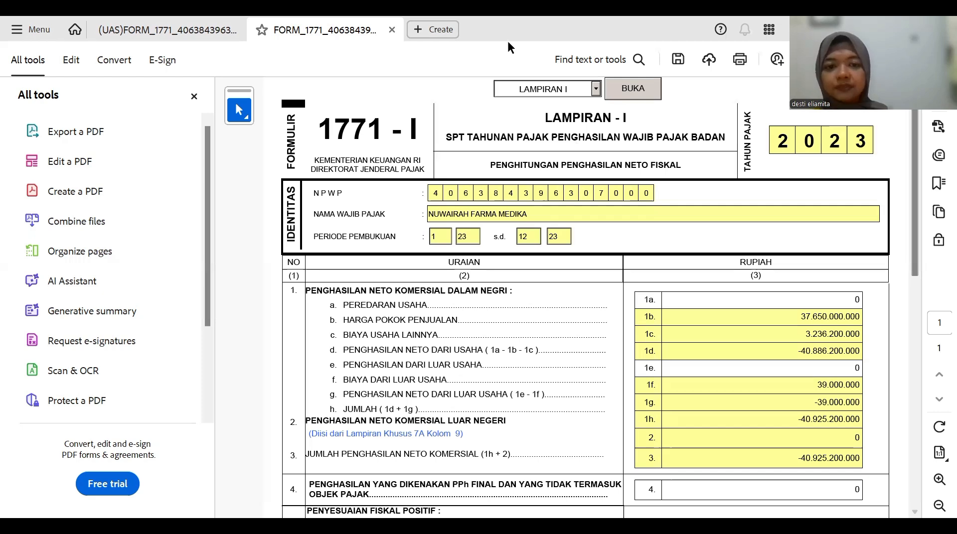
pyautogui.hotkey('alt', 'Tab')
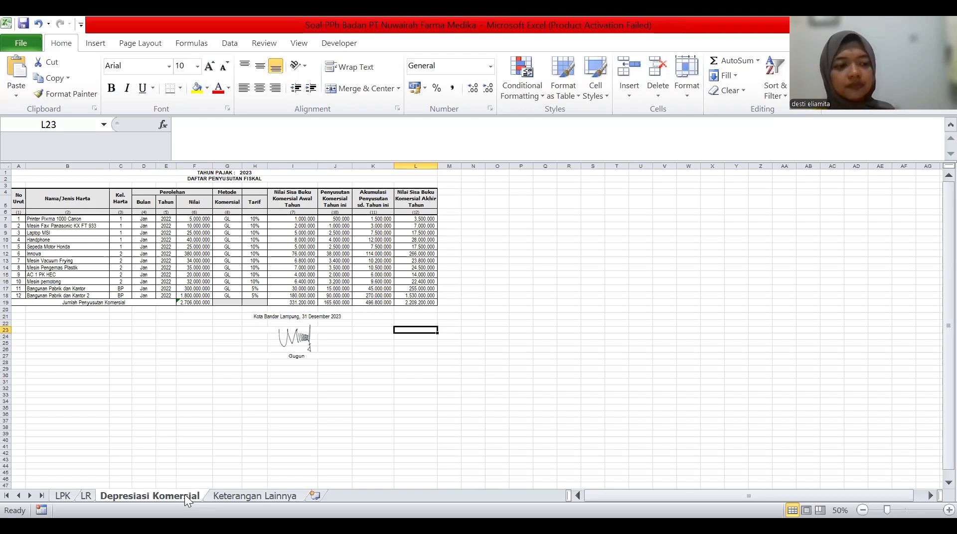
pyautogui.click(86, 496)
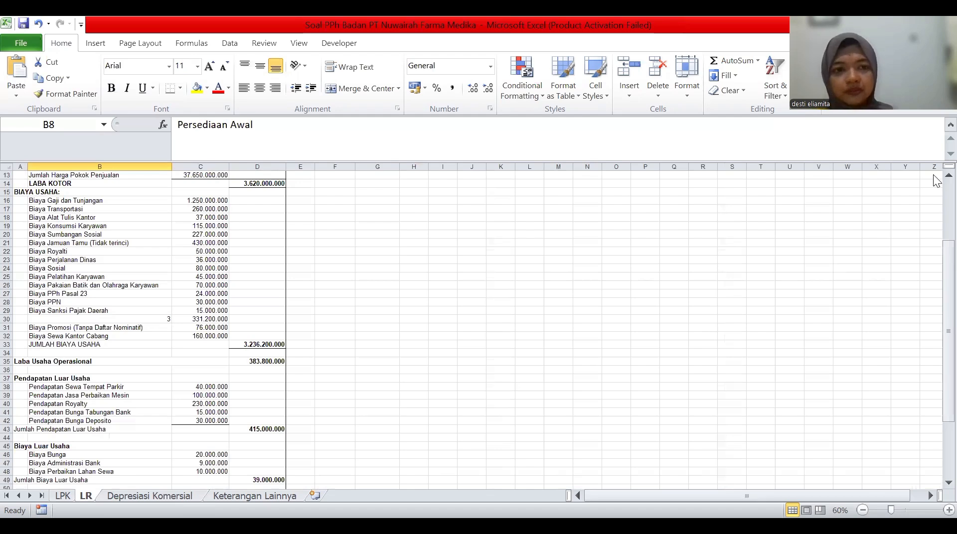
pyautogui.scroll(3, 936, 180)
pyautogui.scroll(1, 468, 293)
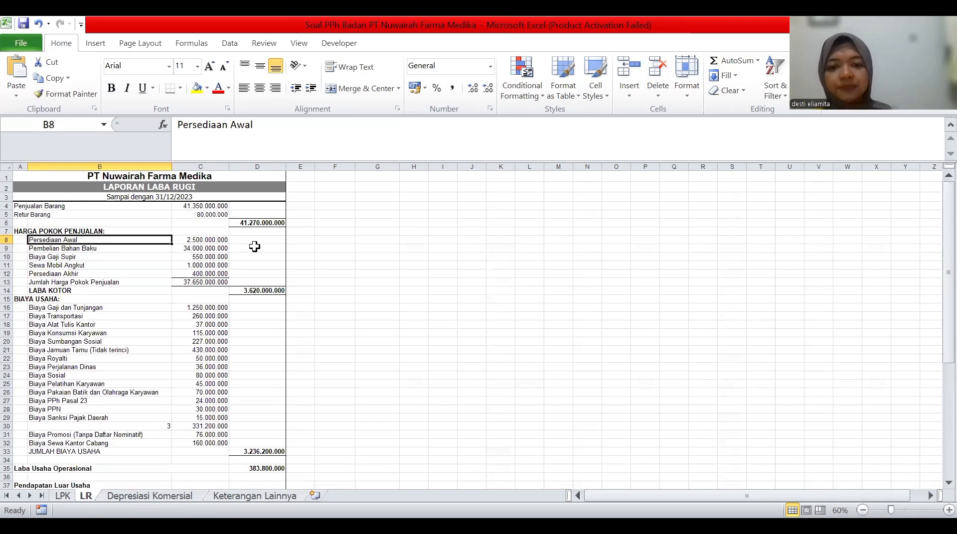
pyautogui.hotkey('alt', 'Tab')
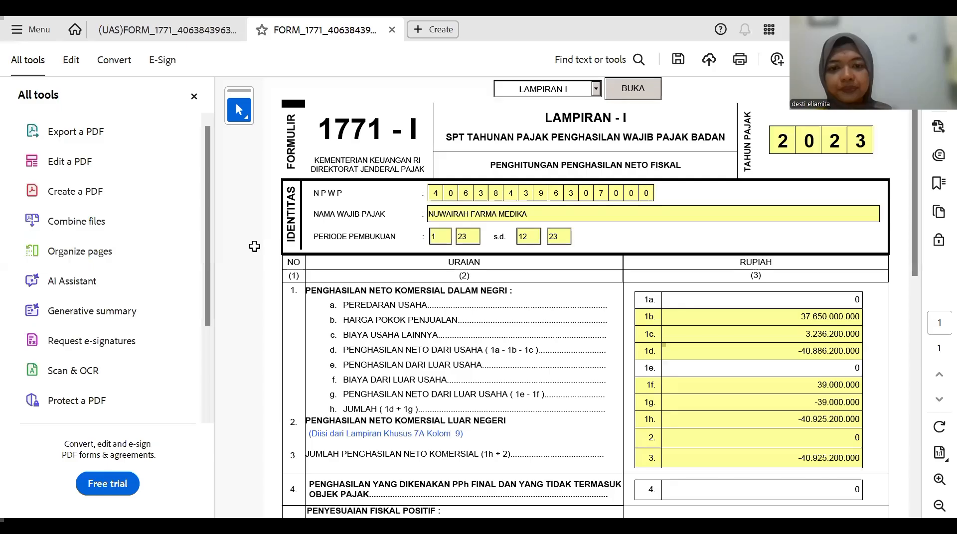
# - Enter 42.170.000.000 as line 1a business turnover, fixing a mistyped digit
pyautogui.click(795, 295)
pyautogui.write('4127')
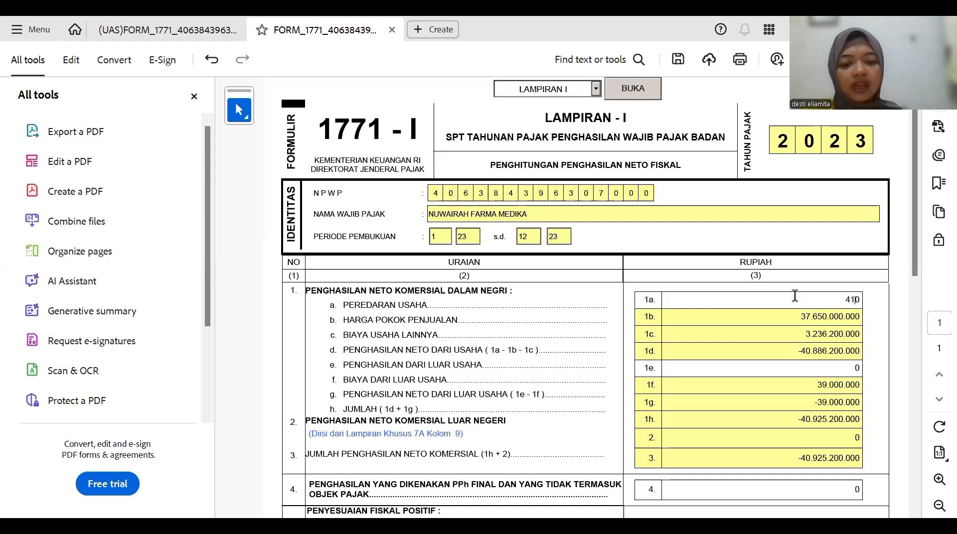
pyautogui.write('000000')
pyautogui.press('Return')
pyautogui.click(849, 299)
pyautogui.write('0')
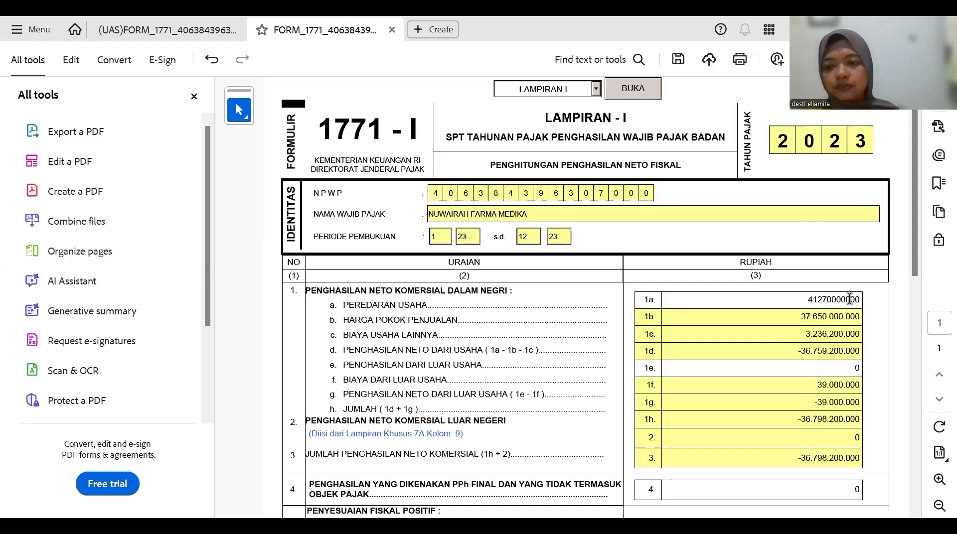
pyautogui.press('BackSpace')
pyautogui.write('2')
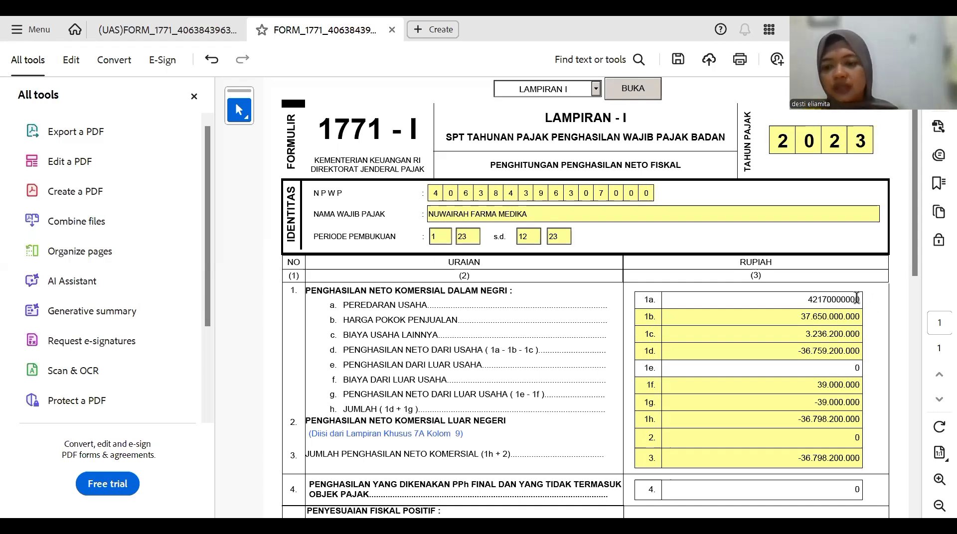
pyautogui.click(569, 368)
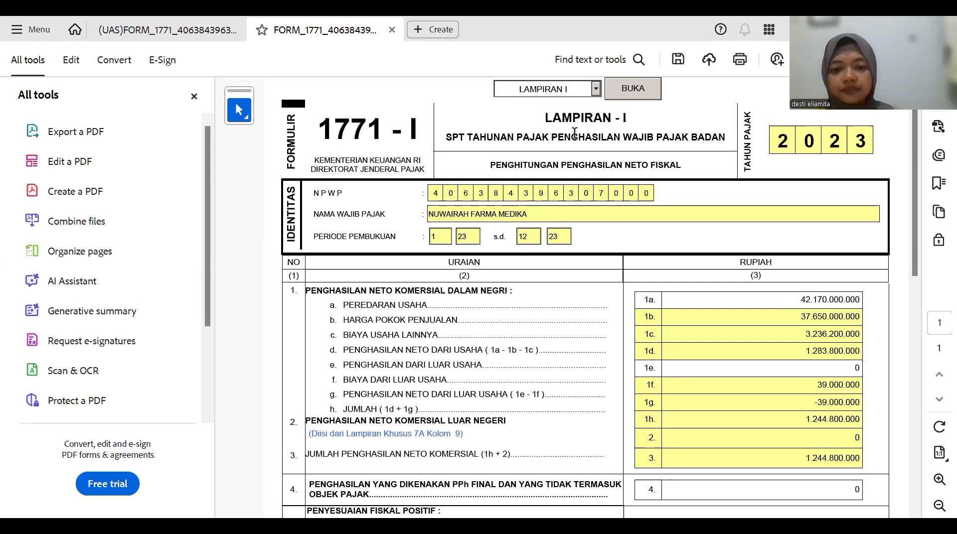
# - Scroll through the LR sheet figures in Excel, then return to the Acrobat form
pyautogui.hotkey('alt', 'Tab')
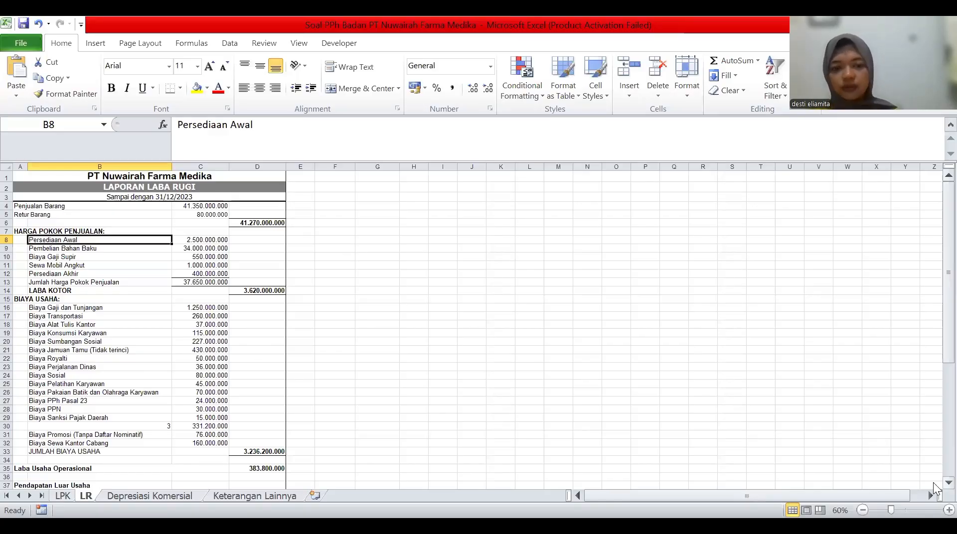
pyautogui.scroll(-2, 933, 483)
pyautogui.scroll(-2, 786, 238)
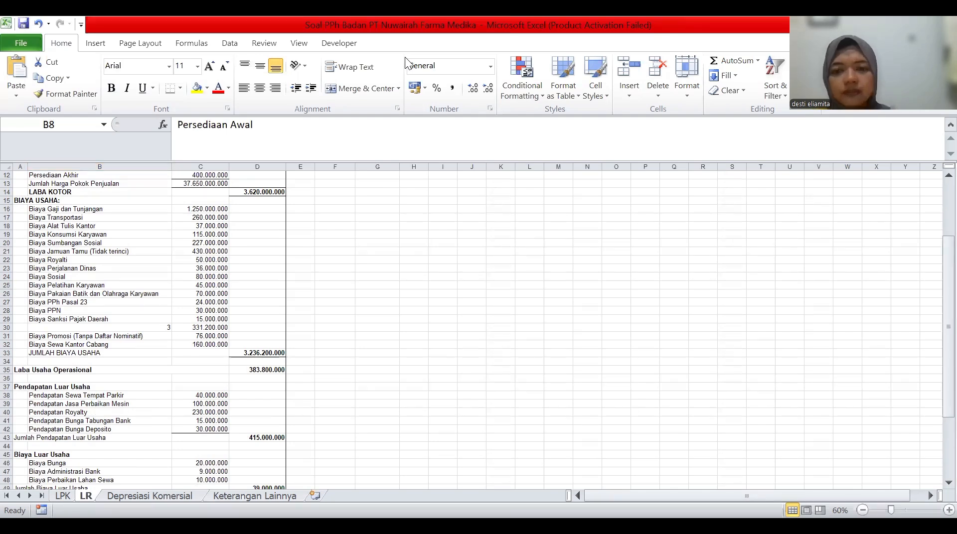
pyautogui.hotkey('alt', 'Tab')
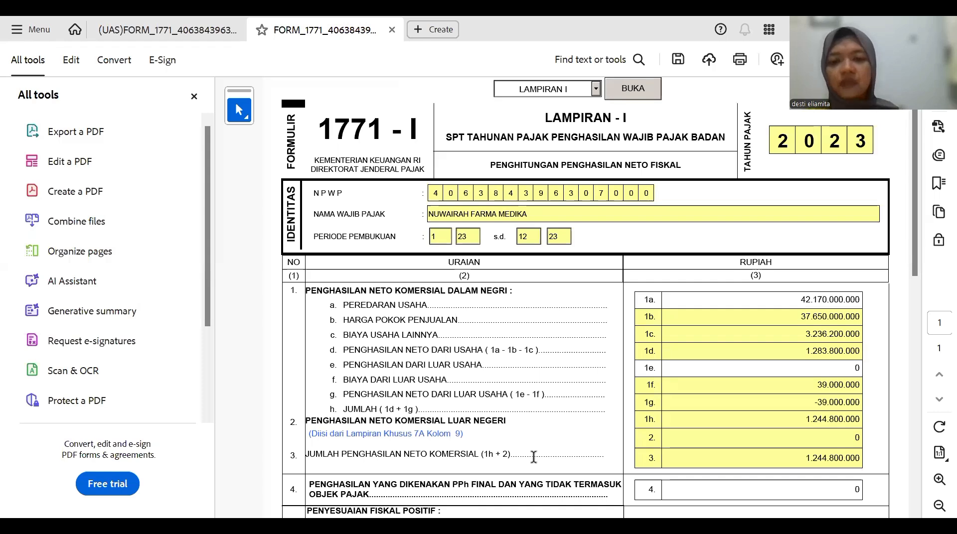
# - Enter 415.000.000 as line 1e non-operating income
pyautogui.click(817, 368)
pyautogui.write('415000000')
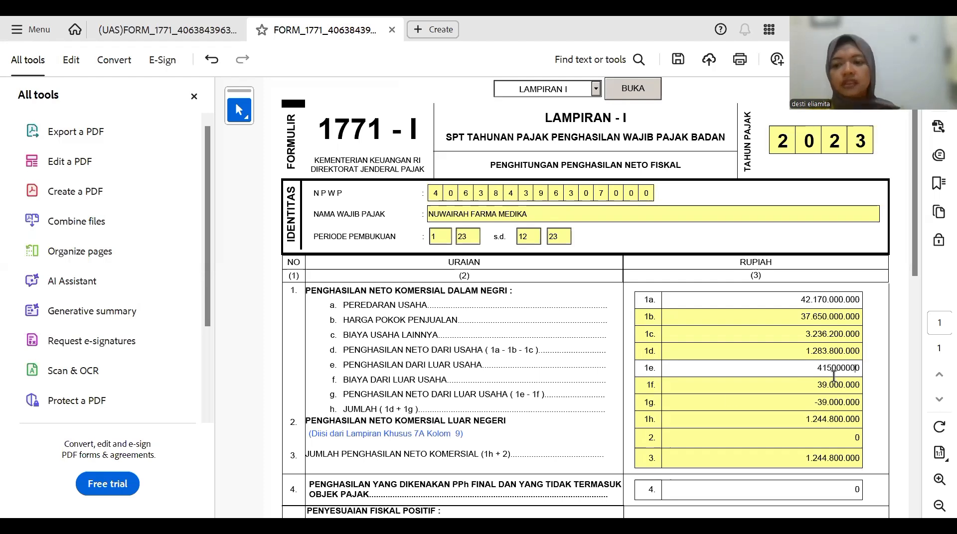
pyautogui.click(681, 471)
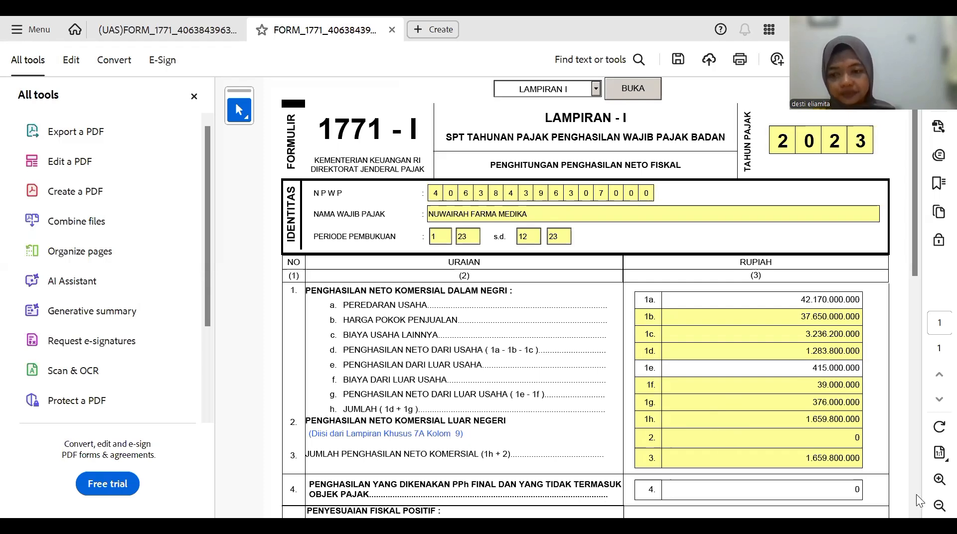
pyautogui.scroll(-2, 595, 416)
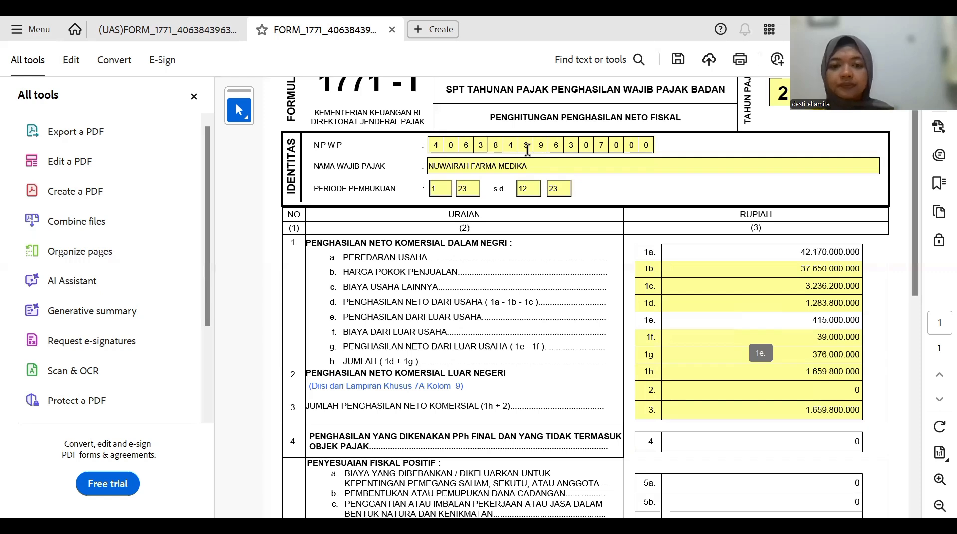
# - Check the LR sheet's non-operating income and expenses in Excel, then return to Acrobat
pyautogui.hotkey('alt', 'Tab')
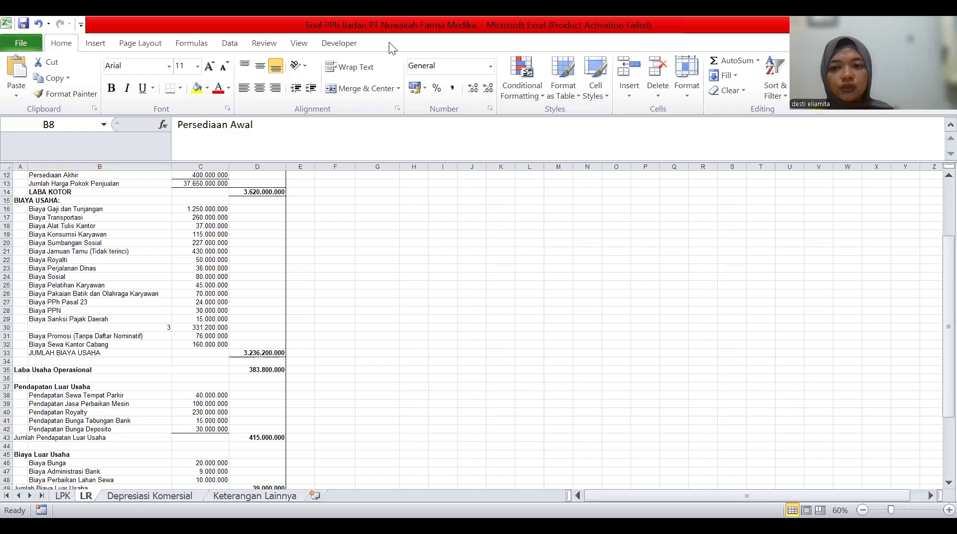
pyautogui.hotkey('alt', 'Tab')
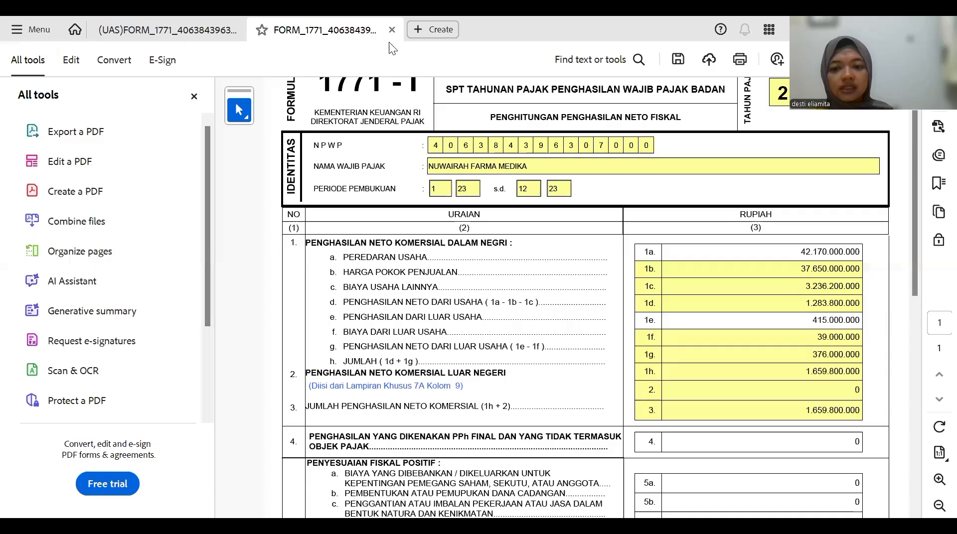
# - Enter 85.000.000 for line 4 final-tax income and 185.000.000 for fiscal adjustment 5c
pyautogui.click(755, 446)
pyautogui.write('85.')
pyautogui.write('00')
pyautogui.write('0.0')
pyautogui.write('0000')
pyautogui.click(861, 424)
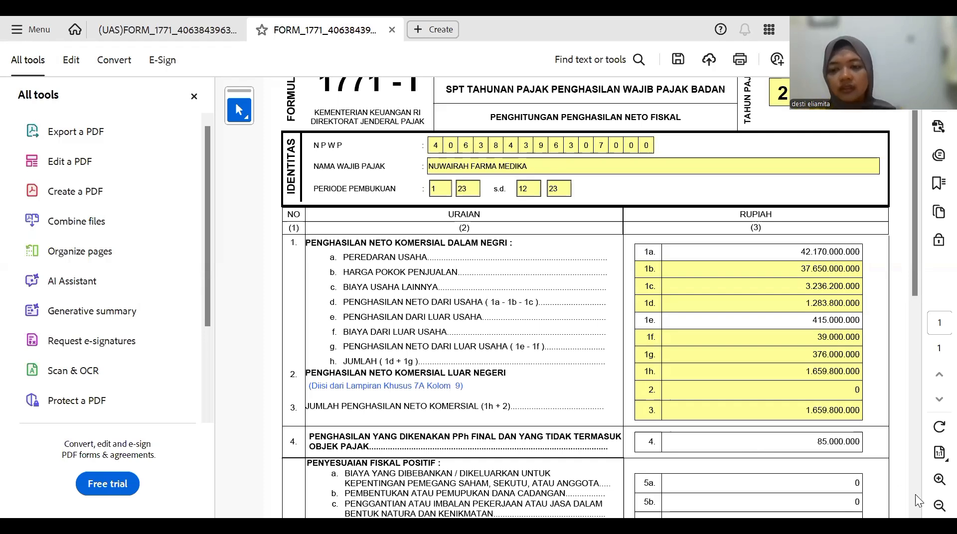
pyautogui.scroll(-4, 913, 494)
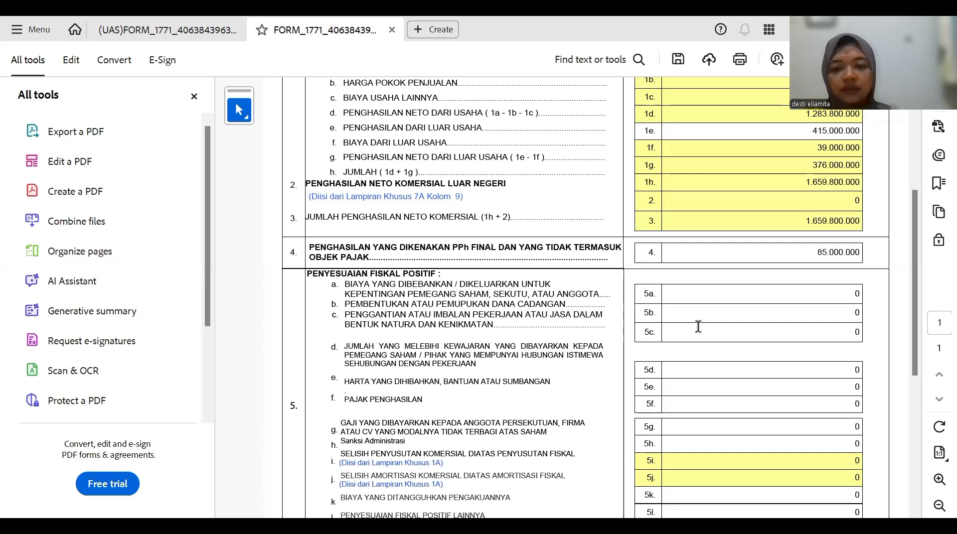
pyautogui.write('5000000')
pyautogui.press('Return')
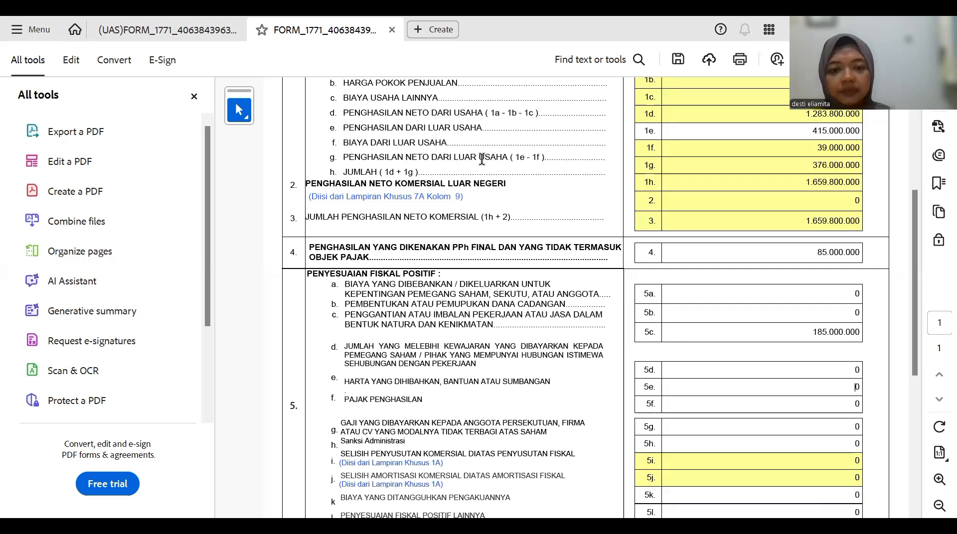
pyautogui.hotkey('alt', 'Tab')
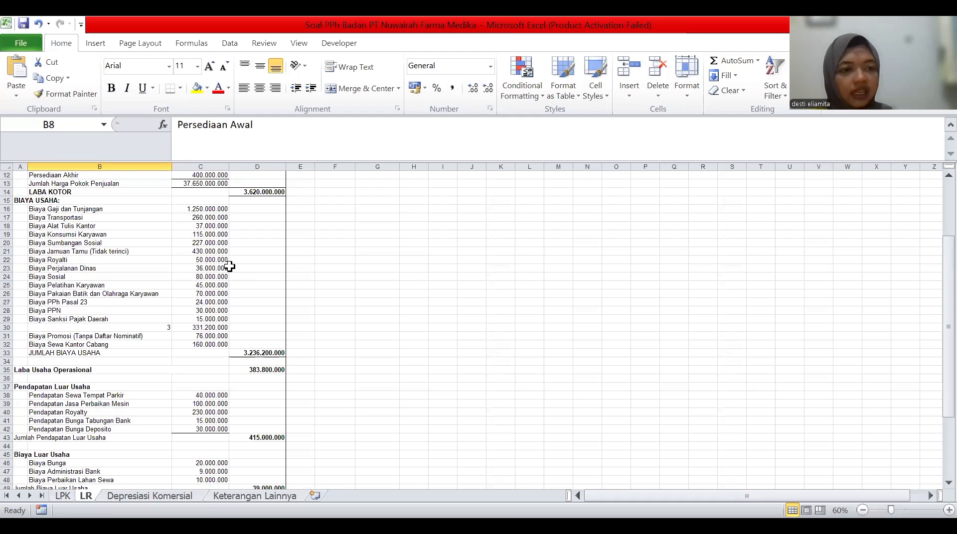
# - Point out the Sumbangan Sosial, Pelatihan Karyawan, Perjalanan Dinas and Sosial expenses in Excel
pyautogui.click(138, 244)
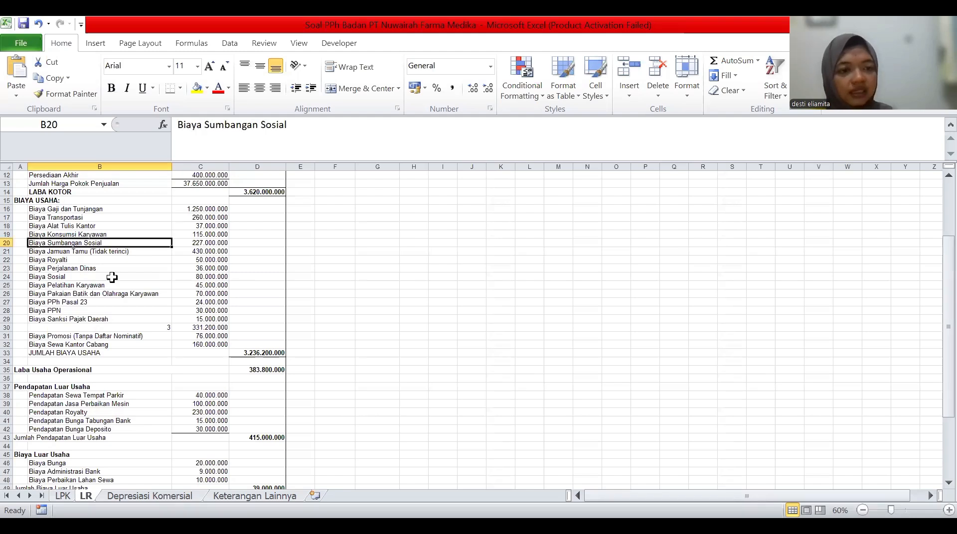
pyautogui.click(95, 284)
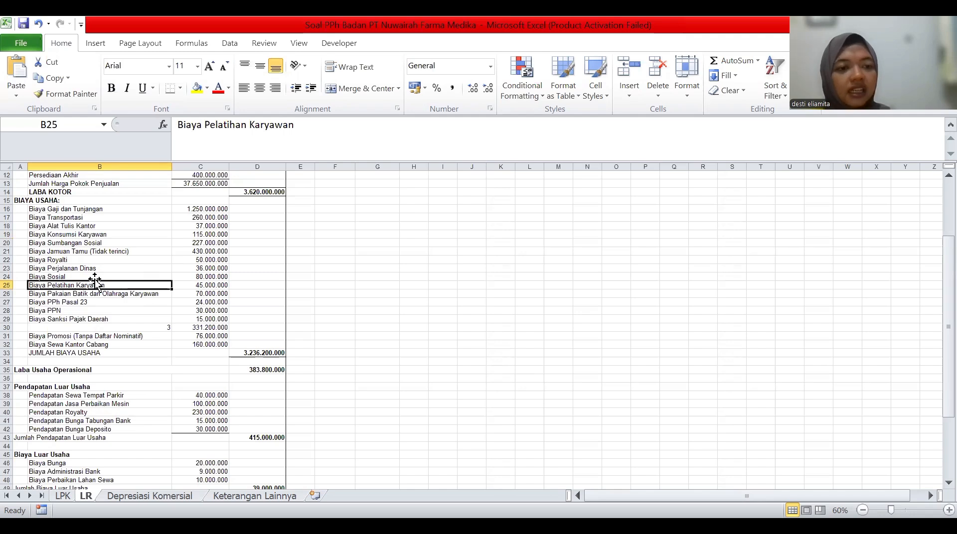
pyautogui.moveTo(94, 280); pyautogui.dragTo(93, 277)
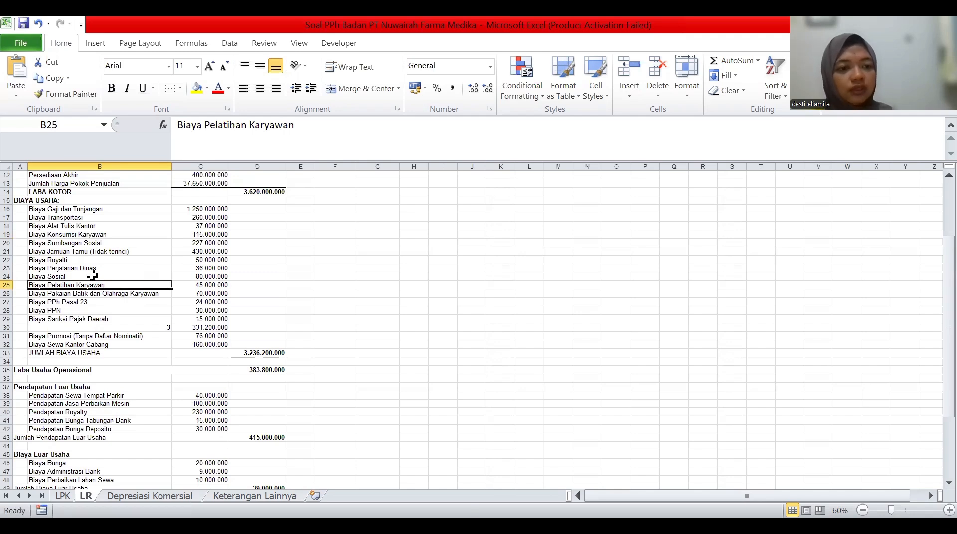
pyautogui.click(92, 270)
pyautogui.click(91, 275)
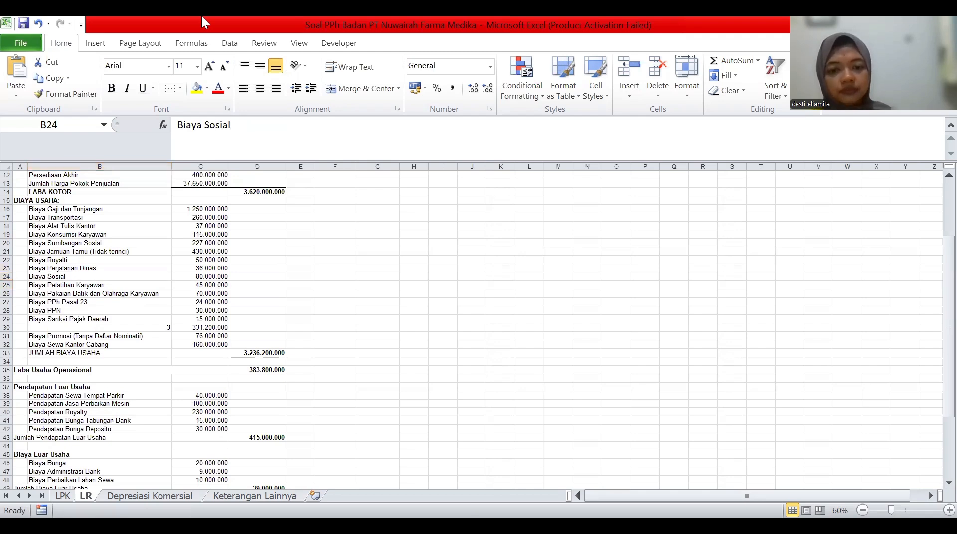
pyautogui.hotkey('alt', 'Tab')
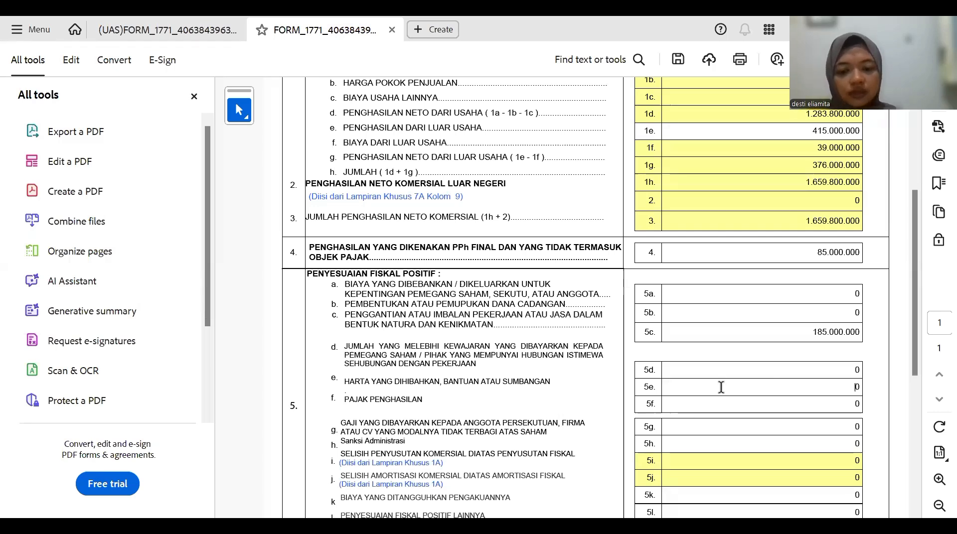
# - Fill 5e, 5f (income tax) and 5h (administrative sanctions) with 307.000.000, 24.000.000 and 15.000.000
pyautogui.write('3070000')
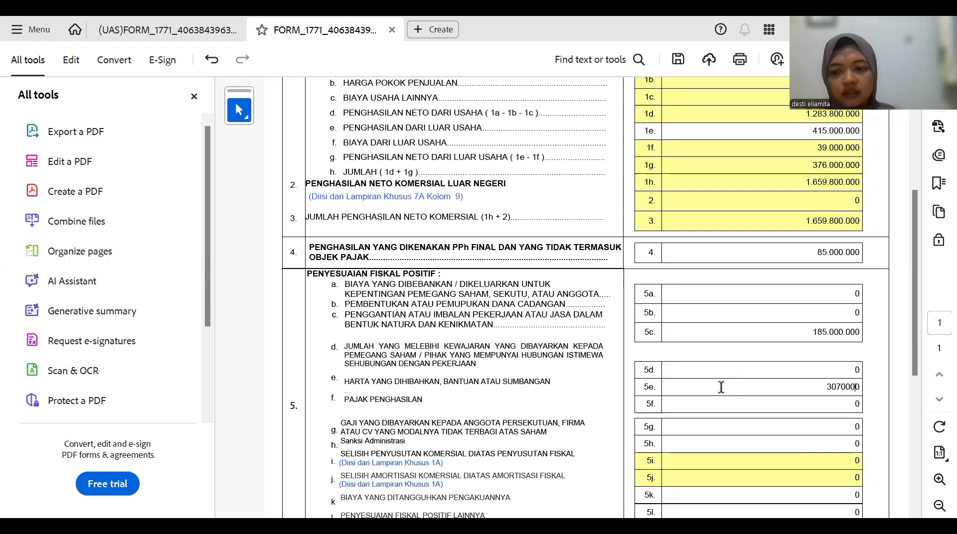
pyautogui.write('0')
pyautogui.press('Return')
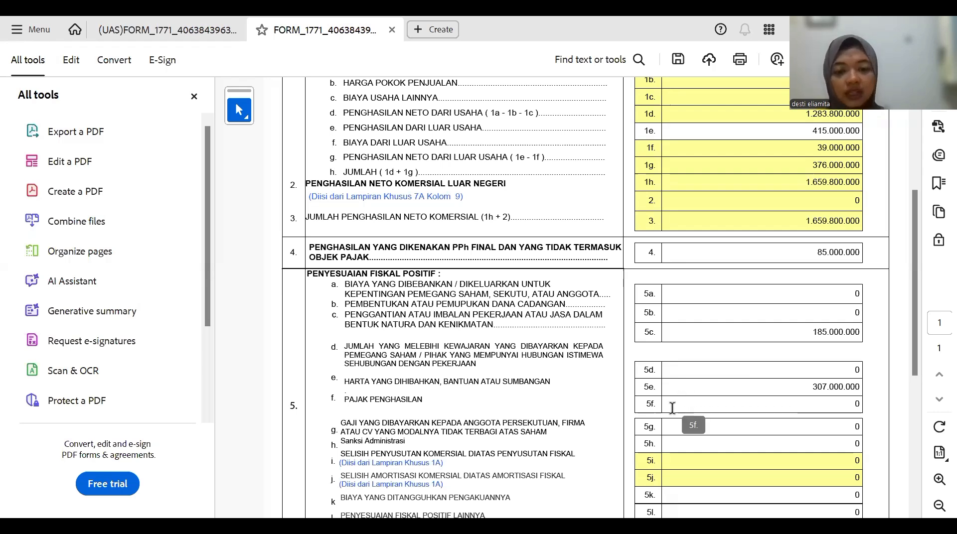
pyautogui.click(712, 403)
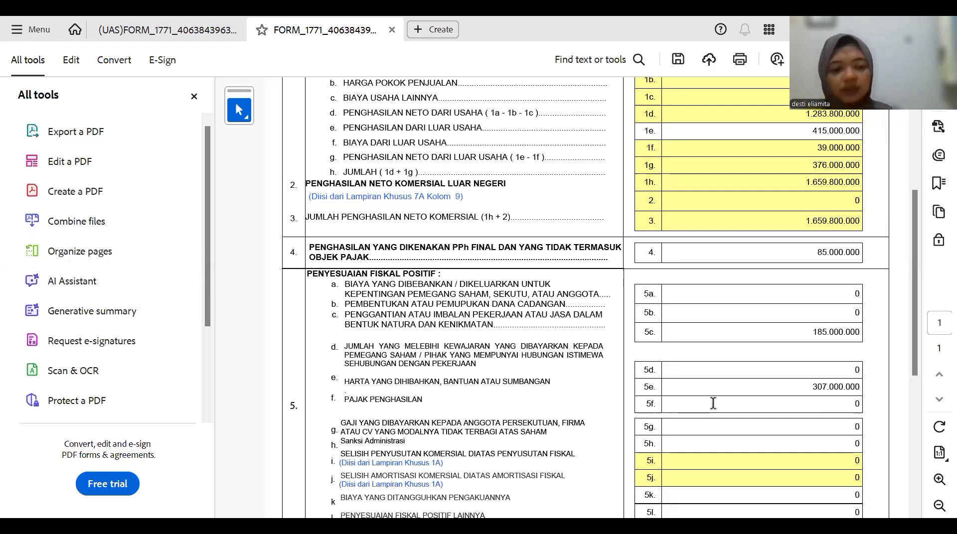
pyautogui.write('24.000')
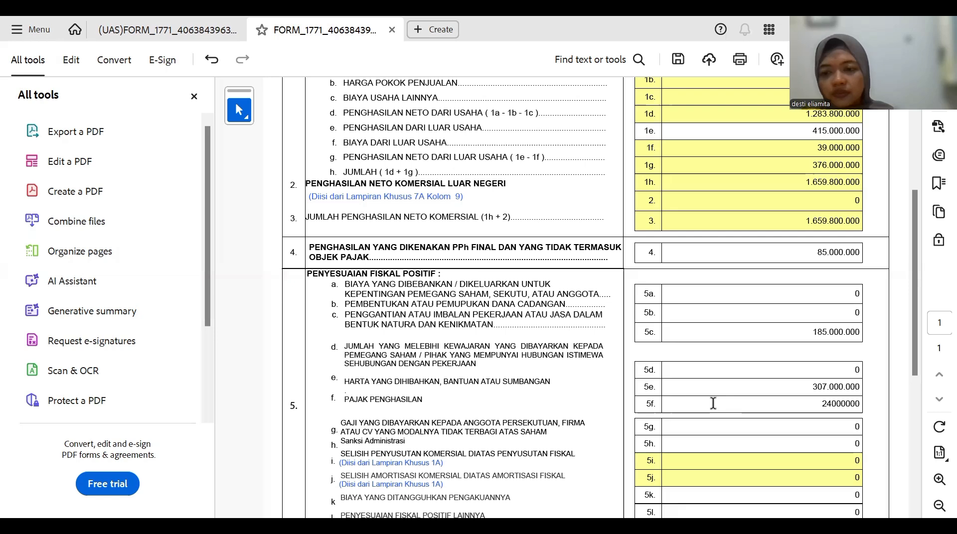
pyautogui.write('.0')
pyautogui.press('Return')
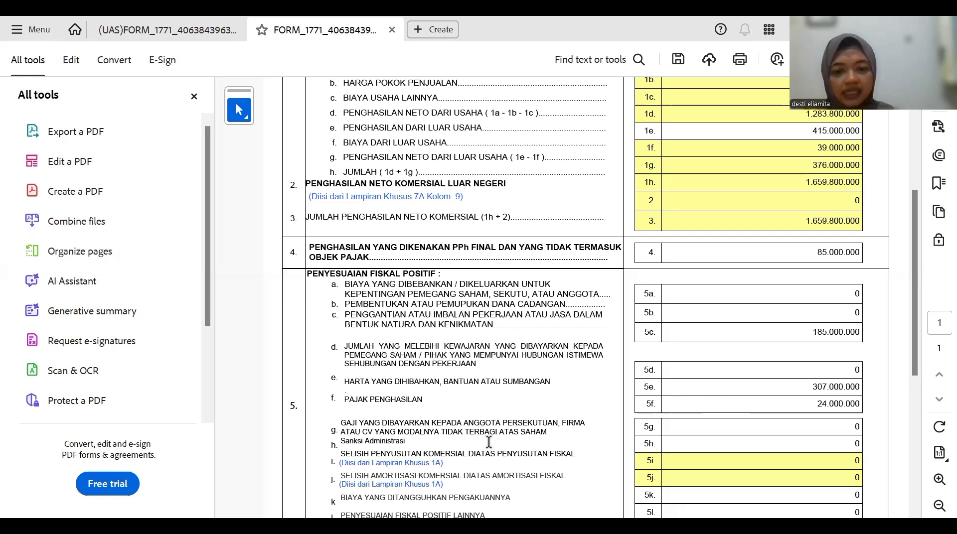
pyautogui.click(697, 445)
pyautogui.write('1')
pyautogui.write('5.000.')
pyautogui.write('000')
pyautogui.press('Return')
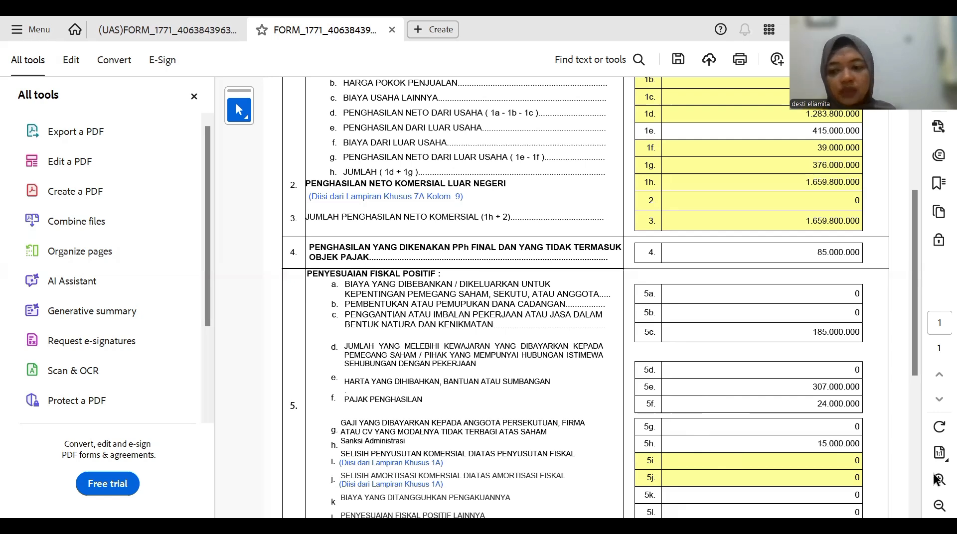
# - Enter 430.000.000 as other positive fiscal adjustments in line 5l
pyautogui.scroll(-1, 915, 494)
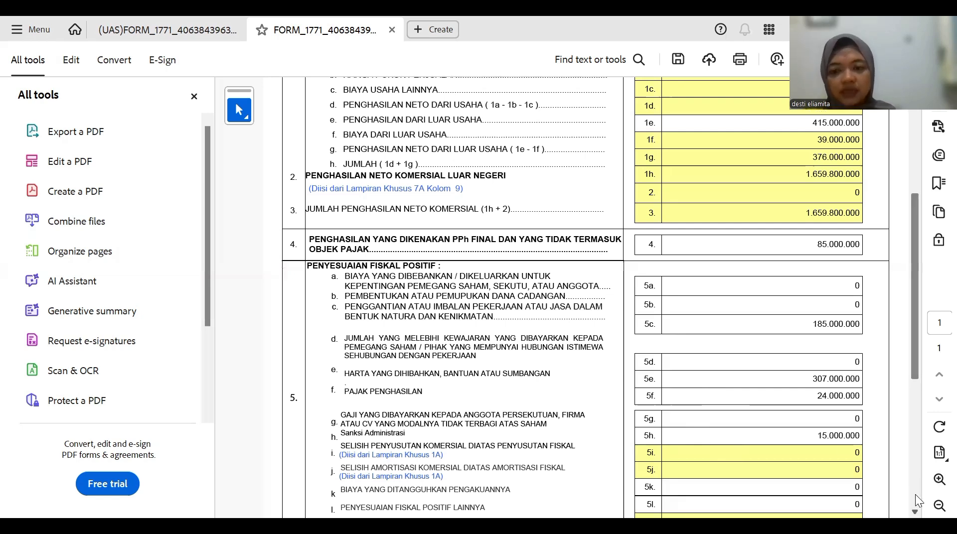
pyautogui.scroll(-3, 915, 494)
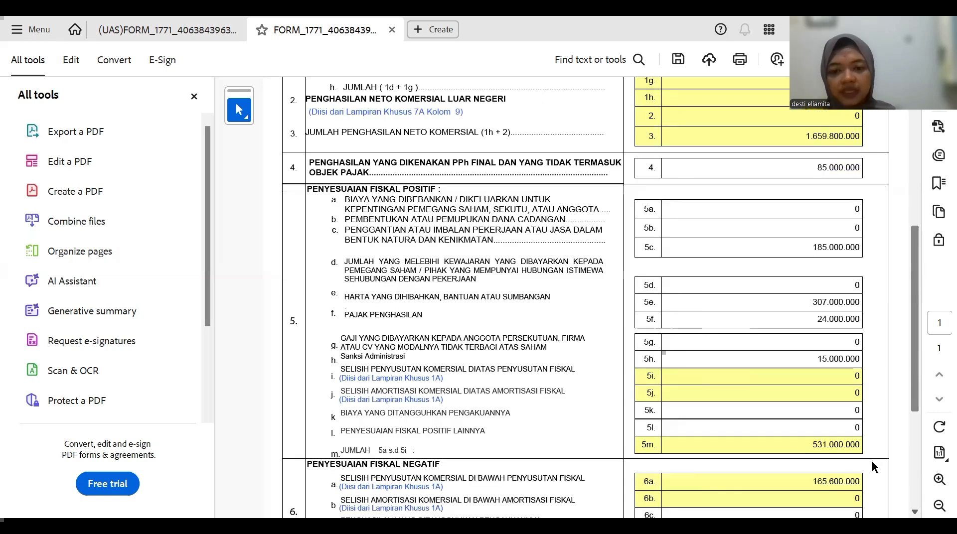
pyautogui.click(854, 428)
pyautogui.write('430.000.00')
pyautogui.press('Return')
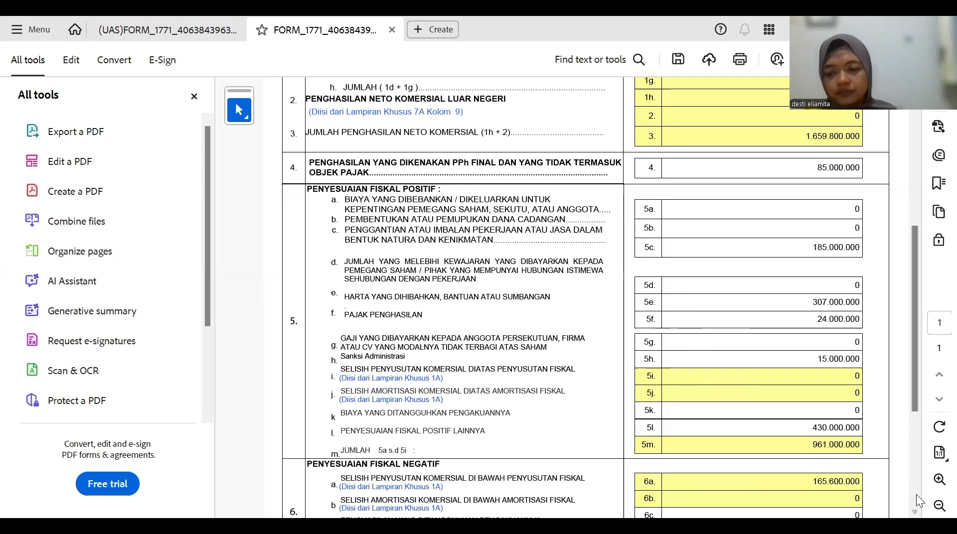
# - Scroll down to check line 8 net fiscal income of 2.370.200.000, then back up
pyautogui.scroll(-1, 915, 495)
pyautogui.scroll(-5, 916, 495)
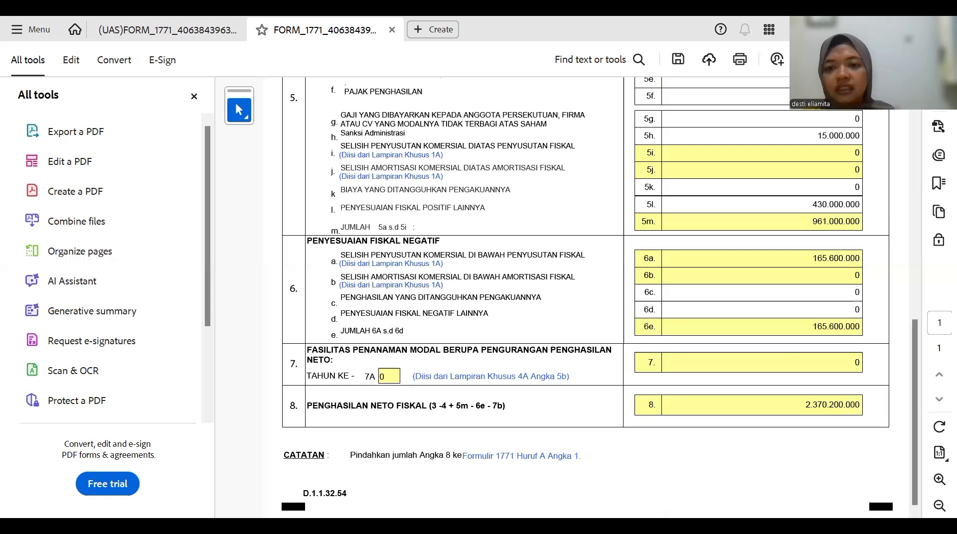
pyautogui.scroll(1, 600, 299)
pyautogui.scroll(12, 591, 86)
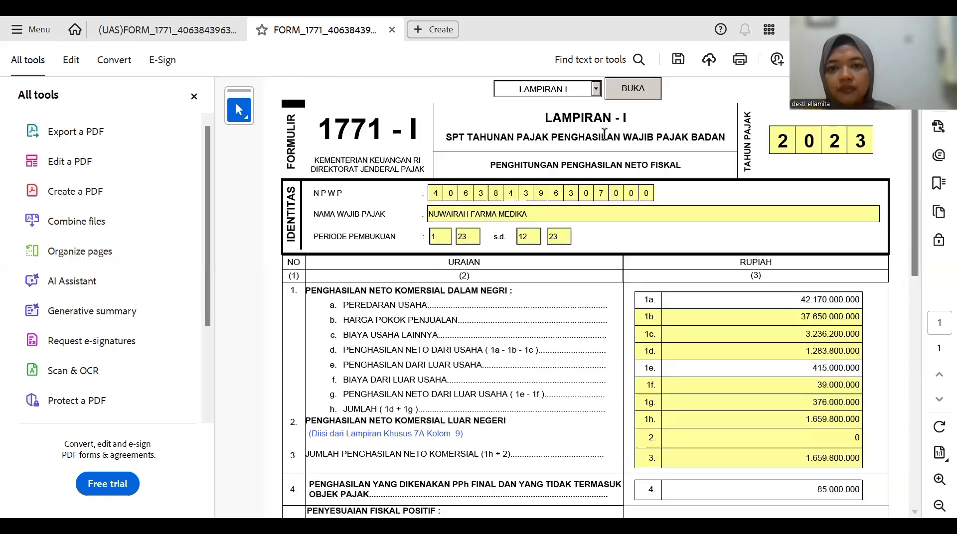
# - Jump to the INDUK page, scroll down to section D, then switch to the Excel workbook
pyautogui.click(594, 89)
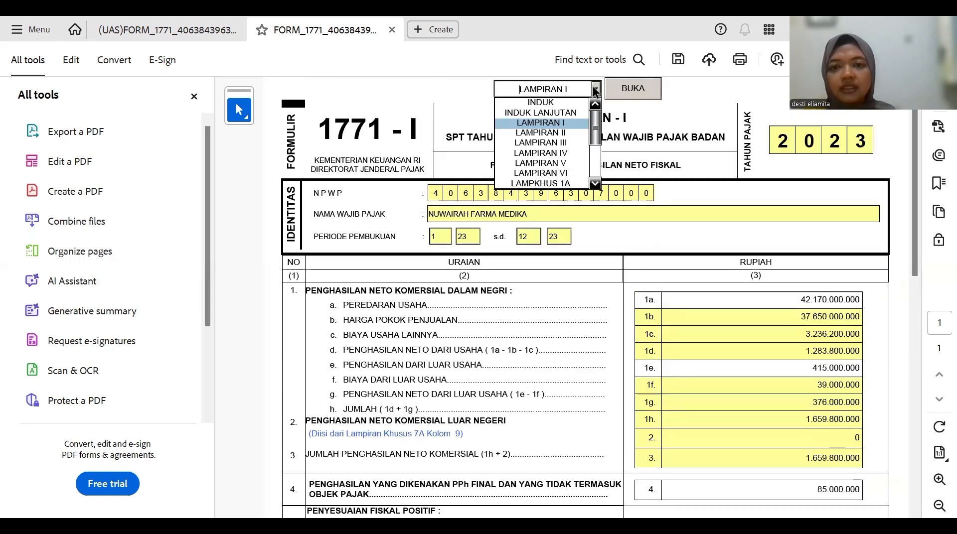
pyautogui.click(565, 102)
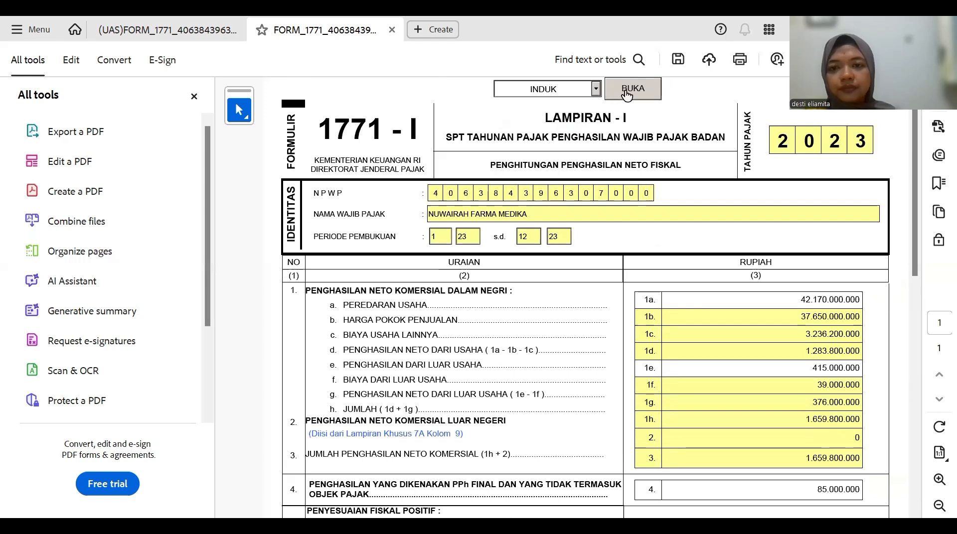
pyautogui.click(627, 95)
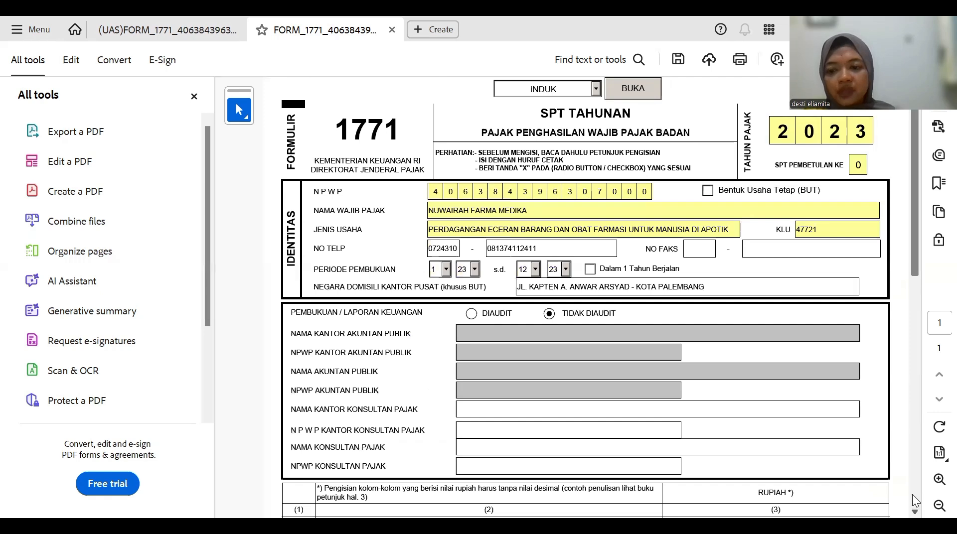
pyautogui.scroll(-1, 912, 494)
pyautogui.scroll(-10, 914, 499)
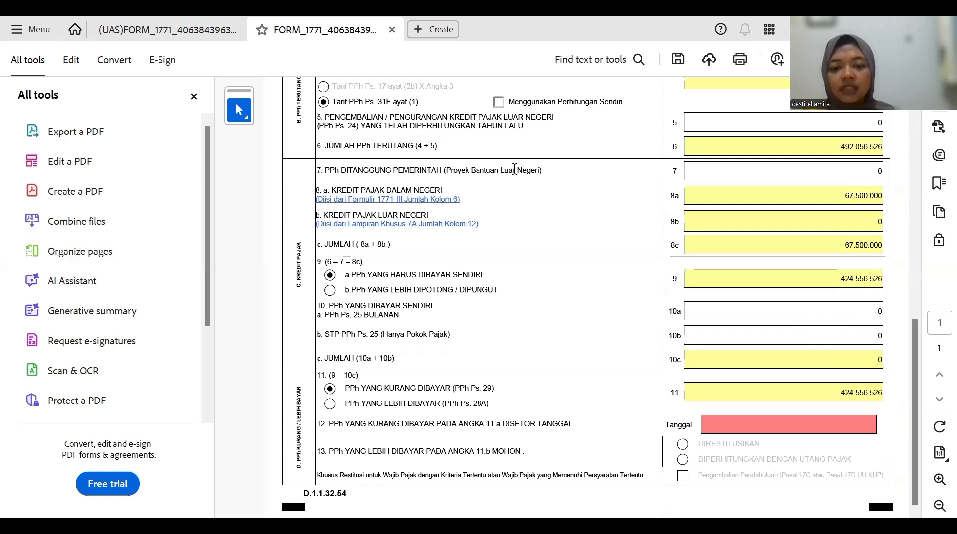
pyautogui.hotkey('alt', 'Tab')
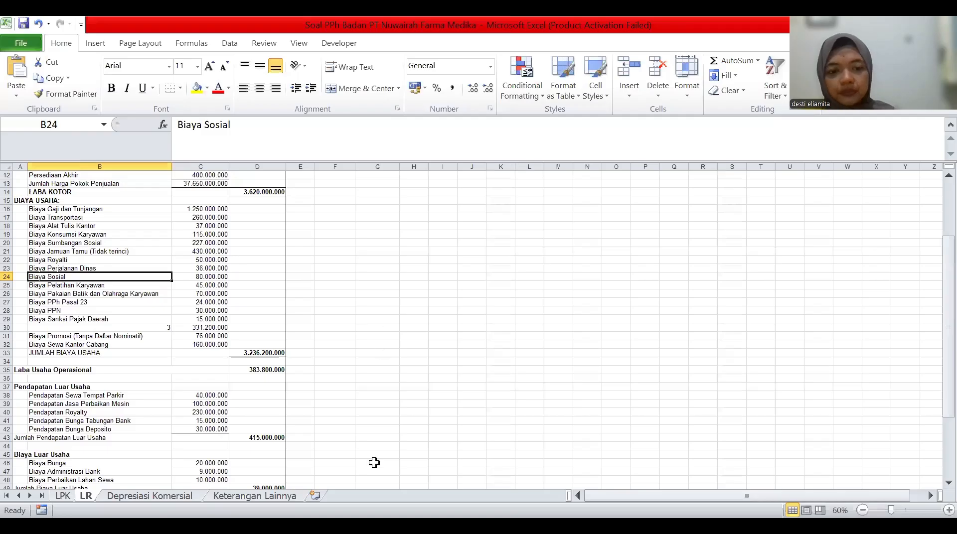
# - Review the tax payment notes on the Keterangan Lainnya sheet, then return to the 1771 form
pyautogui.click(279, 496)
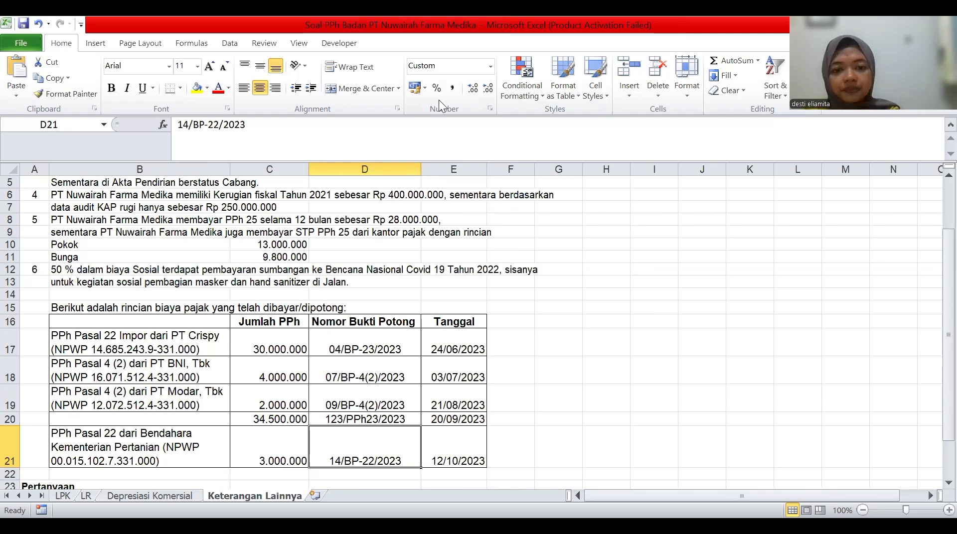
pyautogui.hotkey('alt', 'Tab')
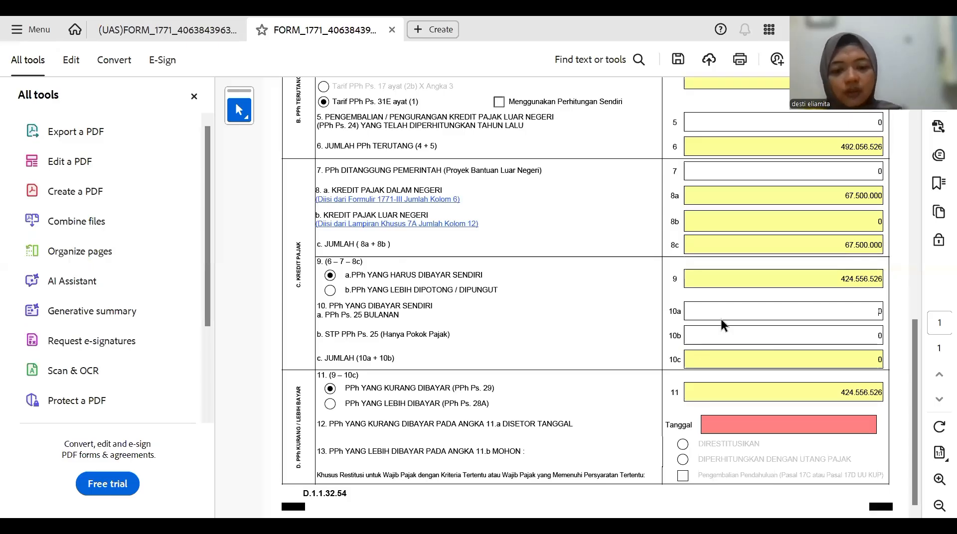
# - Enter 28.000.000 in line 10a and 13.000.000 in line 10b
pyautogui.write('28.000')
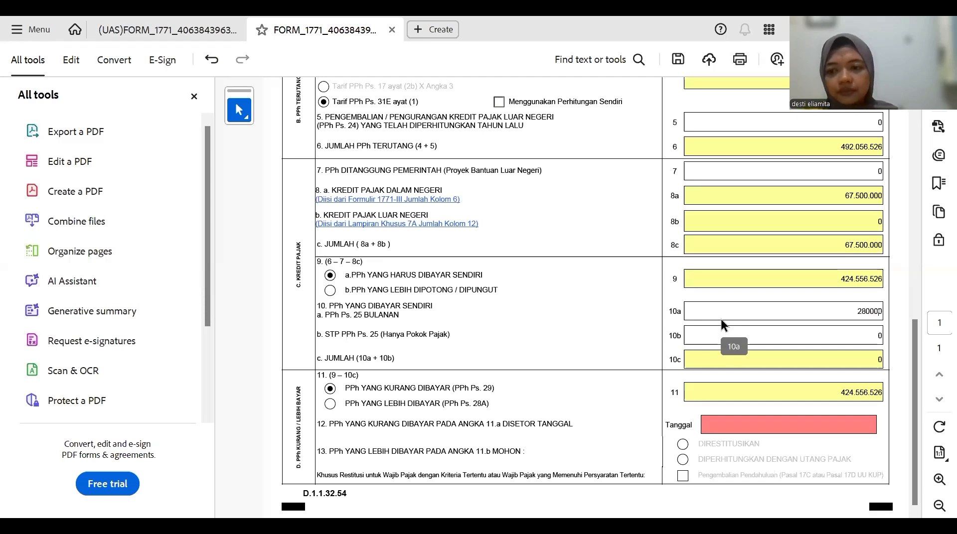
pyautogui.write('.00')
pyautogui.press('Return')
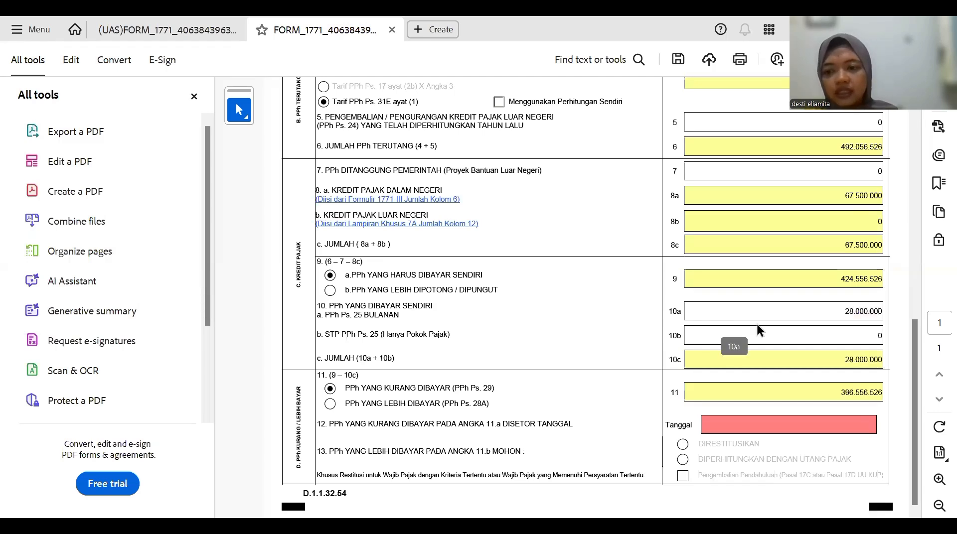
pyautogui.click(821, 333)
pyautogui.write('1')
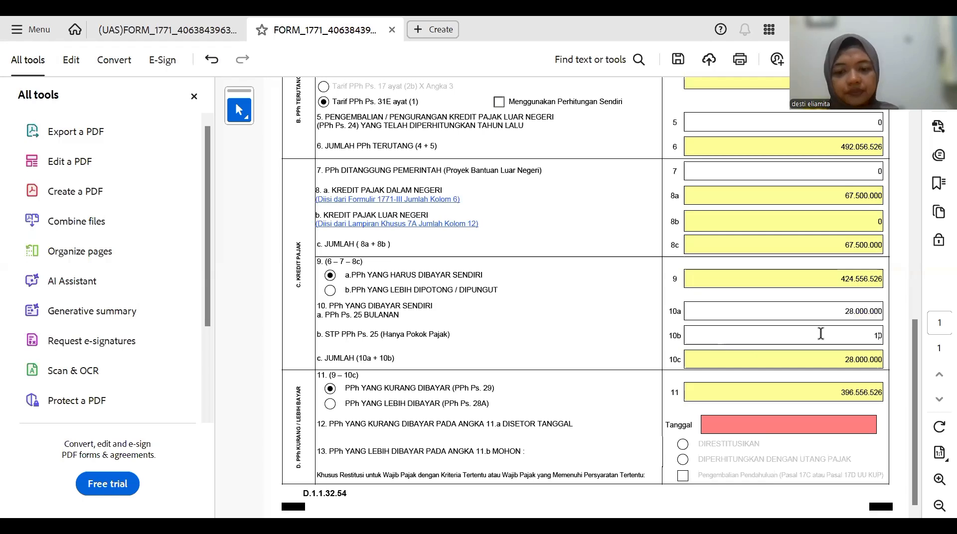
pyautogui.write('3.000.')
pyautogui.write('00')
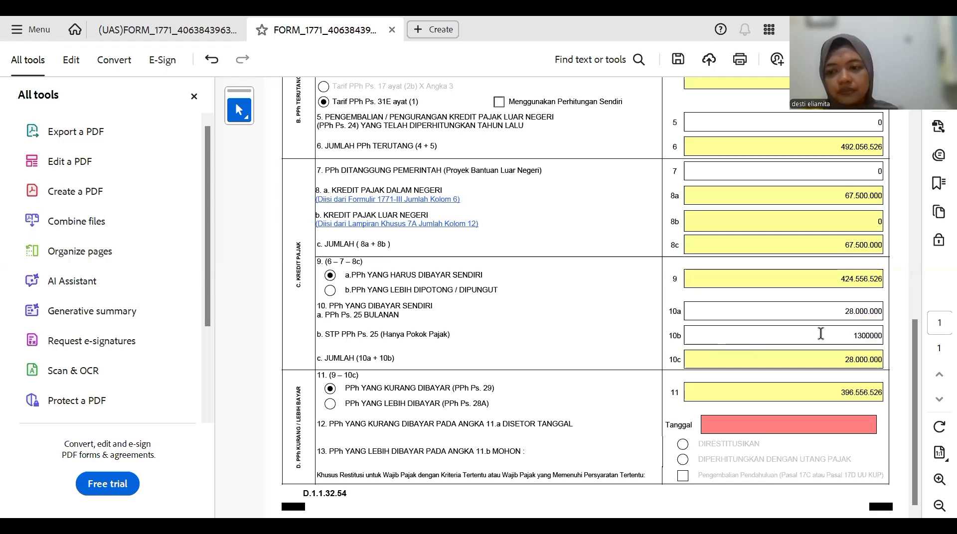
pyautogui.write('0')
pyautogui.press('Return')
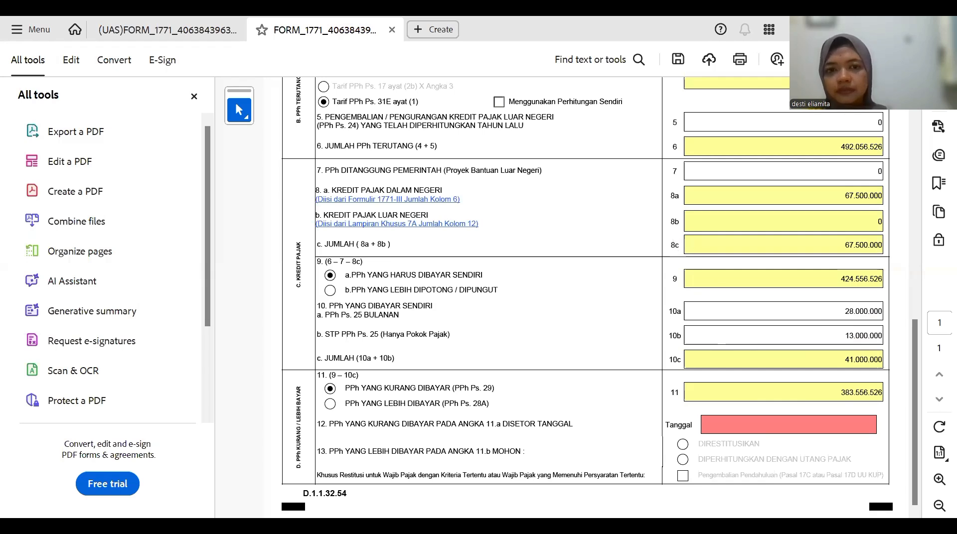
# - Scroll through the INDUK page to confirm line 11 now shows 383.556.526
pyautogui.scroll(1, 586, 294)
pyautogui.scroll(3, 586, 294)
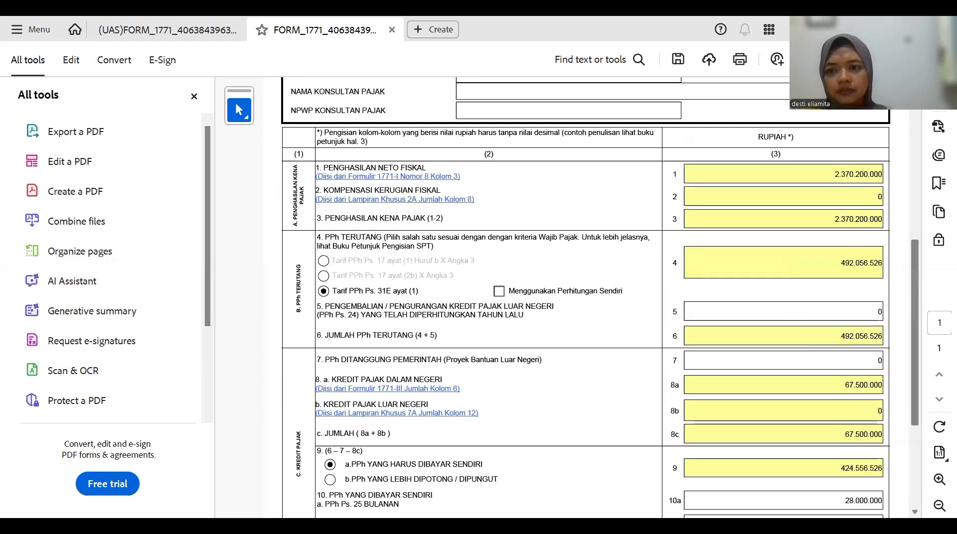
pyautogui.scroll(6, 740, 224)
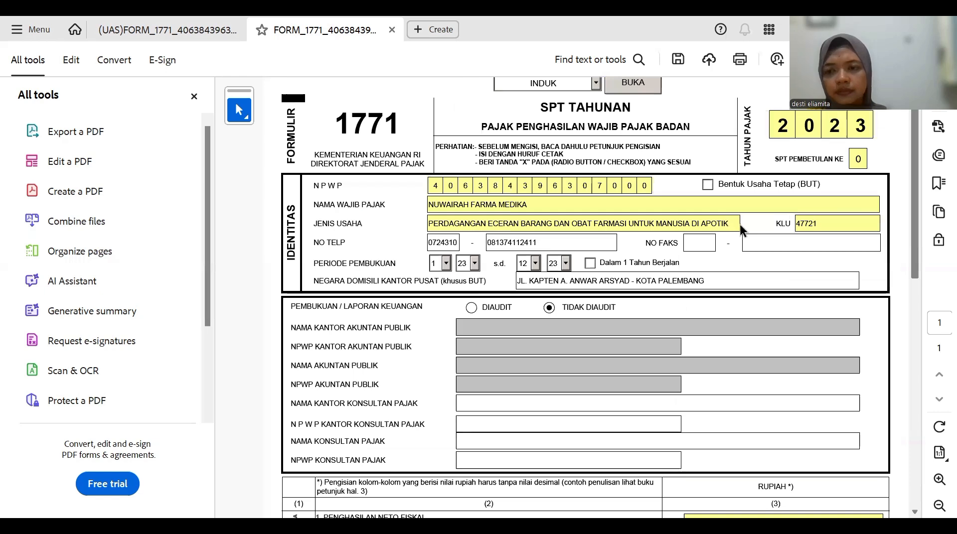
pyautogui.scroll(-1, 916, 499)
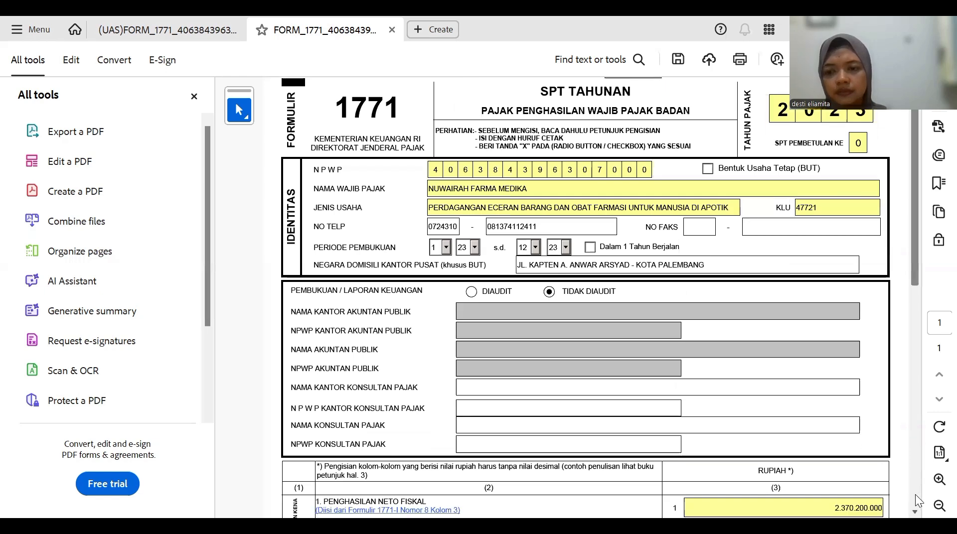
pyautogui.scroll(-1, 915, 495)
pyautogui.scroll(-2, 914, 494)
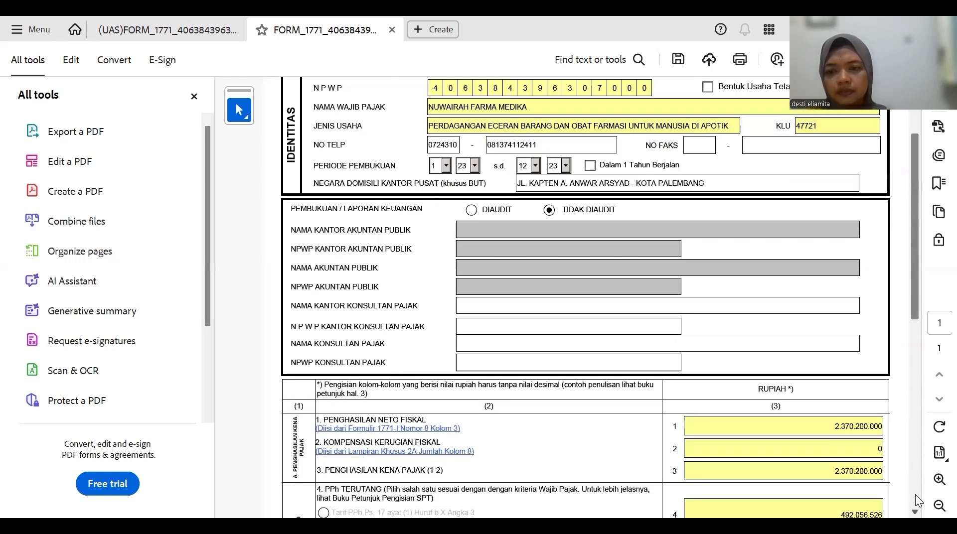
pyautogui.scroll(-2, 916, 498)
pyautogui.scroll(-5, 916, 498)
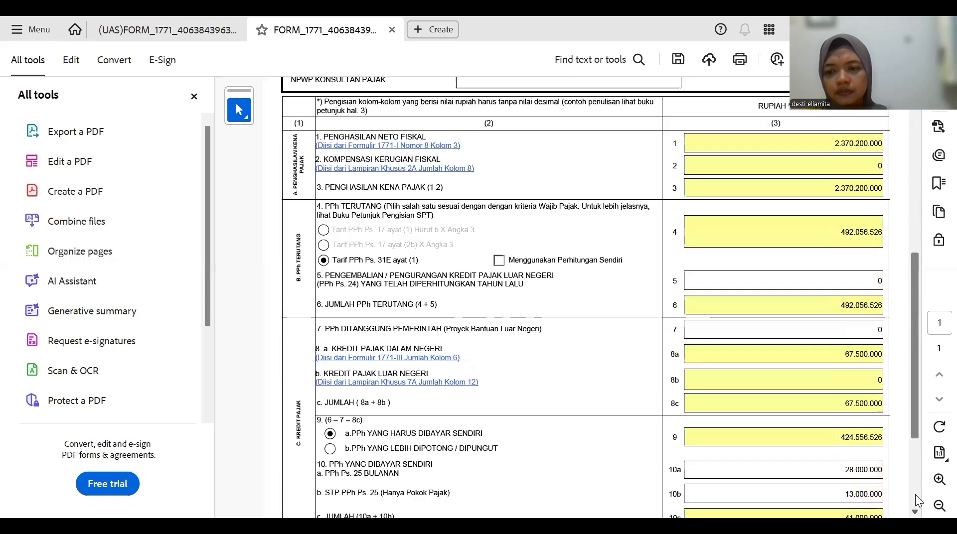
pyautogui.scroll(-4, 797, 419)
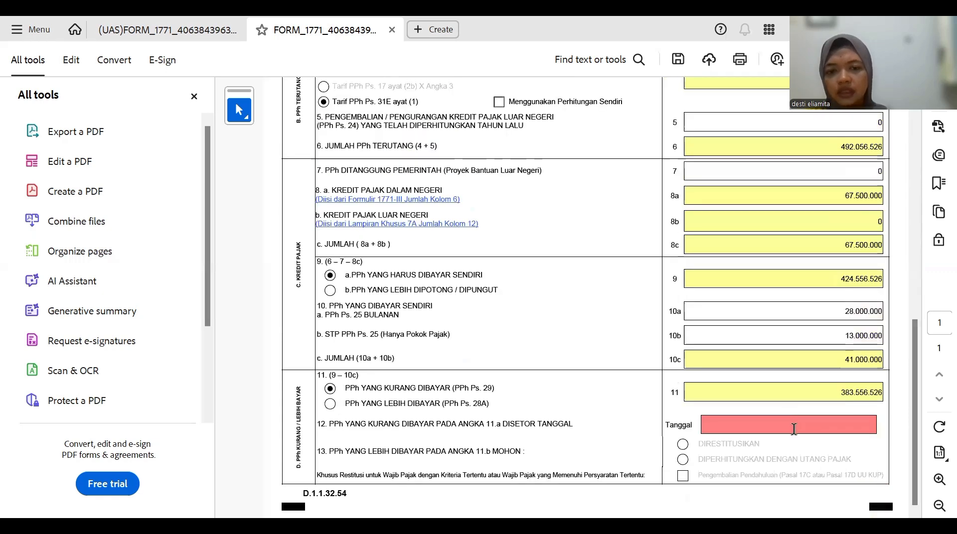
# - Pick 31 March 2023 from the calendar as the line 12 payment date
pyautogui.click(793, 430)
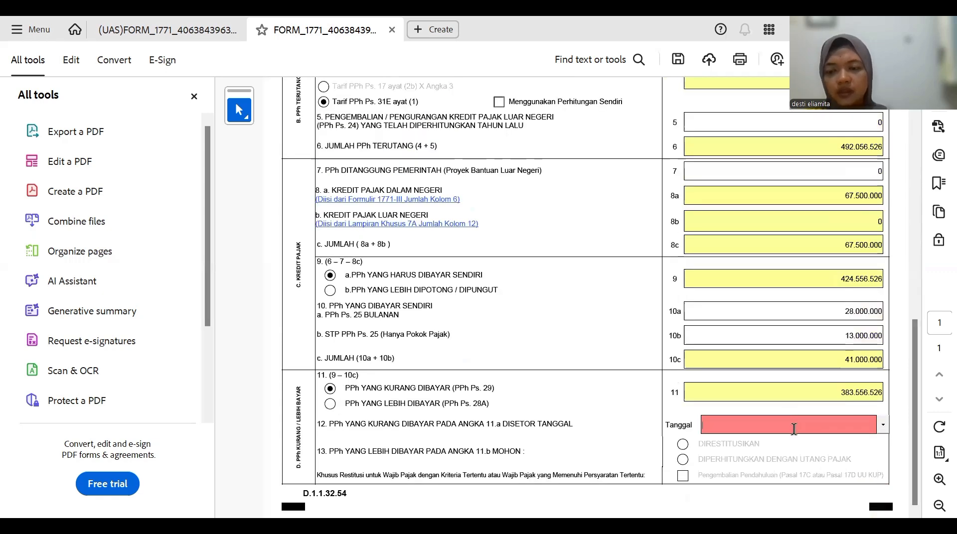
pyautogui.click(883, 424)
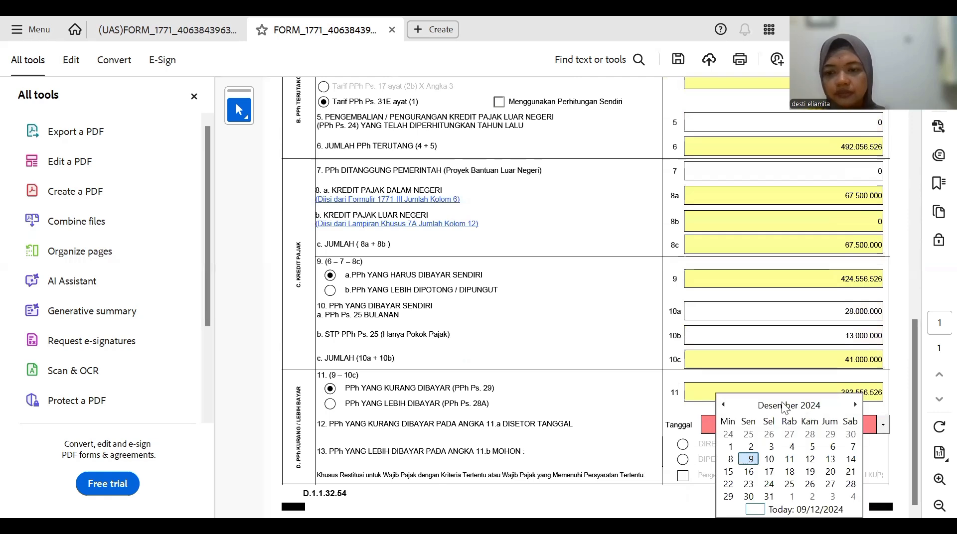
pyautogui.click(786, 407)
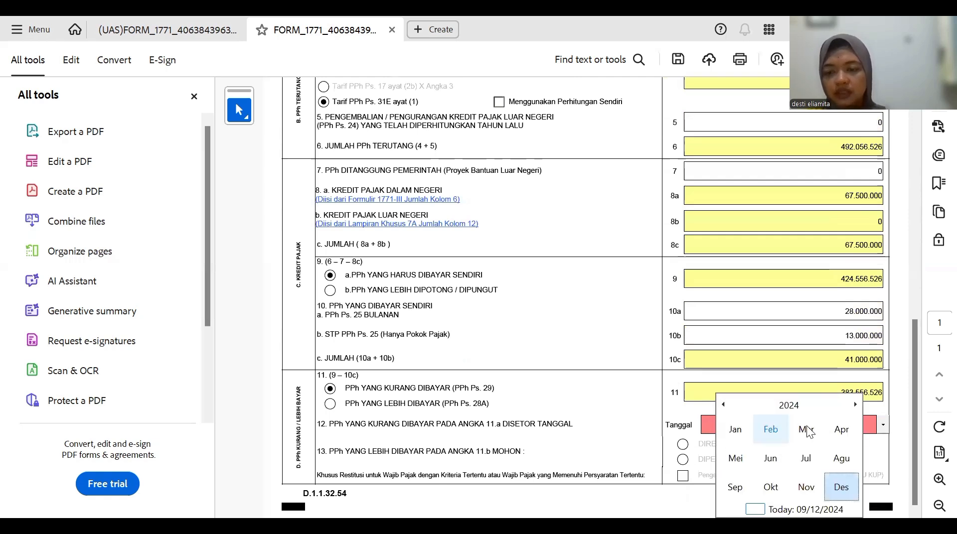
pyautogui.click(792, 408)
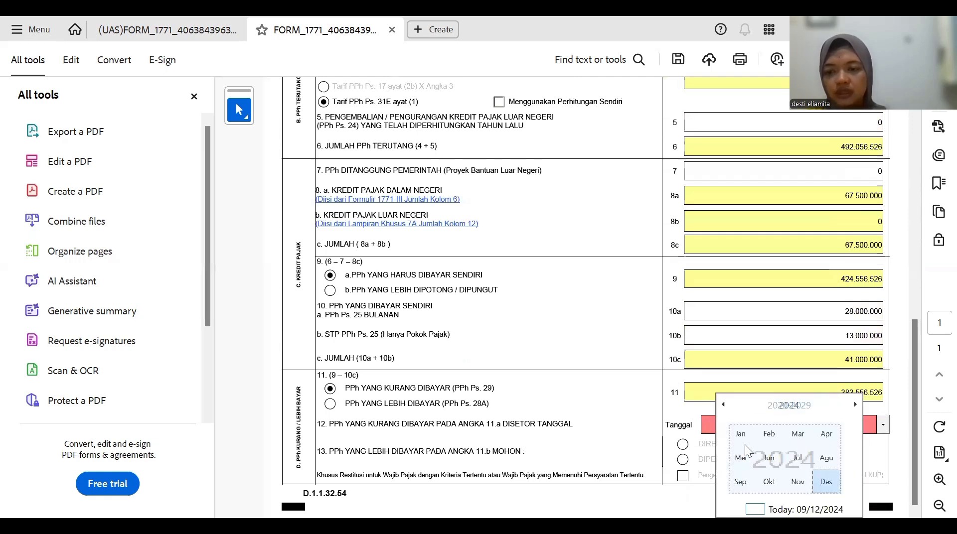
pyautogui.click(735, 456)
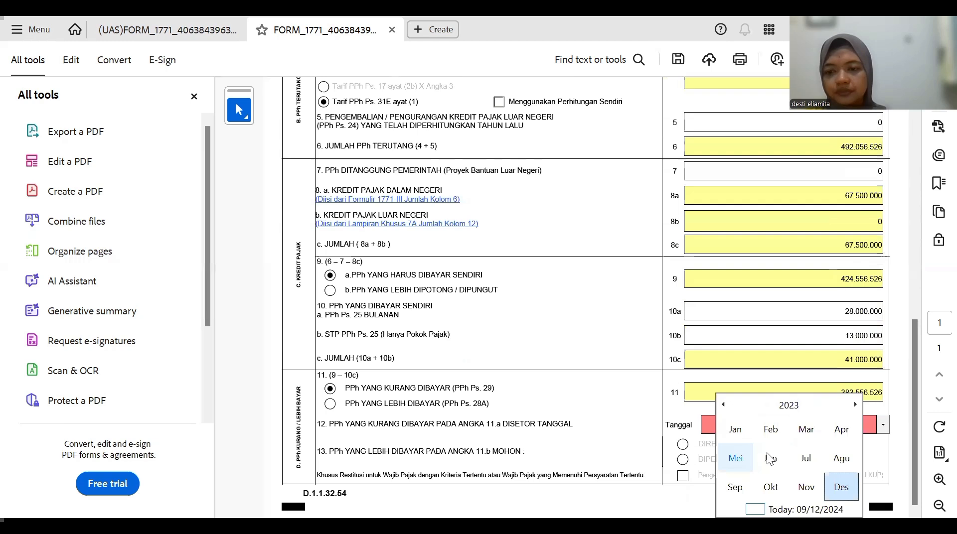
pyautogui.click(808, 431)
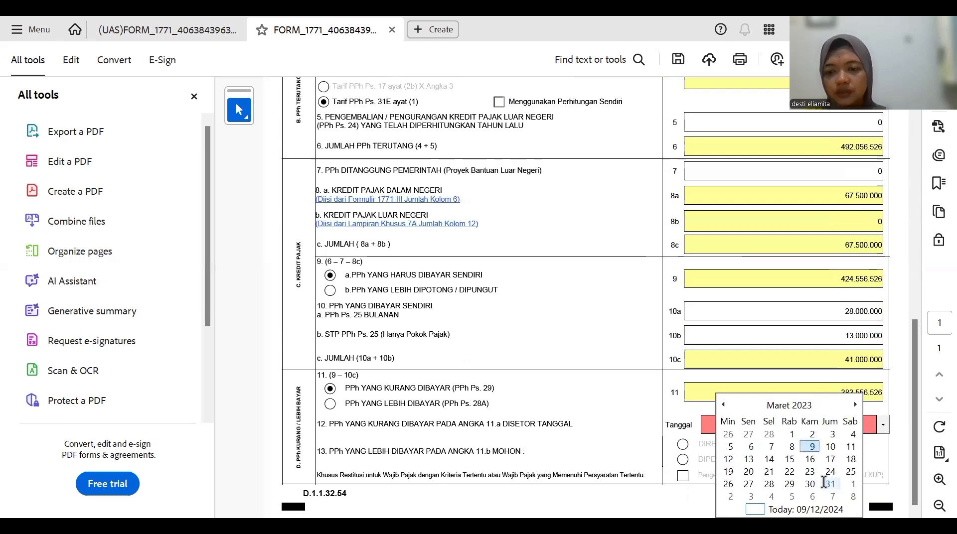
pyautogui.click(828, 484)
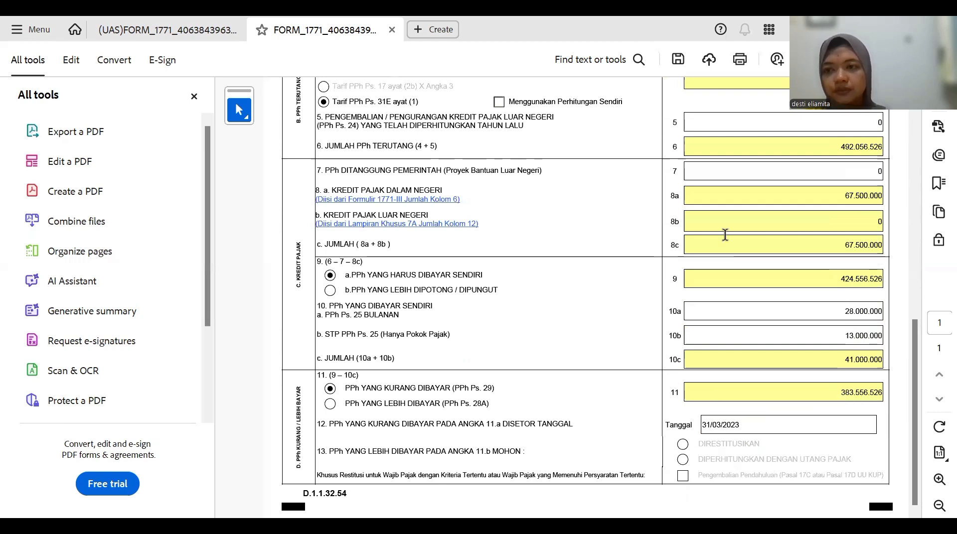
# - Visit the INDUK LANJUTAN page, then select INDUK again, triggering the incomplete-form warning
pyautogui.scroll(3, 585, 299)
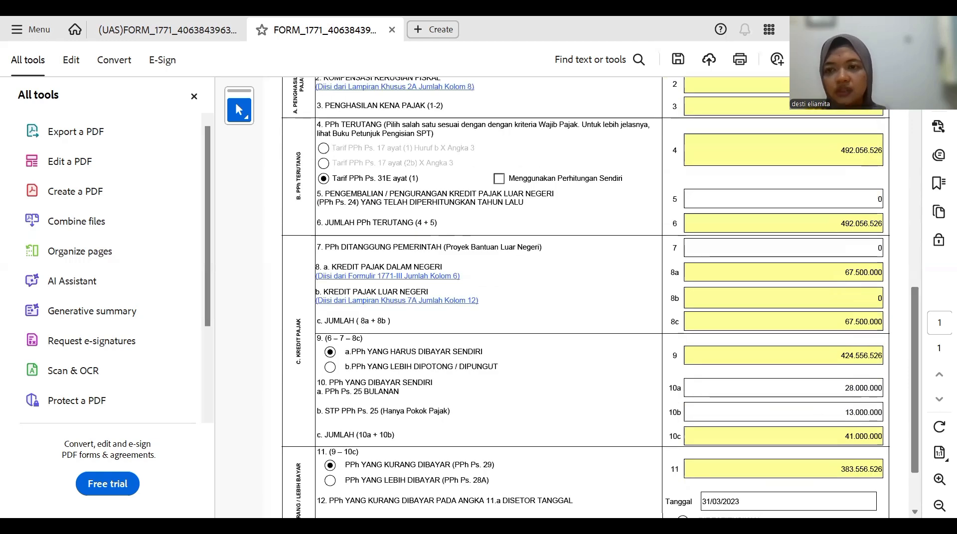
pyautogui.scroll(15, 586, 299)
pyautogui.scroll(2, 595, 90)
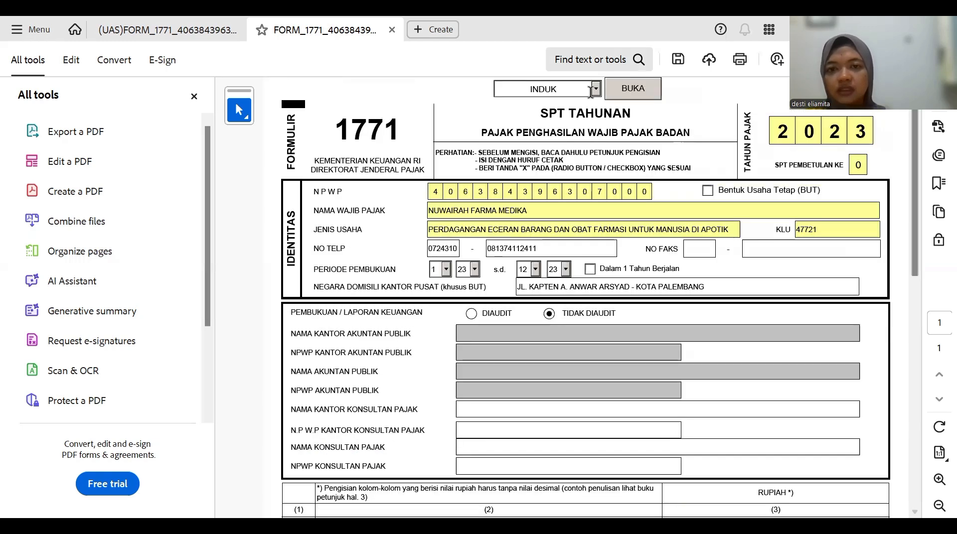
pyautogui.click(572, 97)
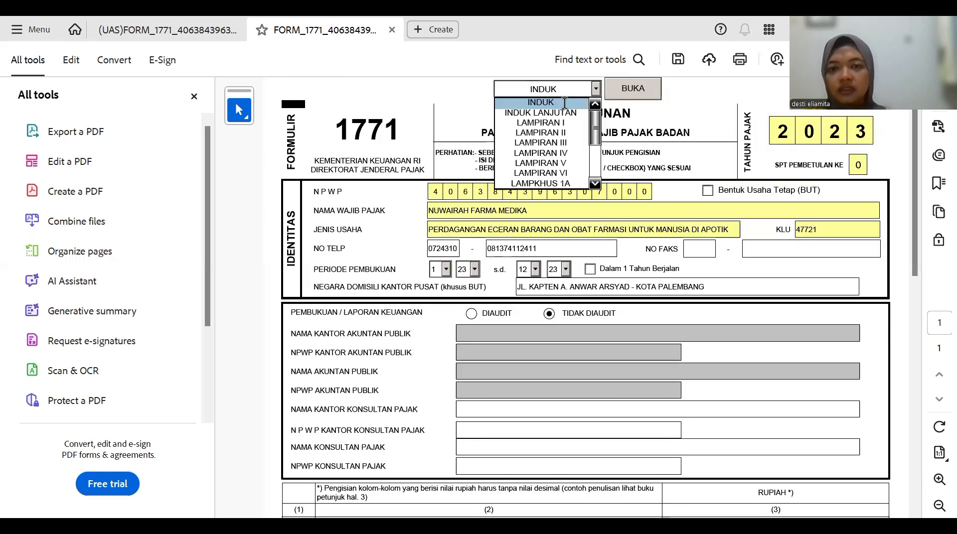
pyautogui.click(563, 107)
pyautogui.click(631, 92)
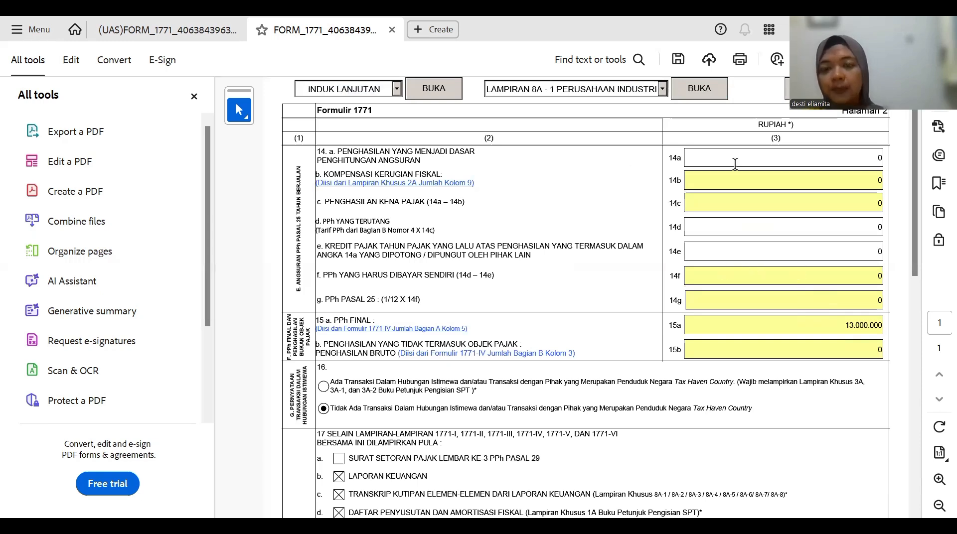
pyautogui.click(397, 89)
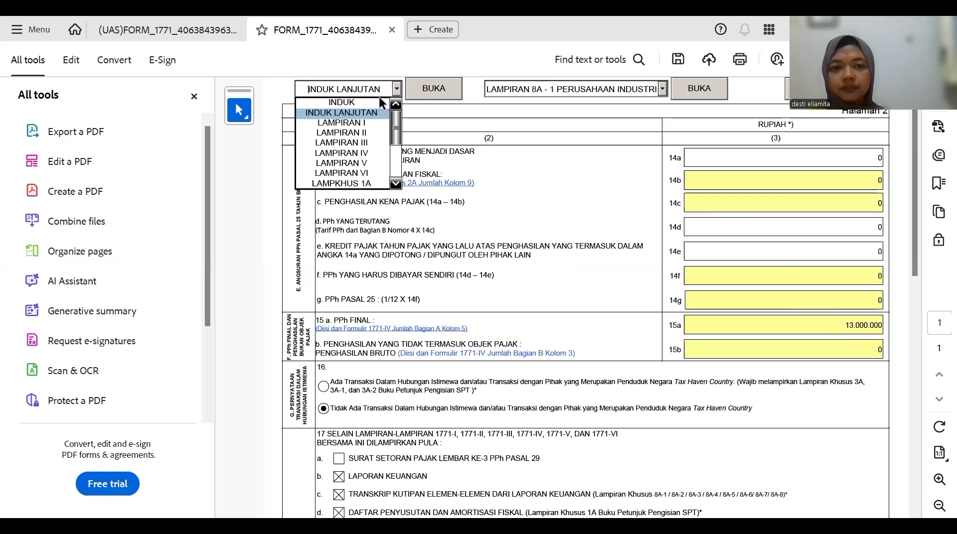
pyautogui.click(375, 100)
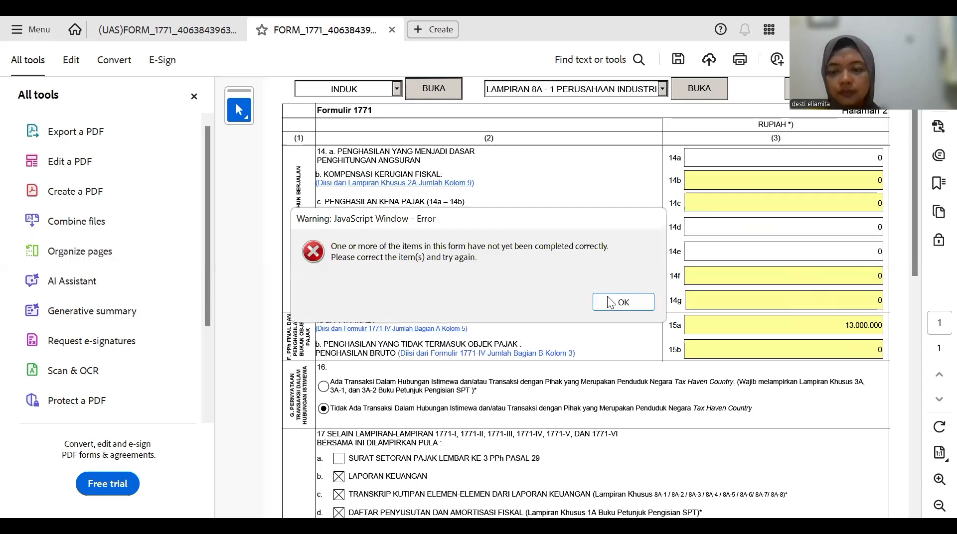
# - Dismiss the warning, enter BANDAR LAMPUNG as signing place, and begin picking the signing date
pyautogui.press('Return')
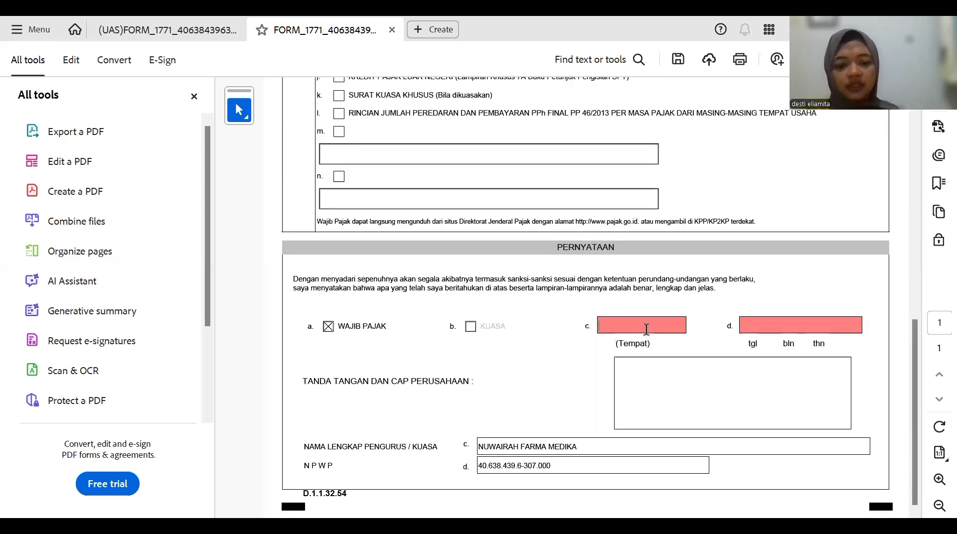
pyautogui.write('BANDAR')
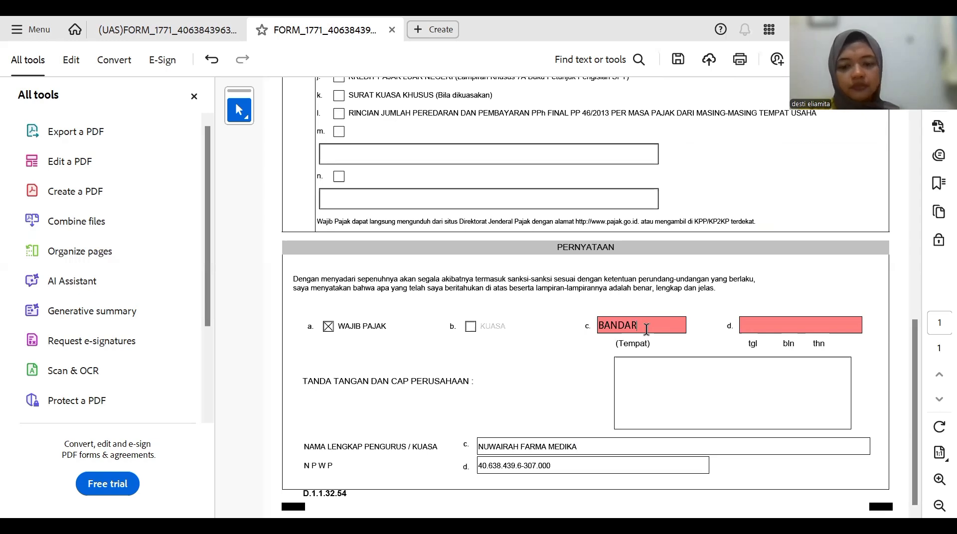
pyautogui.write(' LA')
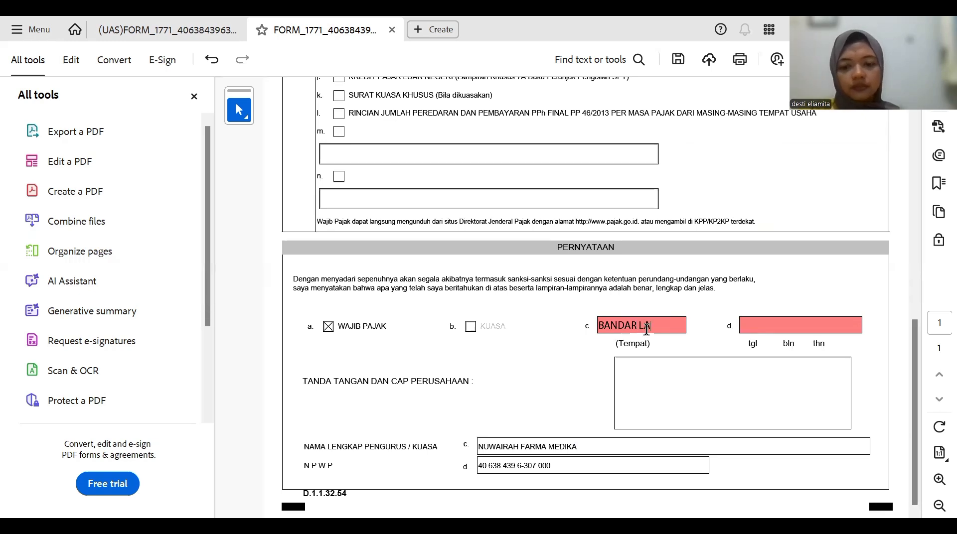
pyautogui.write('MPUNG')
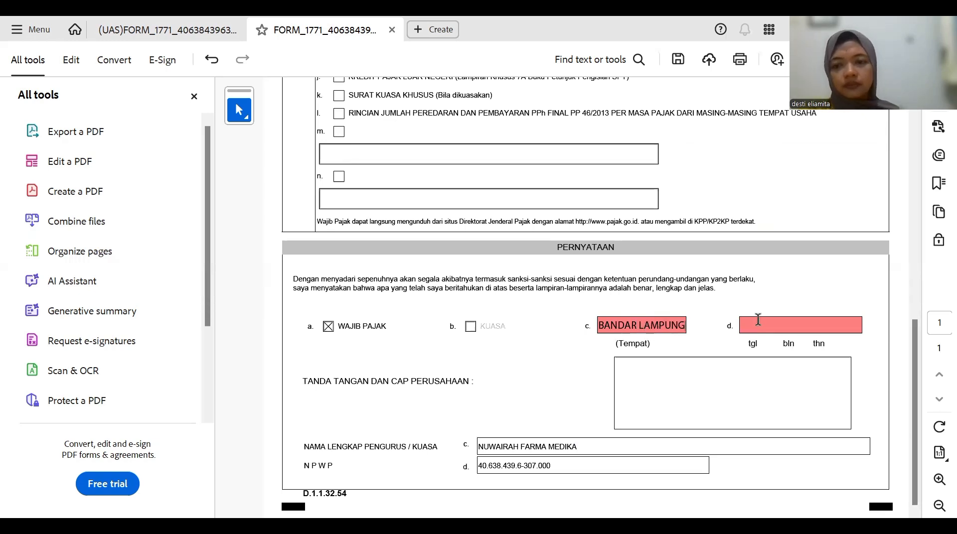
pyautogui.click(758, 319)
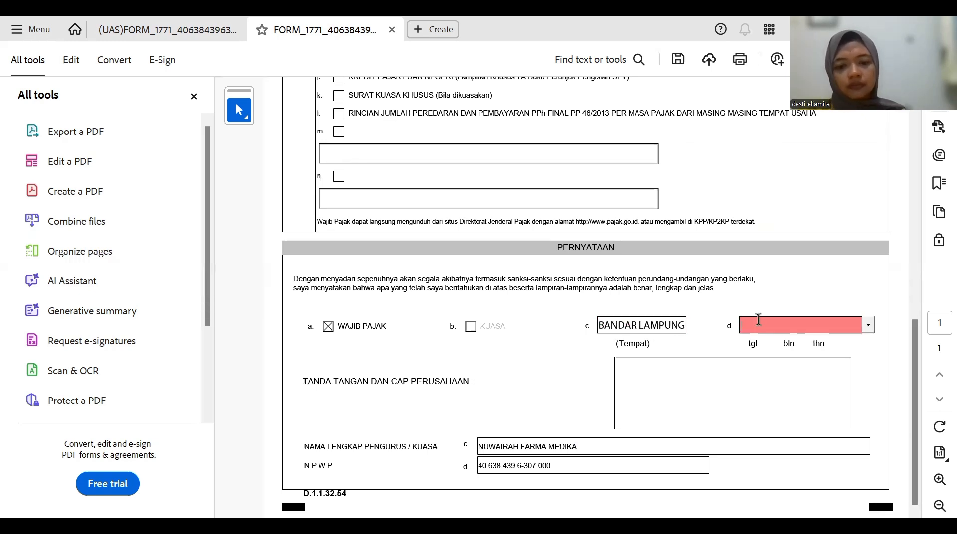
pyautogui.click(869, 322)
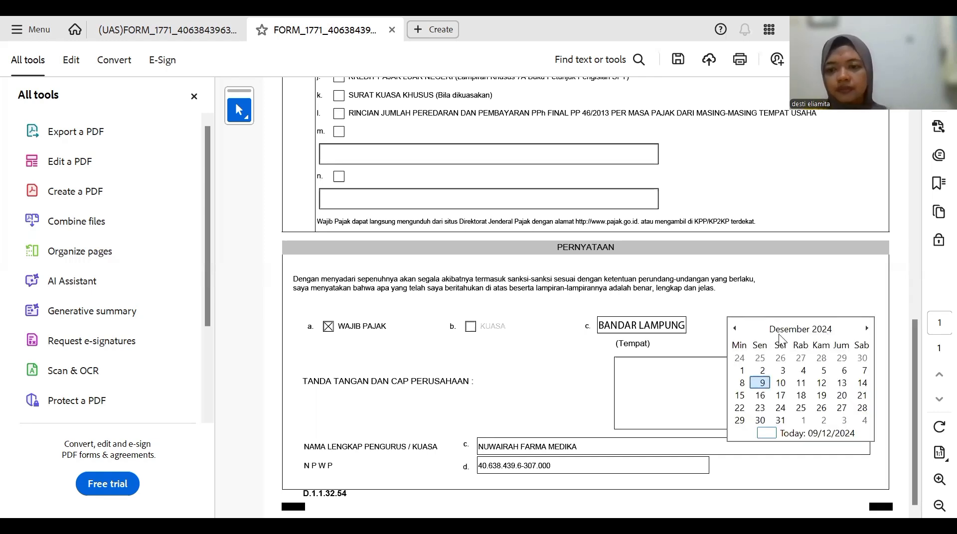
pyautogui.click(798, 330)
pyautogui.click(799, 331)
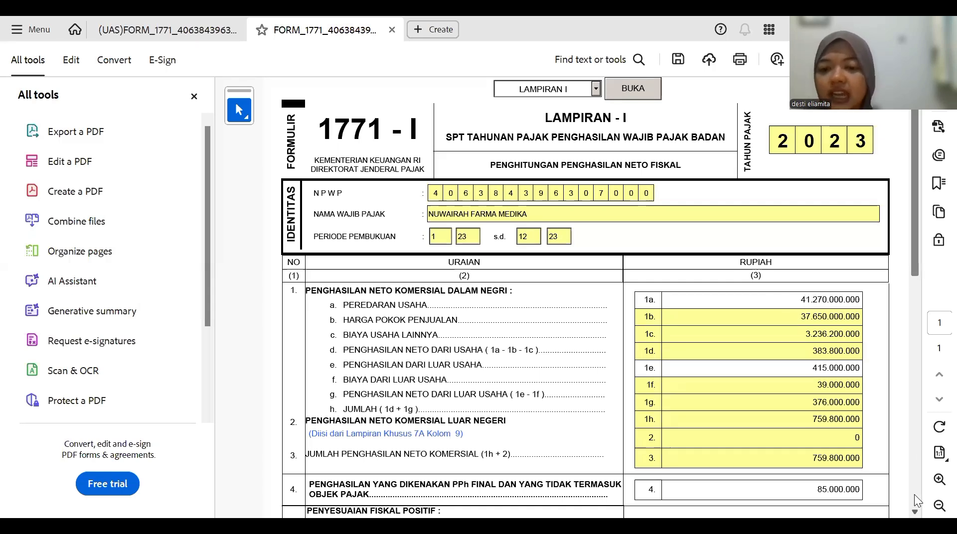
# - Scroll Lampiran I down to line 8 net fiscal income of 1.470.200.000 and back
pyautogui.scroll(-5, 914, 494)
pyautogui.scroll(-3, 914, 494)
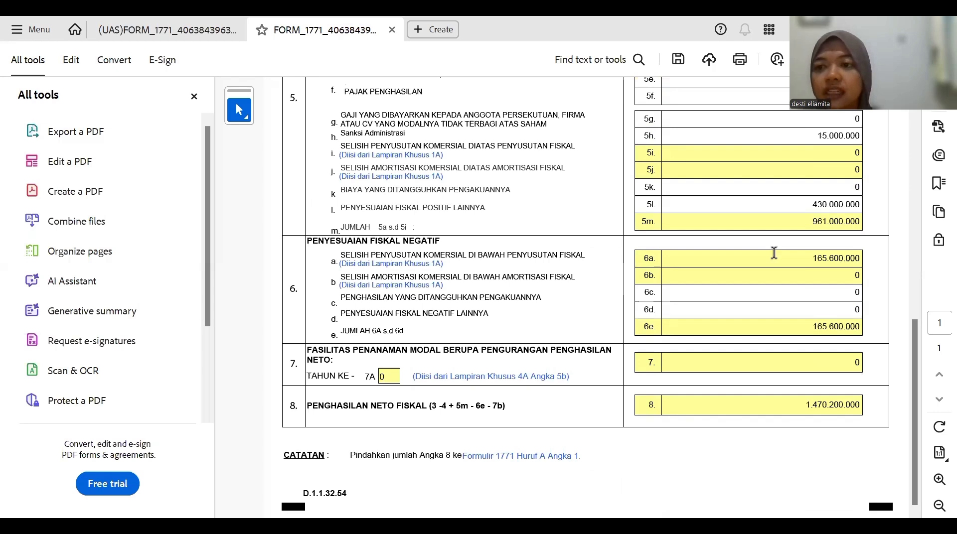
pyautogui.scroll(1, 585, 299)
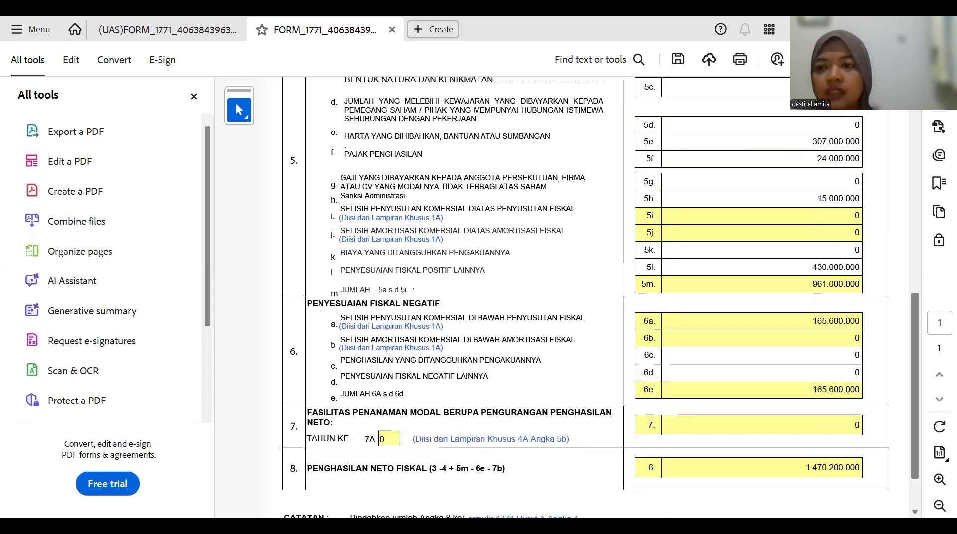
pyautogui.scroll(3, 586, 299)
pyautogui.scroll(5, 586, 299)
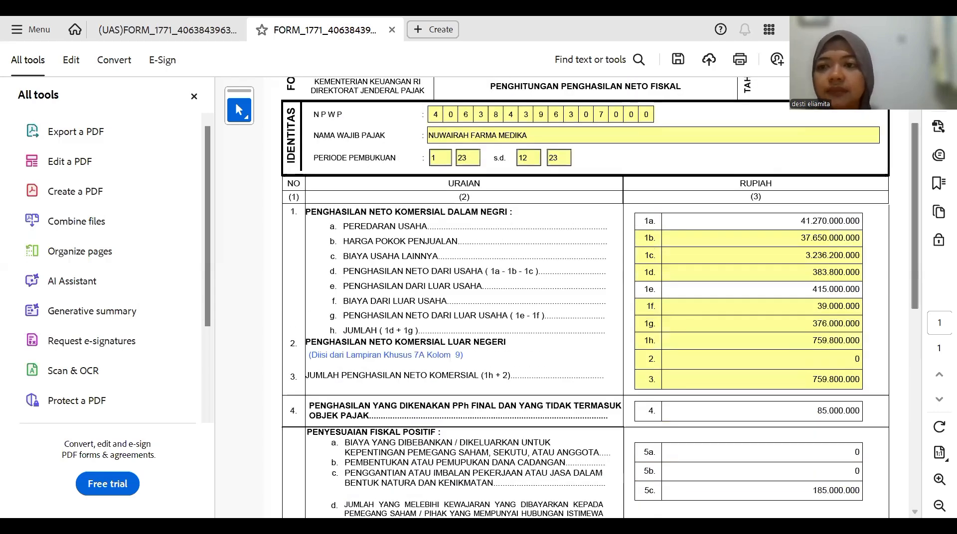
pyautogui.scroll(1, 600, 92)
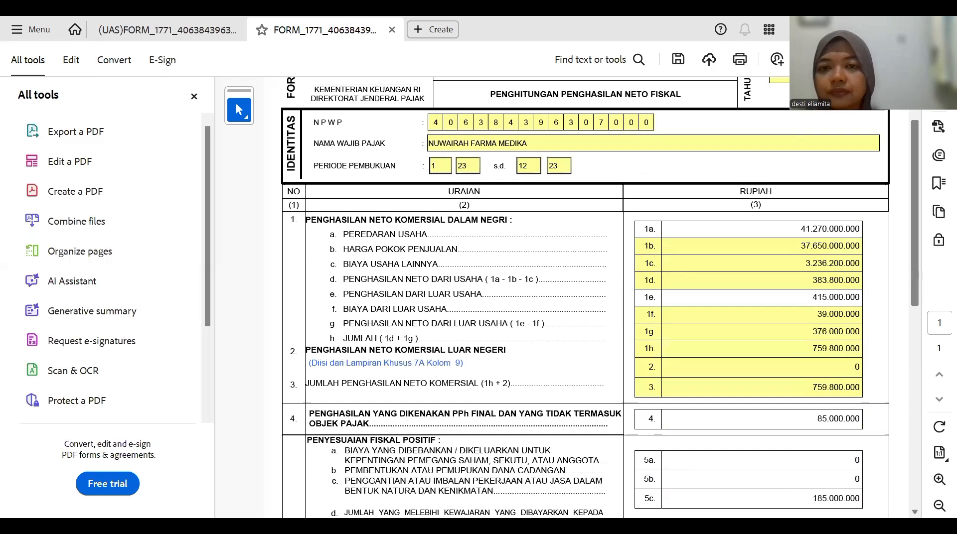
pyautogui.scroll(4, 600, 91)
# - Go to the main INDUK page via the page dropdown
pyautogui.click(597, 91)
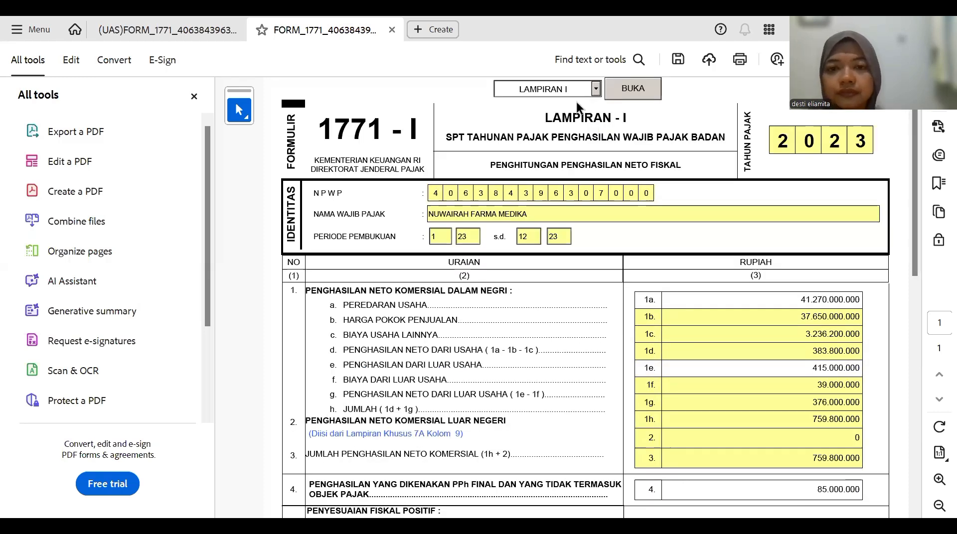
pyautogui.click(548, 101)
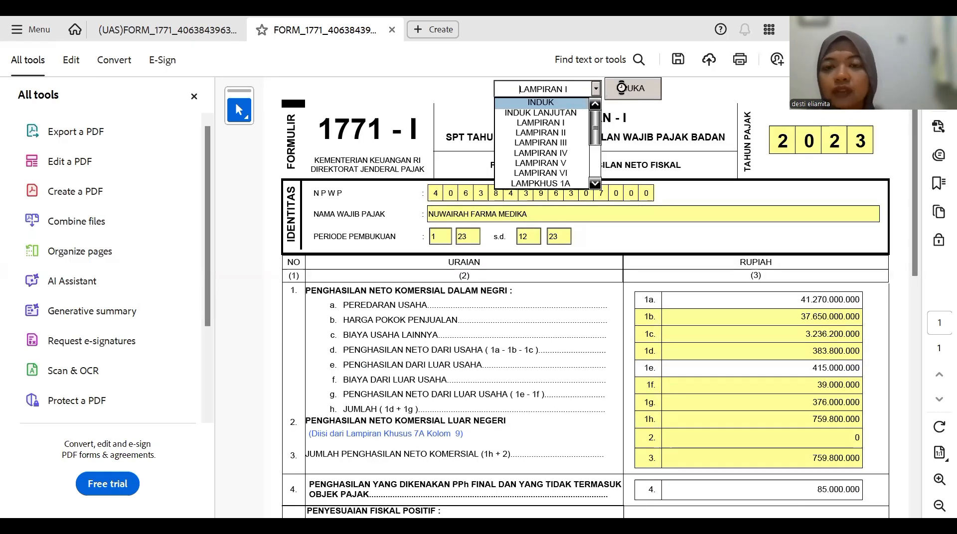
pyautogui.click(622, 87)
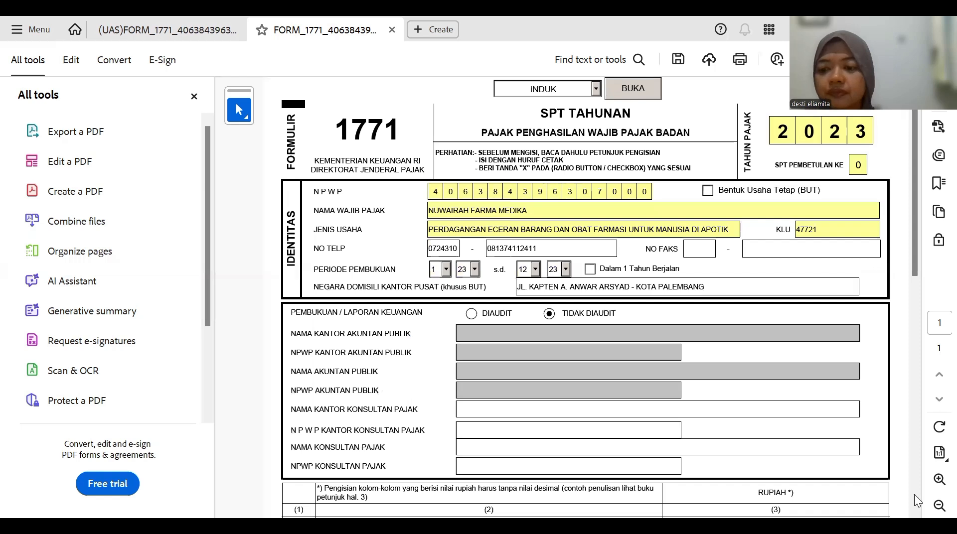
# - Review INDUK items 1–13, from line 1 at 1.470.200.000 to line 11 at 196.321.819
pyautogui.scroll(-1, 914, 494)
pyautogui.scroll(-3, 914, 495)
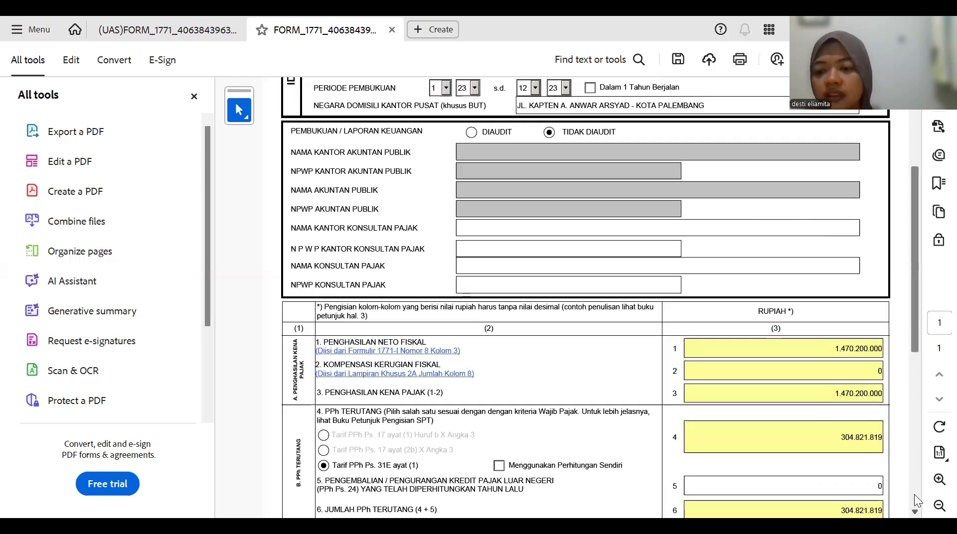
pyautogui.scroll(-8, 914, 494)
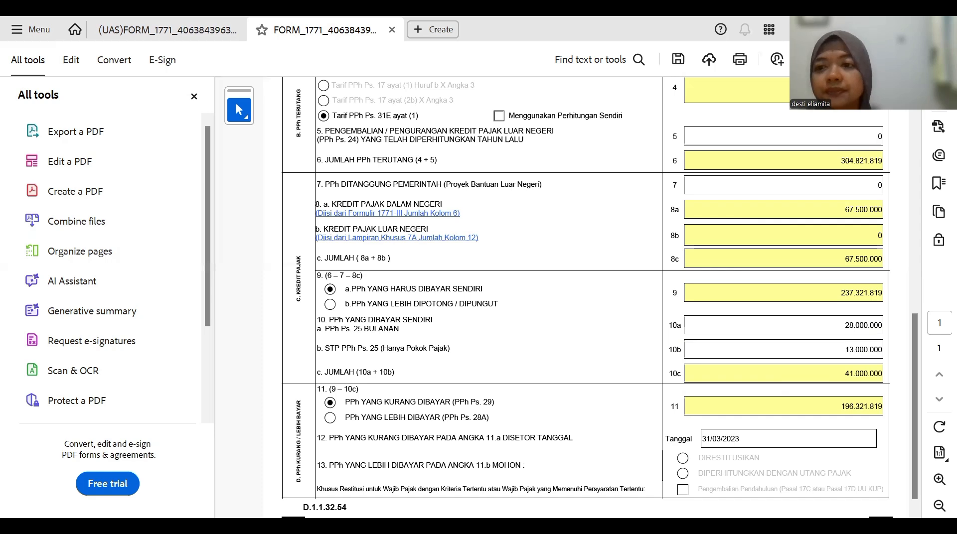
pyautogui.scroll(8, 586, 299)
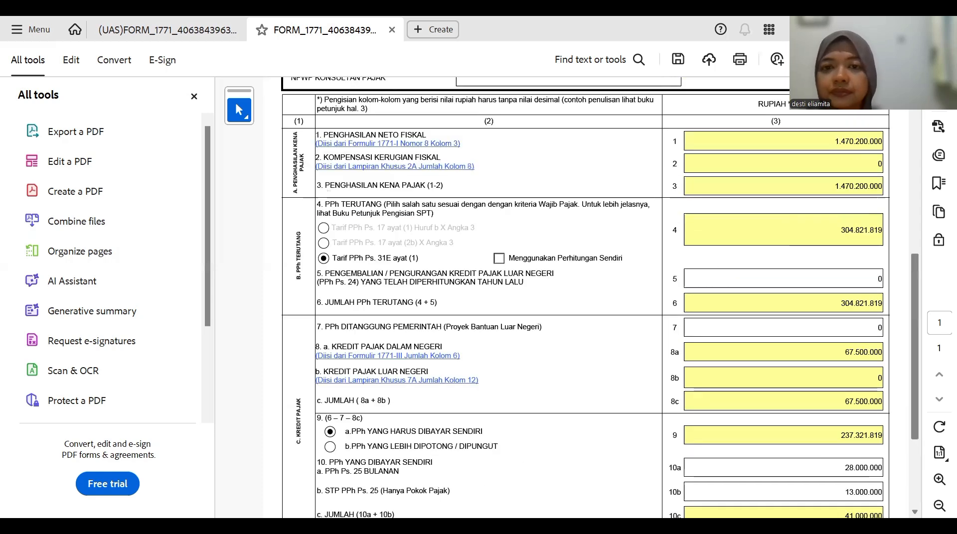
pyautogui.scroll(6, 680, 110)
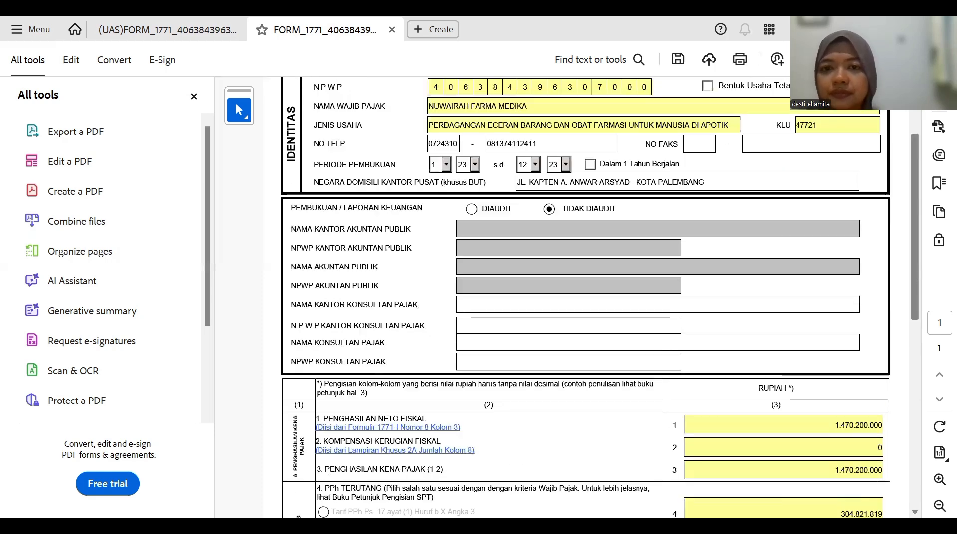
# - Switch to the INDUK LANJUTAN page with items 14–17
pyautogui.click(596, 92)
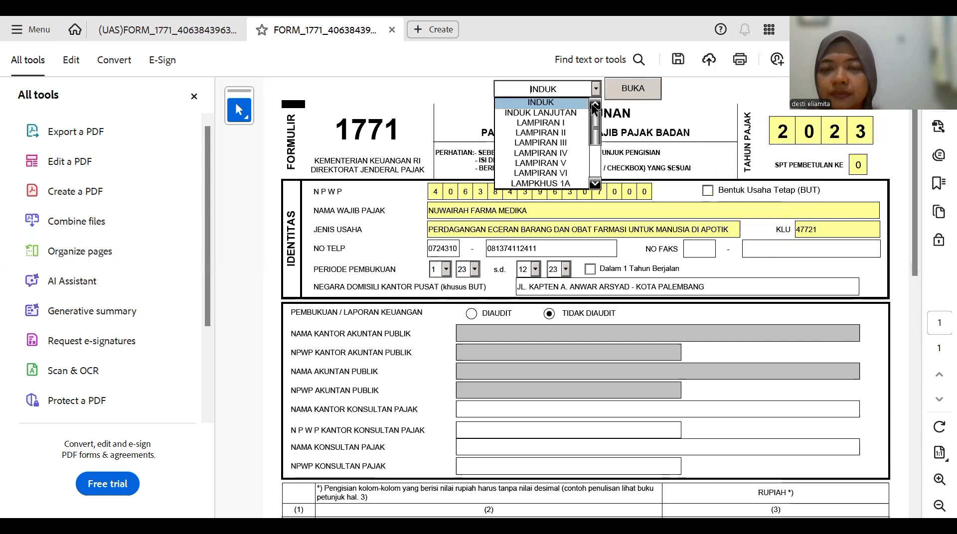
pyautogui.click(587, 113)
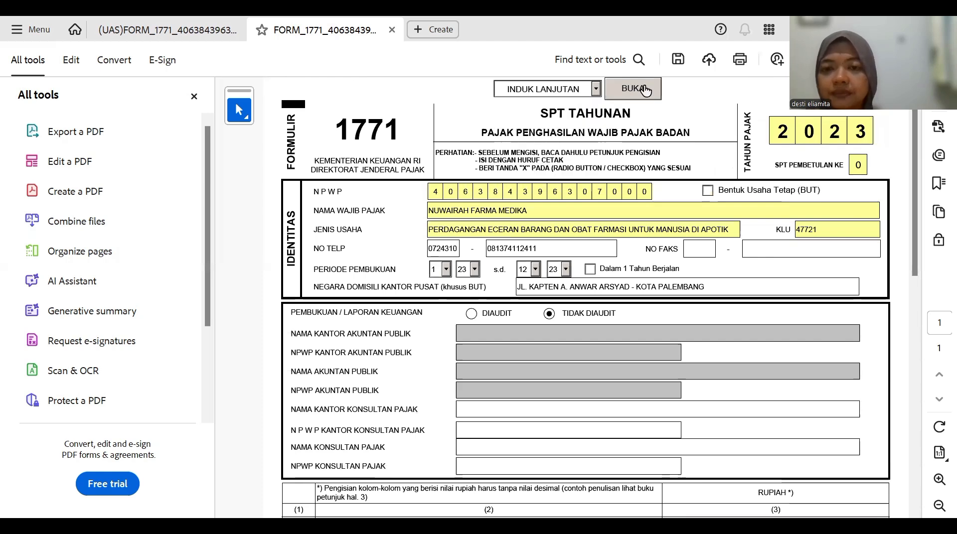
pyautogui.click(645, 90)
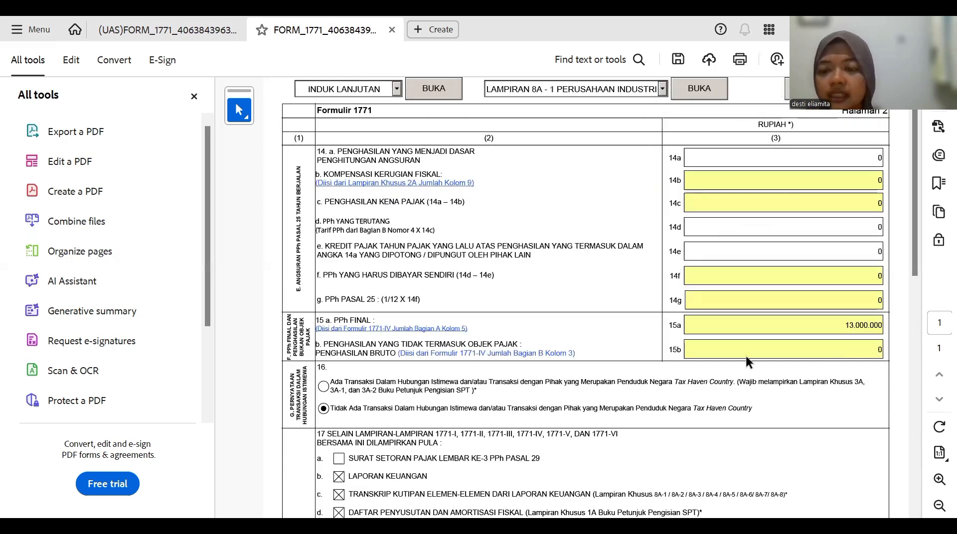